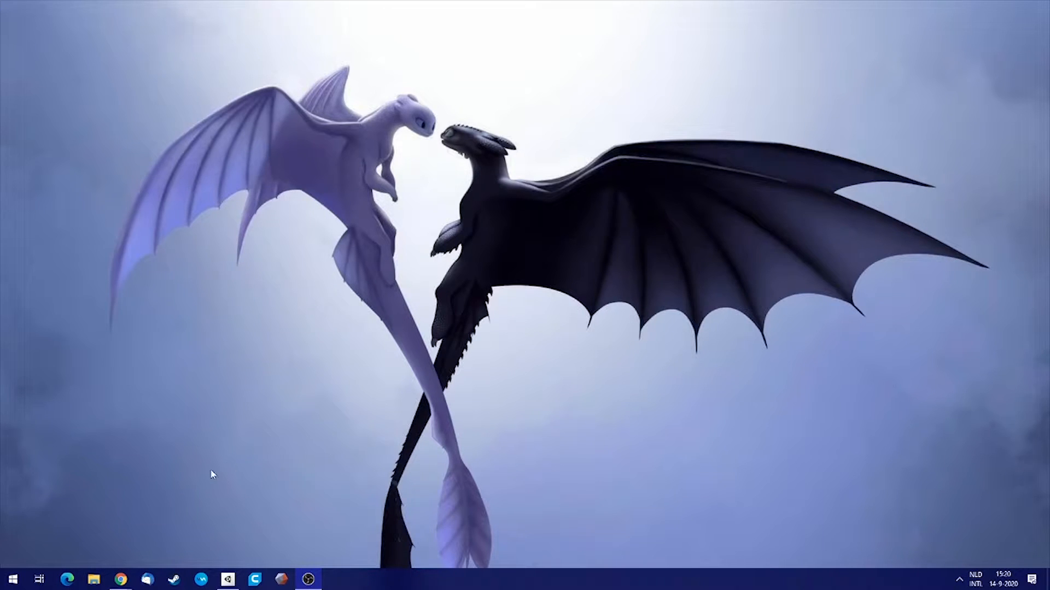
# Open the "My amazing home" project from Unity Hub and maximise the editor window.
pyautogui.click(228, 580)
pyautogui.moveTo(618, 132); pyautogui.dragTo(547, 123)
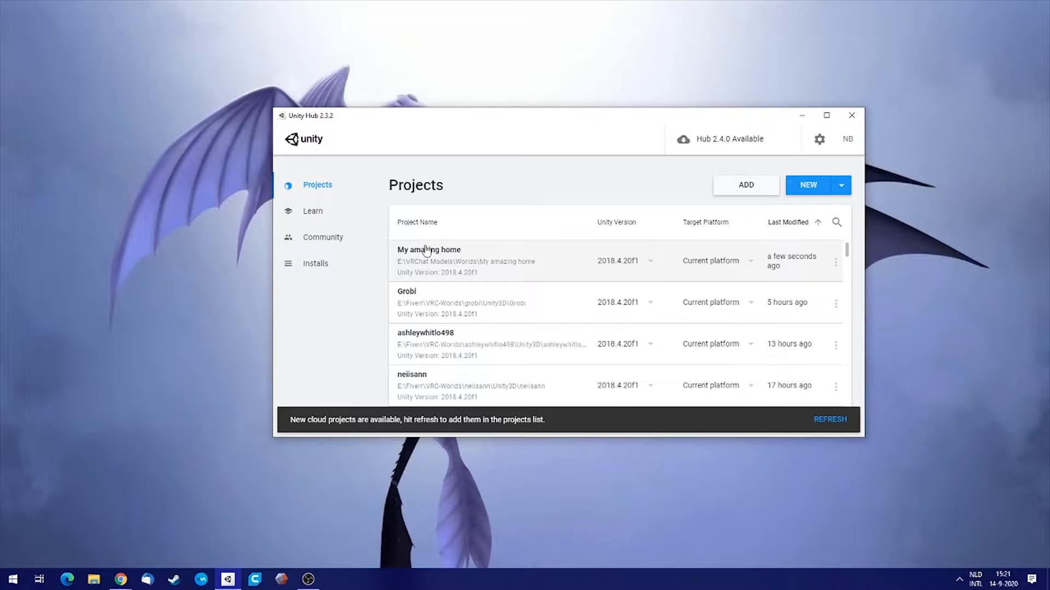
pyautogui.click(552, 255)
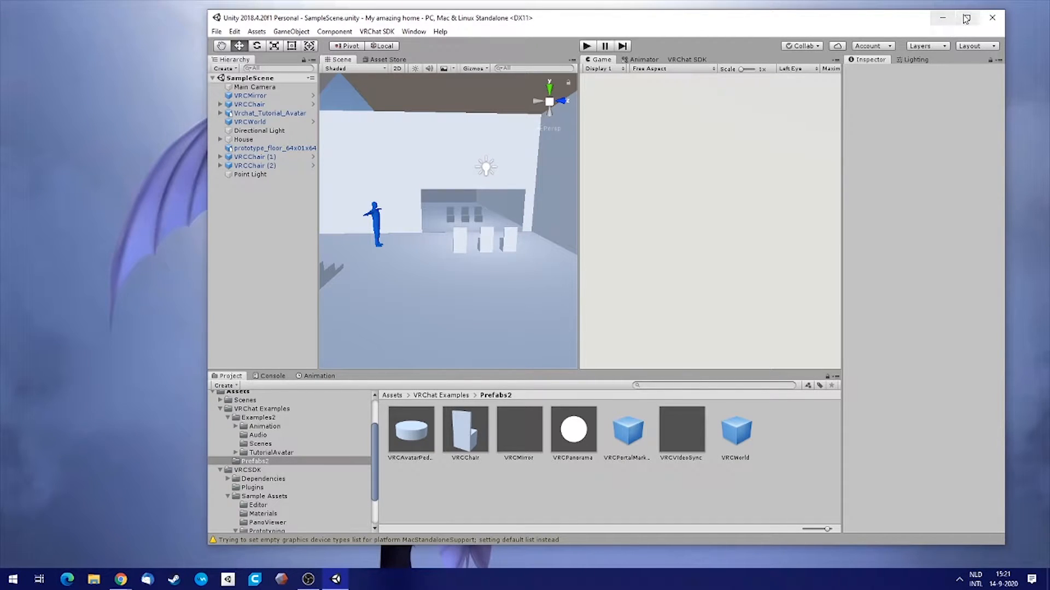
pyautogui.click(966, 18)
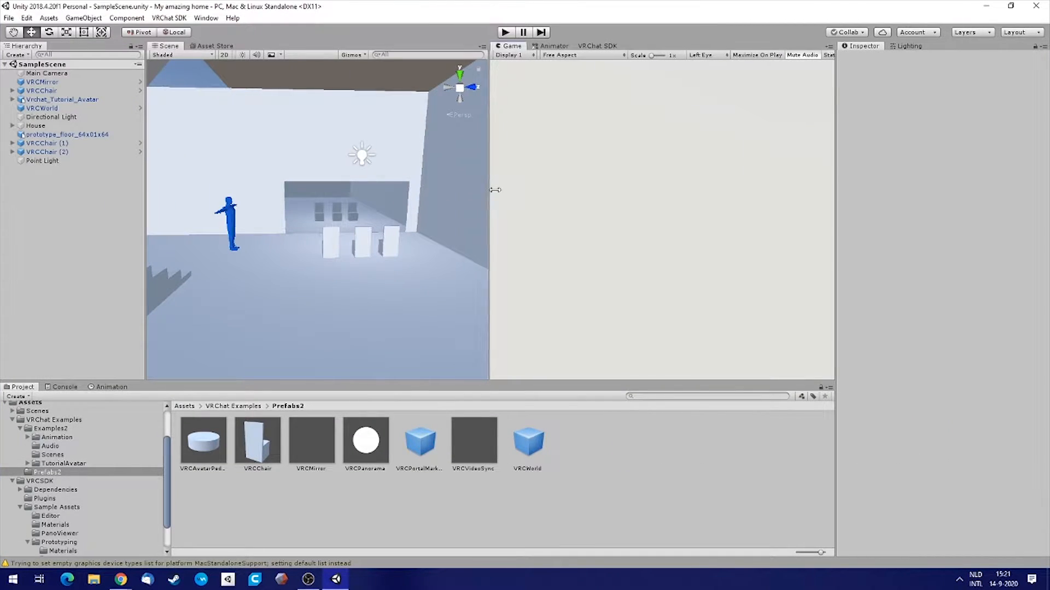
# Enlarge the Scene view in width and height and look over the mirror and chairs in the room.
pyautogui.moveTo(489, 190); pyautogui.dragTo(612, 191)
pyautogui.moveTo(577, 381); pyautogui.dragTo(563, 407)
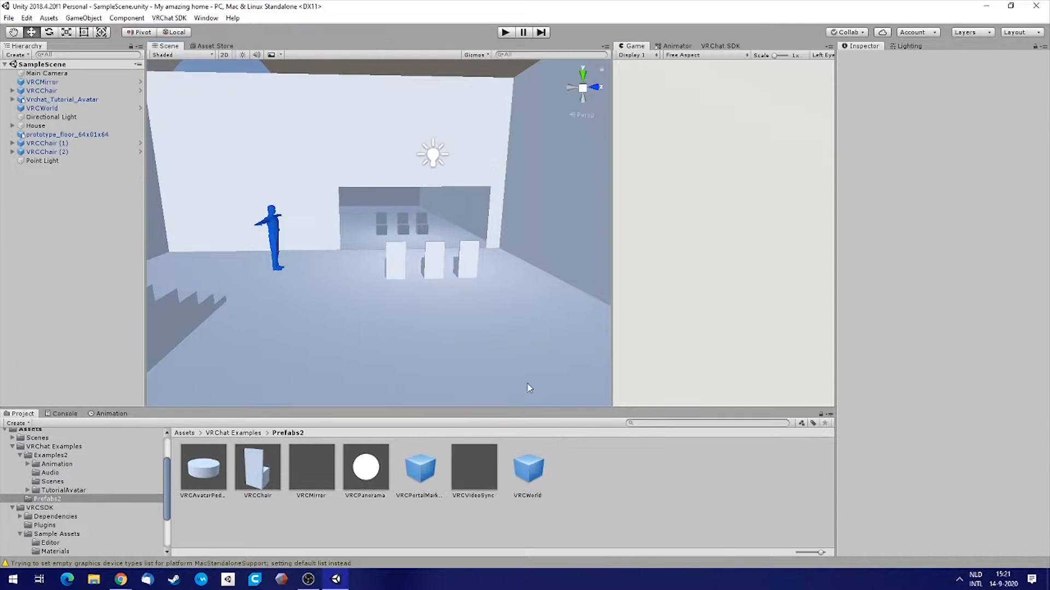
pyautogui.moveTo(523, 302); pyautogui.dragTo(359, 239, button='right')
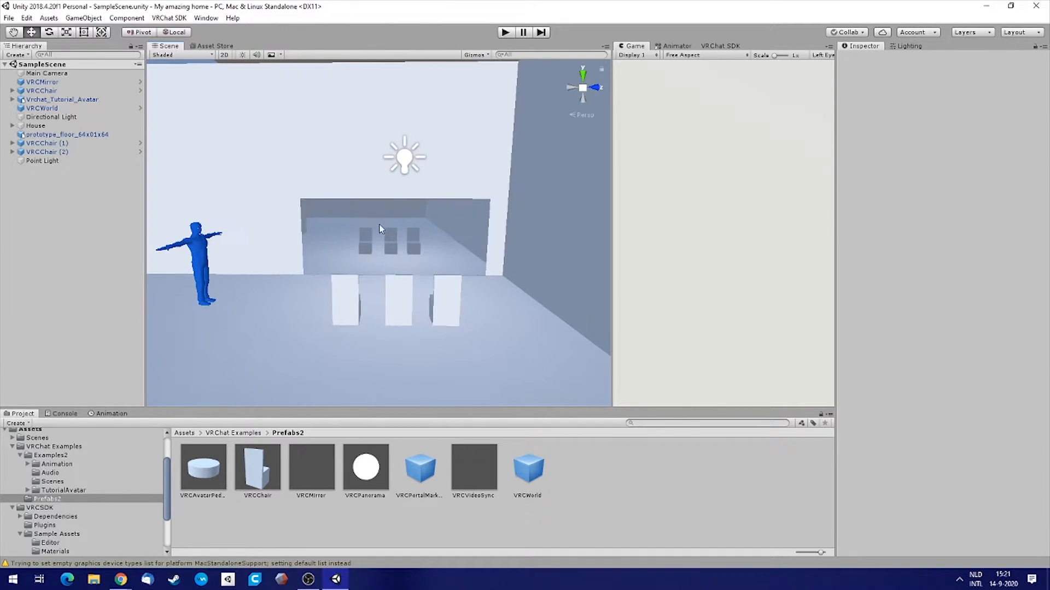
pyautogui.moveTo(362, 308); pyautogui.dragTo(340, 294, button='right')
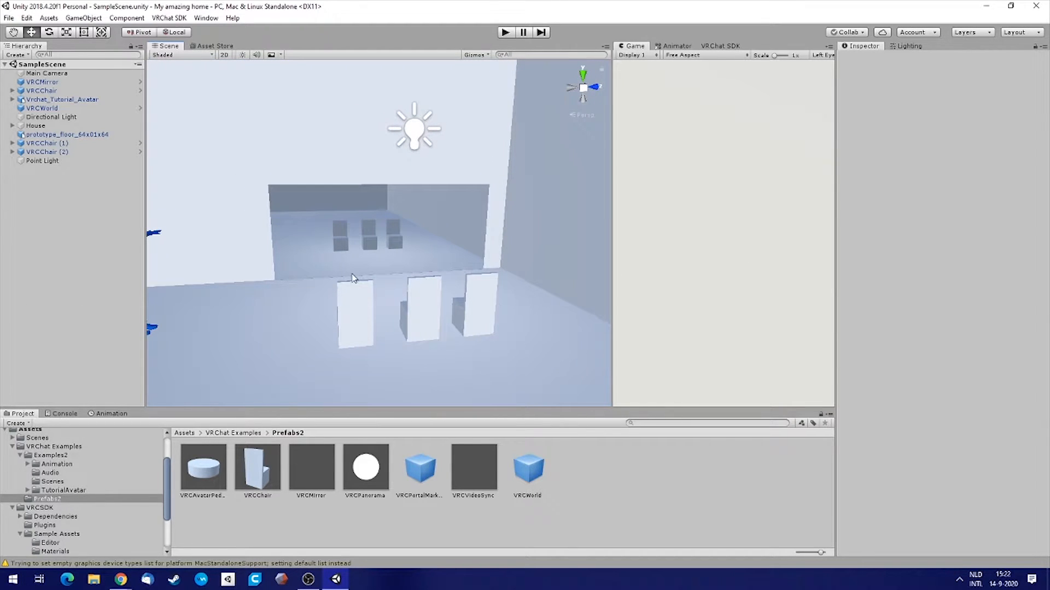
pyautogui.moveTo(437, 258); pyautogui.dragTo(464, 222, button='right')
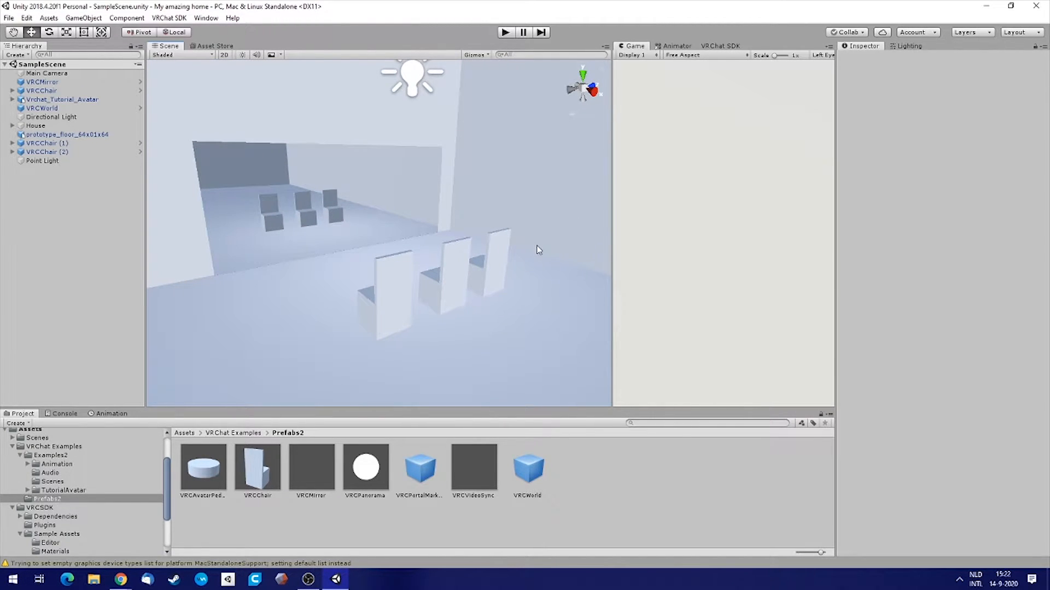
pyautogui.press('s')
pyautogui.moveTo(433, 255); pyautogui.dragTo(426, 253, button='right')
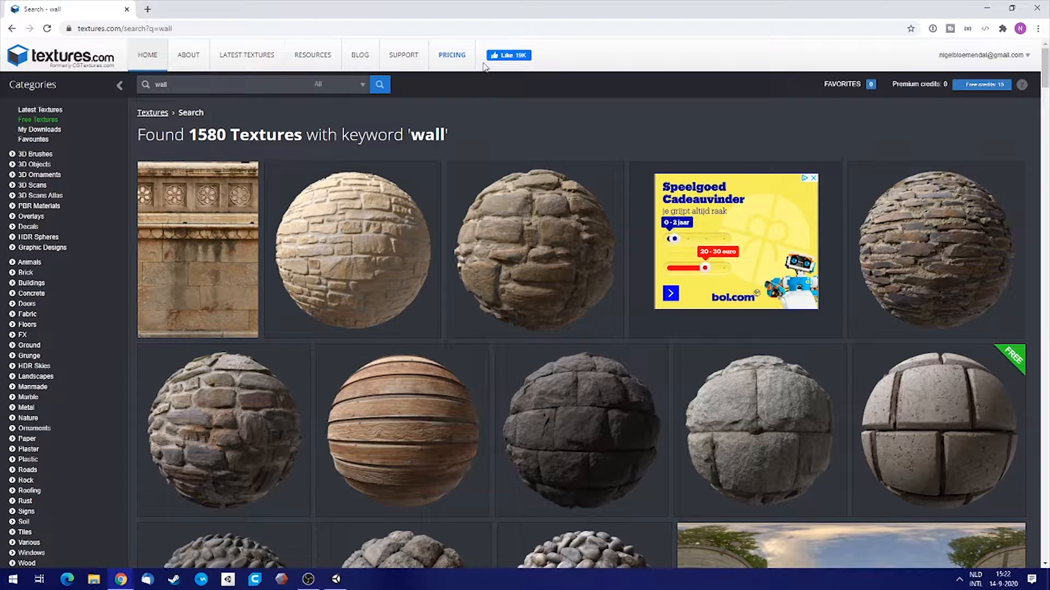
# Browse the textures.com results for the keyword "wall" to compare the available wall materials.
pyautogui.click(121, 30)
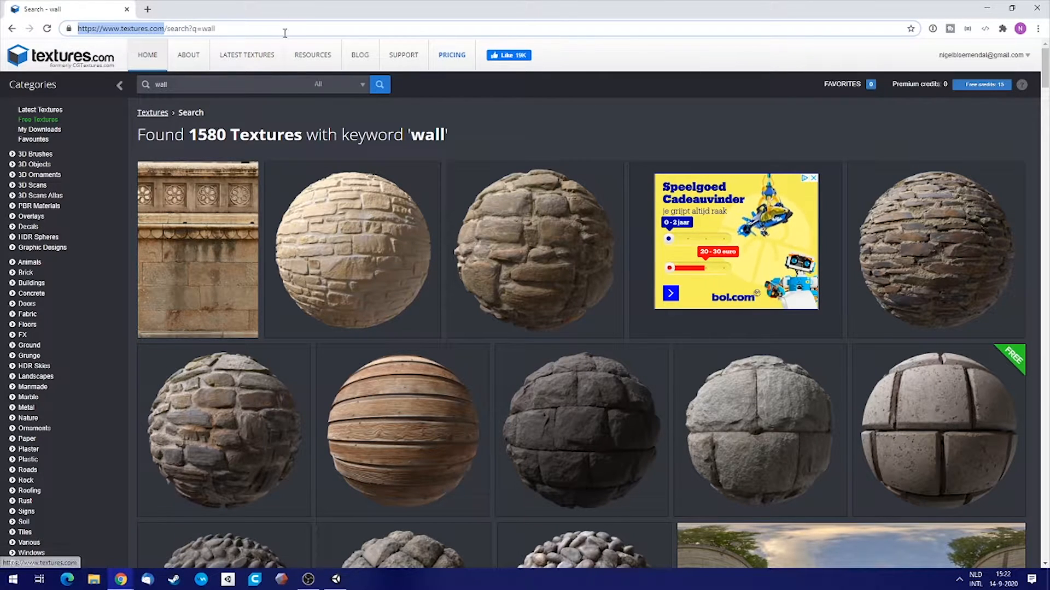
pyautogui.click(517, 99)
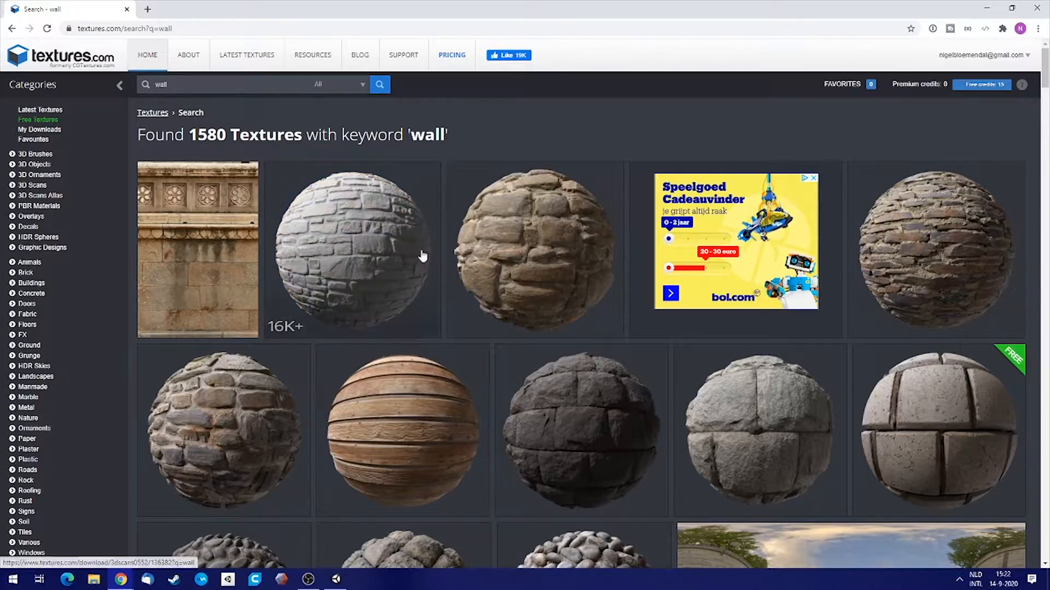
pyautogui.scroll(-5, 494, 339)
pyautogui.scroll(-14, 660, 282)
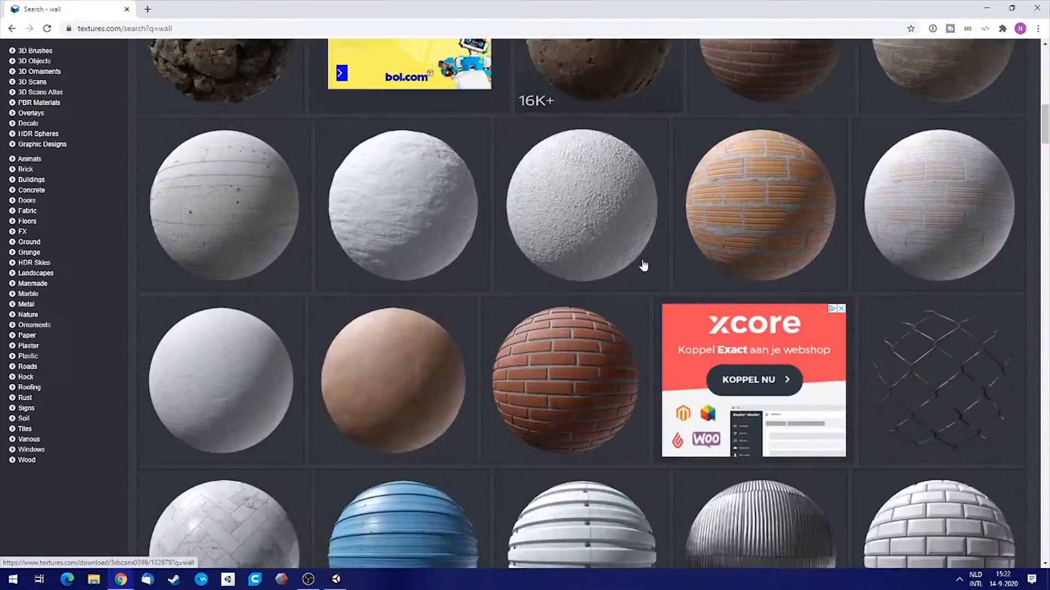
pyautogui.scroll(5, 716, 265)
pyautogui.scroll(15, 710, 268)
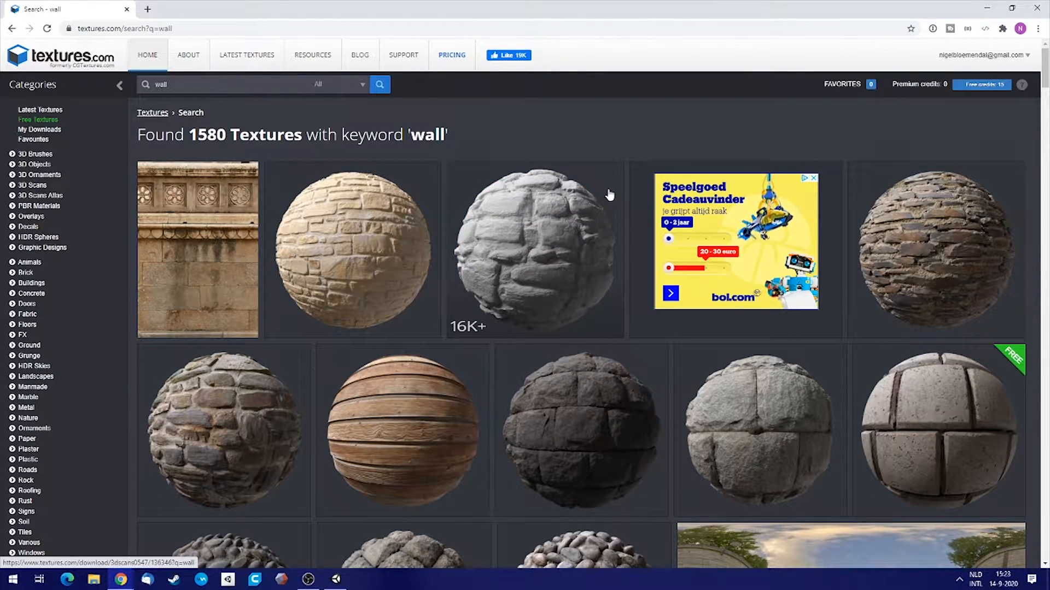
pyautogui.scroll(-2, 606, 198)
pyautogui.scroll(-2, 568, 204)
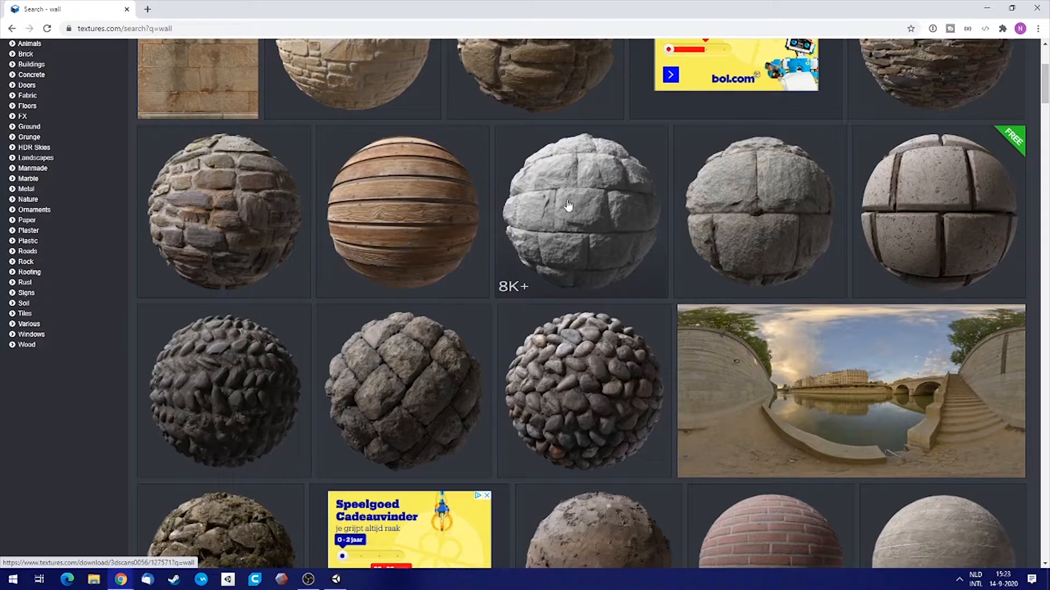
pyautogui.scroll(-3, 560, 204)
pyautogui.scroll(7, 563, 234)
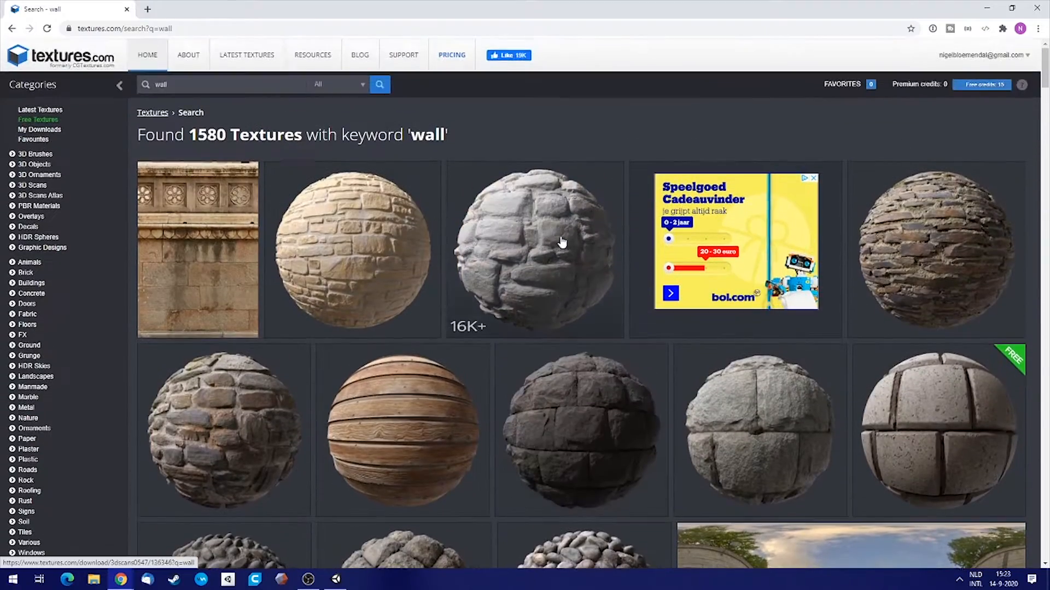
pyautogui.scroll(-3, 559, 229)
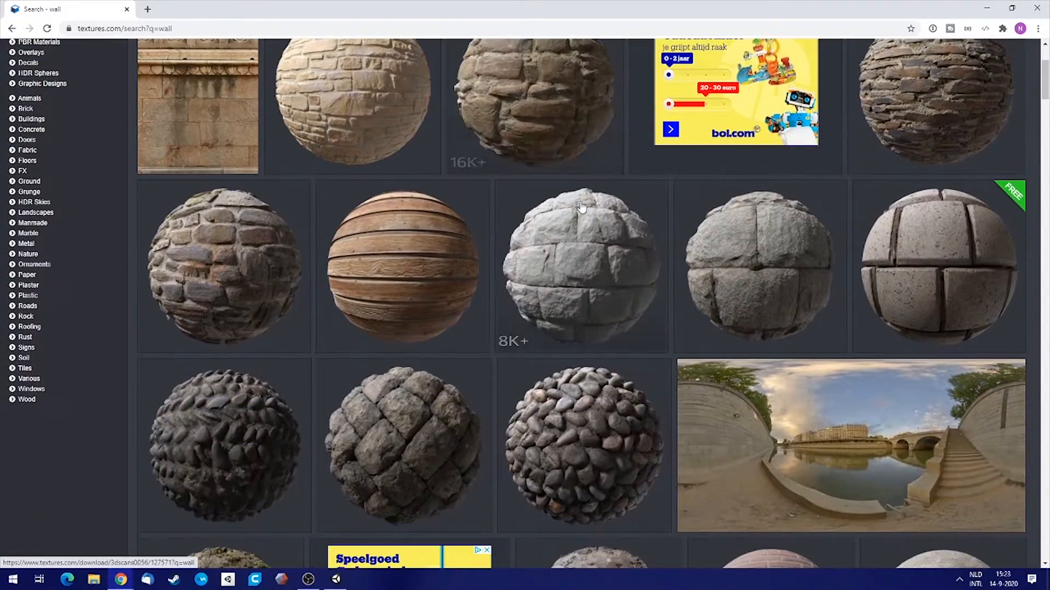
pyautogui.scroll(-3, 571, 223)
pyautogui.scroll(-4, 573, 220)
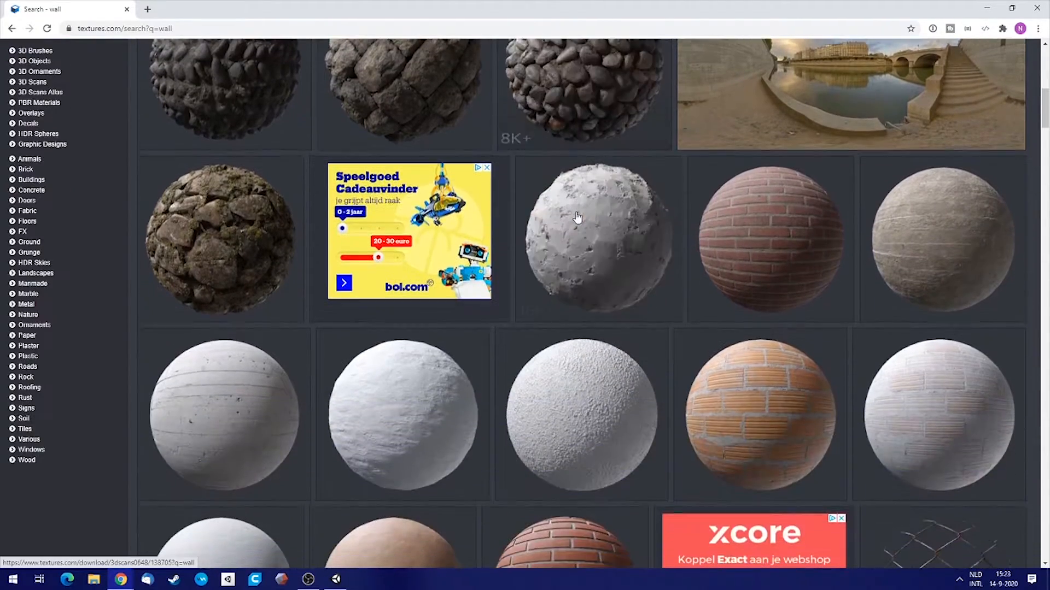
pyautogui.scroll(6, 544, 213)
pyautogui.scroll(5, 544, 212)
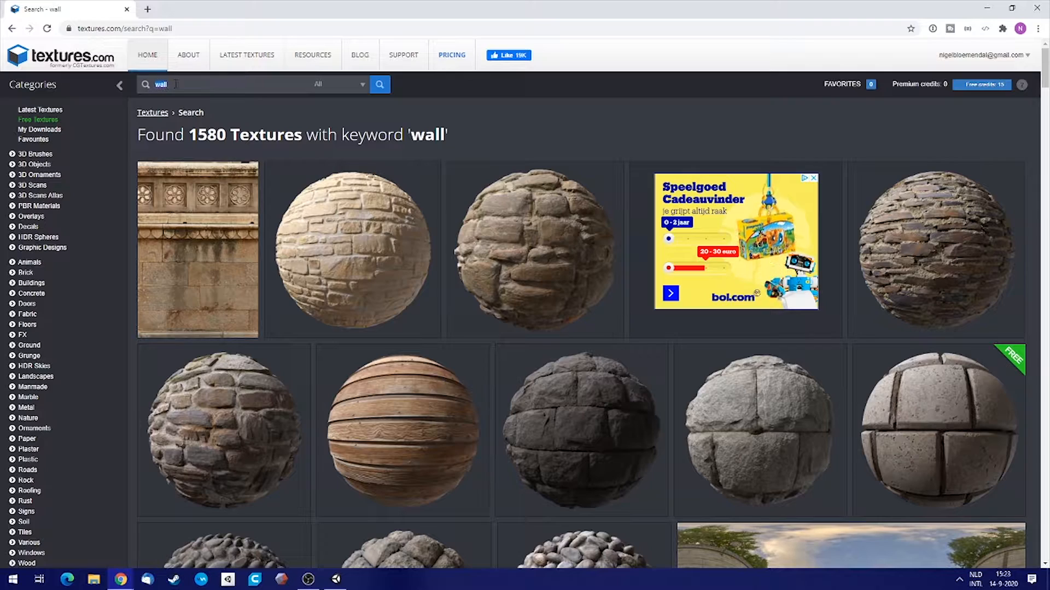
# Find the dark painted brick wall among the wall textures and open its download page.
pyautogui.scroll(-8, 628, 238)
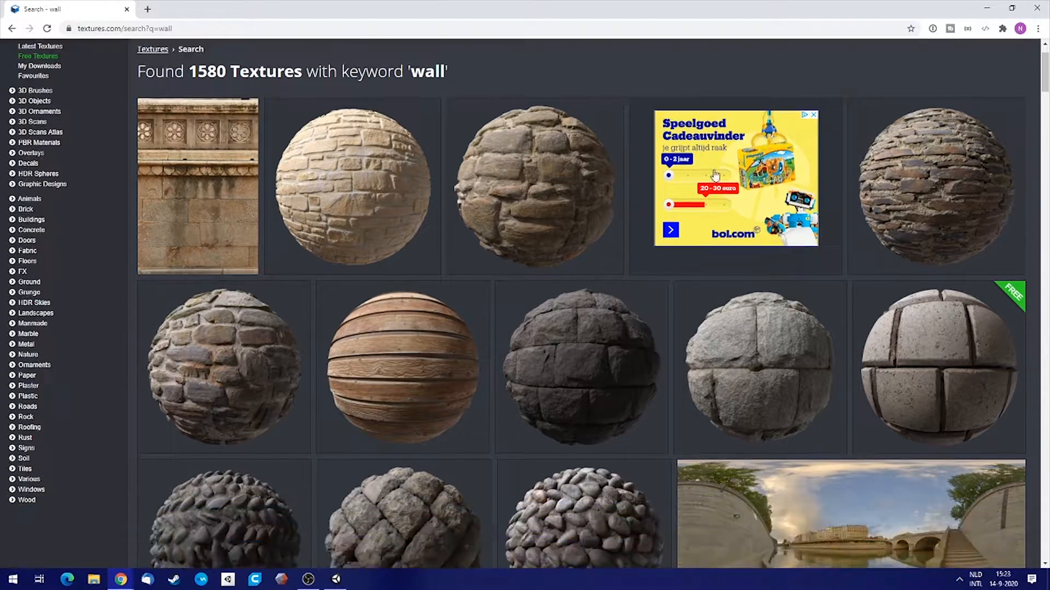
pyautogui.scroll(-5, 628, 241)
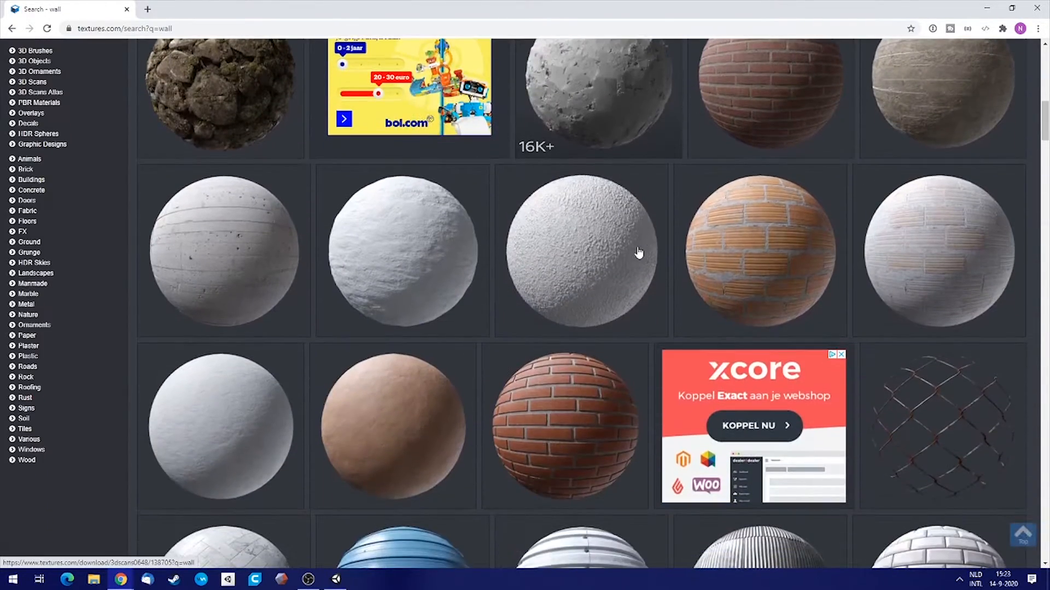
pyautogui.scroll(-5, 407, 280)
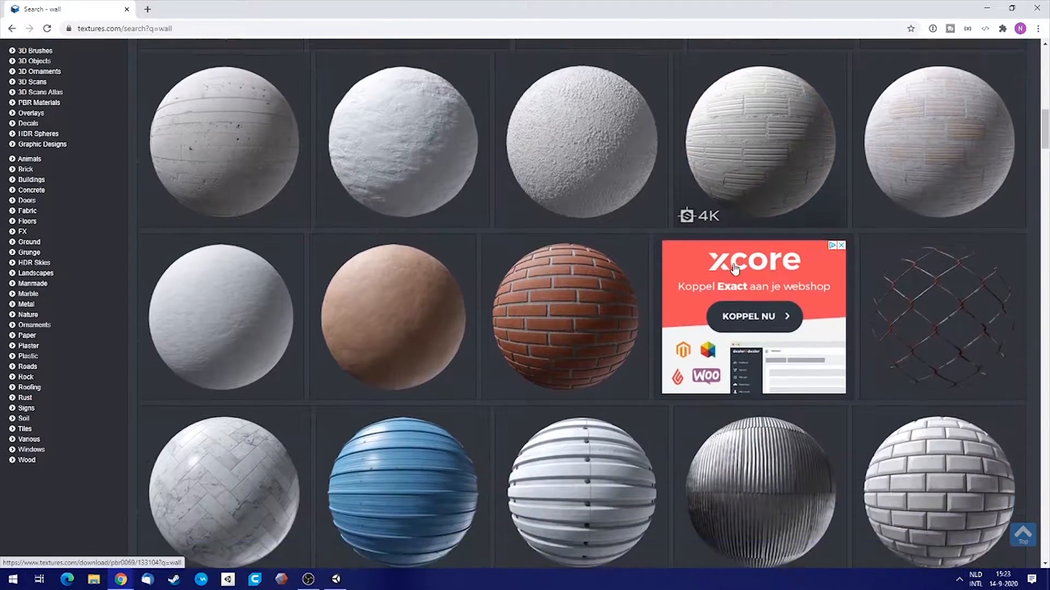
pyautogui.scroll(-7, 496, 234)
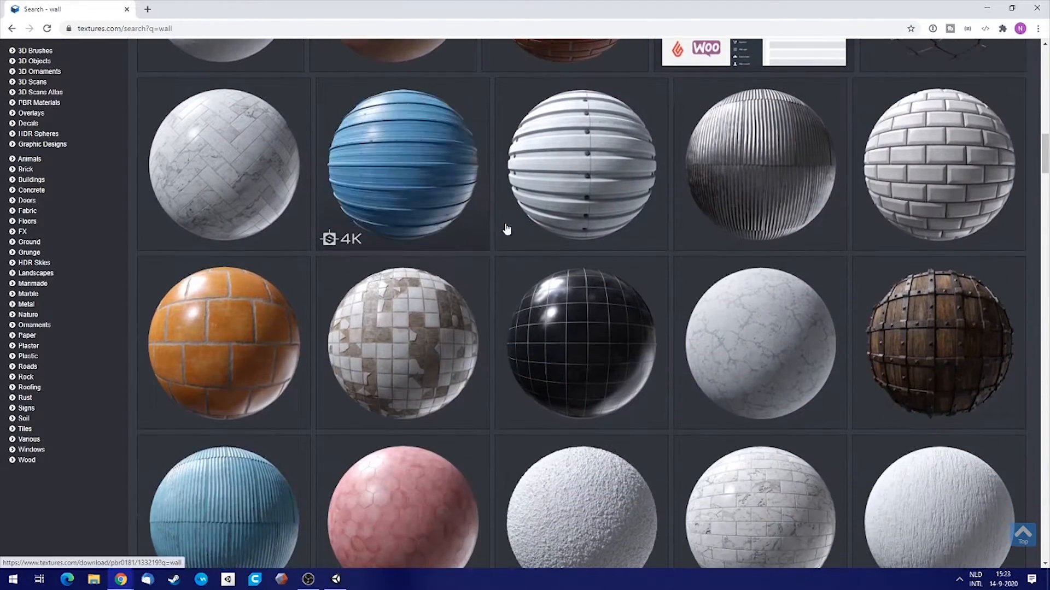
pyautogui.scroll(-4, 674, 229)
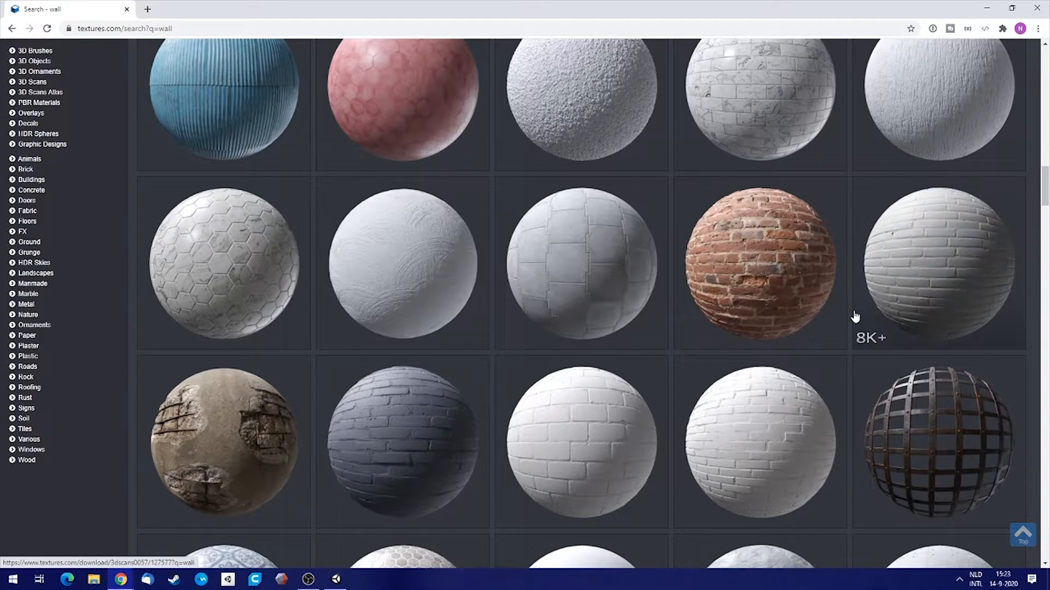
pyautogui.scroll(-2, 850, 311)
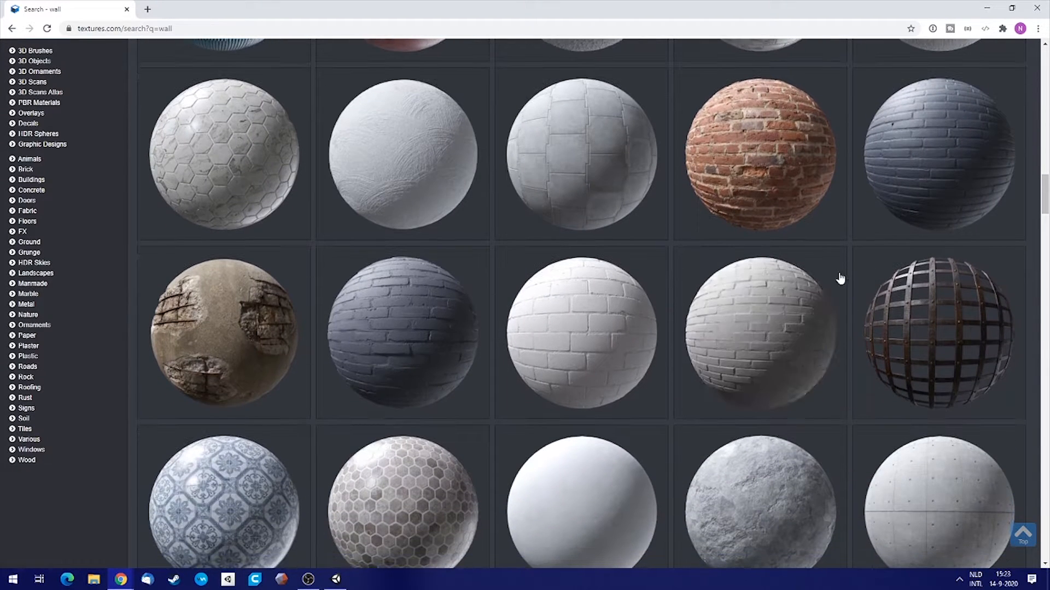
pyautogui.click(944, 140)
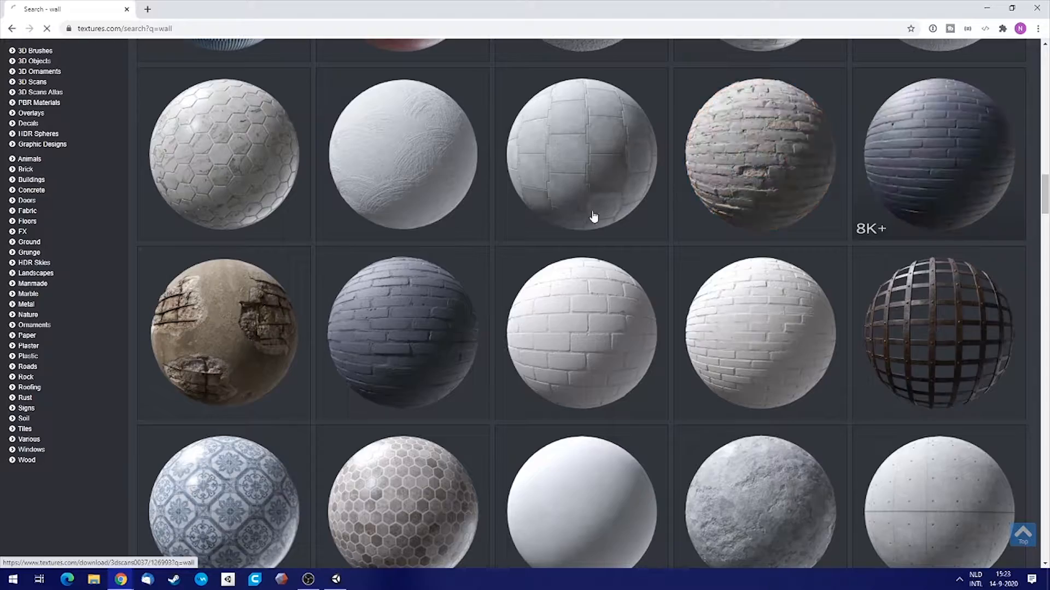
# Examine the painted brick wall's preview images and its albedo, displacement, normal, roughness and AO maps with their download sizes.
pyautogui.scroll(-4, 773, 306)
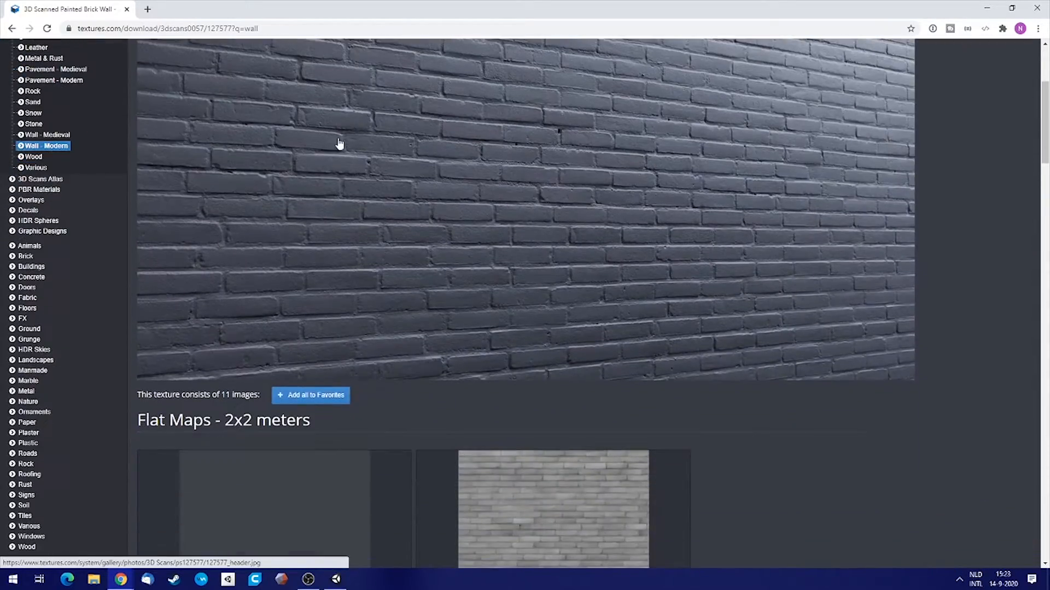
pyautogui.scroll(2, 755, 286)
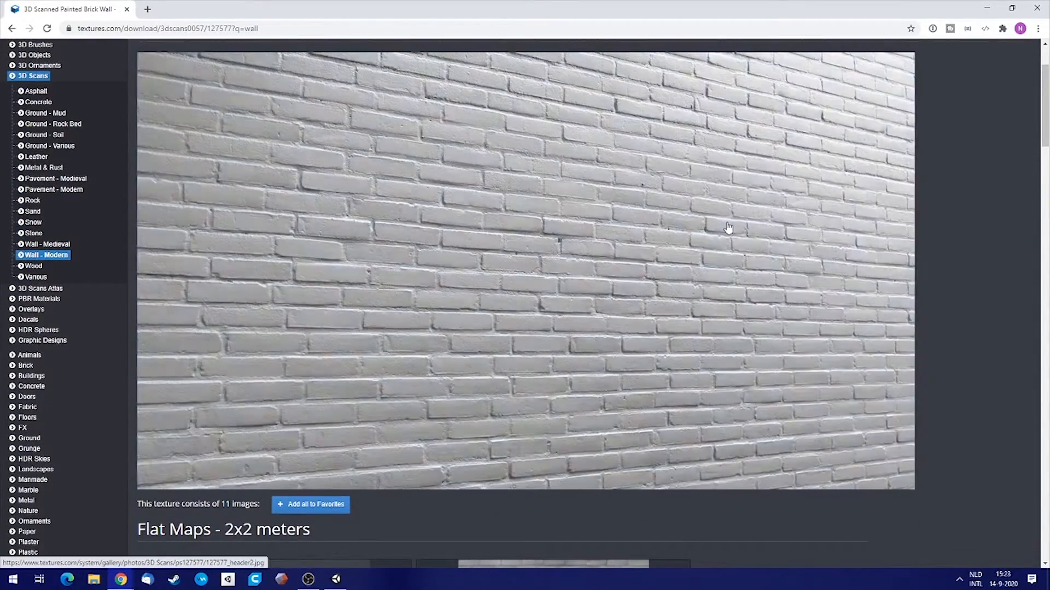
pyautogui.scroll(-7, 957, 196)
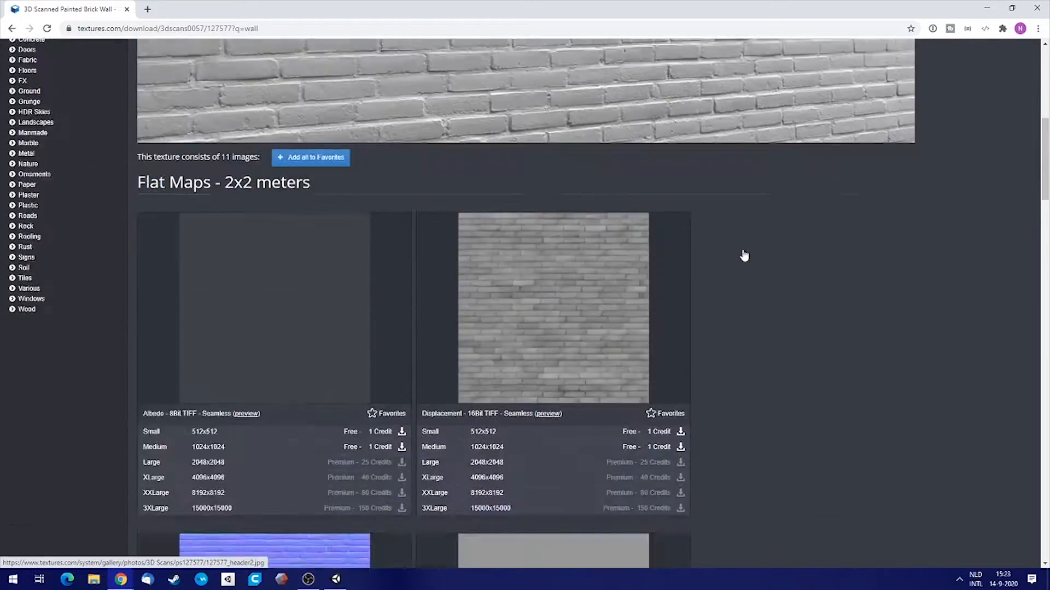
pyautogui.scroll(4, 591, 175)
pyautogui.scroll(-7, 602, 216)
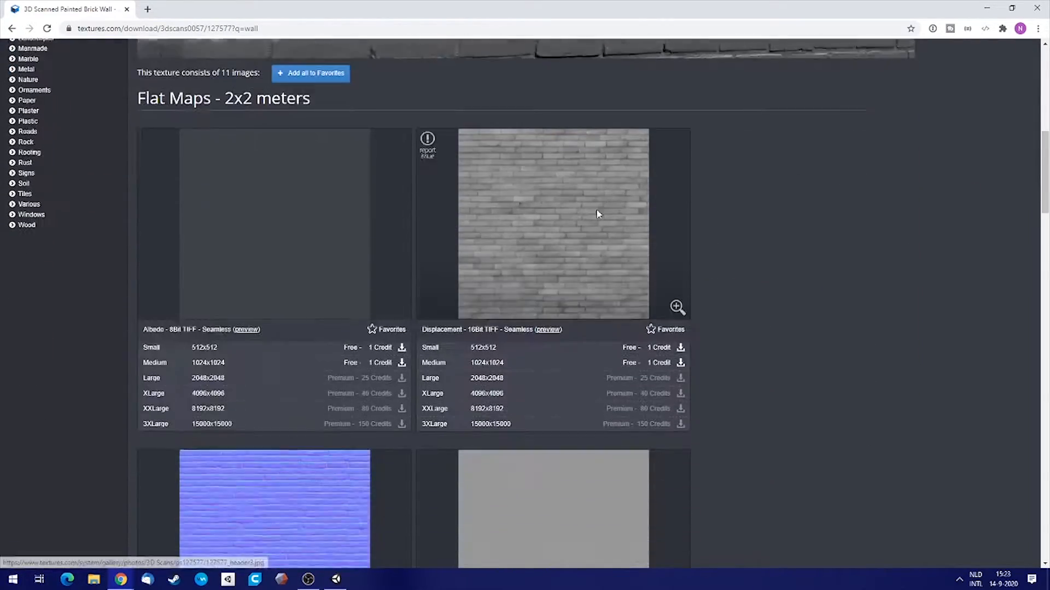
pyautogui.scroll(-8, 716, 213)
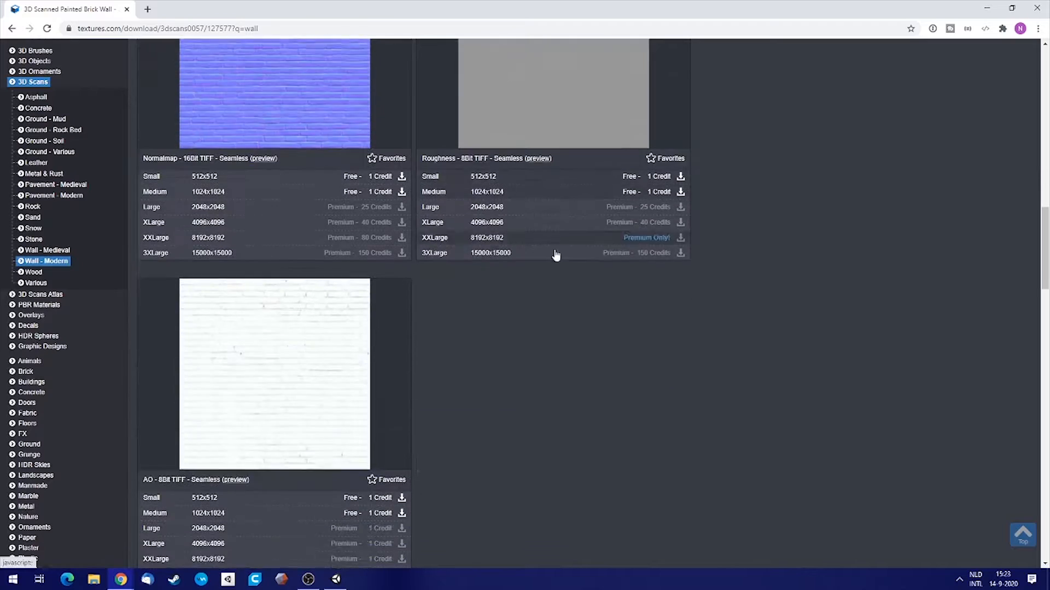
pyautogui.scroll(7, 399, 362)
pyautogui.scroll(6, 350, 333)
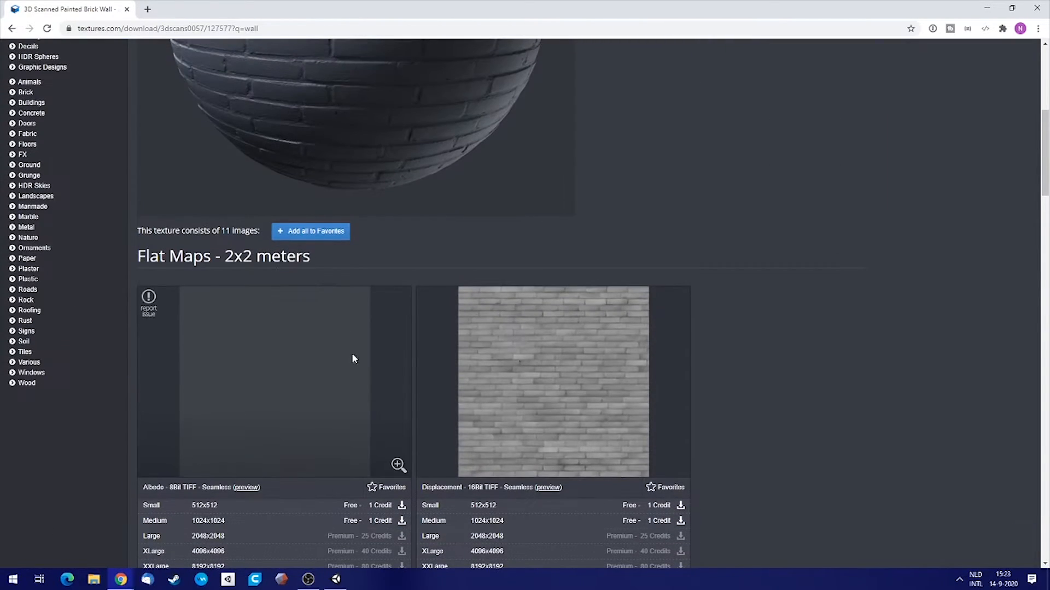
pyautogui.scroll(-6, 308, 358)
pyautogui.scroll(-4, 308, 361)
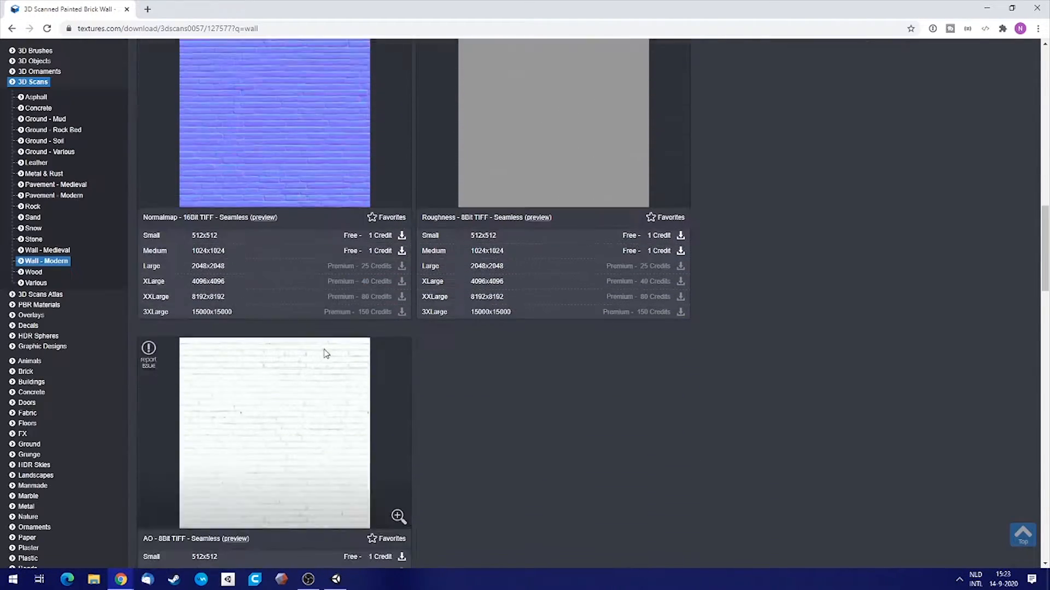
pyautogui.scroll(4, 298, 378)
pyautogui.scroll(1, 294, 377)
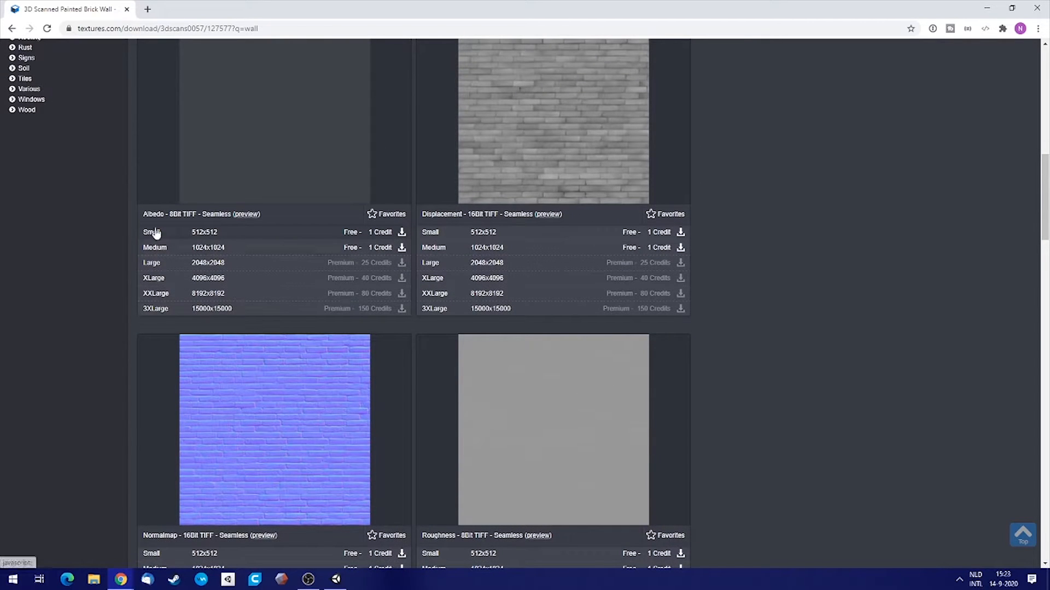
pyautogui.scroll(2, 321, 215)
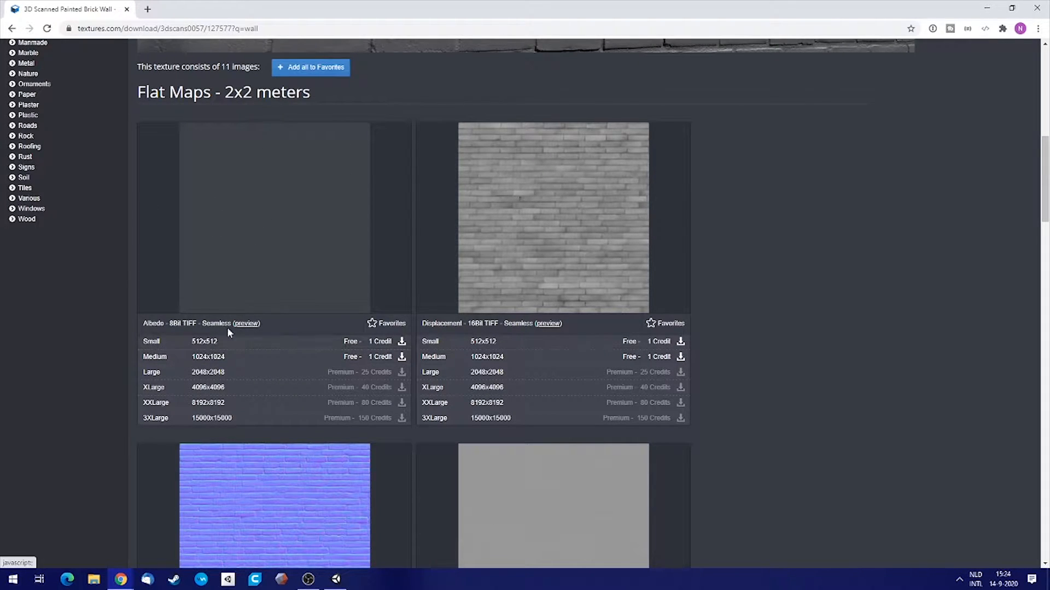
pyautogui.scroll(-4, 579, 277)
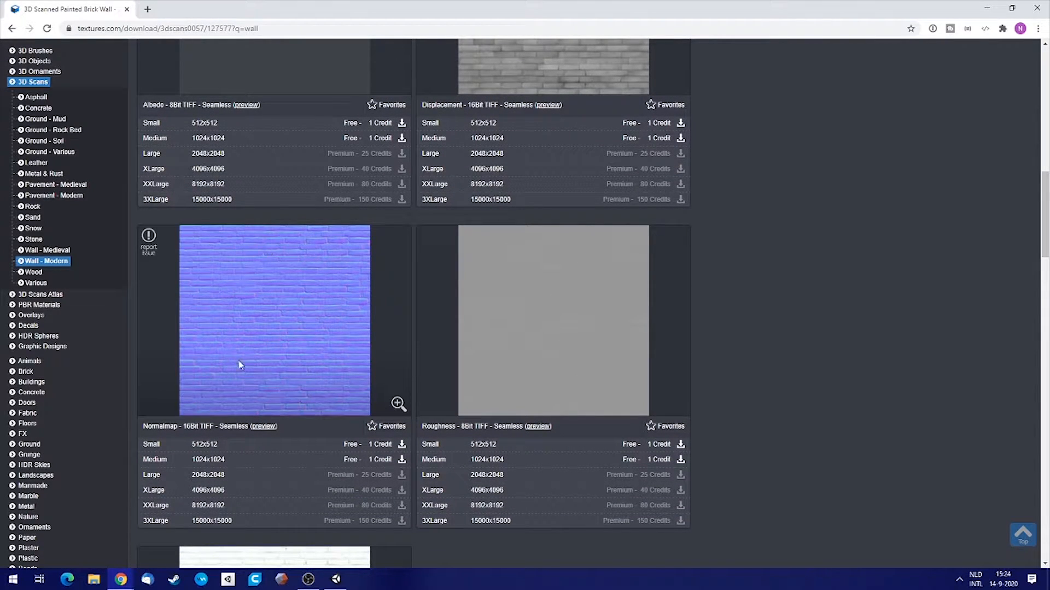
pyautogui.scroll(-6, 329, 295)
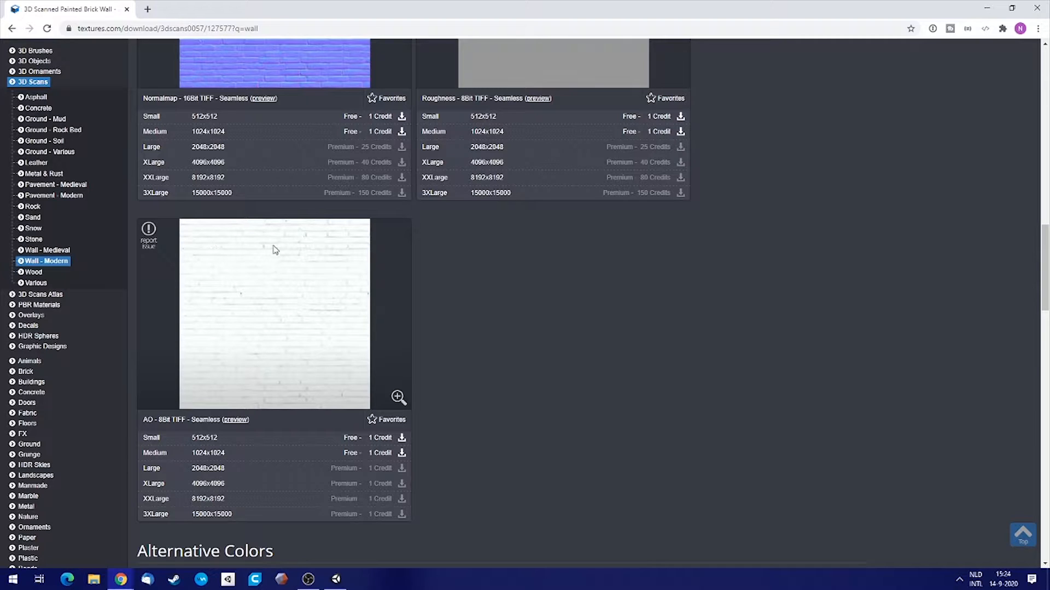
# Download the painted brick wall's main albedo map in the small 512x512 size.
pyautogui.scroll(6, 585, 330)
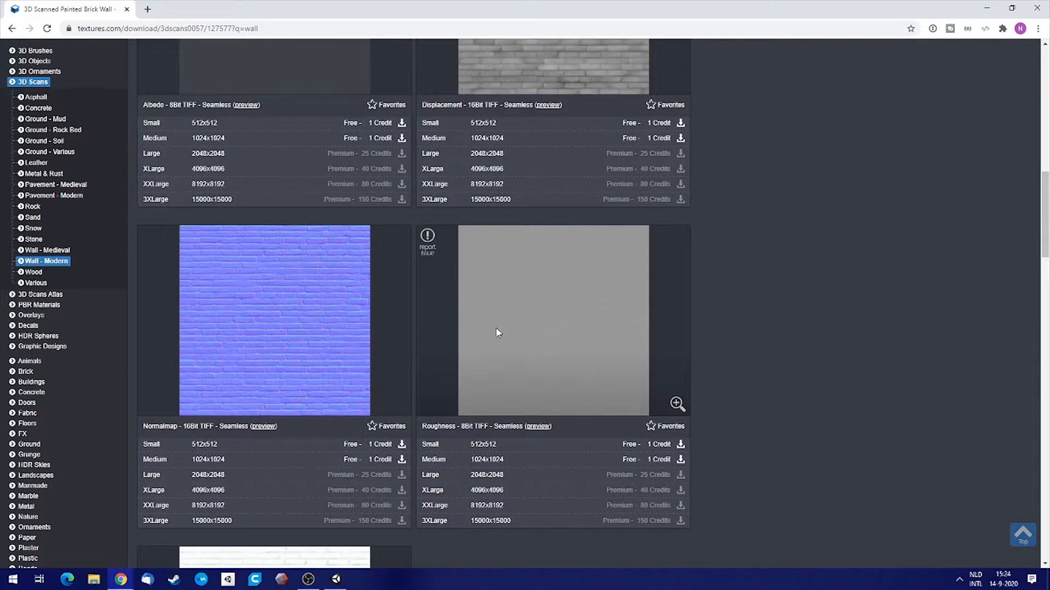
pyautogui.scroll(5, 488, 295)
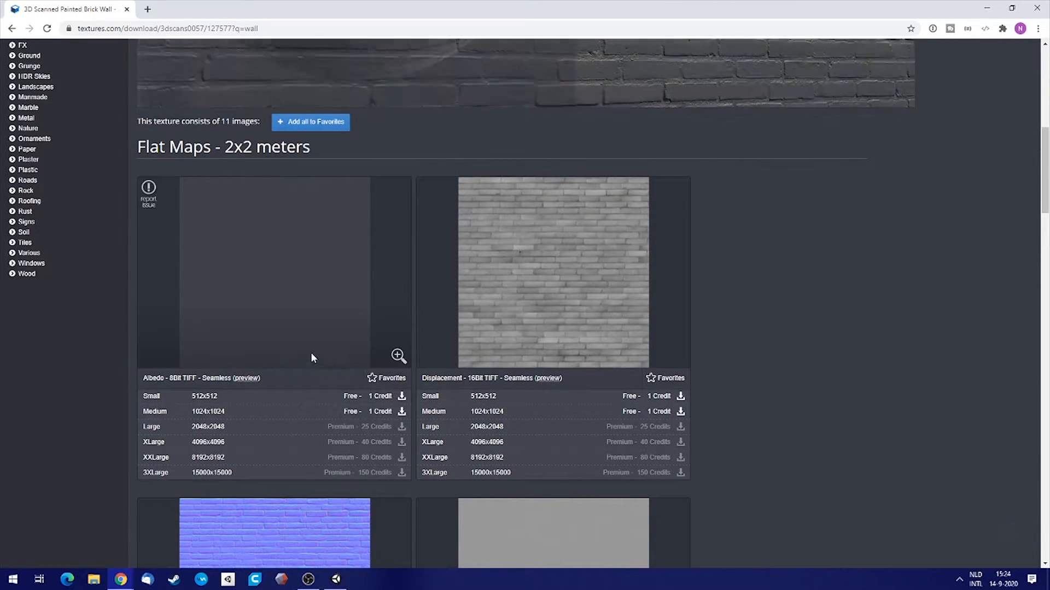
pyautogui.scroll(-2, 383, 285)
pyautogui.scroll(10, 785, 209)
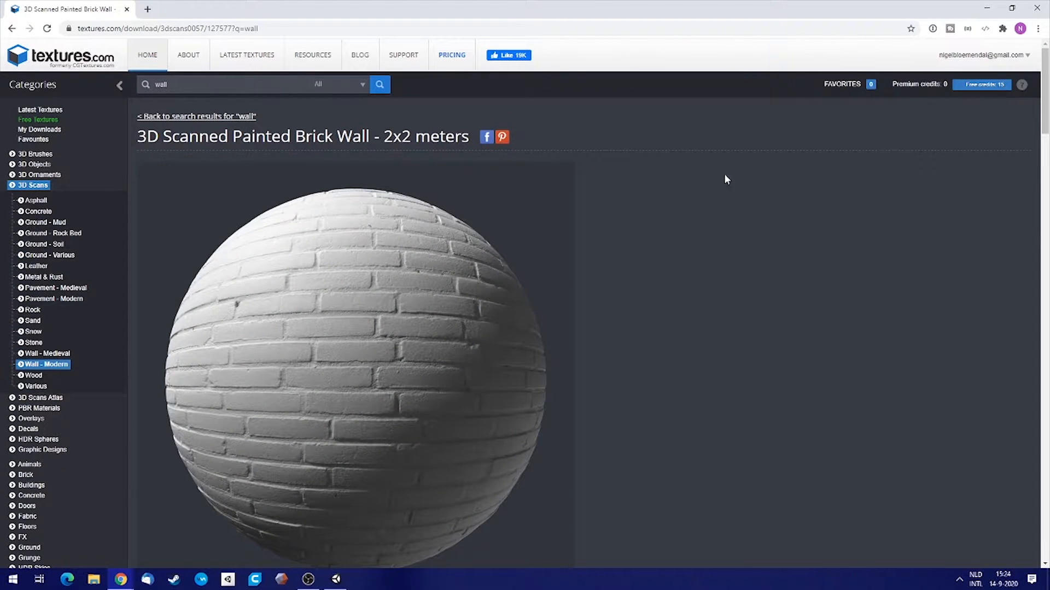
pyautogui.scroll(-10, 569, 199)
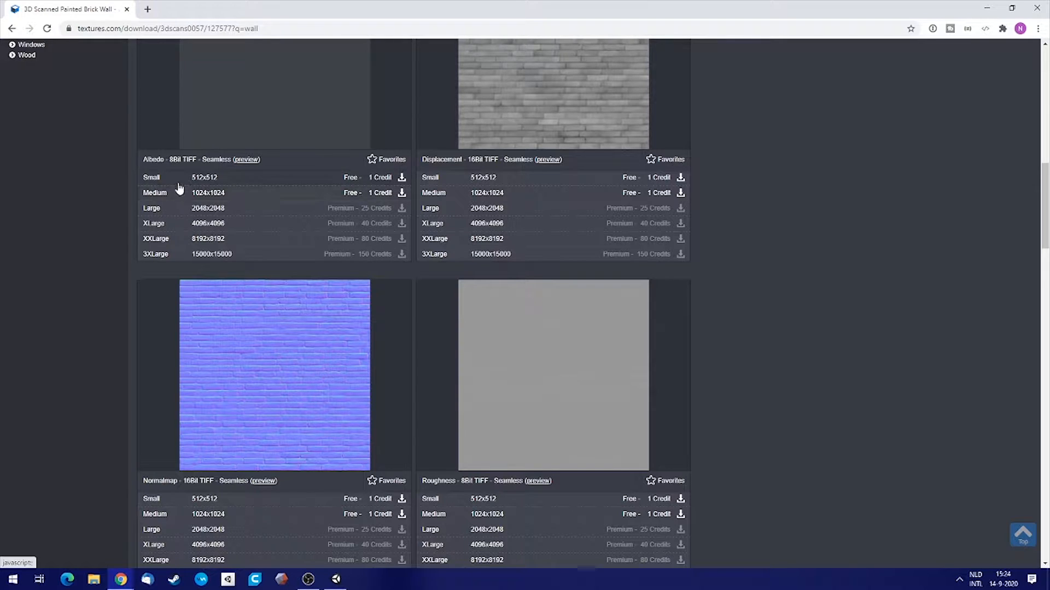
pyautogui.moveTo(177, 187)
pyautogui.click(403, 181)
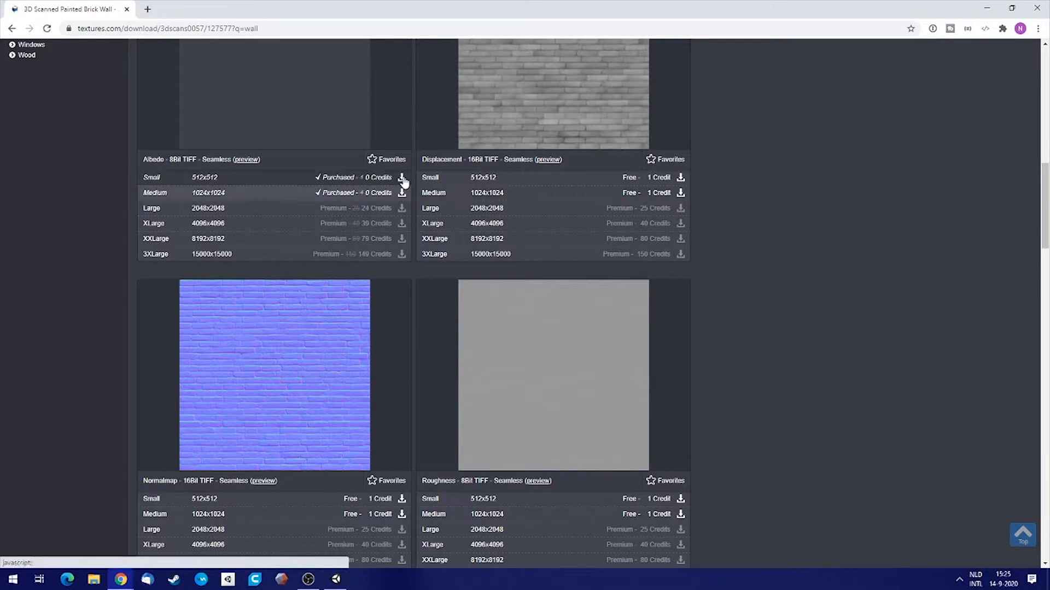
# Download the small 512x512 versions of the brick wall's normal map and AO map.
pyautogui.scroll(-2, 310, 202)
pyautogui.scroll(2, 310, 202)
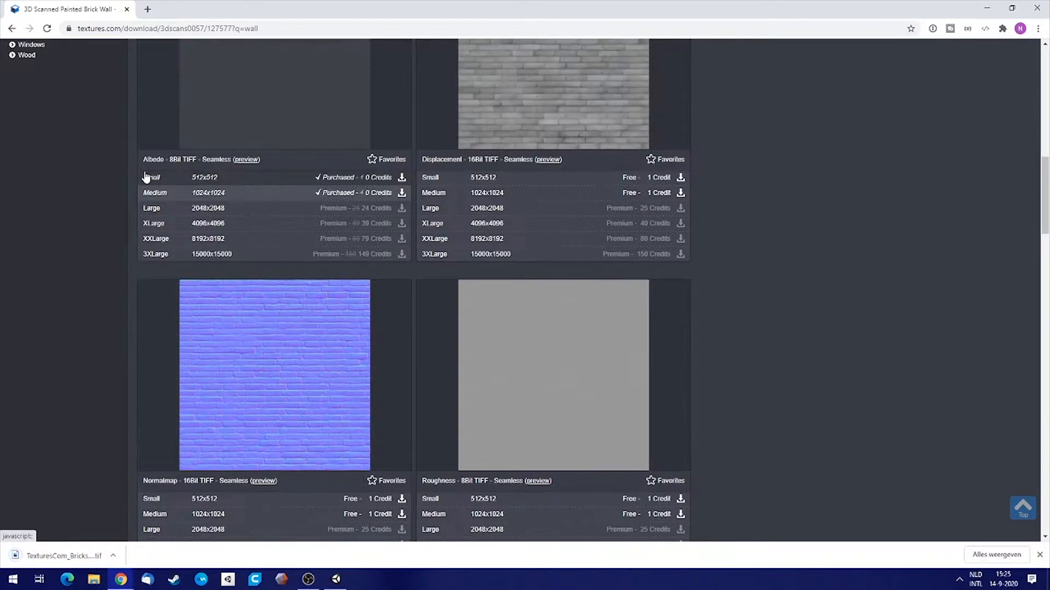
pyautogui.scroll(-4, 245, 247)
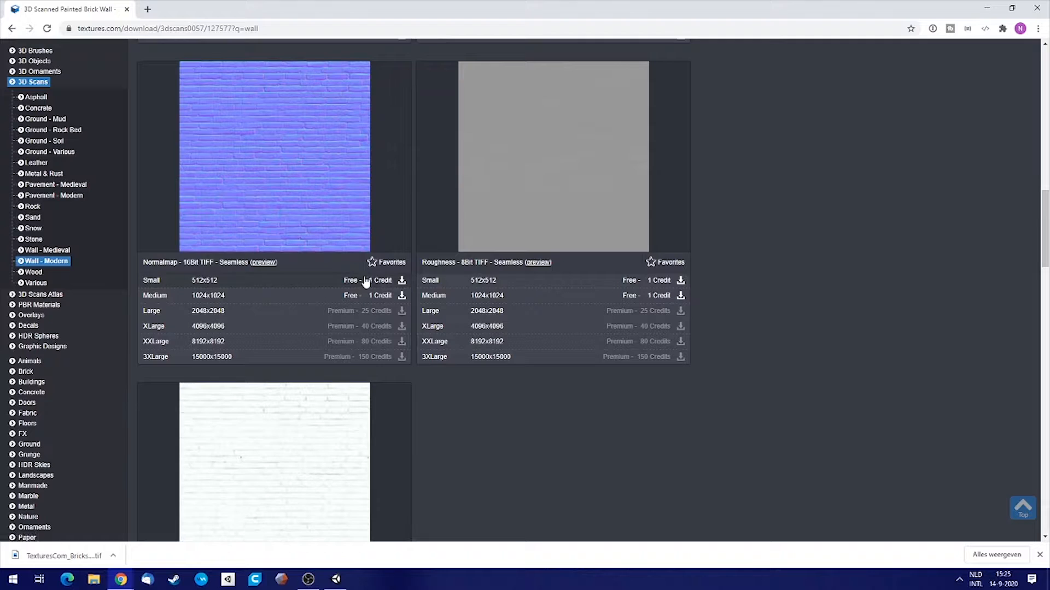
pyautogui.click(401, 280)
pyautogui.scroll(-1, 343, 191)
pyautogui.scroll(-5, 342, 191)
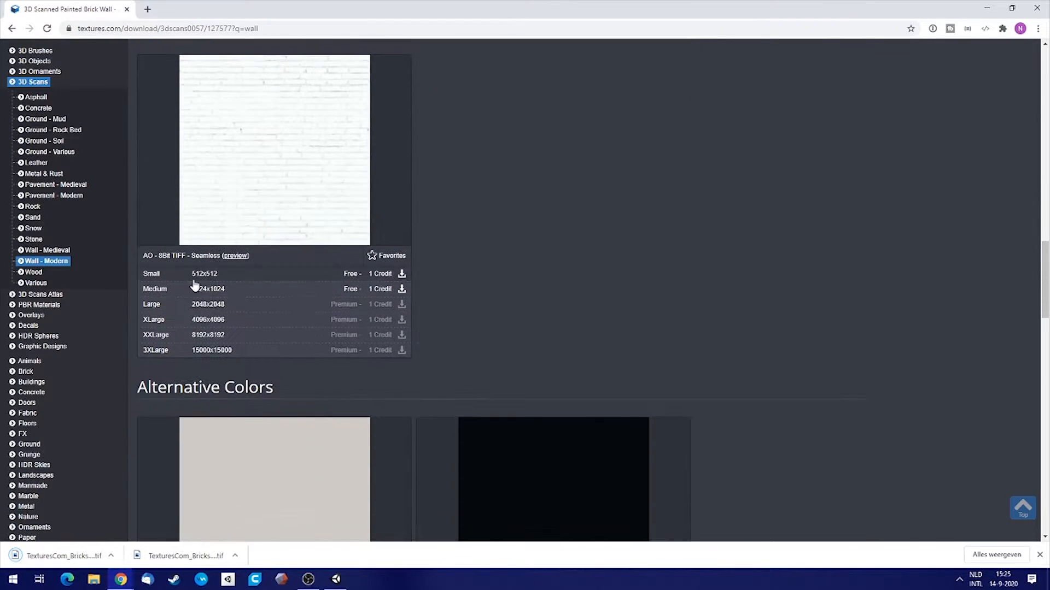
pyautogui.click(402, 273)
# Compare the brick wall's alternative colors and download the blue albedo in the small 512x512 size.
pyautogui.scroll(-1, 593, 224)
pyautogui.scroll(-4, 593, 221)
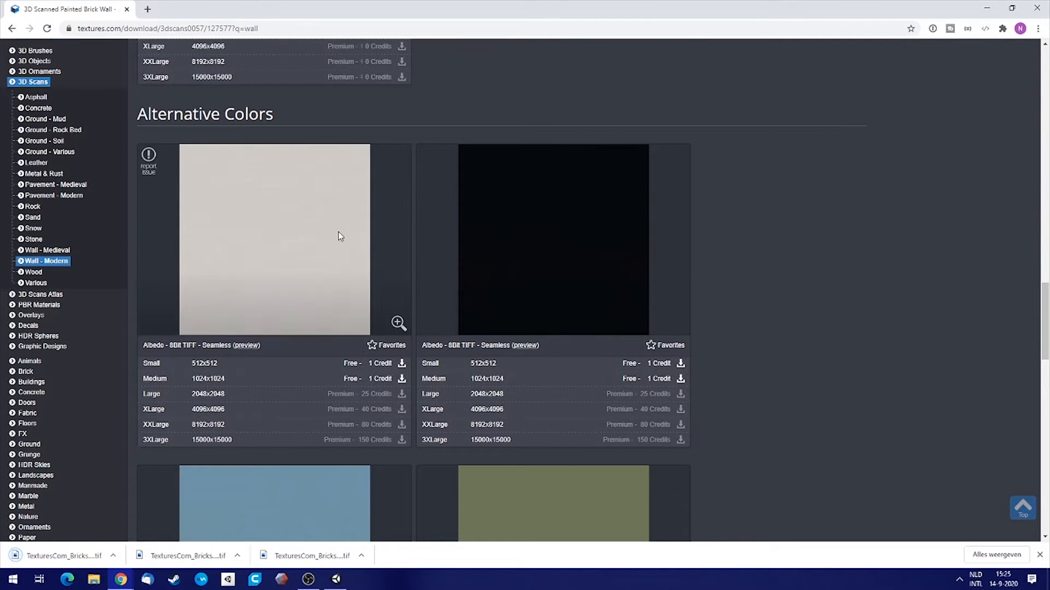
pyautogui.scroll(-3, 317, 232)
pyautogui.scroll(-9, 285, 190)
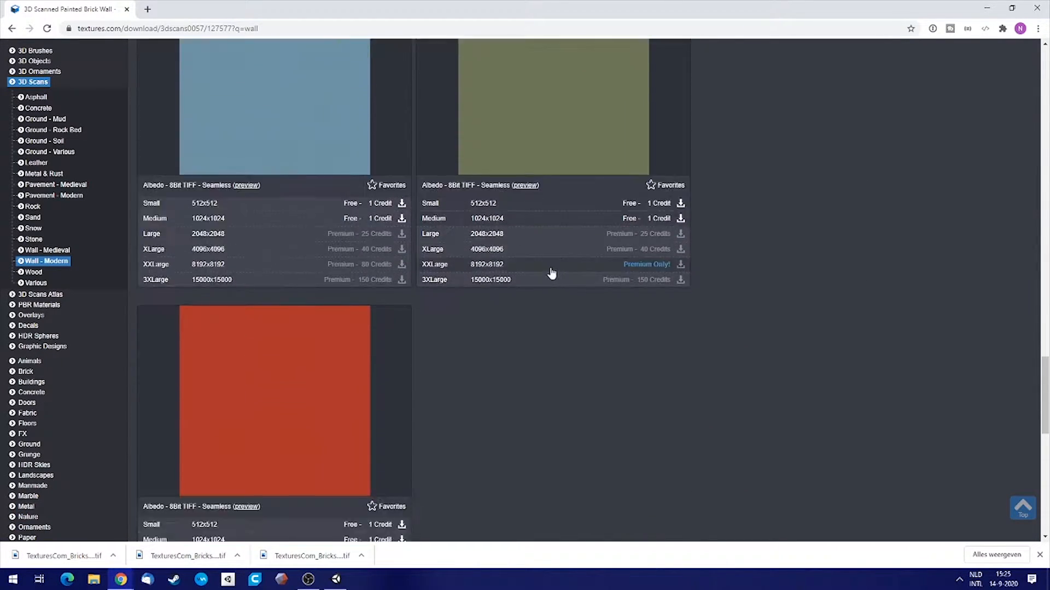
pyautogui.scroll(-3, 383, 251)
pyautogui.scroll(7, 368, 246)
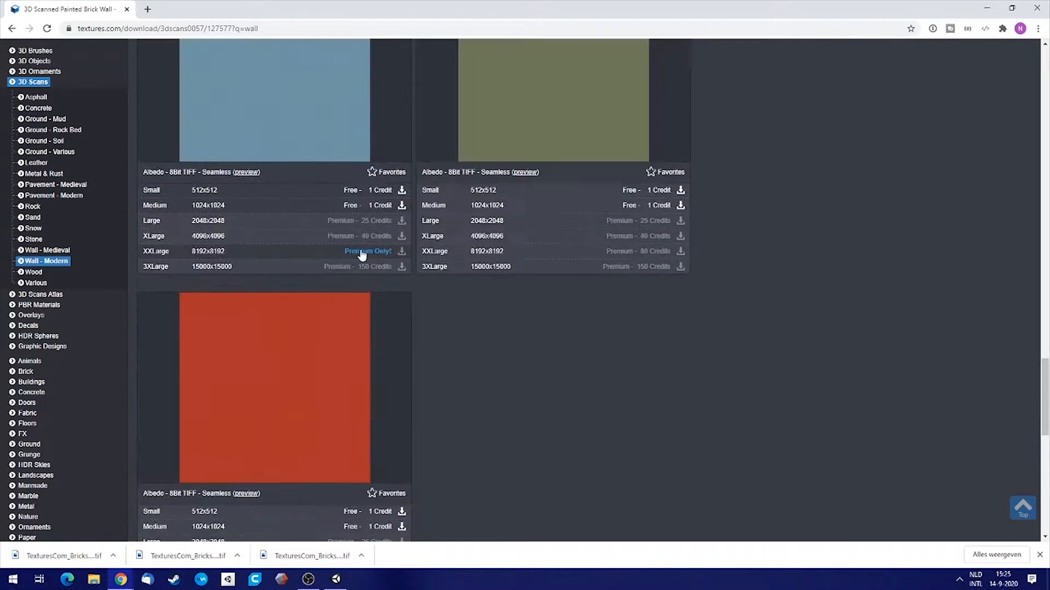
pyautogui.scroll(5, 290, 355)
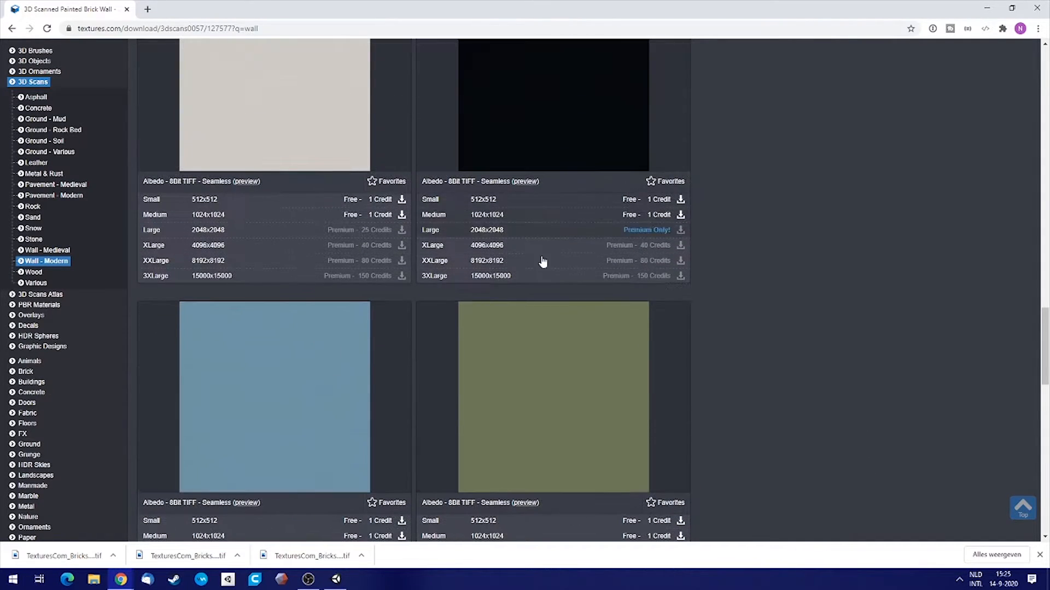
pyautogui.scroll(-4, 541, 361)
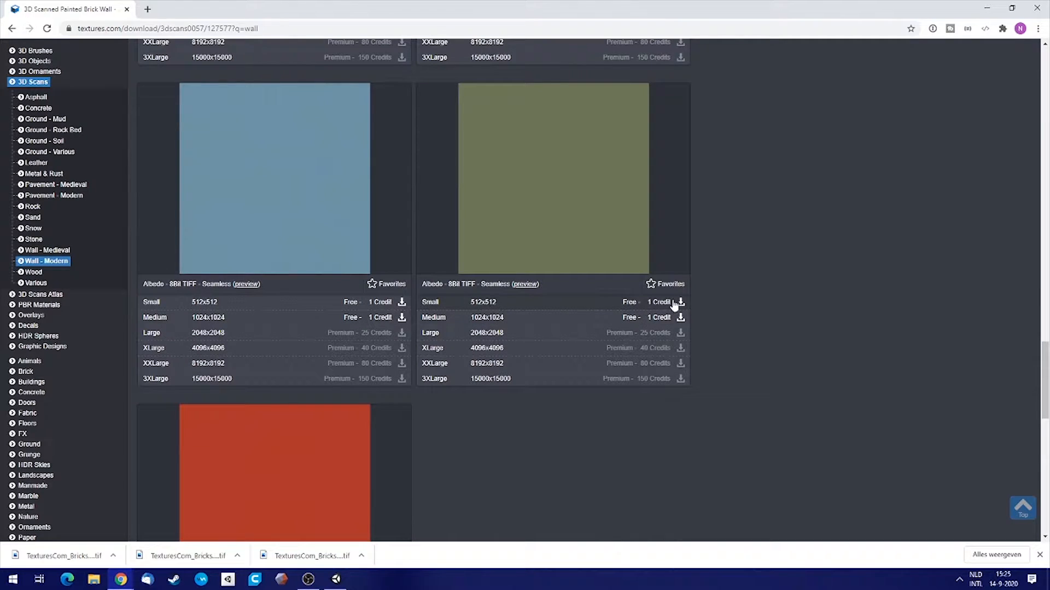
pyautogui.scroll(5, 533, 202)
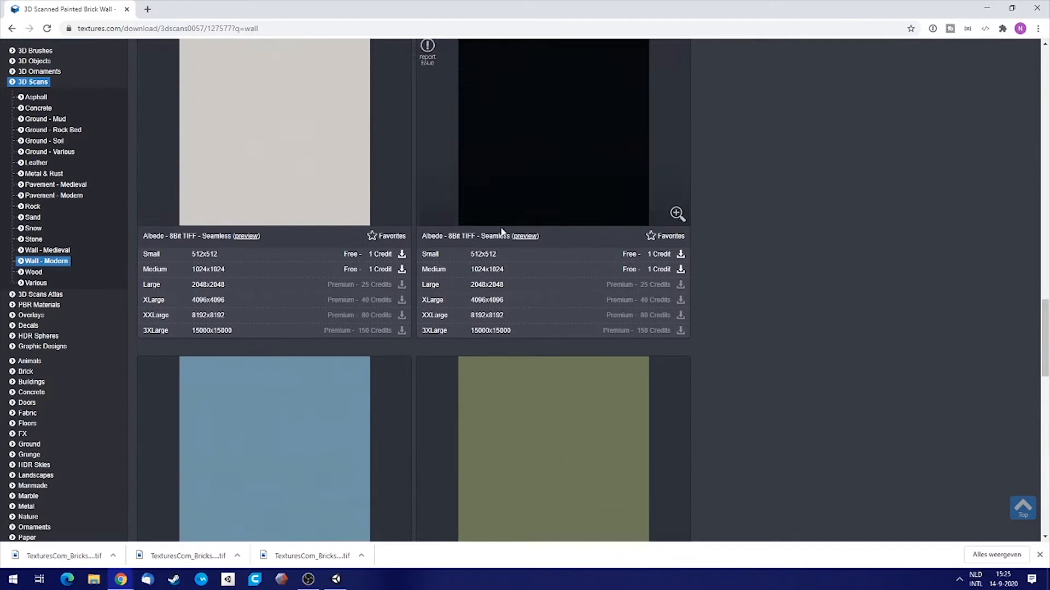
pyautogui.scroll(-4, 511, 227)
pyautogui.click(402, 358)
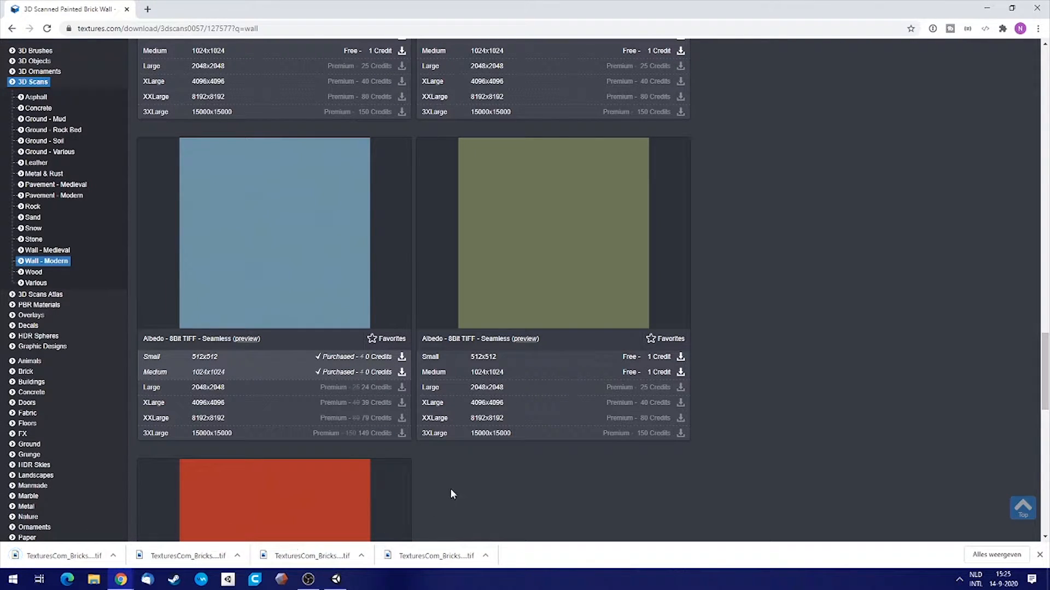
# Switch to Unity, make the Project area taller and create a folder named Materials directly under Assets.
pyautogui.click(337, 581)
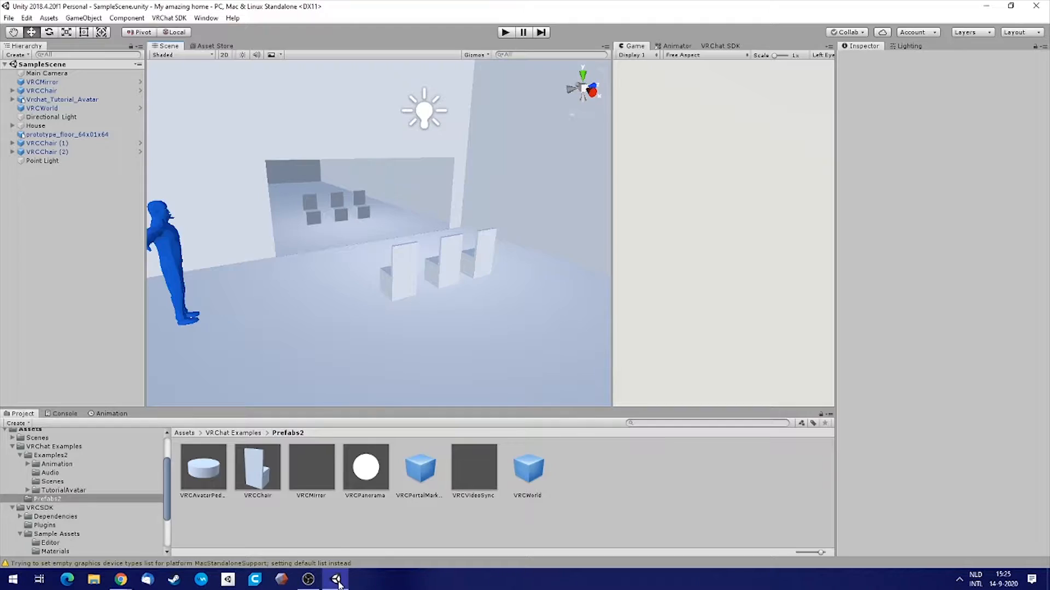
pyautogui.click(30, 431)
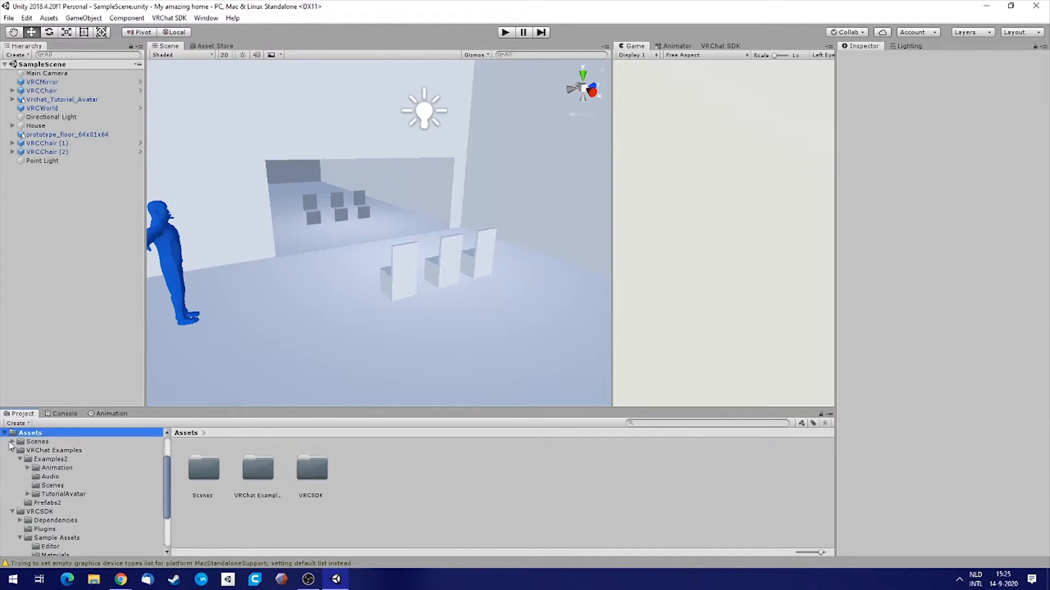
pyautogui.moveTo(184, 408); pyautogui.dragTo(183, 372)
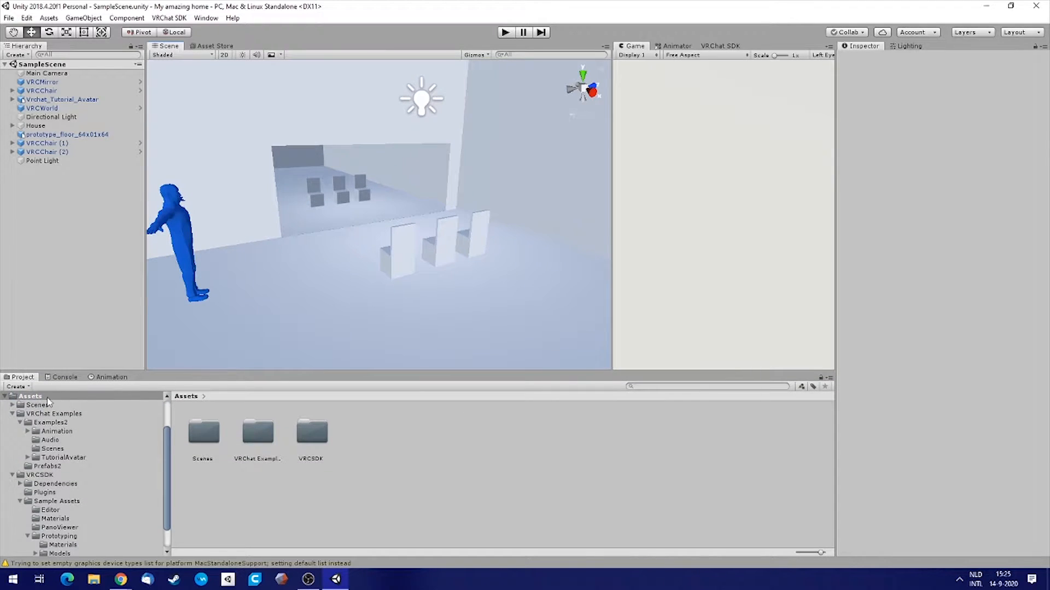
pyautogui.rightClick(435, 449)
pyautogui.moveTo(527, 189)
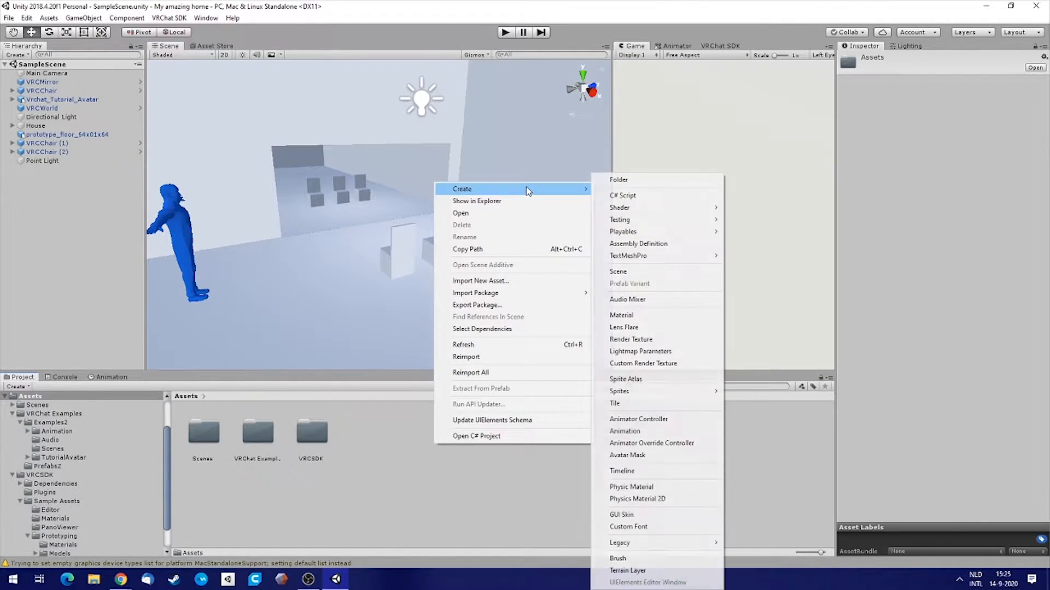
pyautogui.click(619, 180)
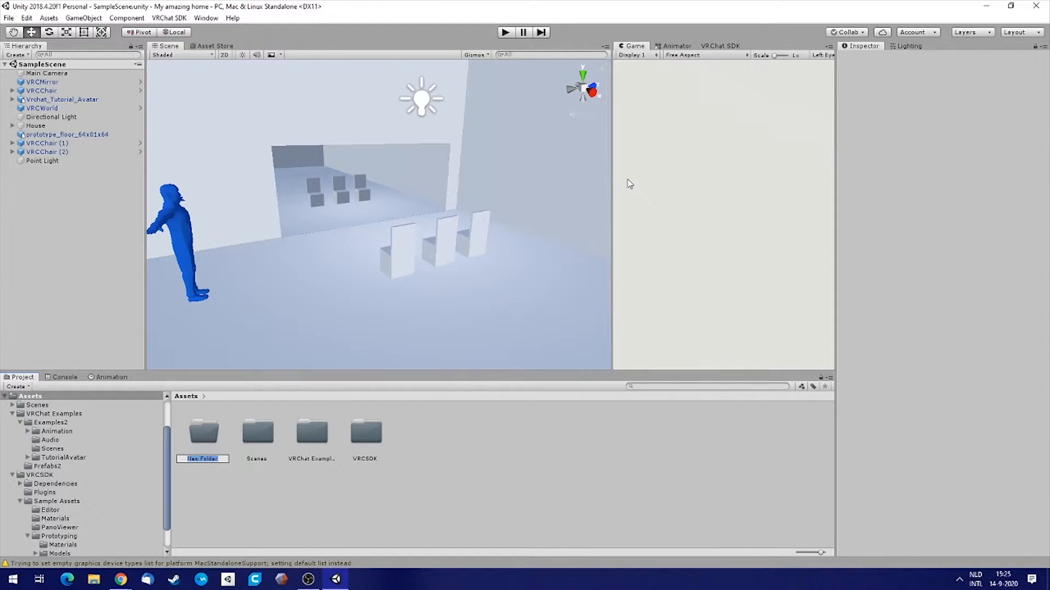
pyautogui.write('Materials')
pyautogui.press('Return')
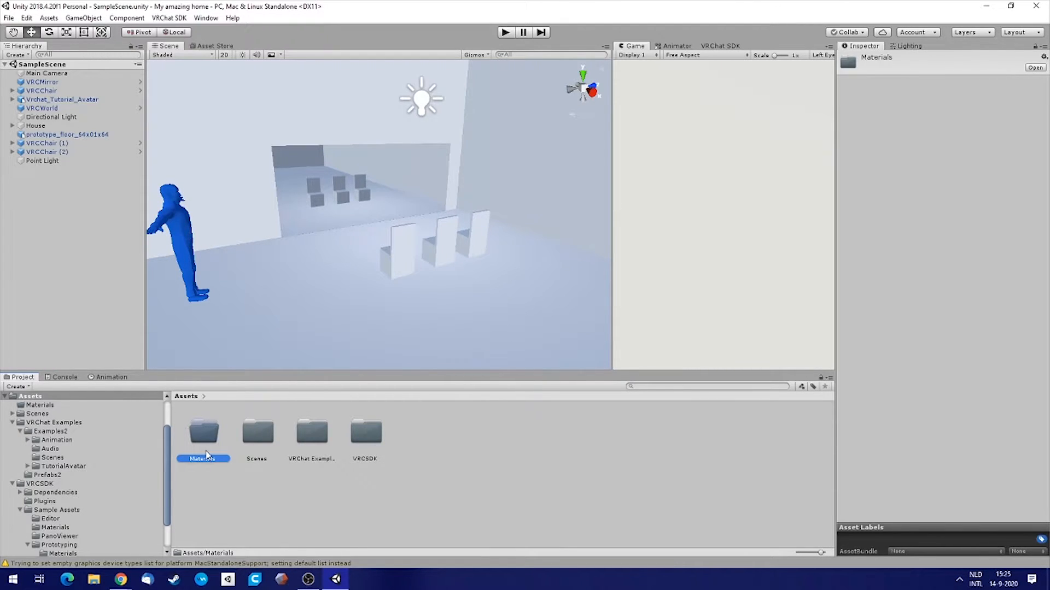
# Create a subfolder named Textures inside the Materials folder.
pyautogui.doubleClick(204, 432)
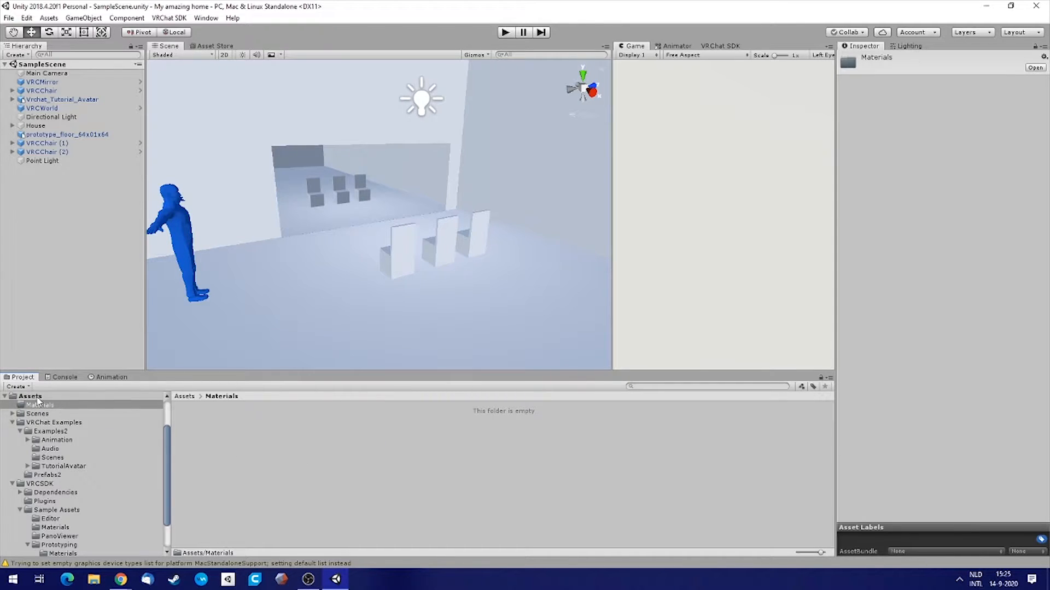
pyautogui.rightClick(213, 428)
pyautogui.moveTo(307, 170)
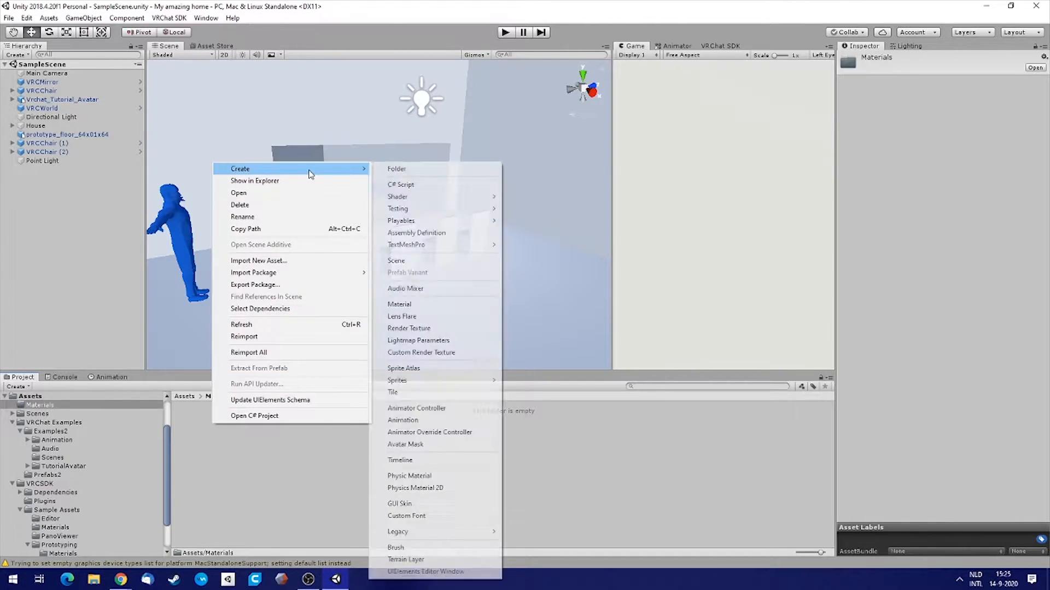
pyautogui.click(418, 171)
pyautogui.write('Textures')
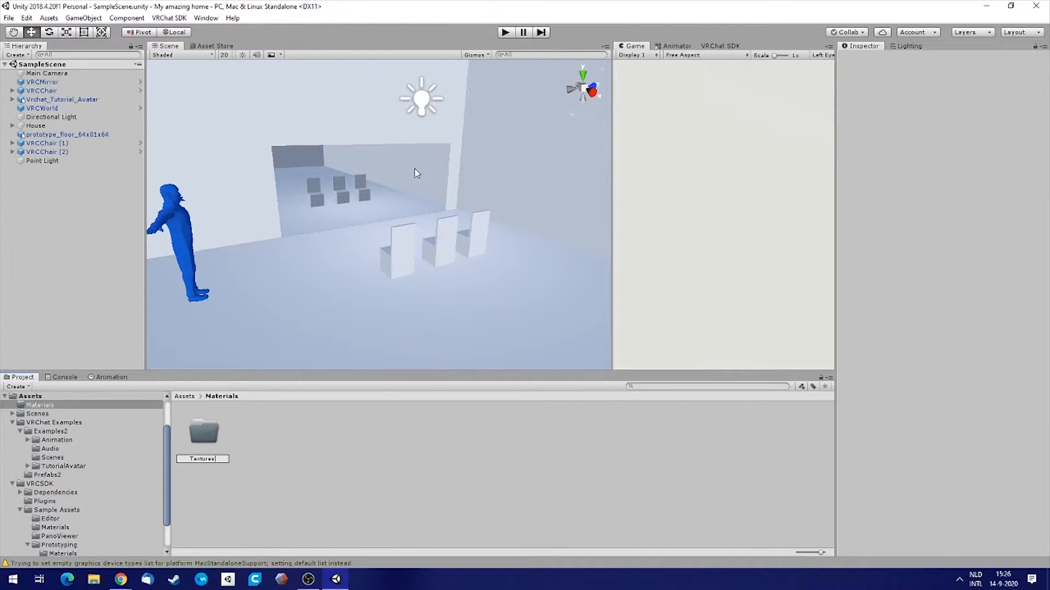
pyautogui.press('Return')
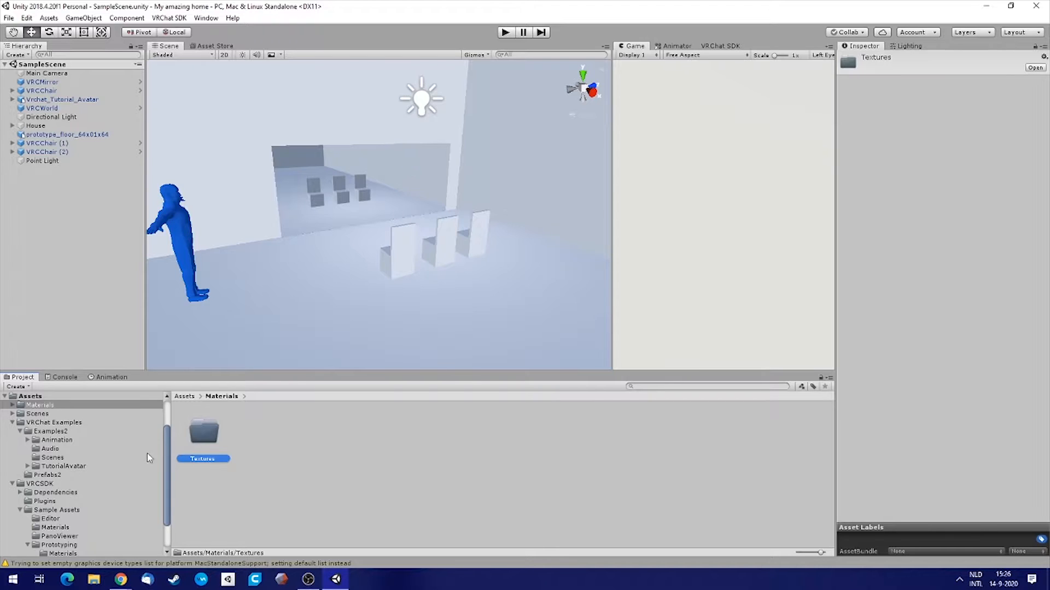
# Show the Textures folder in File Explorer and open it there.
pyautogui.rightClick(199, 431)
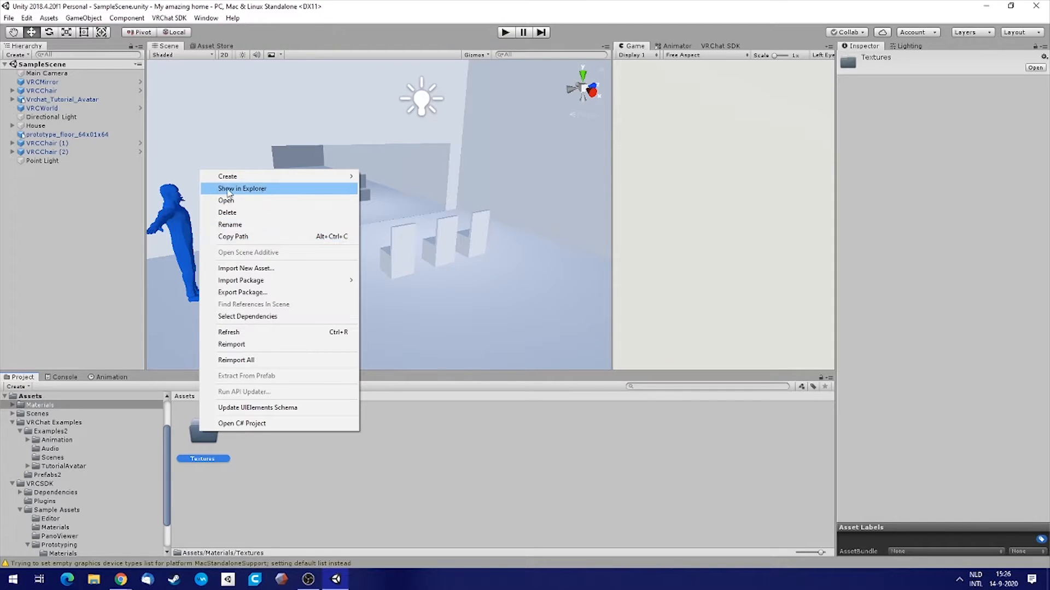
pyautogui.click(244, 189)
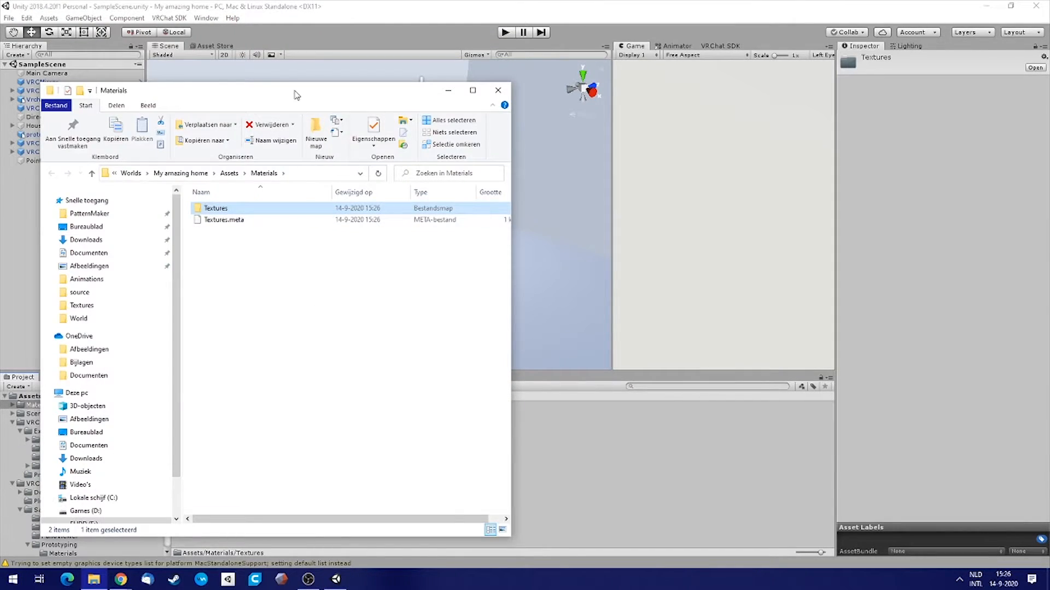
pyautogui.moveTo(294, 92); pyautogui.dragTo(487, 69)
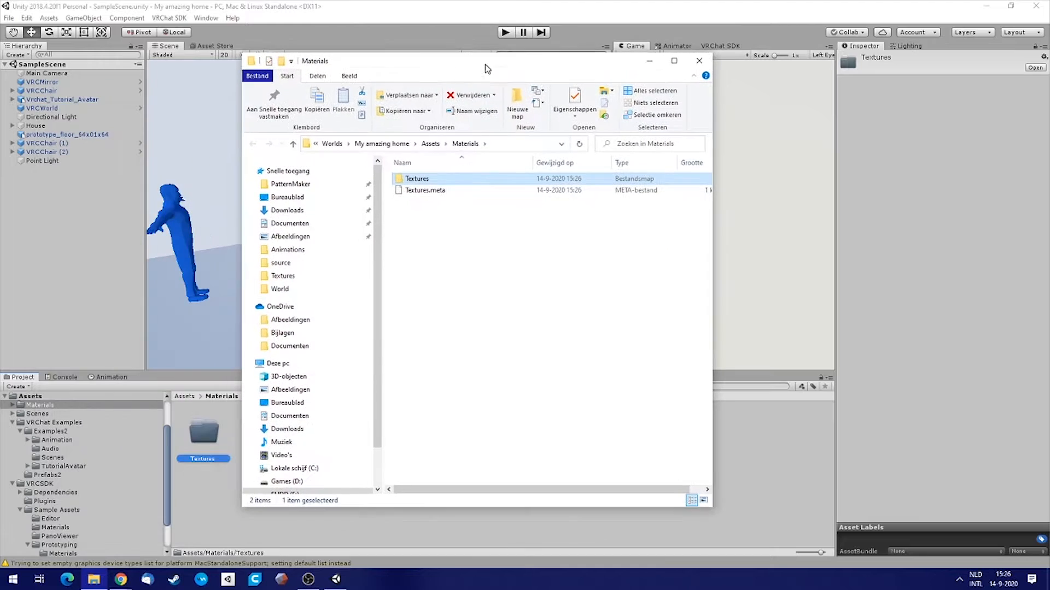
pyautogui.doubleClick(417, 179)
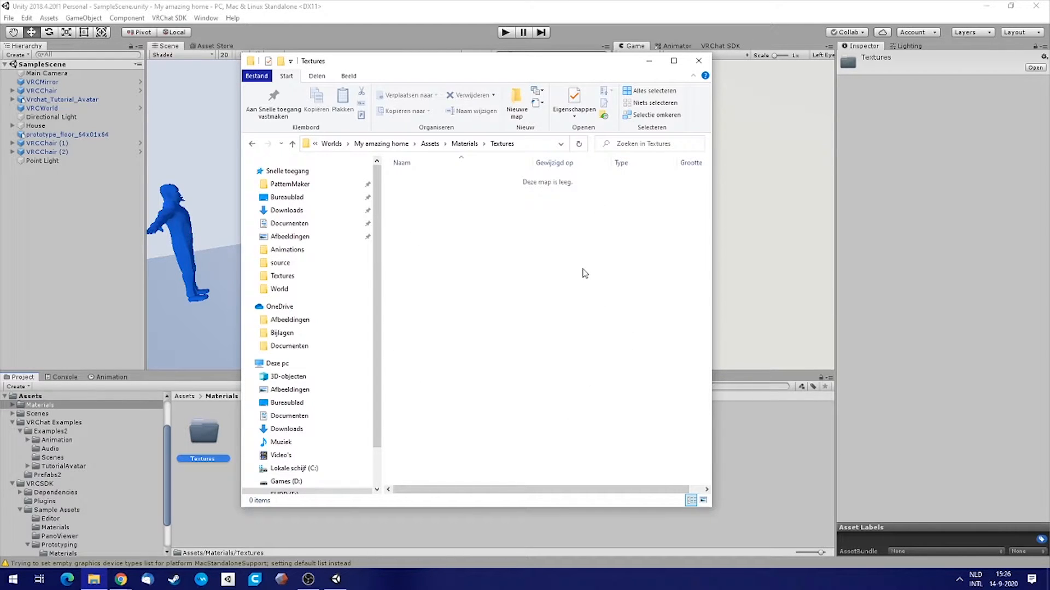
# Bring back the browser as a smaller window and arrange it side by side with the Textures folder window.
pyautogui.moveTo(410, 60); pyautogui.dragTo(555, 45)
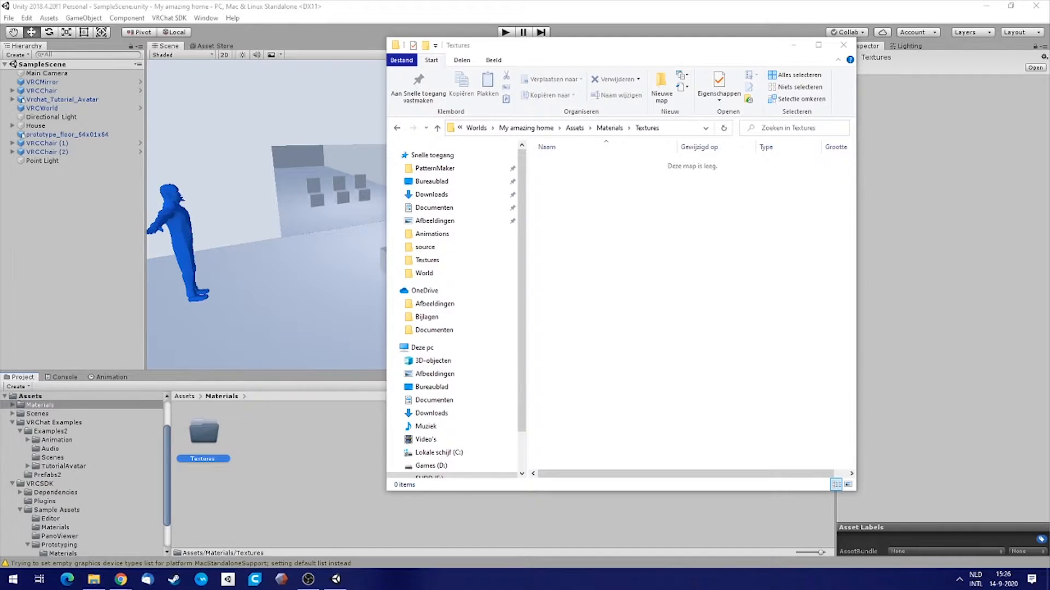
pyautogui.hotkey('alt', 'Tab')
pyautogui.moveTo(605, 5); pyautogui.dragTo(417, 36)
pyautogui.click(802, 68)
pyautogui.moveTo(597, 48); pyautogui.dragTo(769, 53)
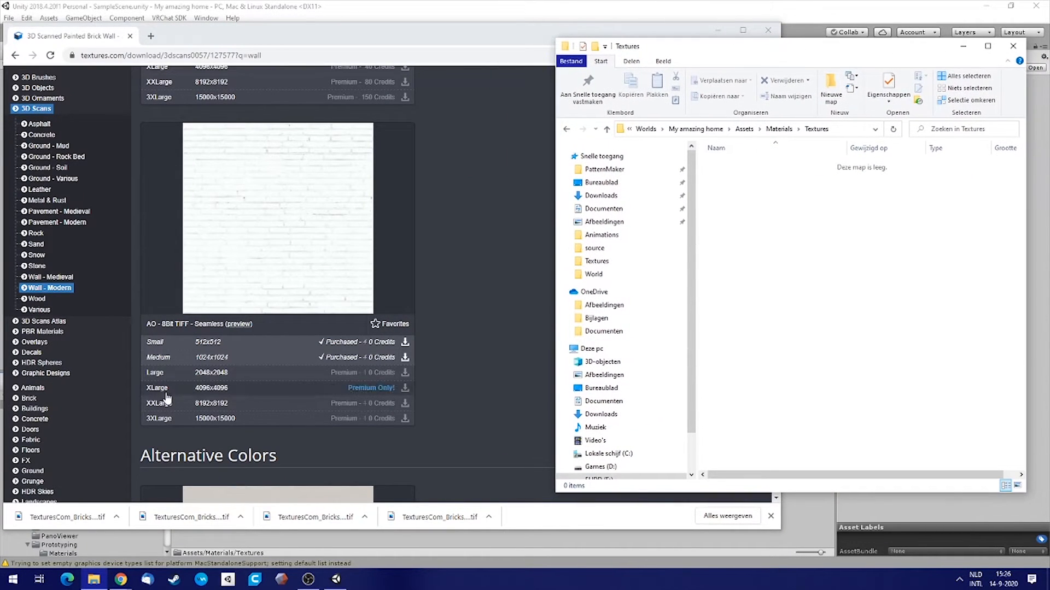
# Copy the four downloaded TexturesCom_Bricks TIF files from the browser's downloads into the project's Textures folder.
pyautogui.moveTo(431, 516); pyautogui.dragTo(902, 287)
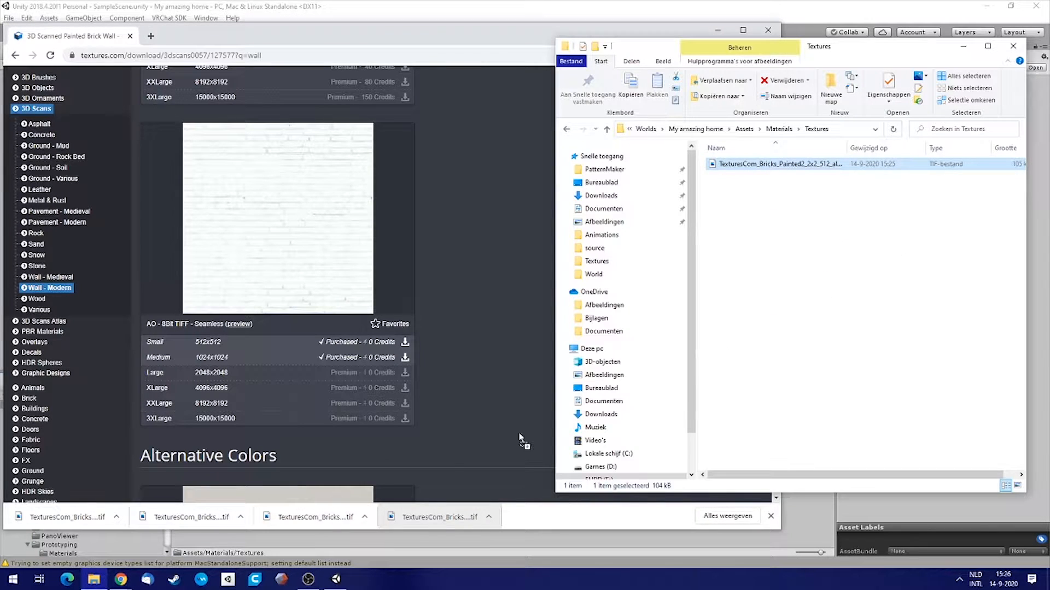
pyautogui.moveTo(186, 516); pyautogui.dragTo(871, 281)
pyautogui.moveTo(65, 516); pyautogui.dragTo(912, 264)
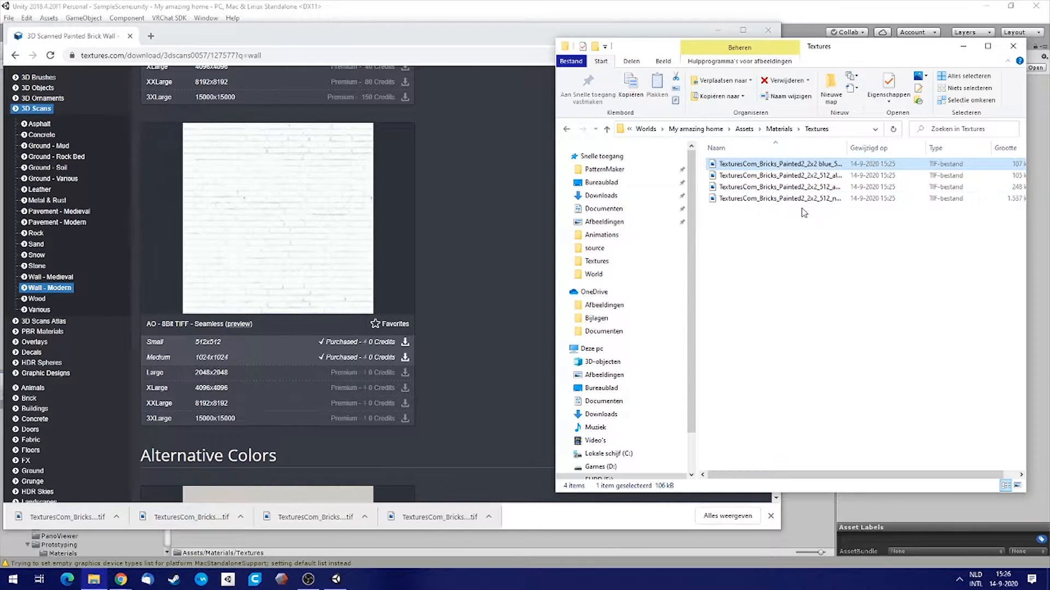
# Return to the browser's textures.com page and search the site for "floor".
pyautogui.click(494, 211)
pyautogui.scroll(15, 481, 212)
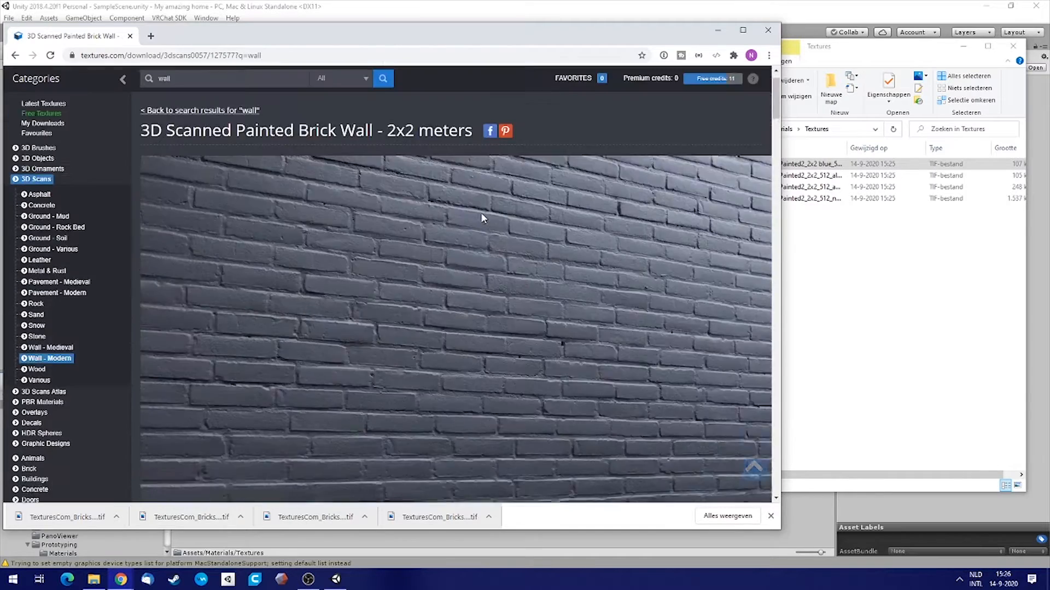
pyautogui.scroll(1, 481, 218)
pyautogui.doubleClick(185, 113)
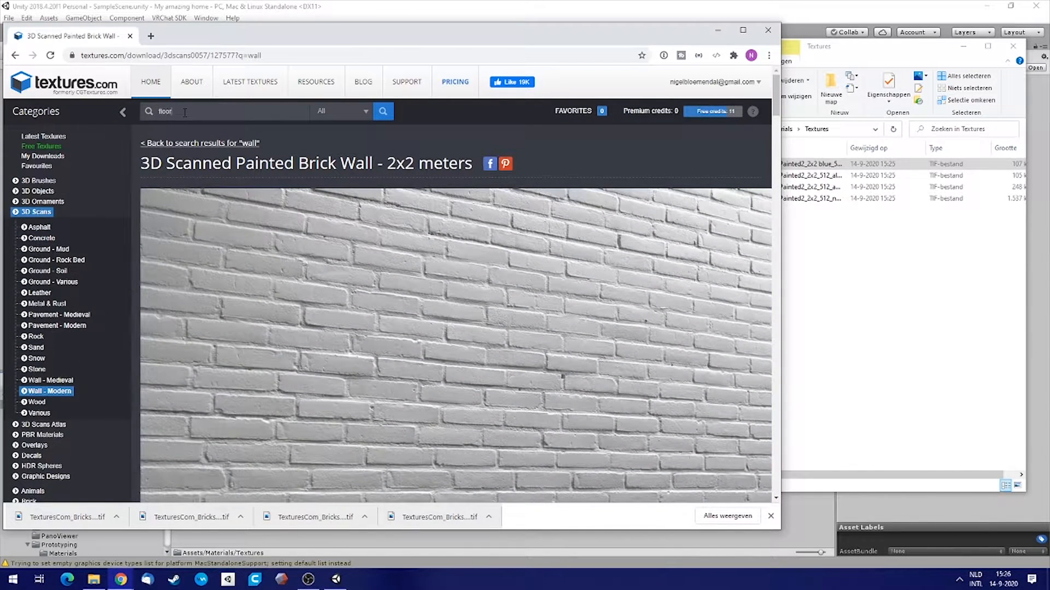
pyautogui.press('Return')
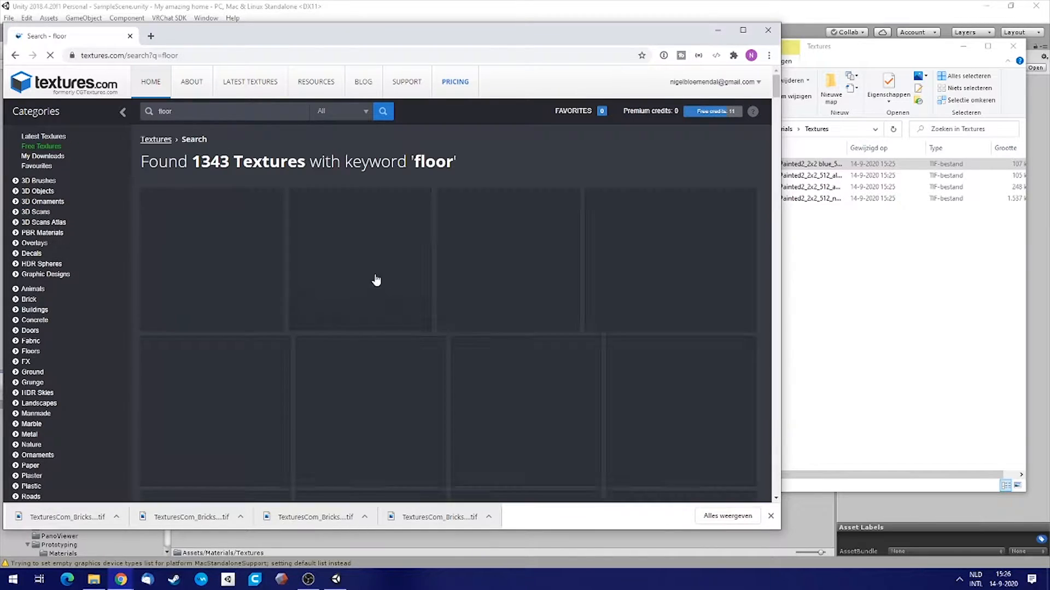
# Browse the floor textures and open the Marble Diamond Tile Floor with octagonal marble tiles and dark diamonds.
pyautogui.scroll(-8, 502, 294)
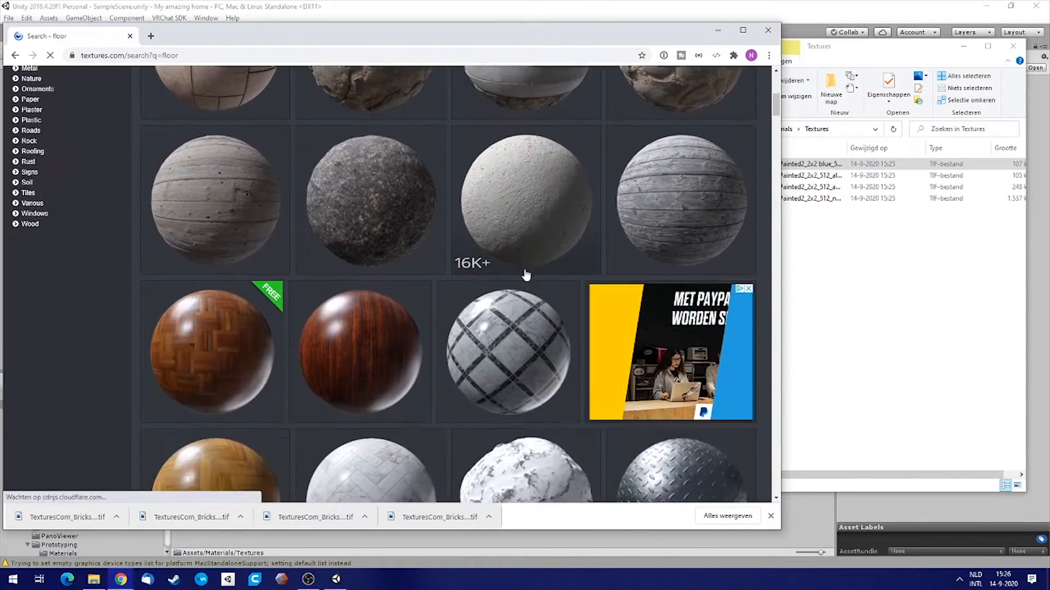
pyautogui.scroll(-3, 590, 375)
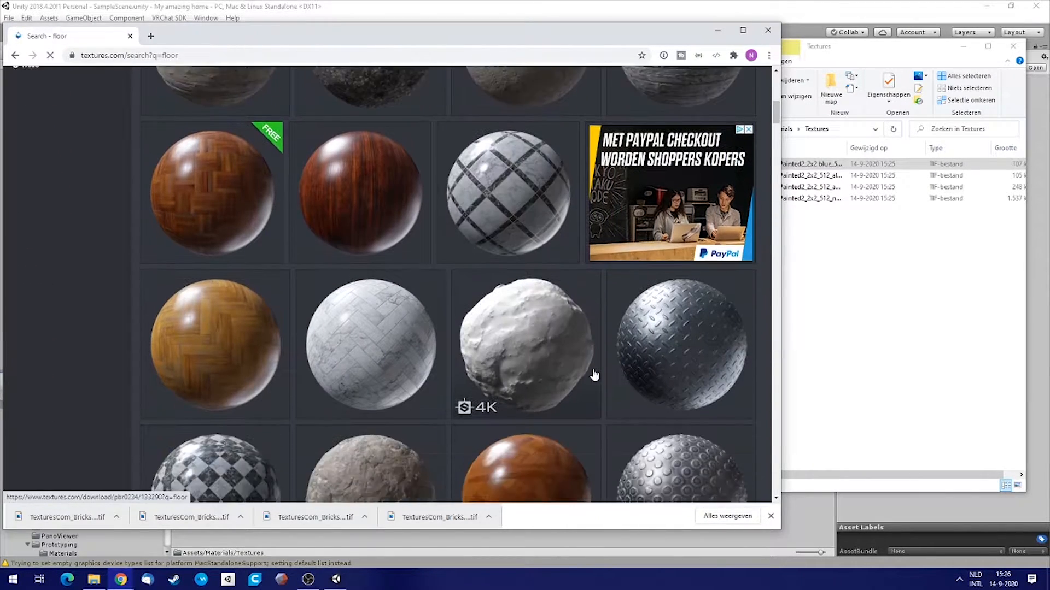
pyautogui.scroll(-5, 586, 346)
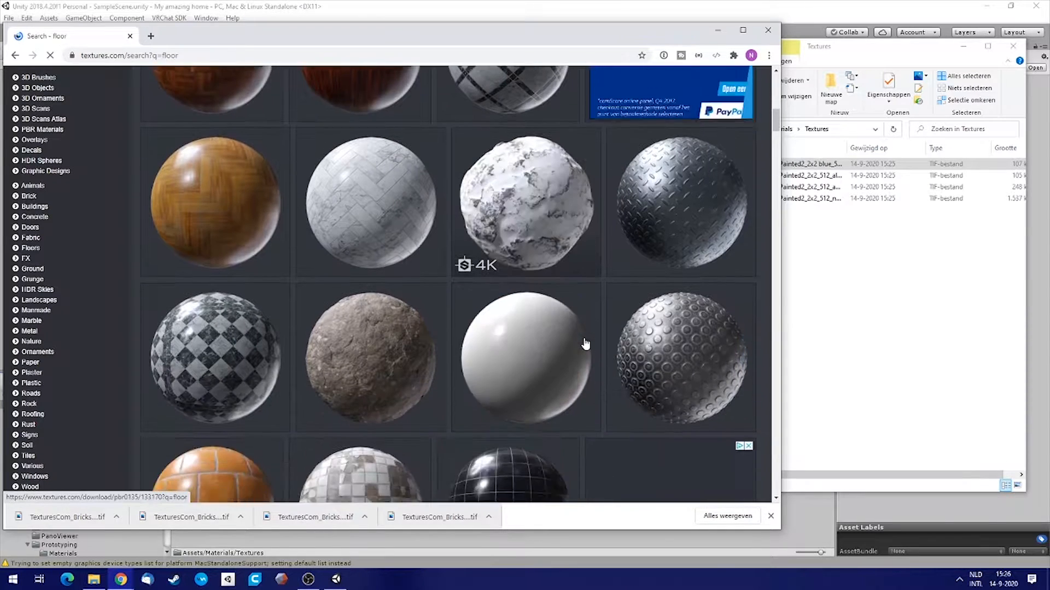
pyautogui.scroll(-2, 623, 353)
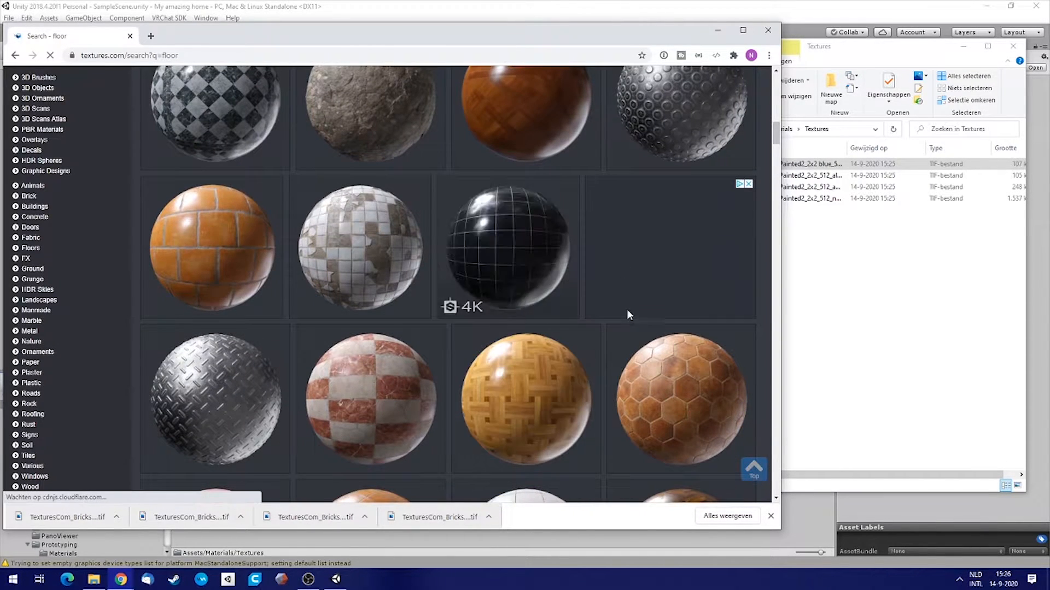
pyautogui.scroll(-5, 612, 315)
pyautogui.scroll(-3, 599, 317)
pyautogui.scroll(-3, 597, 344)
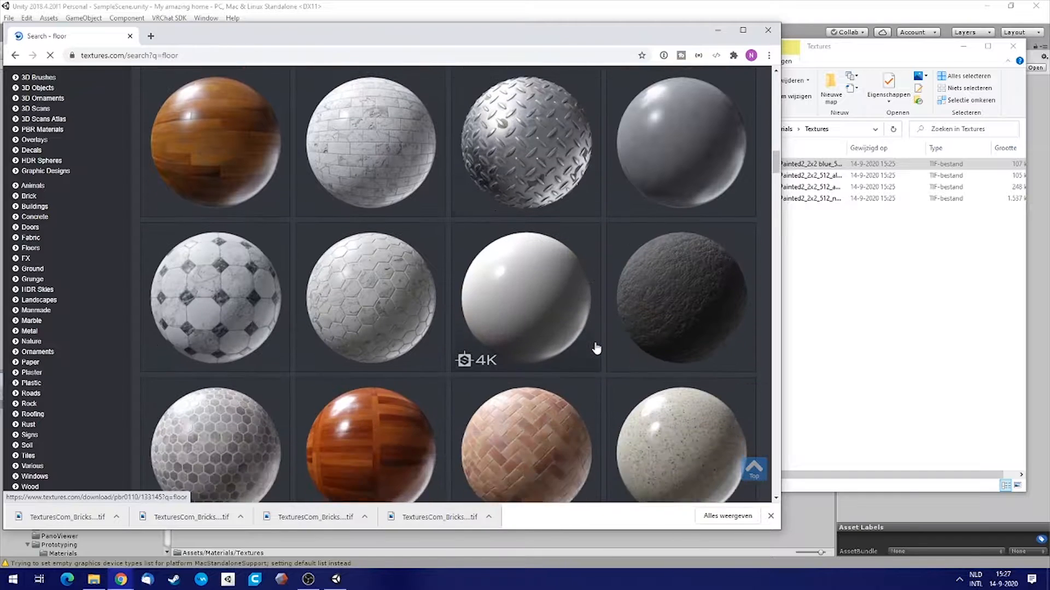
pyautogui.scroll(-3, 304, 281)
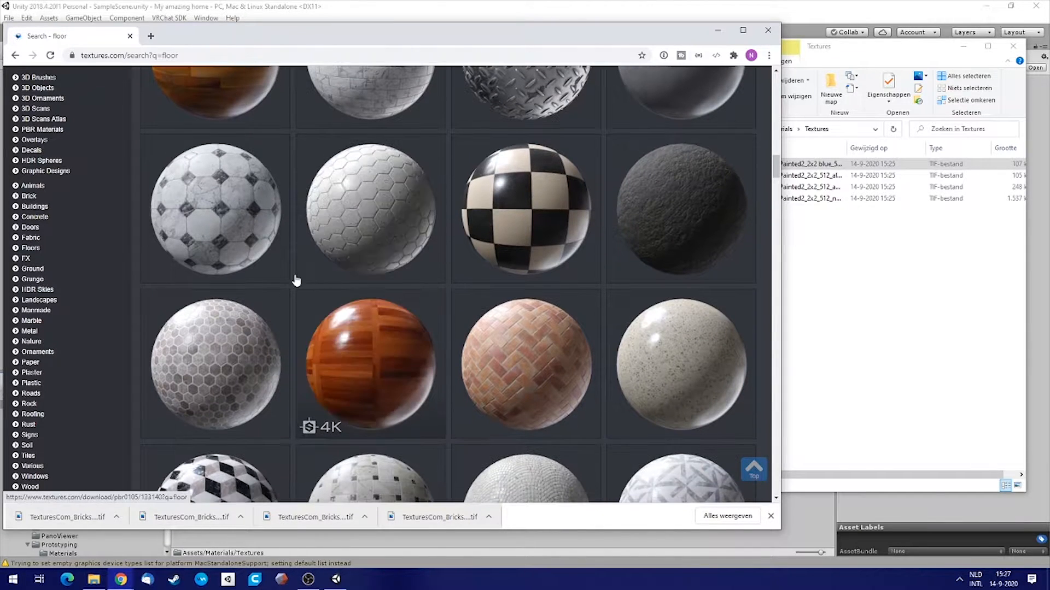
pyautogui.scroll(-1, 271, 236)
pyautogui.scroll(2, 219, 205)
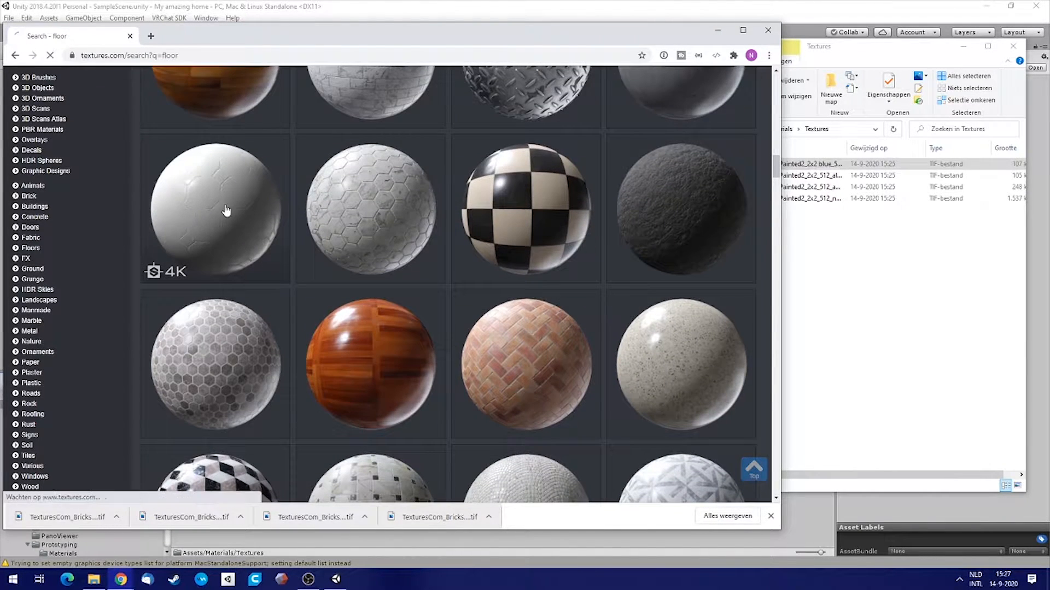
pyautogui.click(228, 211)
# Dismiss the list of finished brick downloads and download the marble floor's Albedo map in the small 512x512 size.
pyautogui.scroll(-5, 612, 281)
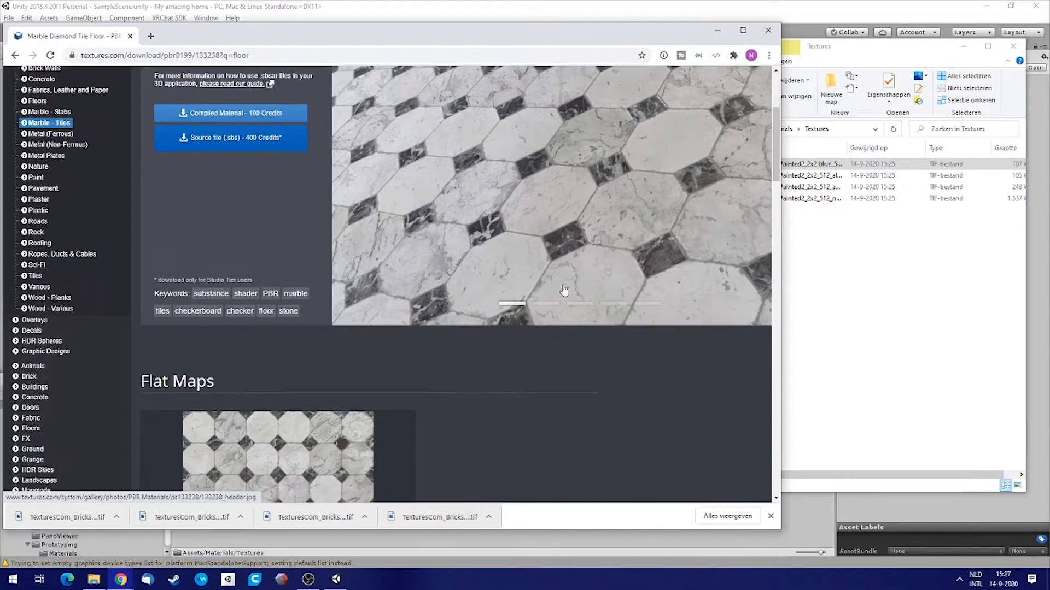
pyautogui.scroll(-6, 506, 301)
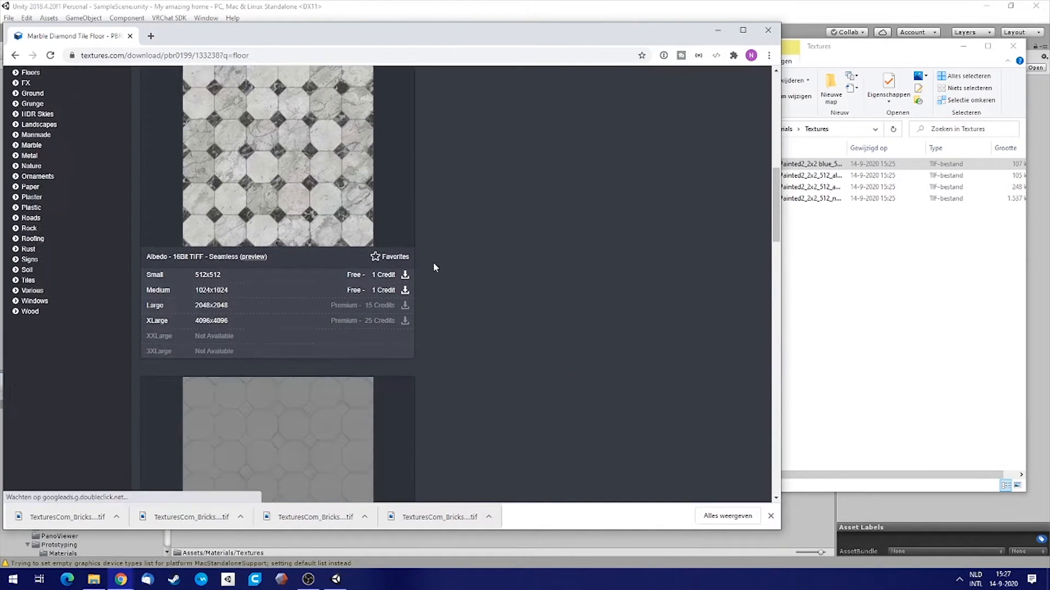
pyautogui.scroll(1, 253, 262)
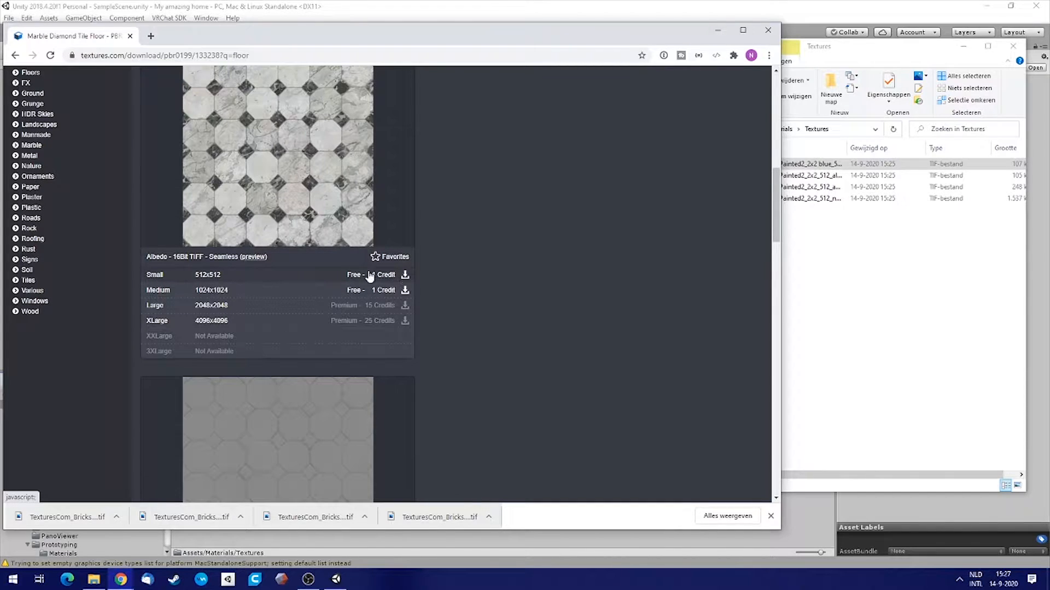
pyautogui.click(771, 516)
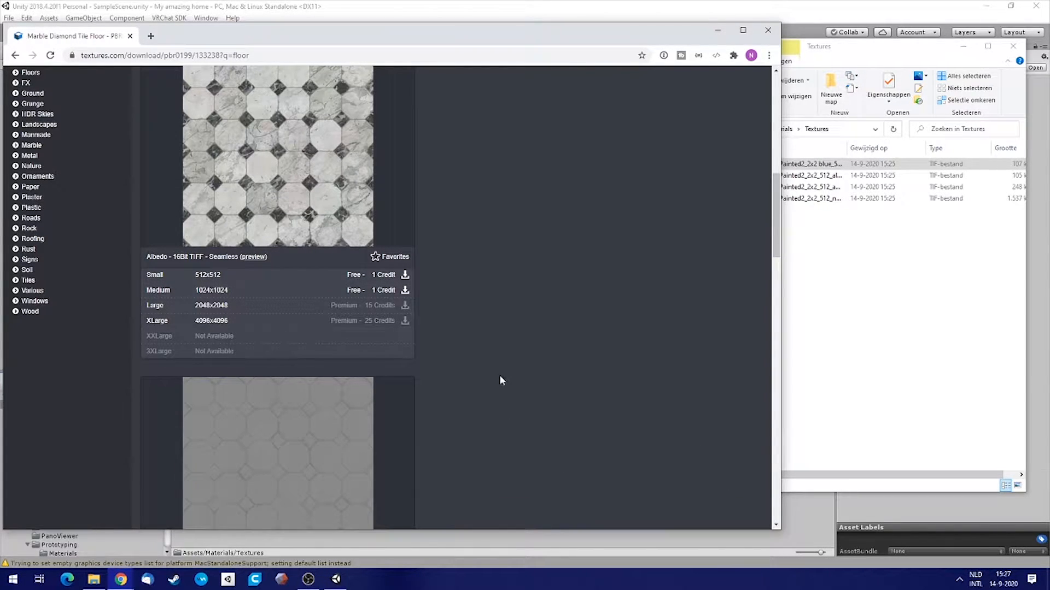
pyautogui.click(405, 277)
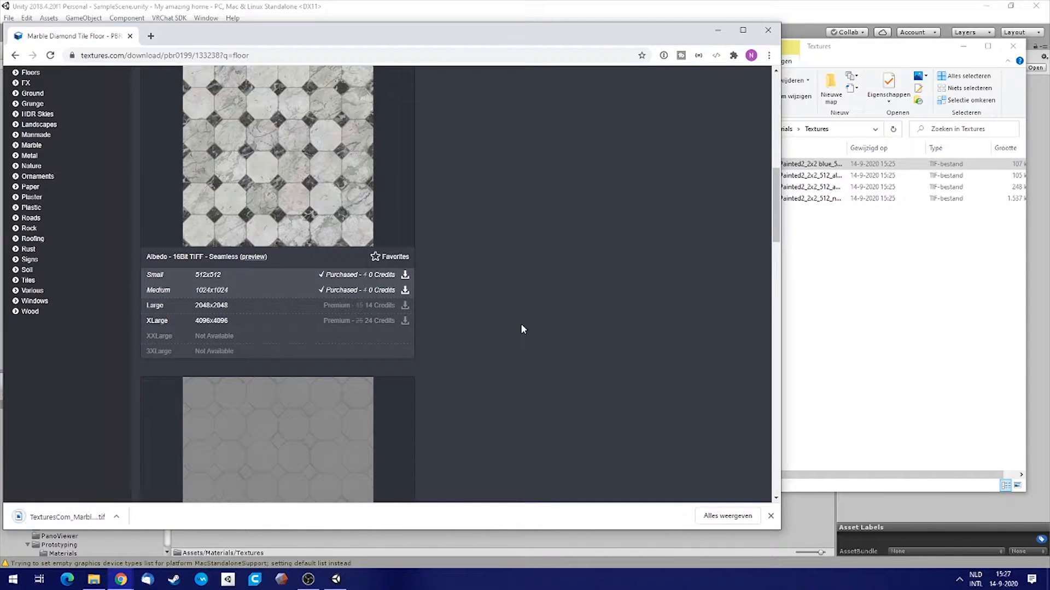
# Download the marble floor's Normal and Ambient Occlusion maps in the small 512x512 size, skipping the Height map.
pyautogui.scroll(-2, 517, 322)
pyautogui.scroll(-4, 323, 234)
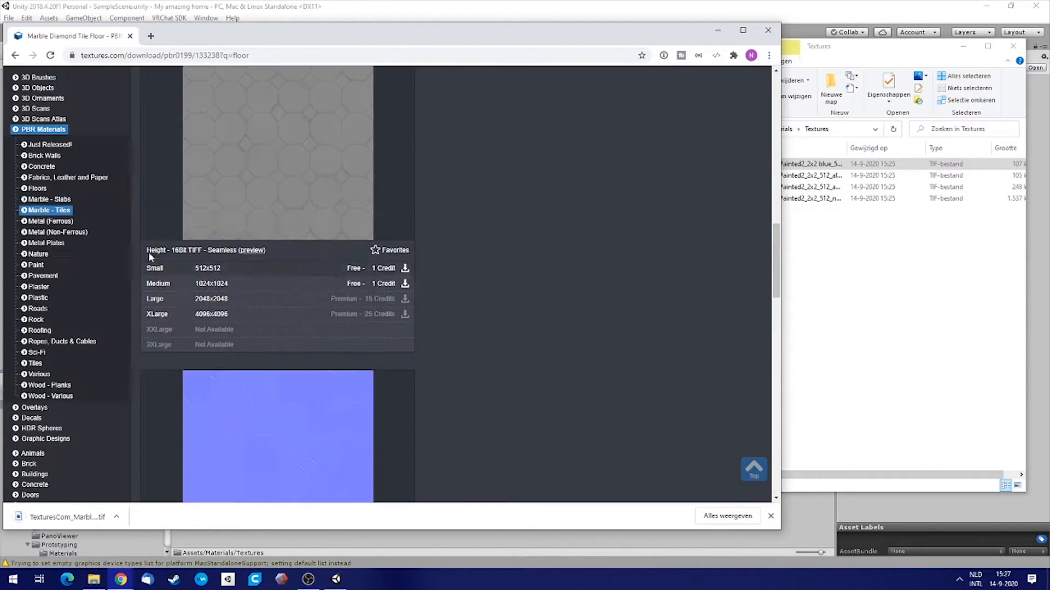
pyautogui.scroll(-5, 260, 295)
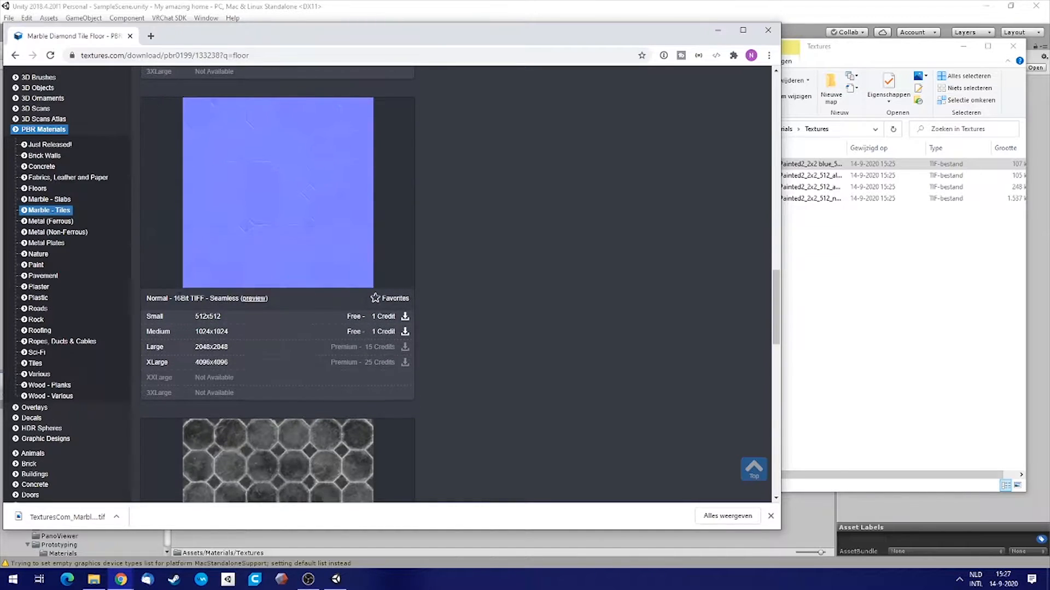
pyautogui.click(405, 317)
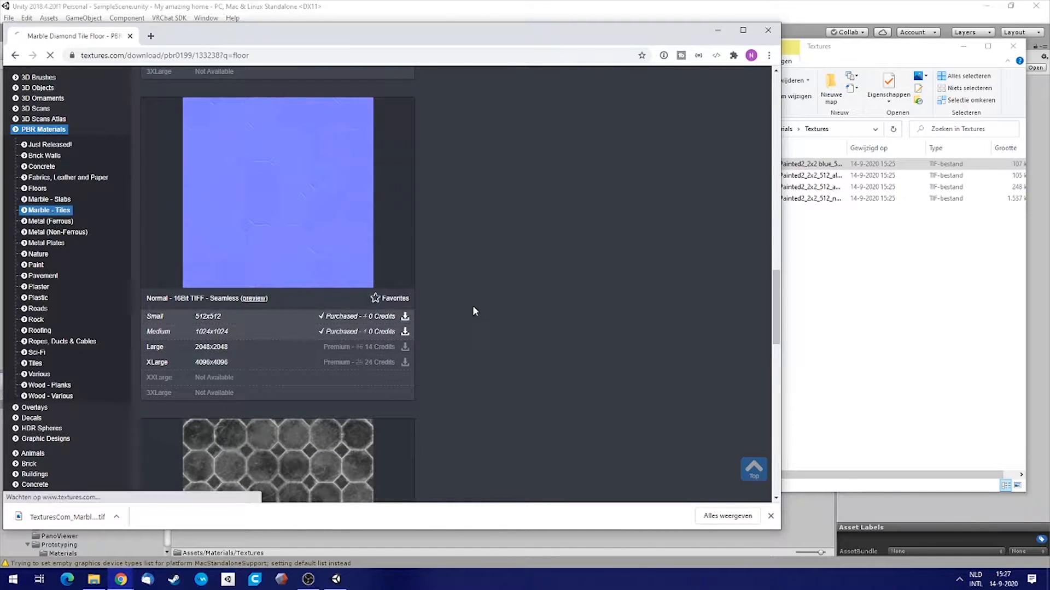
pyautogui.scroll(-4, 583, 261)
pyautogui.scroll(-5, 583, 267)
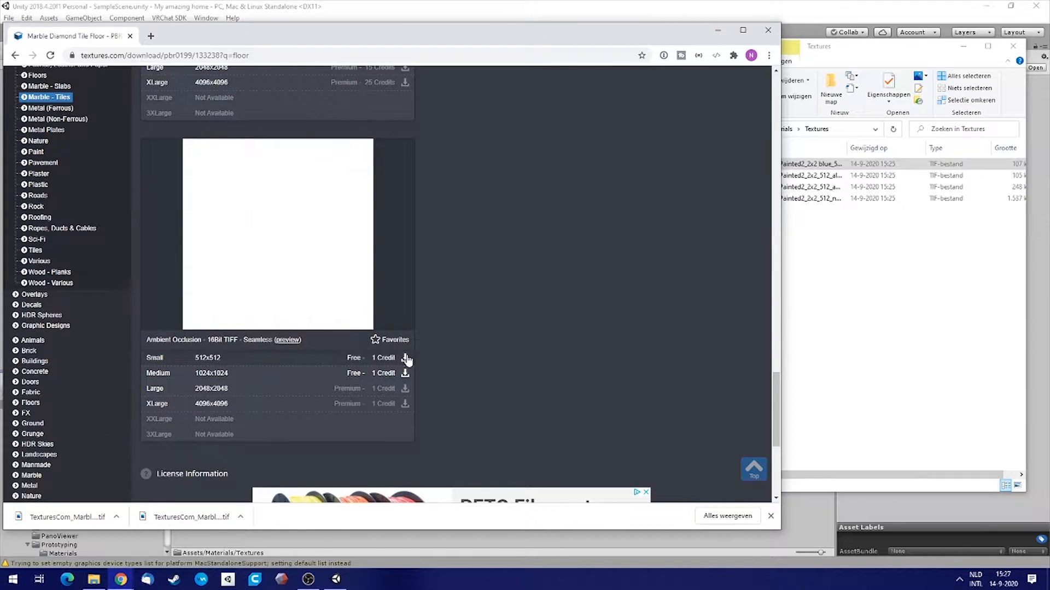
pyautogui.click(405, 359)
pyautogui.scroll(-4, 577, 288)
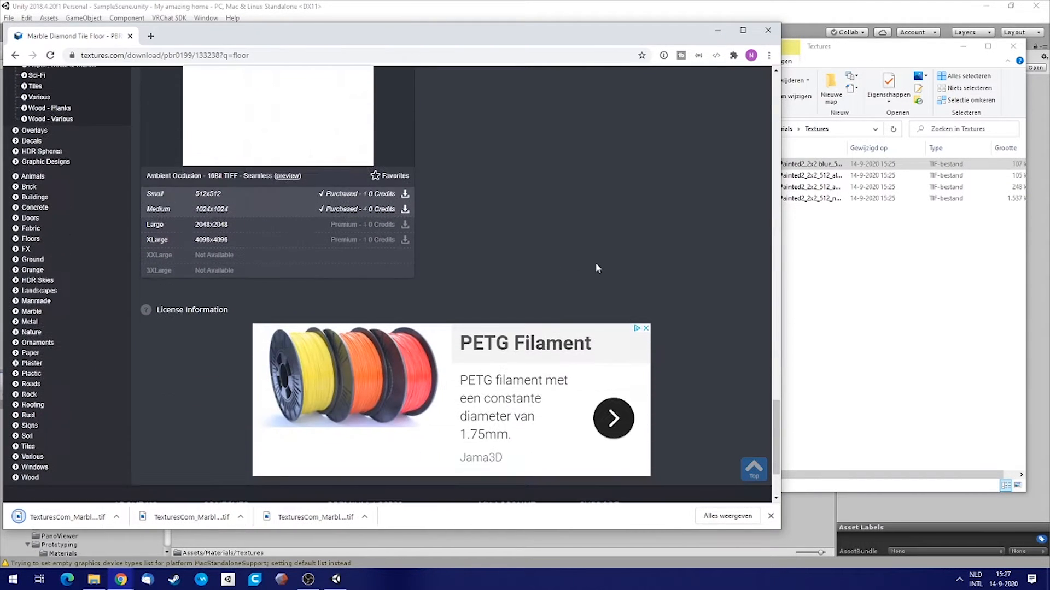
# Copy the three downloaded TexturesCom_Marble TIF files from the browser's downloads into the project's Textures folder.
pyautogui.scroll(10, 604, 260)
pyautogui.moveTo(307, 517); pyautogui.dragTo(884, 265)
pyautogui.moveTo(197, 517); pyautogui.dragTo(902, 279)
pyautogui.moveTo(67, 516); pyautogui.dragTo(893, 297)
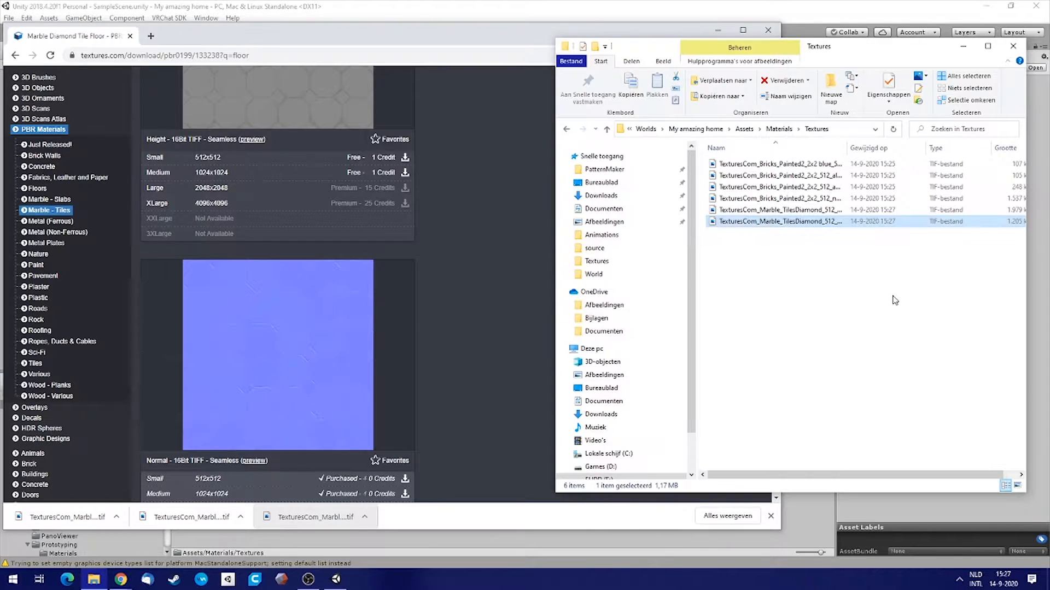
# Return to the textures.com page and replace the search term with "wood" to search the site.
pyautogui.click(490, 189)
pyautogui.scroll(15, 491, 198)
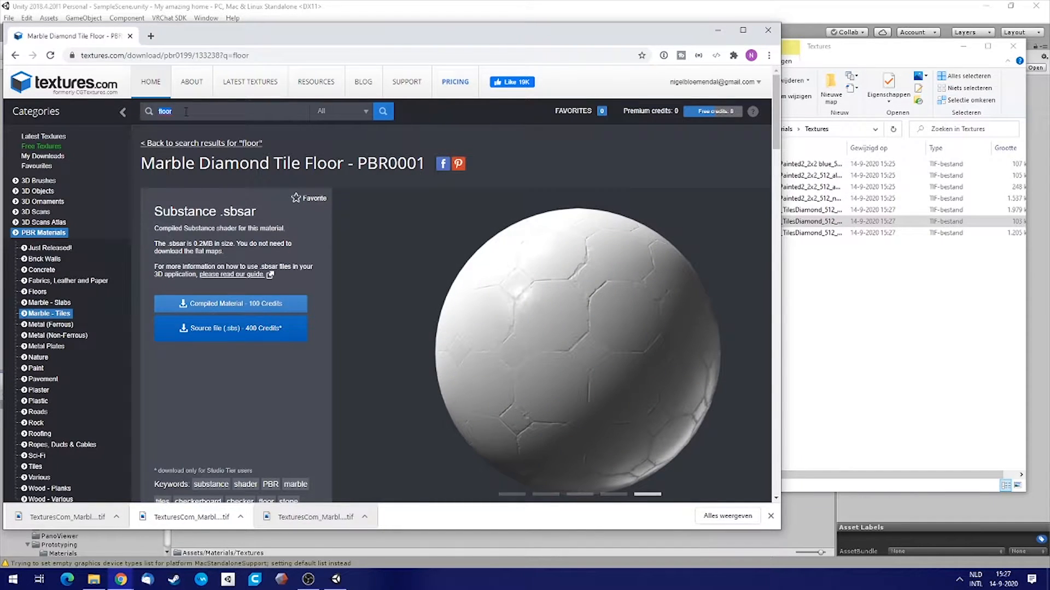
pyautogui.click(185, 111)
pyautogui.write('woode')
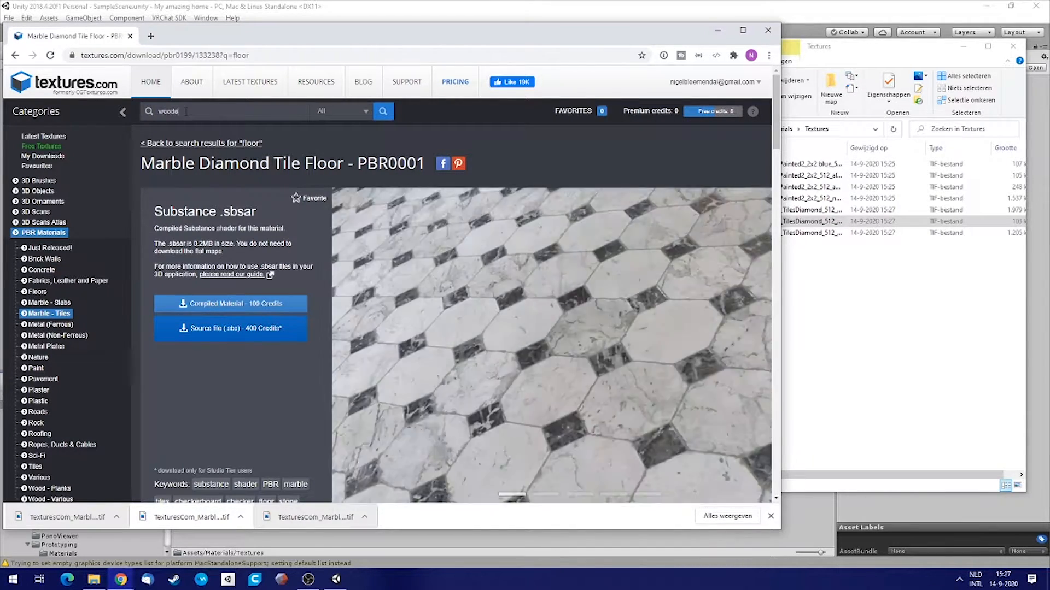
pyautogui.press('Return')
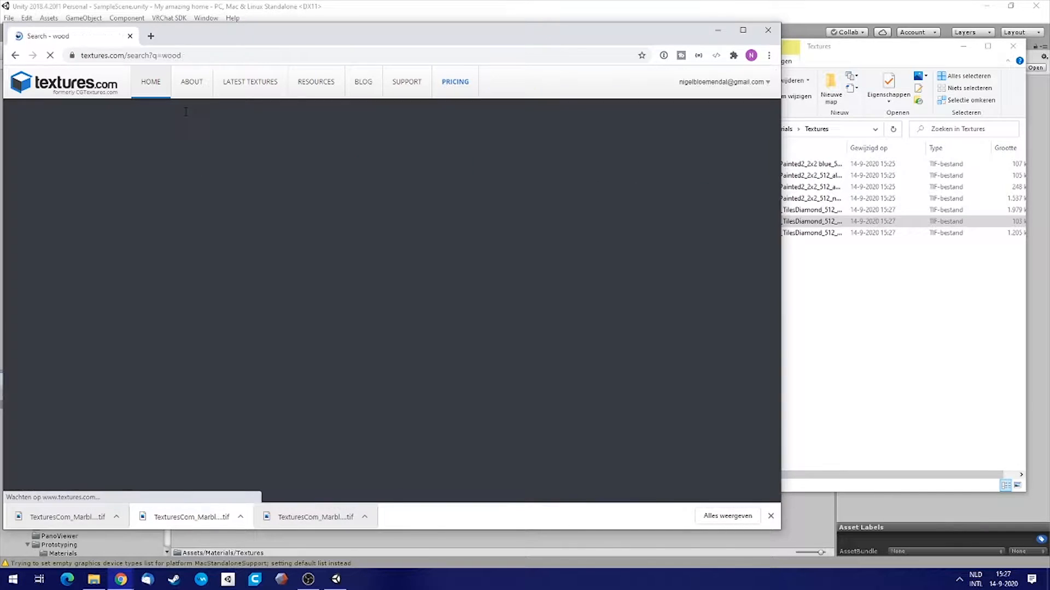
# Browse the wood textures, open the 3D Scanned Old Wood texture and go to its Albedo map's download sizes.
pyautogui.scroll(-1, 620, 261)
pyautogui.scroll(-3, 619, 262)
pyautogui.scroll(1, 590, 301)
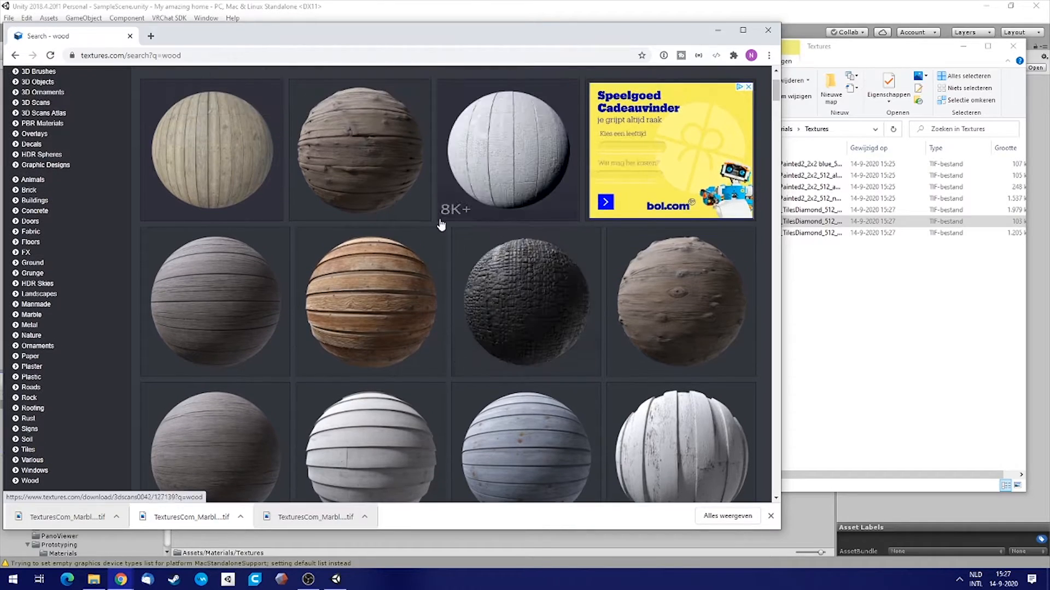
pyautogui.scroll(-4, 440, 225)
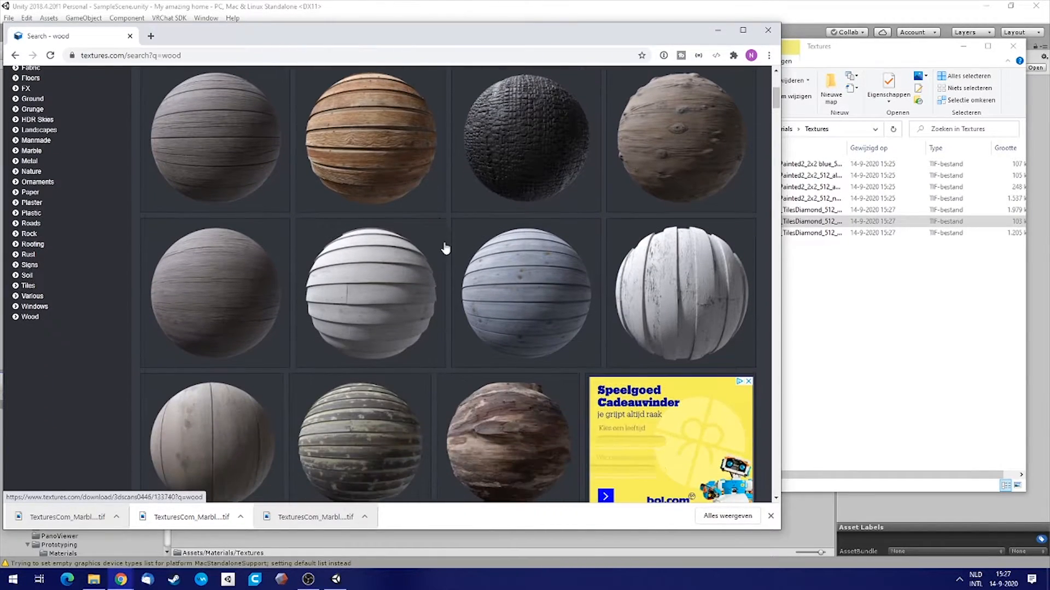
pyautogui.scroll(3, 508, 225)
pyautogui.scroll(3, 507, 225)
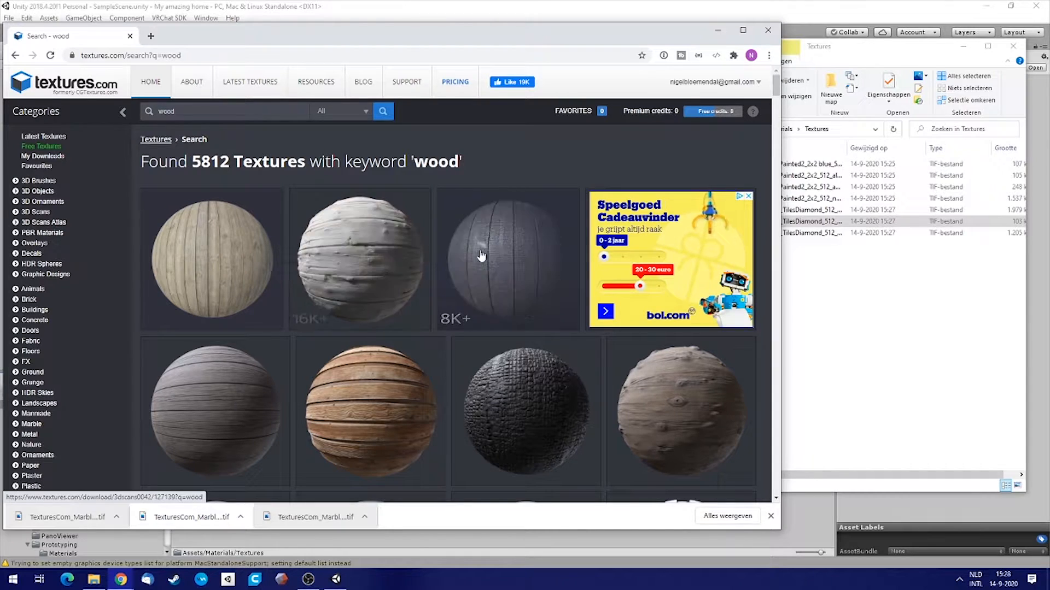
pyautogui.scroll(-3, 557, 270)
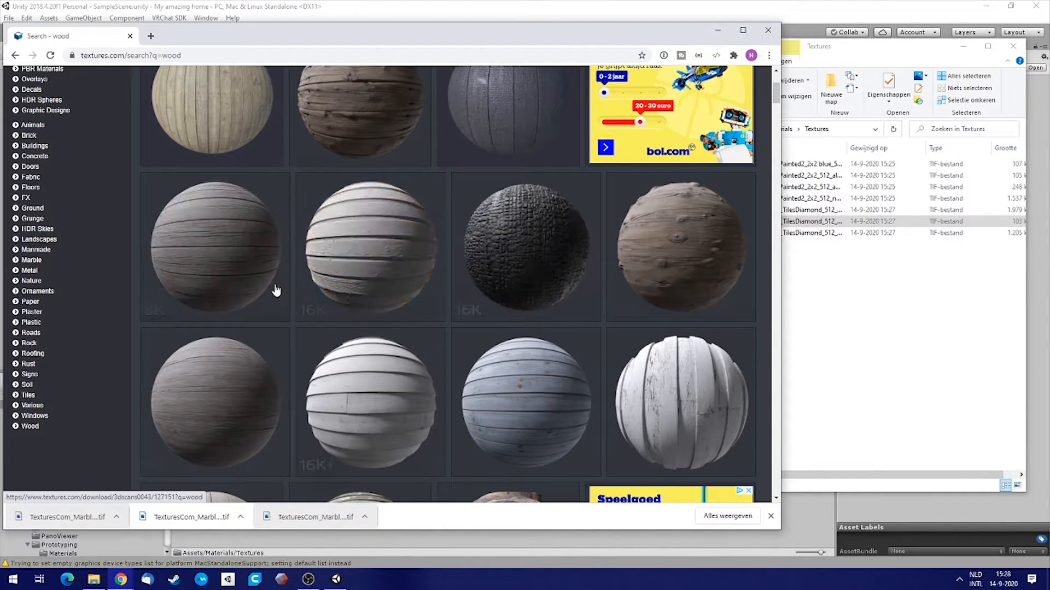
pyautogui.scroll(-2, 487, 315)
pyautogui.scroll(-6, 472, 297)
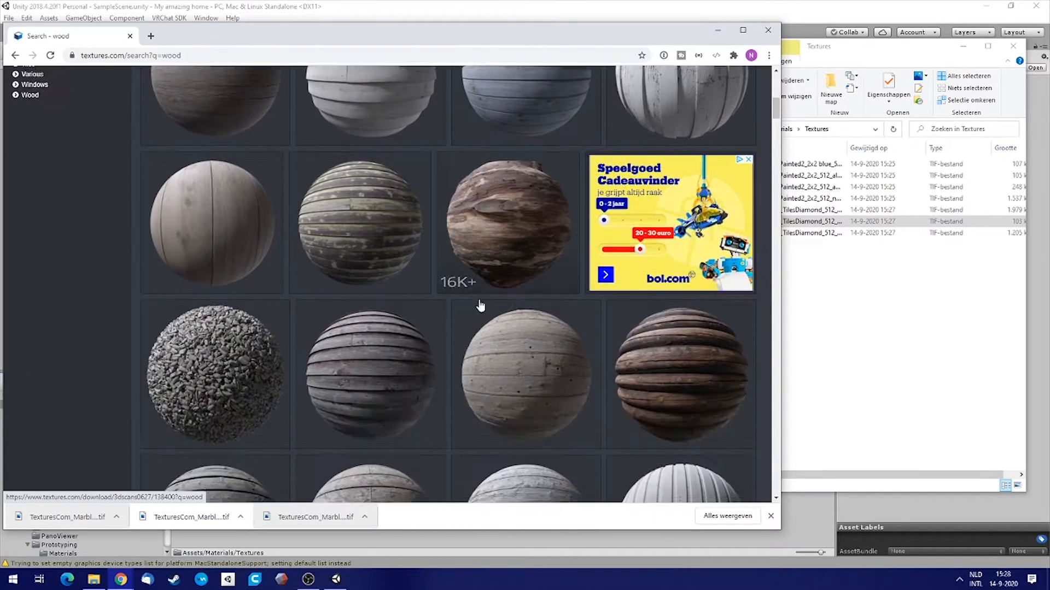
pyautogui.scroll(-2, 509, 298)
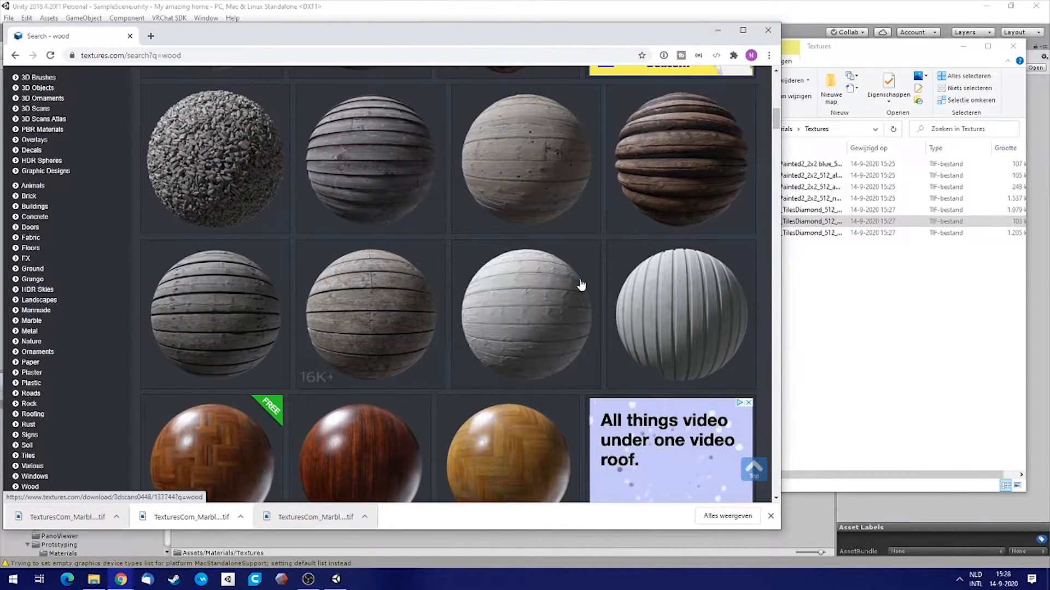
pyautogui.scroll(-4, 536, 303)
pyautogui.scroll(-2, 510, 283)
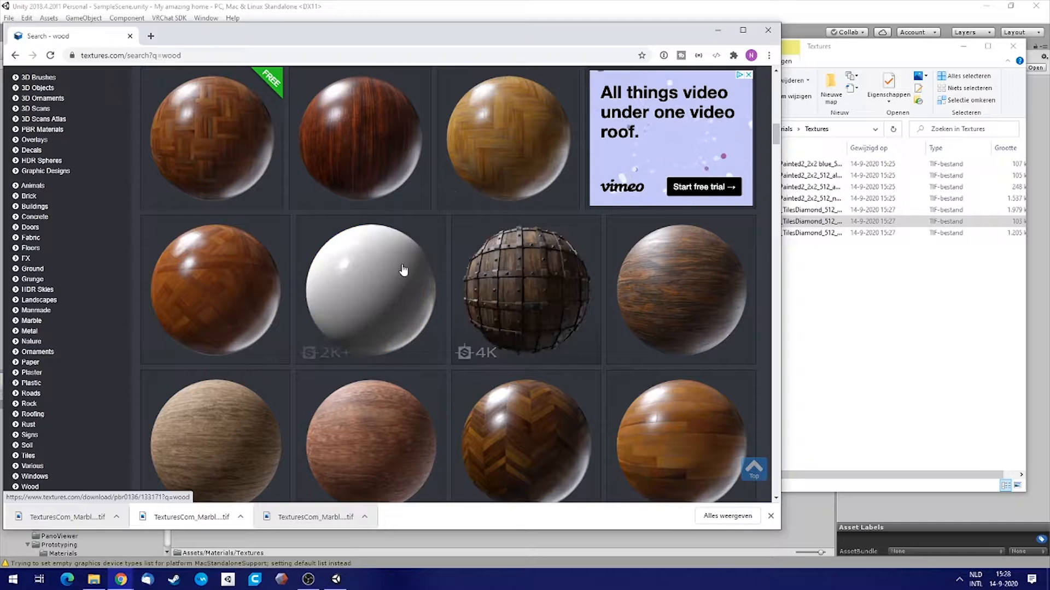
pyautogui.scroll(-5, 502, 286)
pyautogui.scroll(-10, 536, 290)
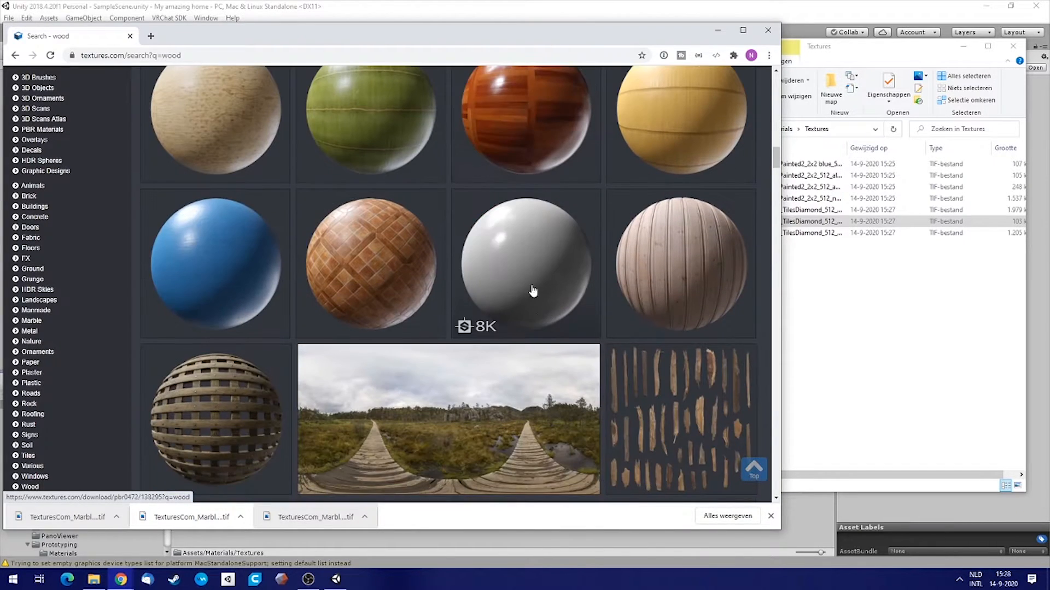
pyautogui.scroll(3, 532, 289)
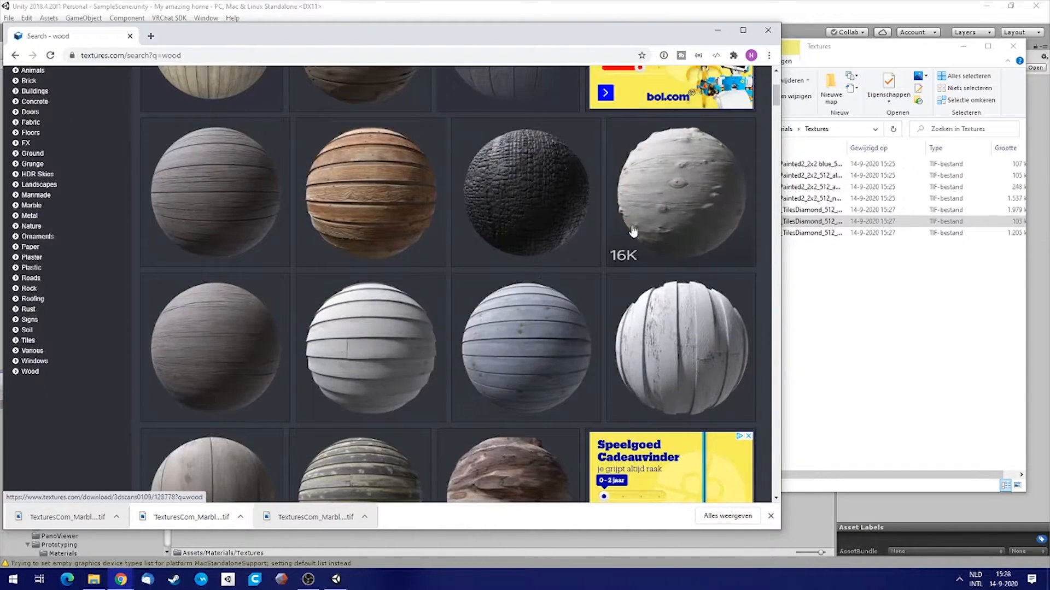
pyautogui.click(691, 176)
pyautogui.scroll(-4, 520, 272)
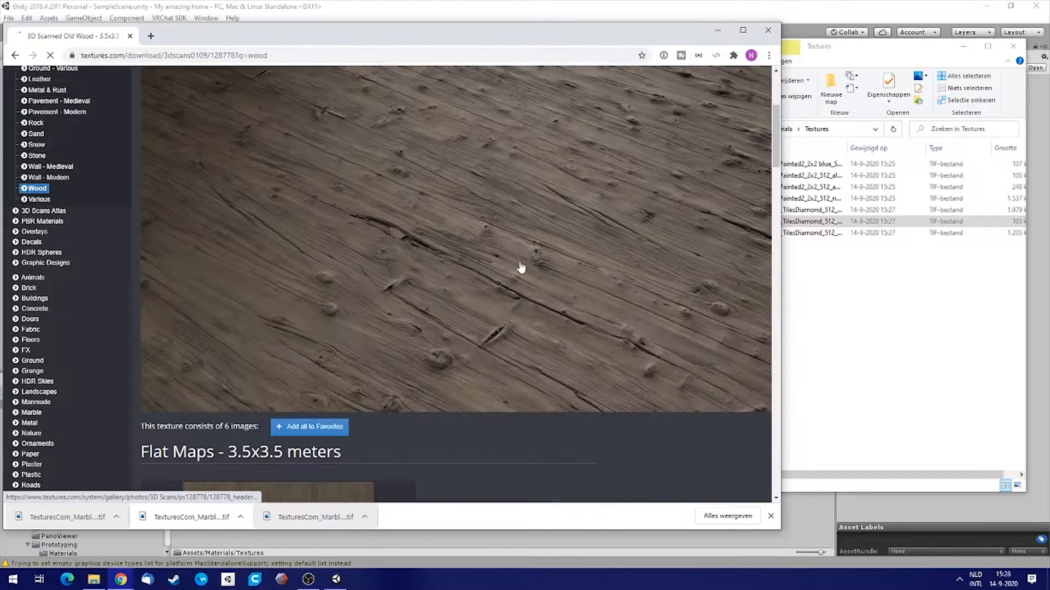
pyautogui.scroll(-6, 504, 208)
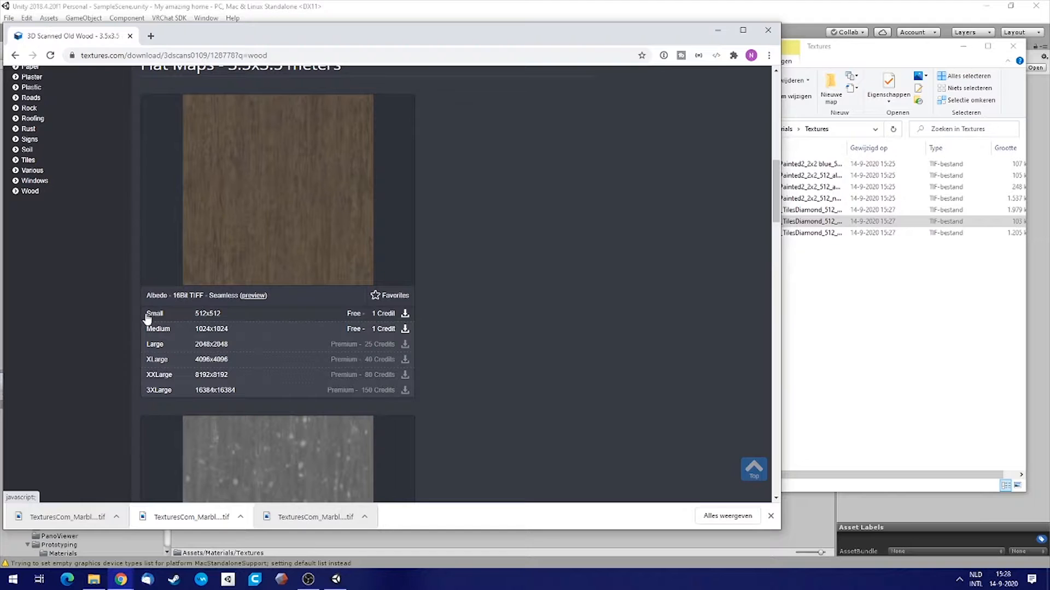
# Download the Old Wood texture's Albedo, Normal and Ambient Occlusion maps in the small 512x512 size, skipping the Color Checker image.
pyautogui.click(771, 517)
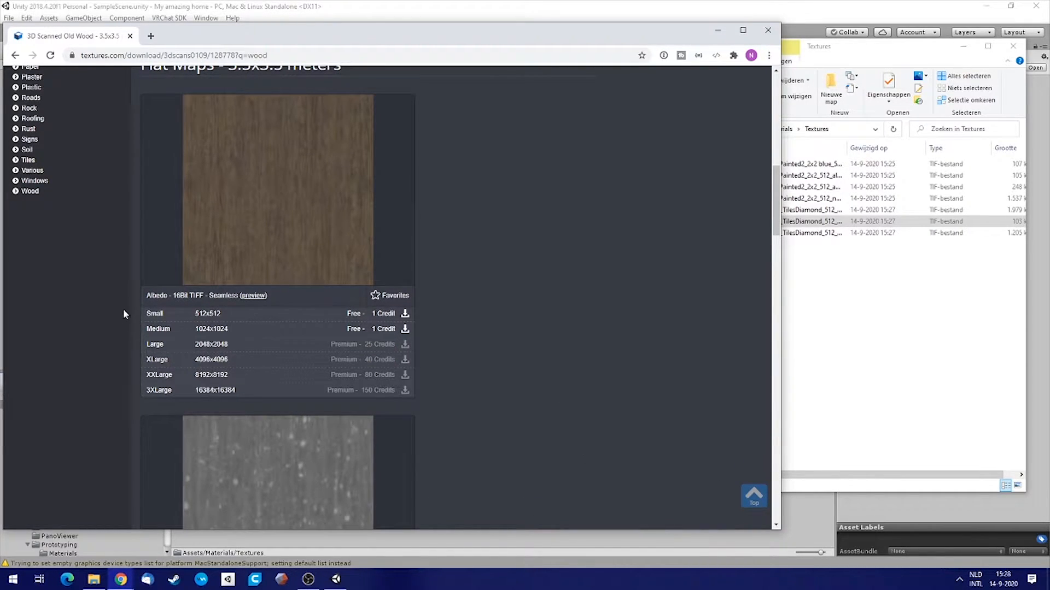
pyautogui.click(405, 314)
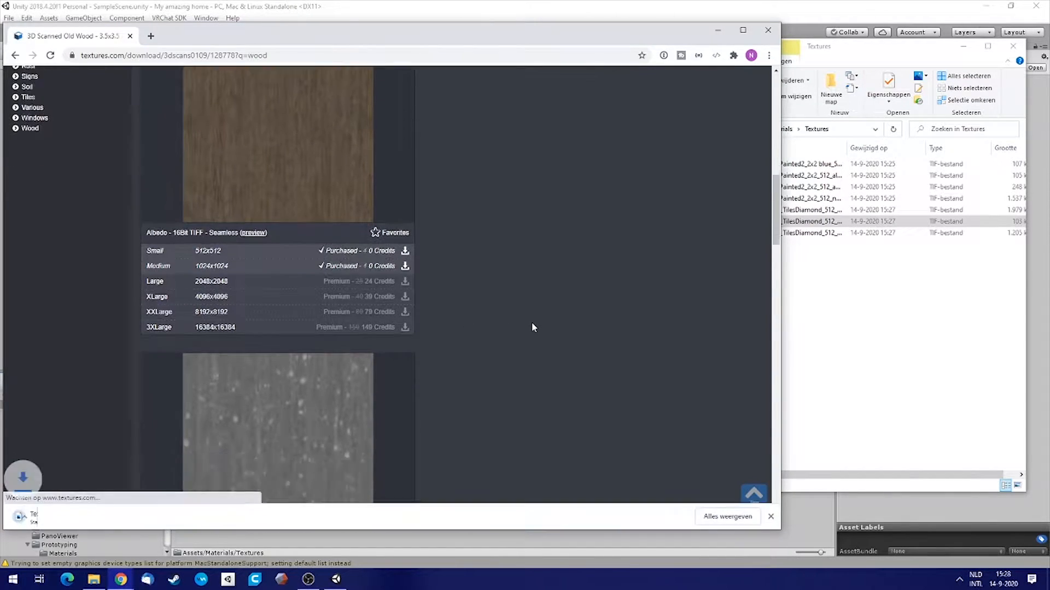
pyautogui.scroll(-10, 530, 321)
pyautogui.scroll(-2, 454, 330)
pyautogui.click(404, 300)
pyautogui.scroll(-5, 549, 292)
pyautogui.scroll(-7, 528, 296)
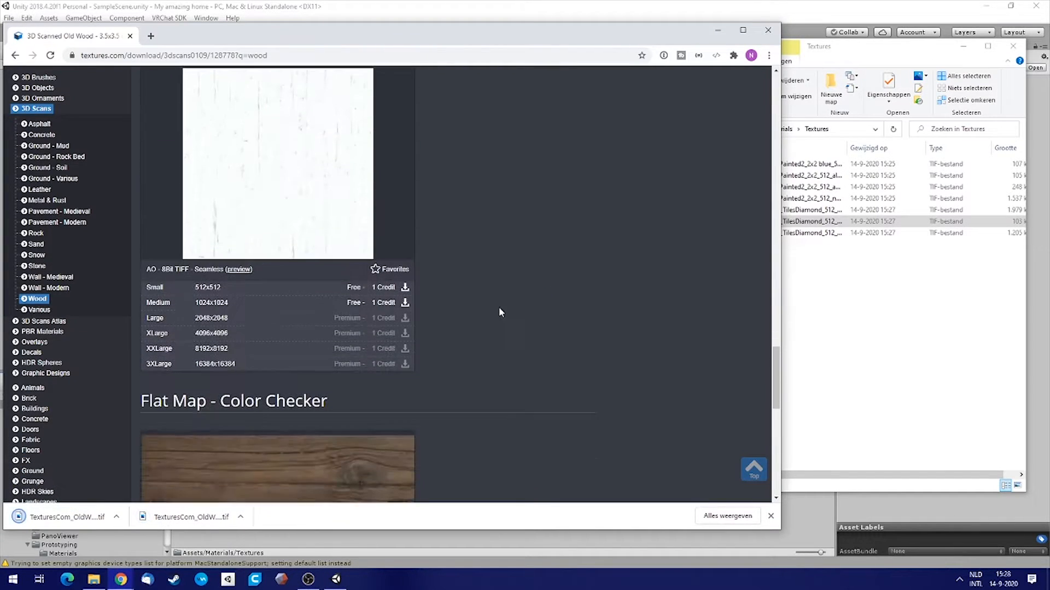
pyautogui.click(405, 293)
pyautogui.scroll(-4, 573, 318)
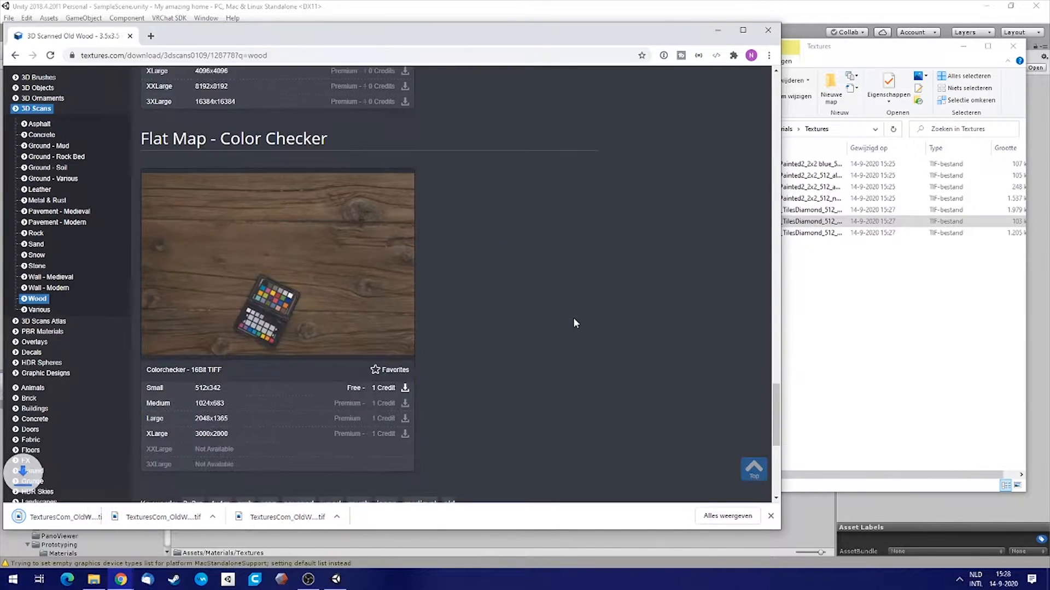
# Review the Old Wood page, examining the Albedo map's Seamless label, the preview images and the search term.
pyautogui.scroll(14, 546, 333)
pyautogui.scroll(10, 541, 352)
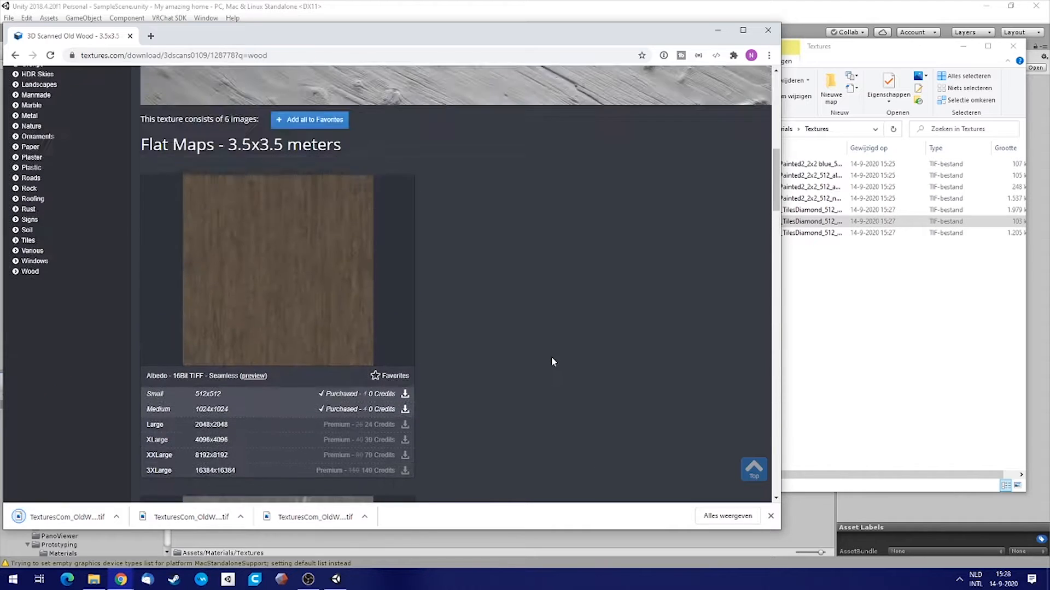
pyautogui.scroll(-2, 601, 361)
pyautogui.scroll(2, 588, 323)
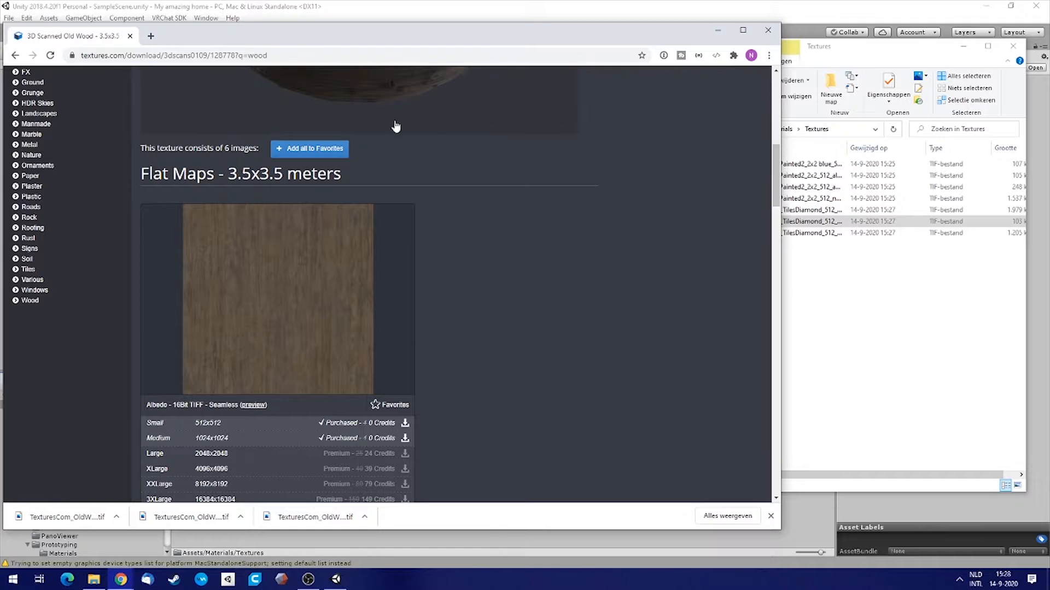
pyautogui.scroll(-3, 373, 244)
pyautogui.doubleClick(219, 242)
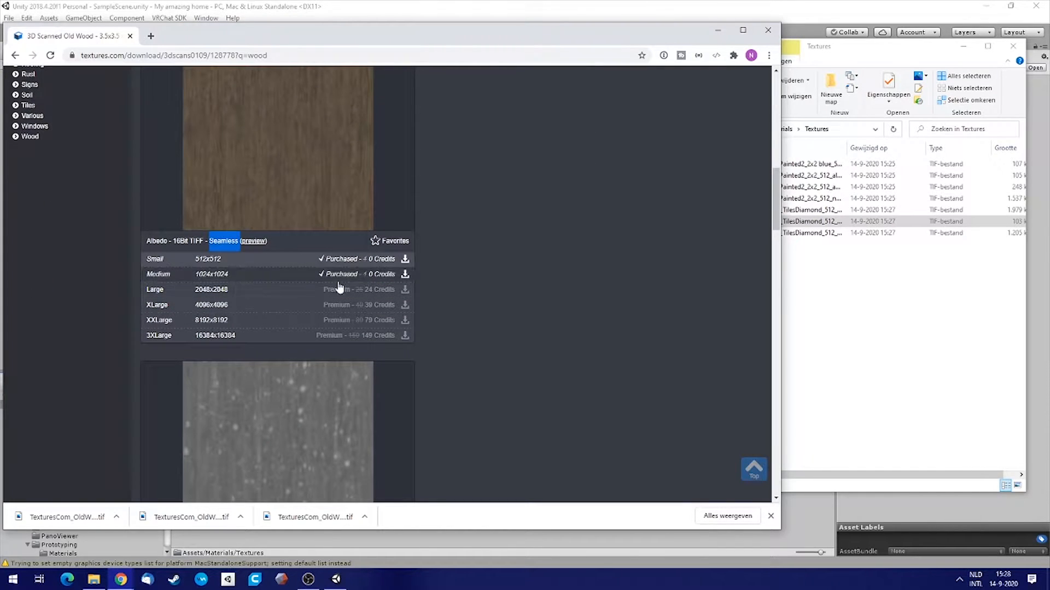
pyautogui.click(566, 219)
pyautogui.scroll(6, 565, 219)
pyautogui.scroll(6, 119, 163)
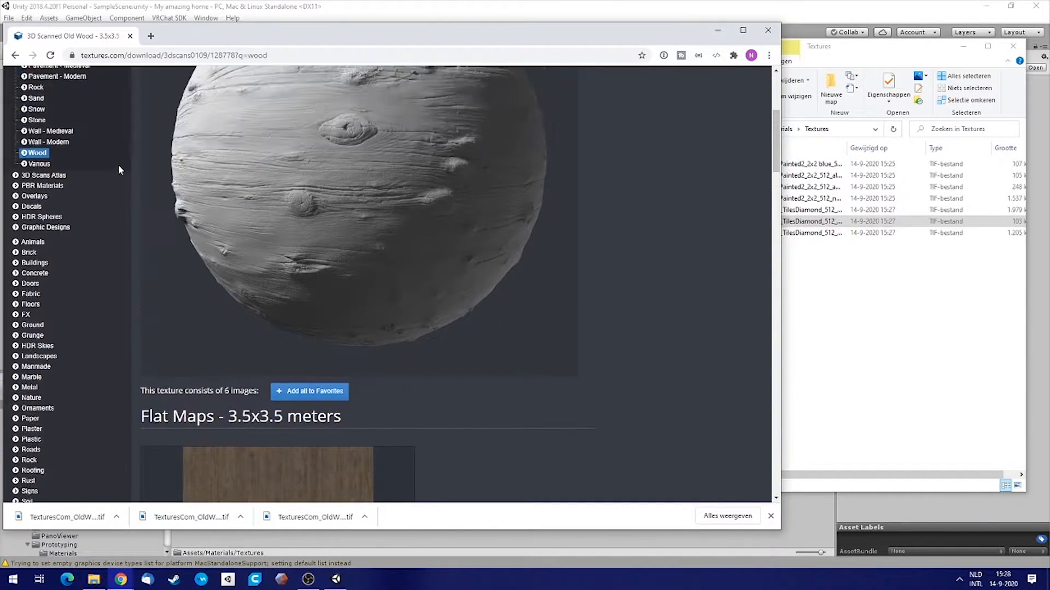
pyautogui.doubleClick(189, 113)
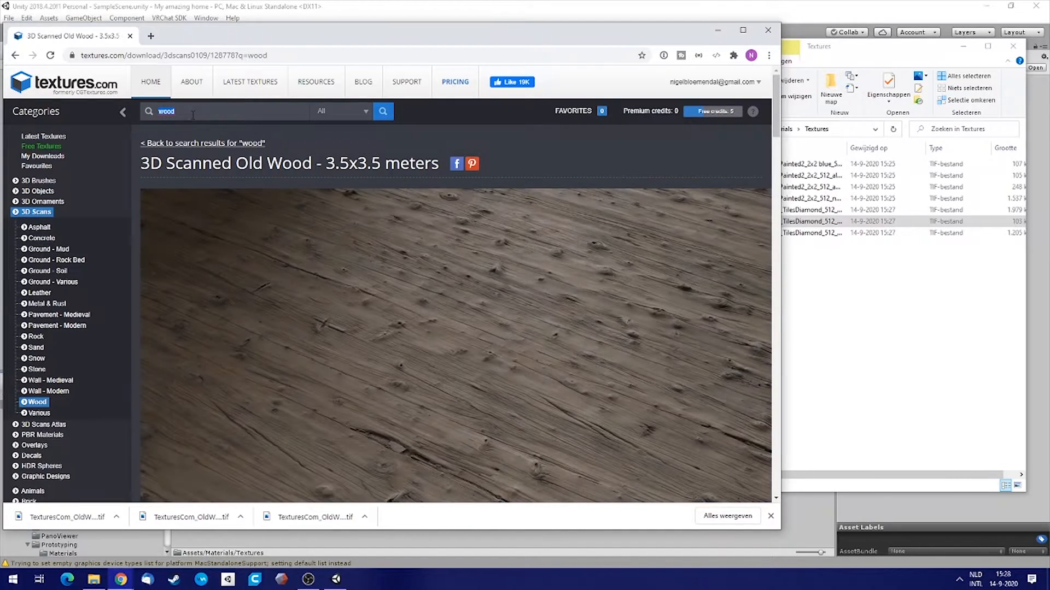
pyautogui.scroll(-2, 501, 188)
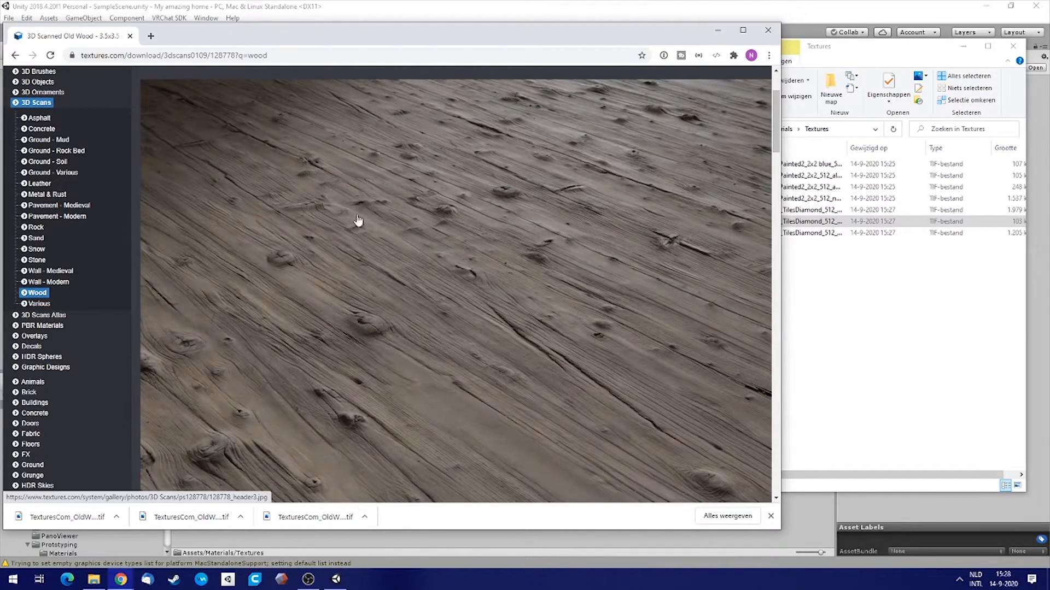
pyautogui.scroll(5, 77, 146)
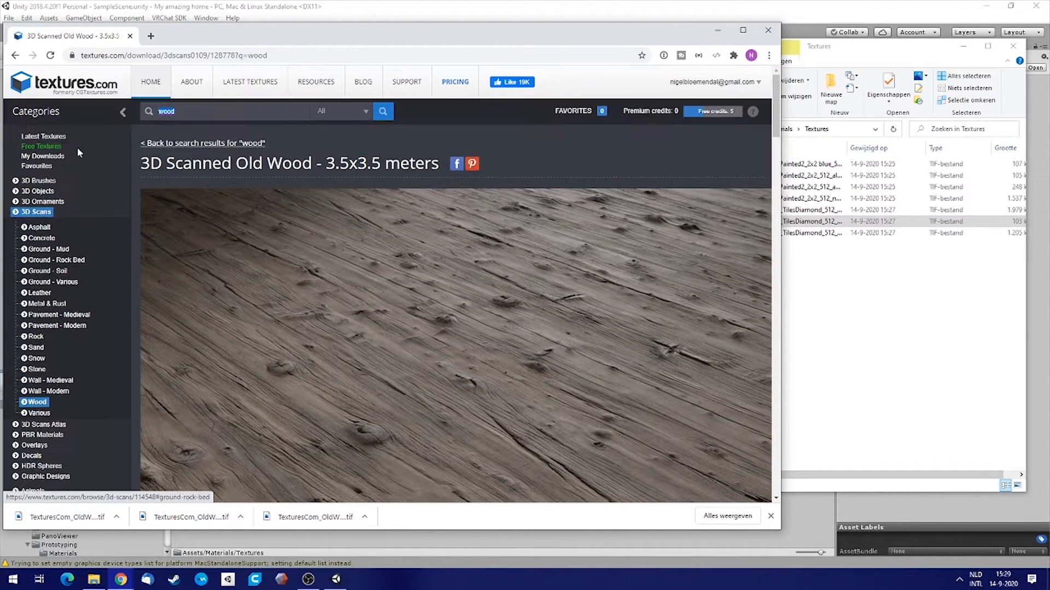
# Return to the textures.com home page, open PBR Materials and browse its brick wall, concrete and fabric materials.
pyautogui.click(155, 81)
pyautogui.scroll(-4, 411, 302)
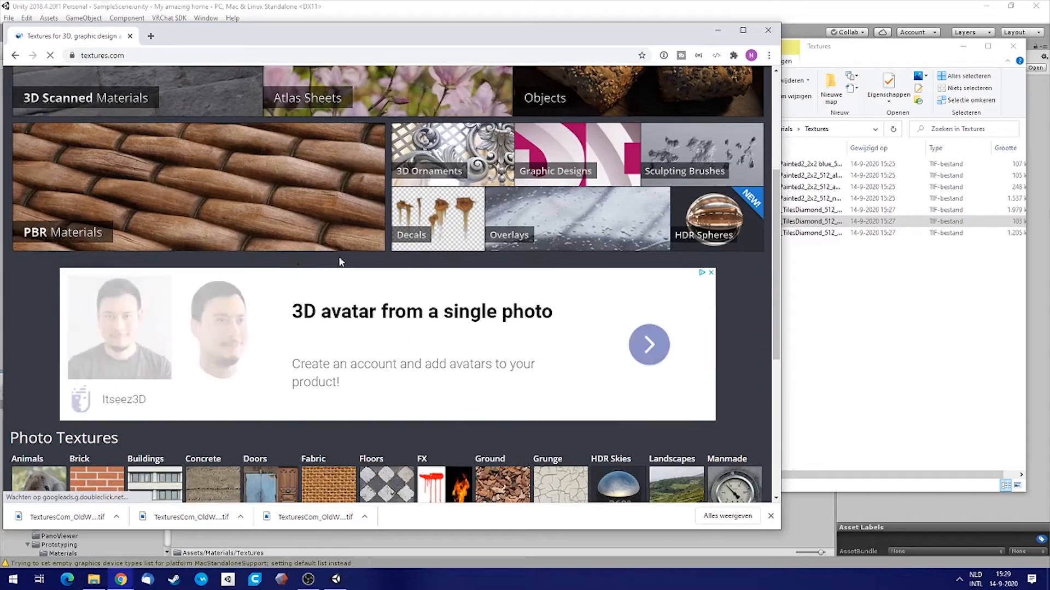
pyautogui.click(217, 185)
pyautogui.scroll(-20, 496, 244)
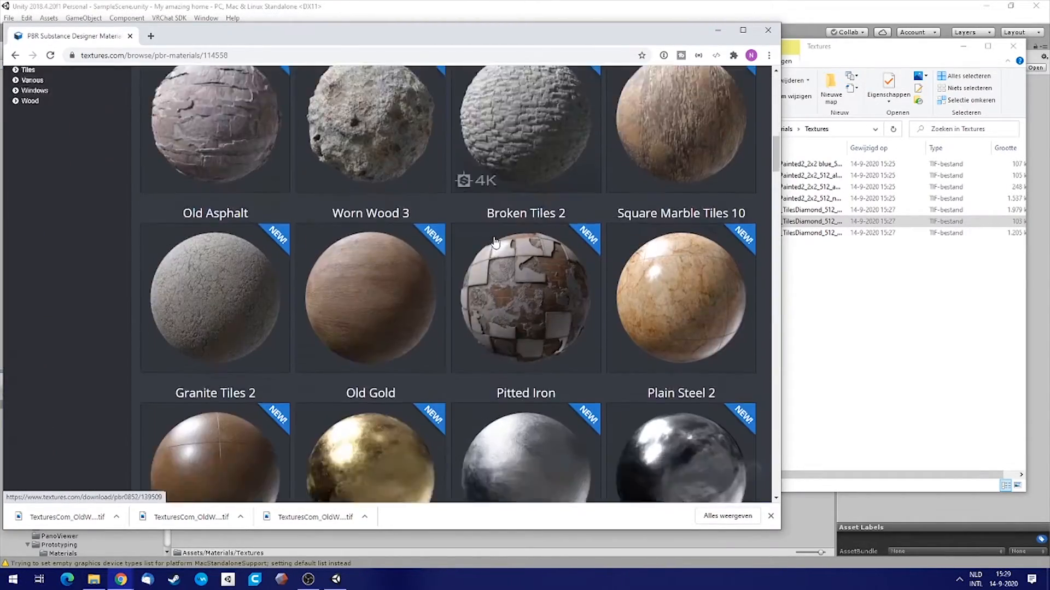
pyautogui.scroll(-20, 343, 311)
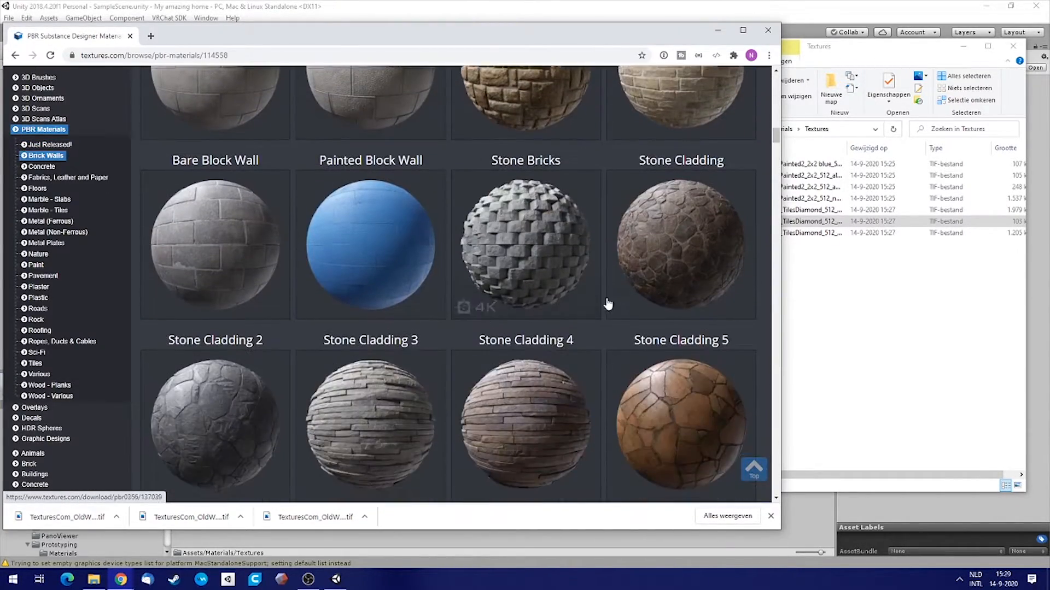
pyautogui.scroll(-5, 441, 279)
pyautogui.scroll(4, 534, 305)
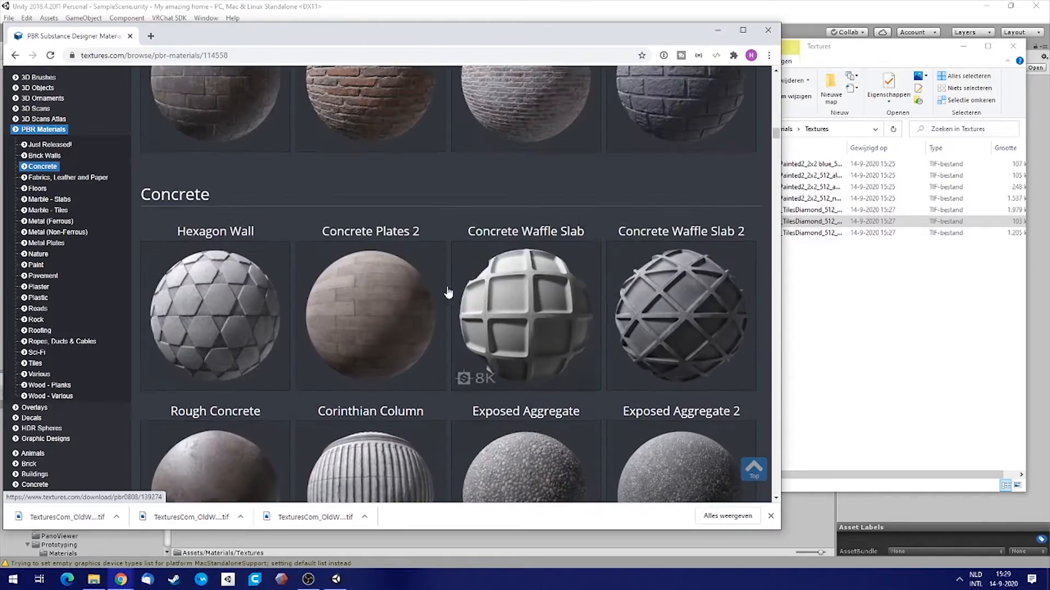
pyautogui.scroll(-6, 375, 328)
pyautogui.scroll(-20, 504, 337)
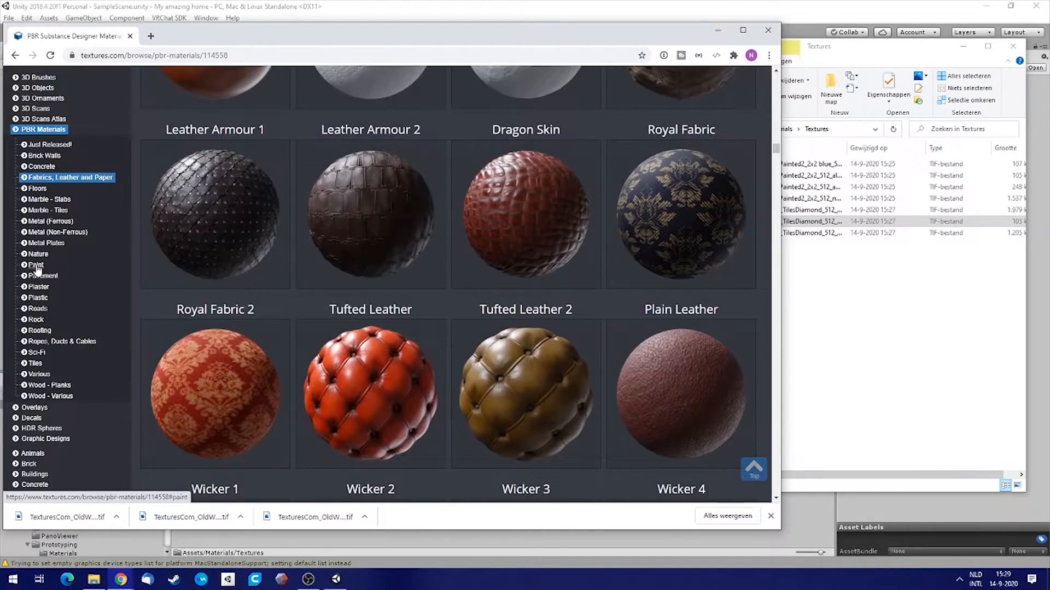
# Jump to the Paint section of the PBR materials and browse the following sections through to Wood - Planks.
pyautogui.click(36, 266)
pyautogui.scroll(-20, 529, 281)
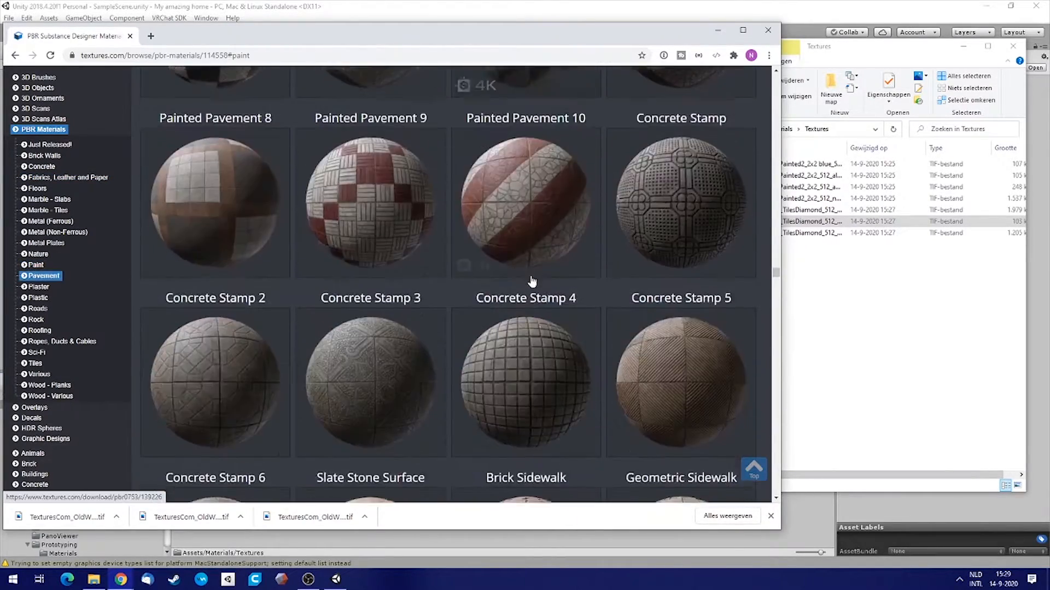
pyautogui.scroll(-20, 536, 294)
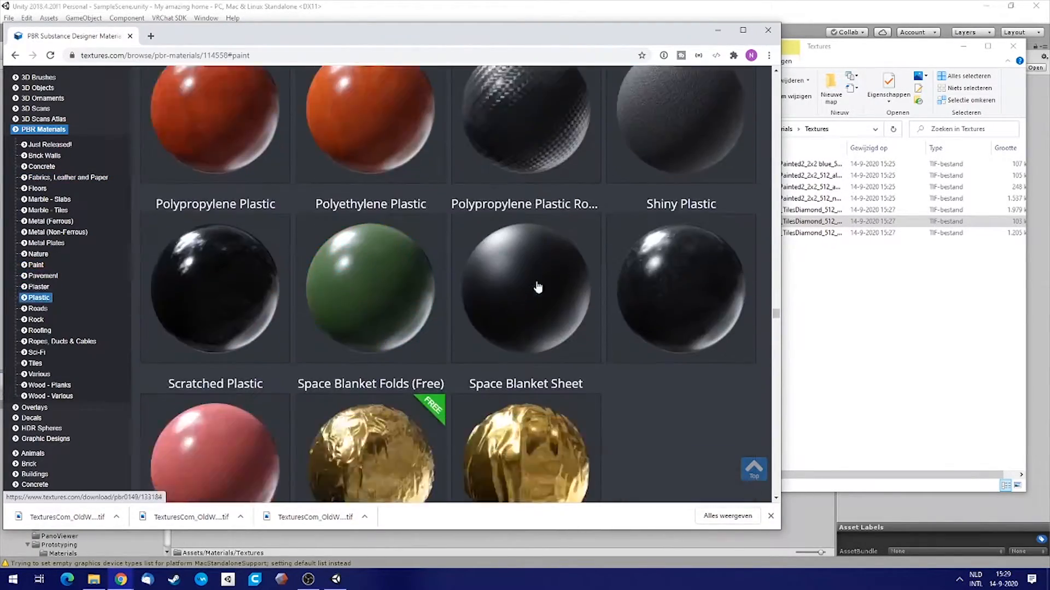
pyautogui.scroll(-20, 540, 288)
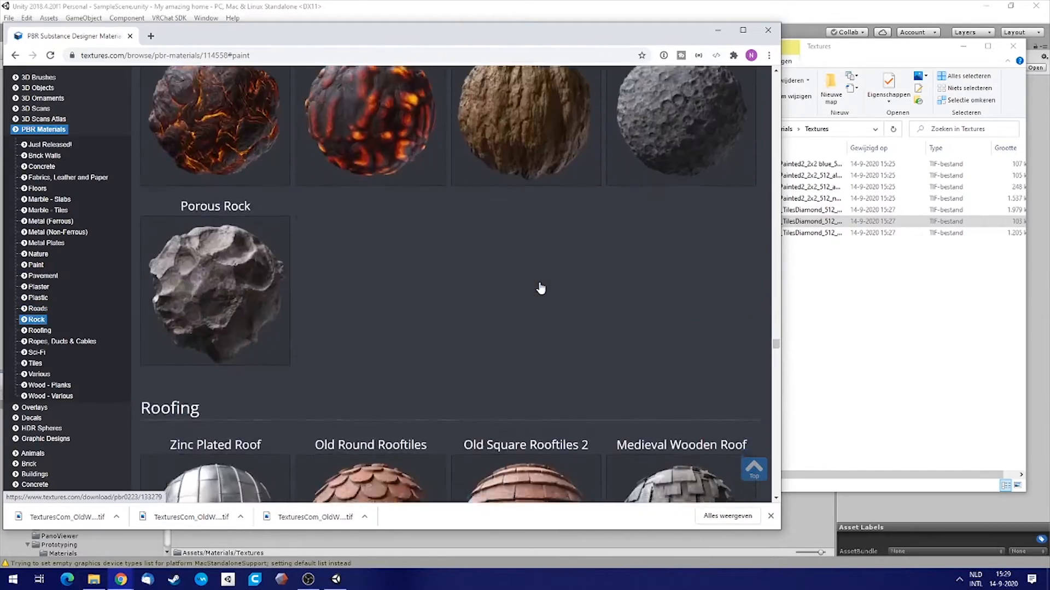
pyautogui.scroll(-20, 540, 287)
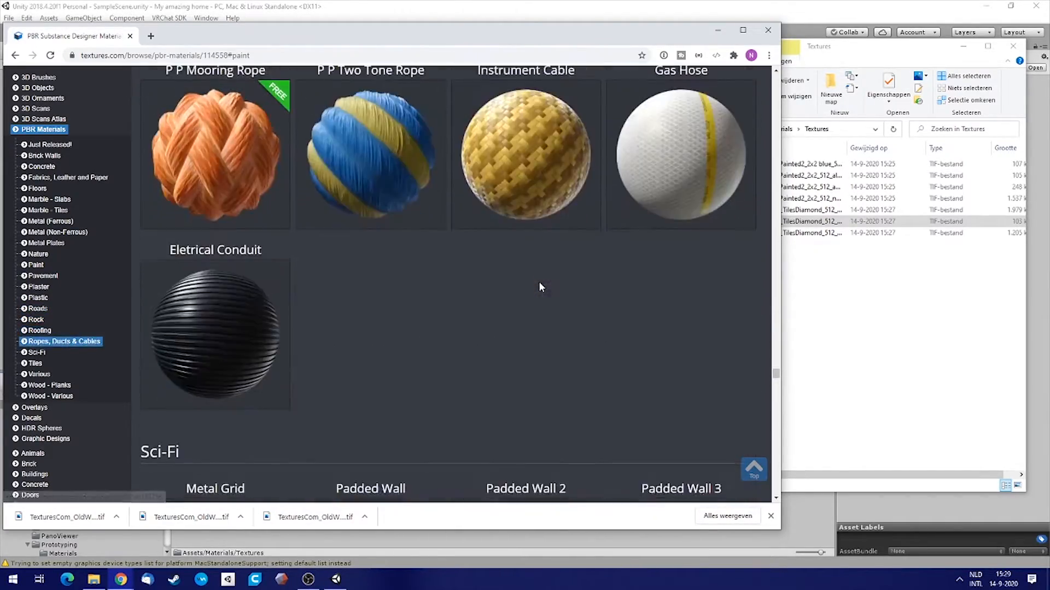
pyautogui.scroll(-20, 533, 293)
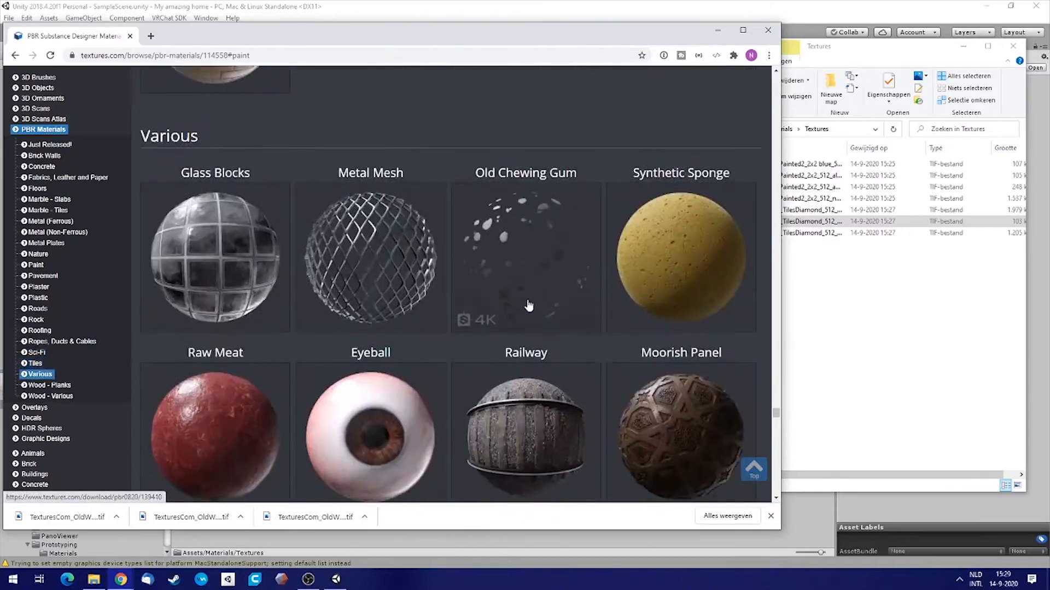
pyautogui.scroll(-20, 463, 328)
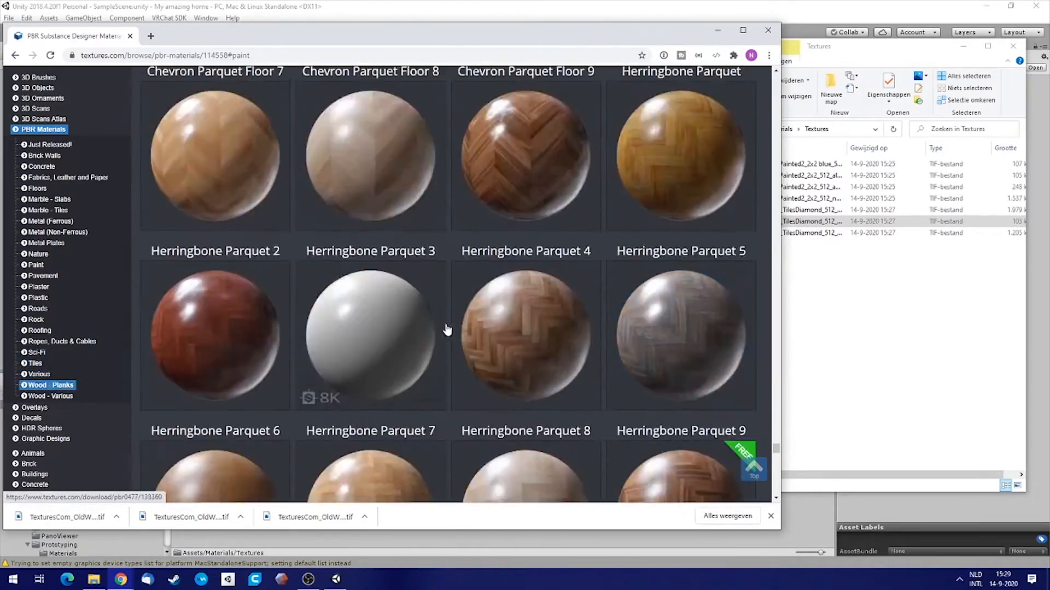
# Go to the Roofing category of the photo textures and open its Metal subcategory.
pyautogui.scroll(-20, 485, 319)
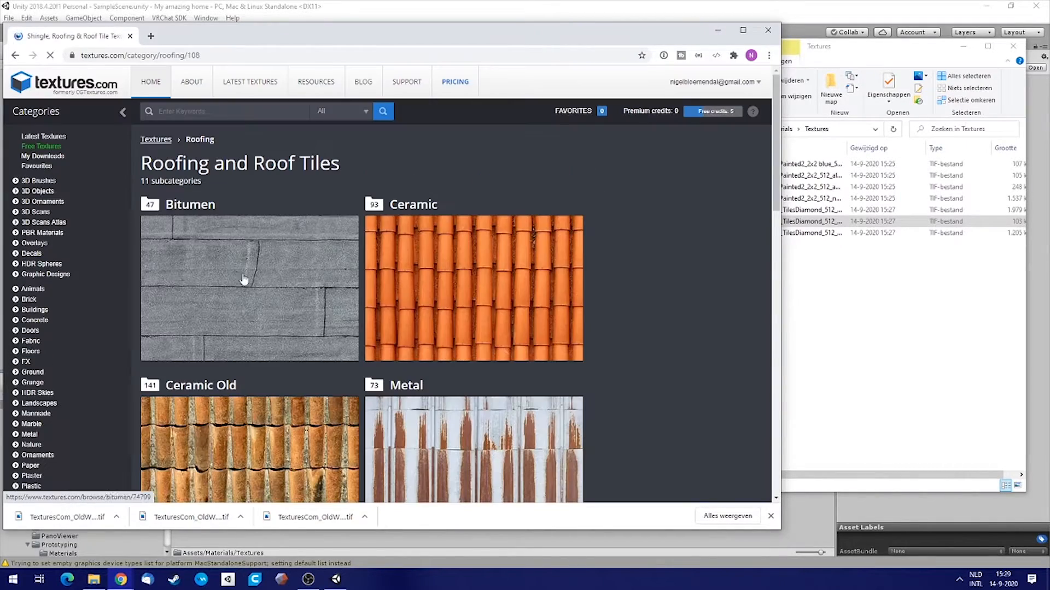
pyautogui.scroll(-15, 615, 304)
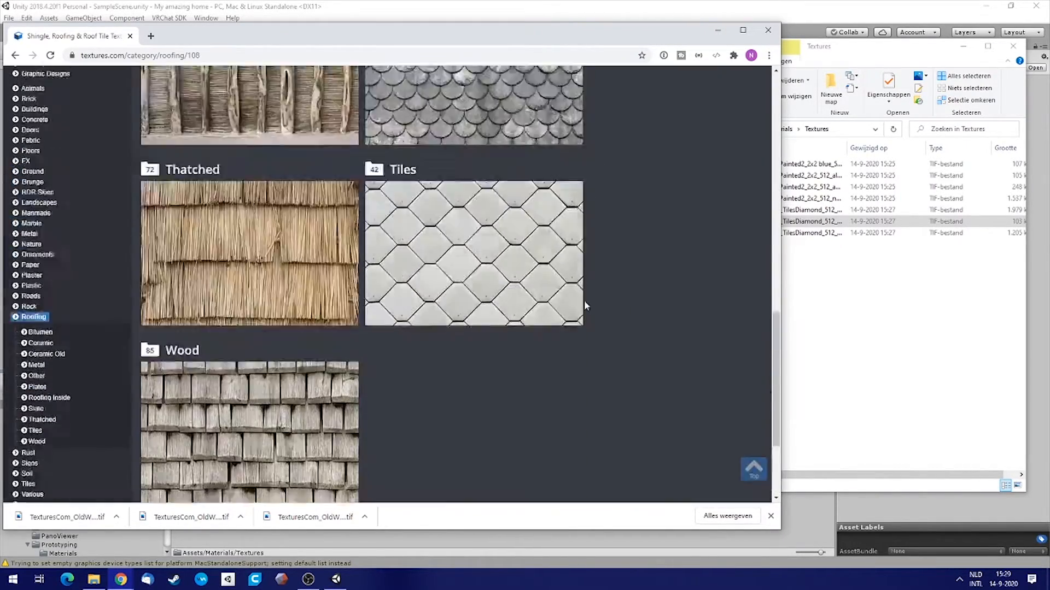
pyautogui.scroll(8, 476, 306)
pyautogui.click(476, 274)
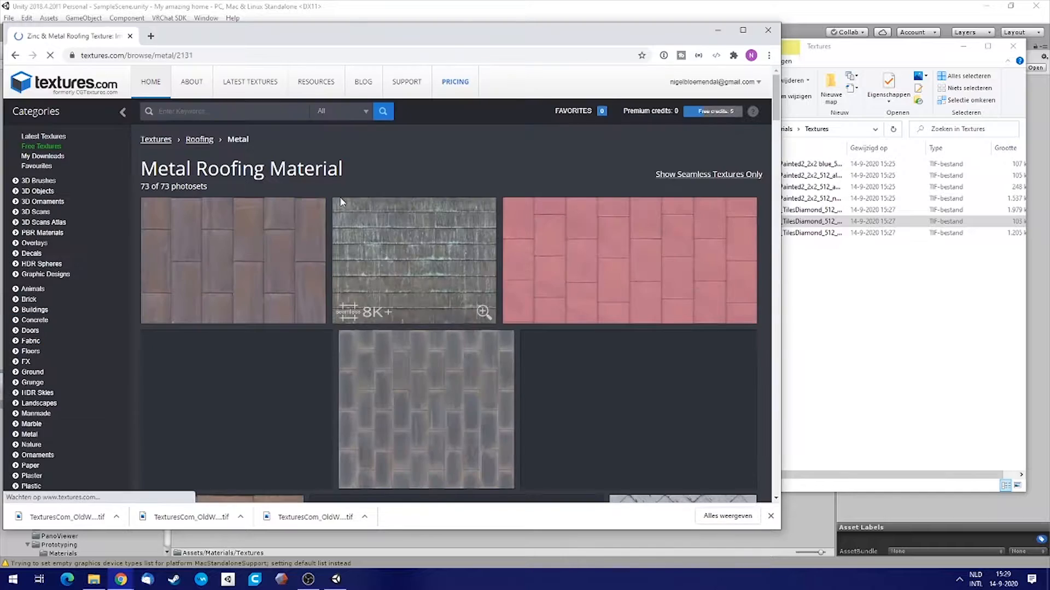
# Browse the whole Metal Roofing Material page, comparing the seamless and non-seamless textures and their resolution labels.
pyautogui.scroll(-6, 534, 262)
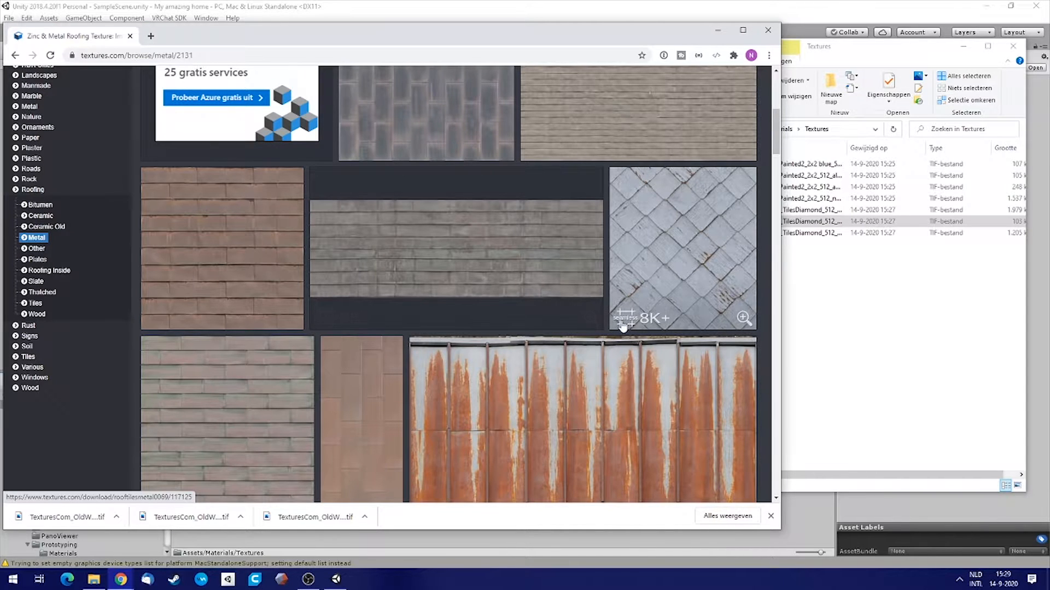
pyautogui.scroll(-5, 616, 310)
pyautogui.scroll(2, 444, 312)
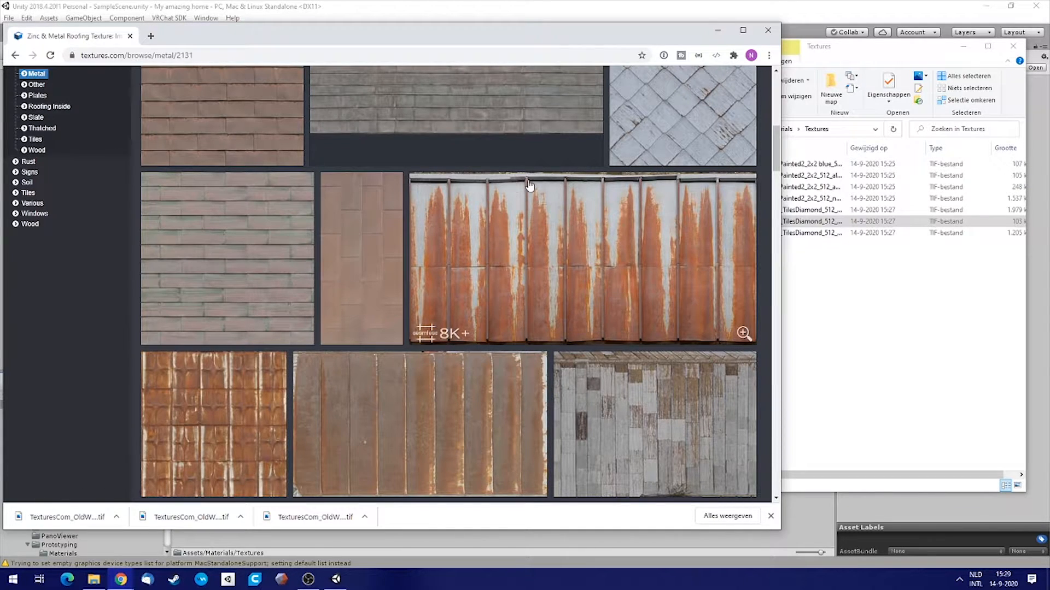
pyautogui.scroll(-7, 566, 329)
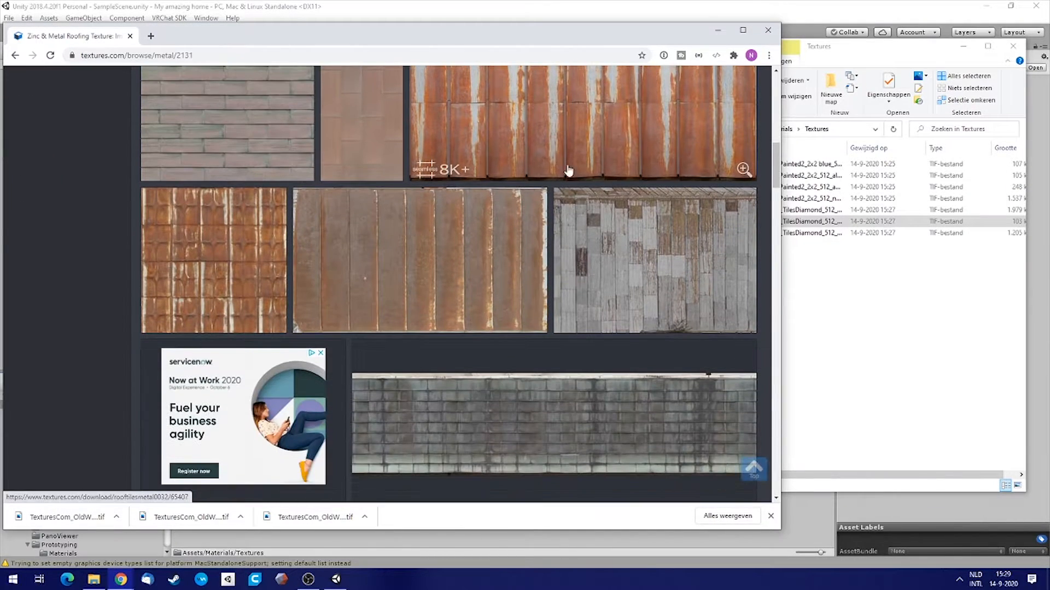
pyautogui.scroll(-15, 557, 235)
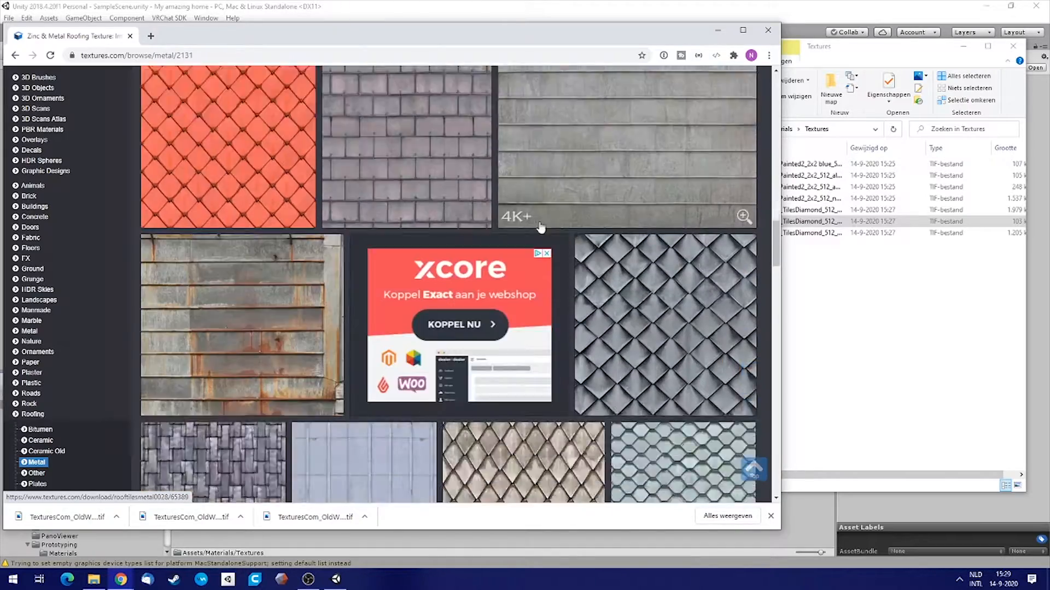
pyautogui.scroll(-15, 540, 227)
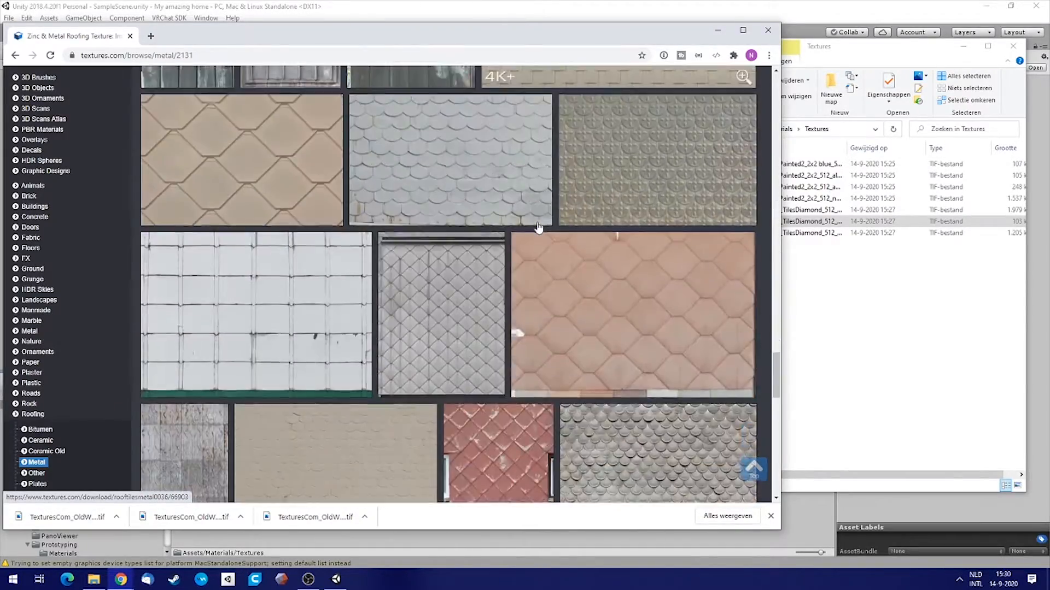
pyautogui.scroll(5, 604, 249)
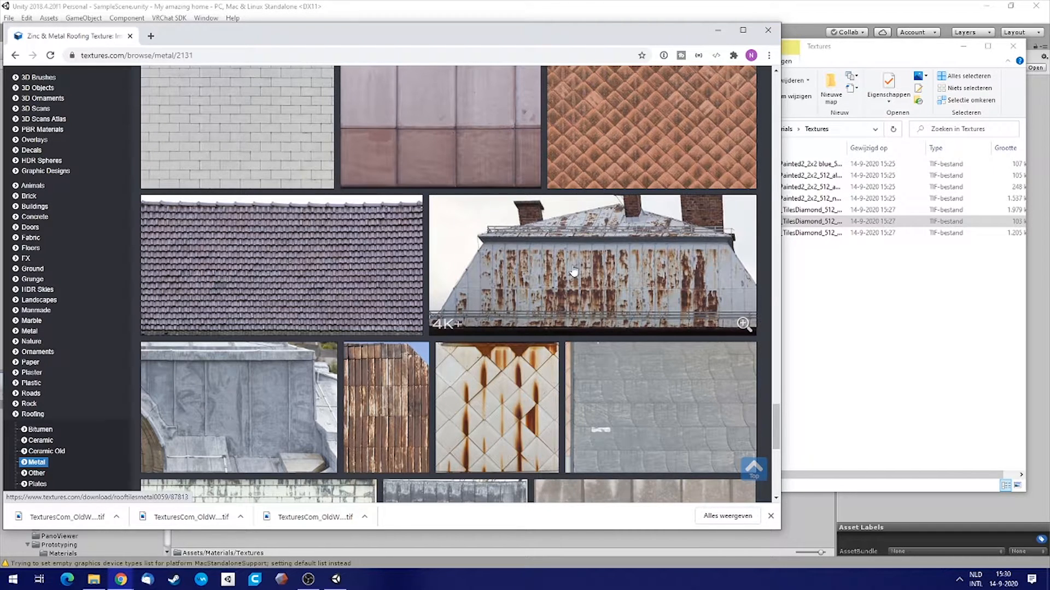
pyautogui.scroll(-4, 583, 272)
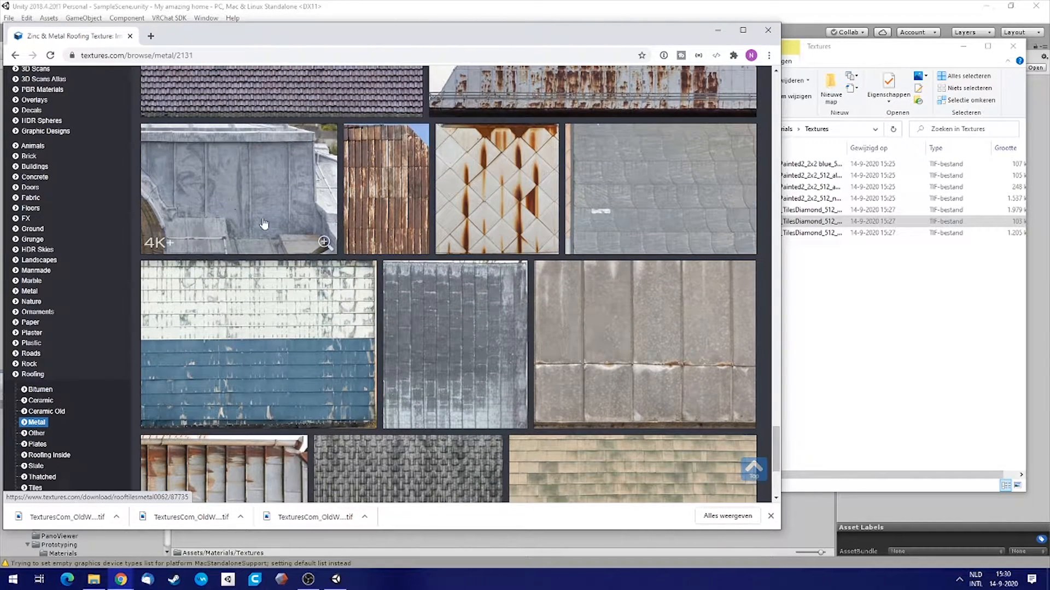
pyautogui.scroll(-4, 281, 178)
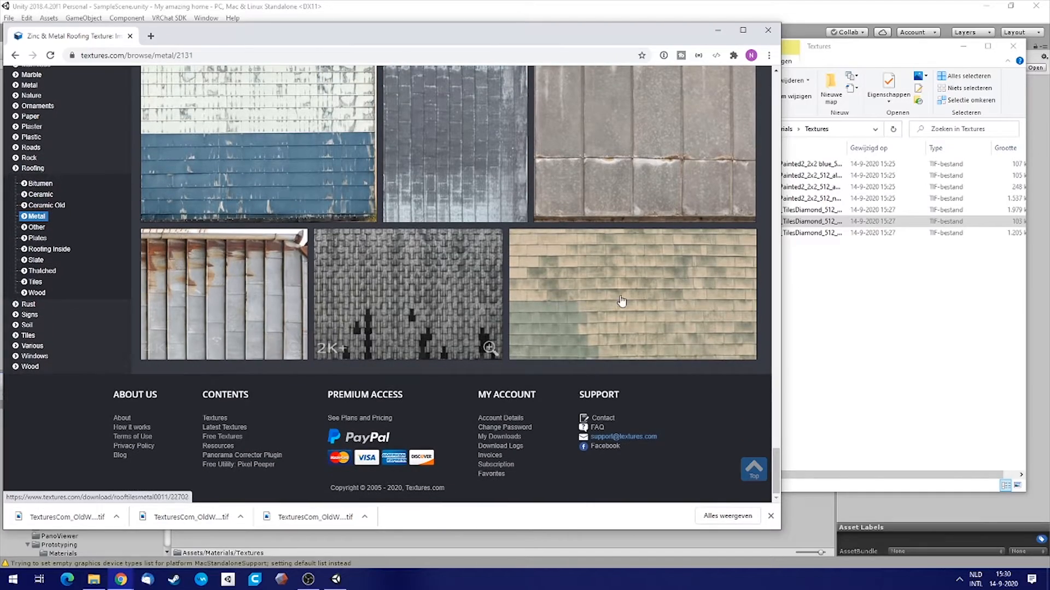
pyautogui.scroll(20, 465, 295)
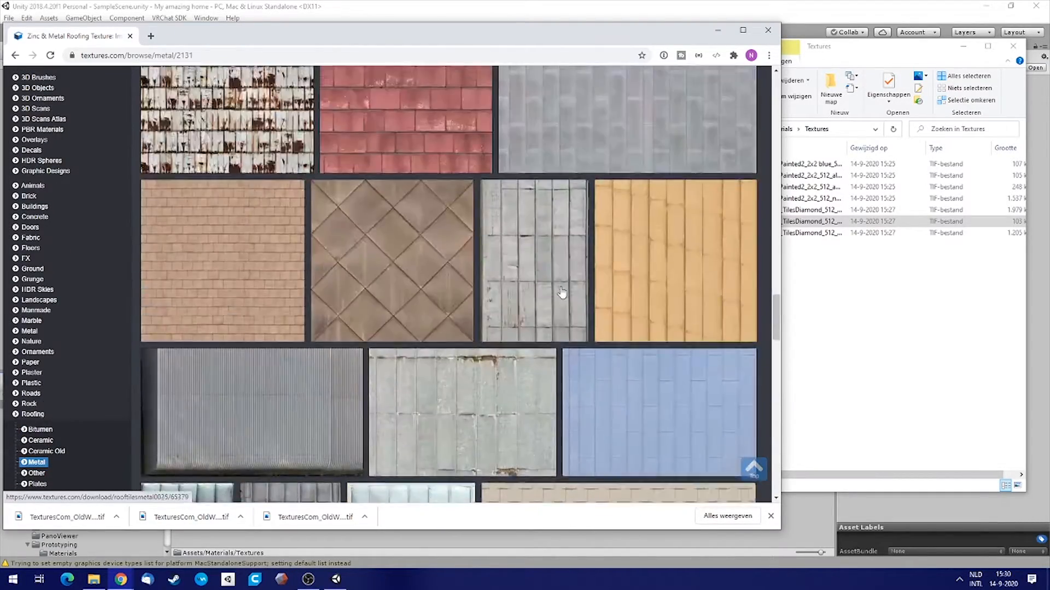
pyautogui.scroll(10, 529, 293)
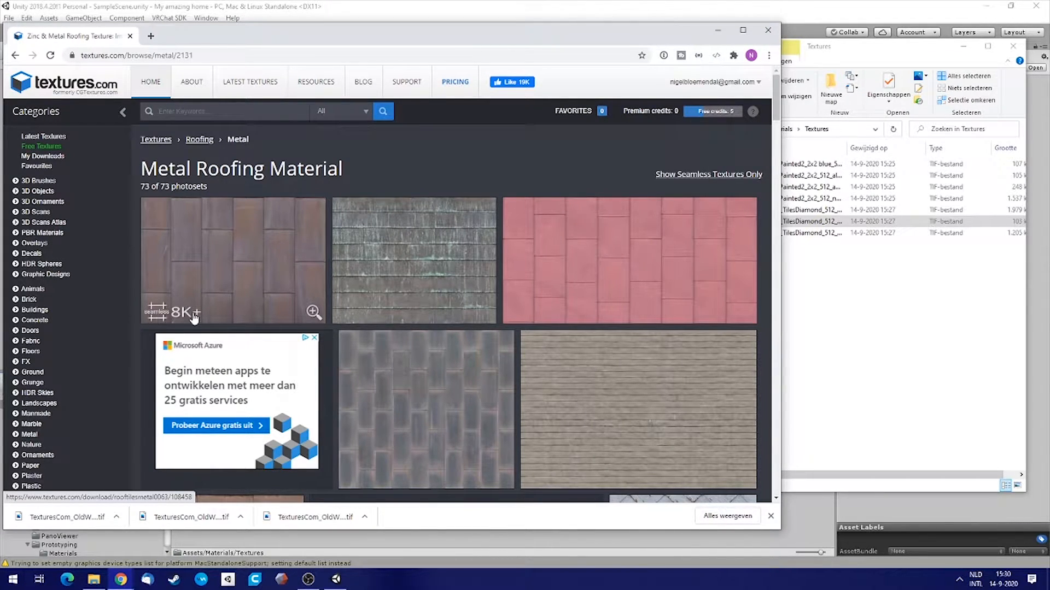
# Open the RooftilesMetal0063 texture and examine its four images, their seamless label and the free and premium download sizes.
pyautogui.click(244, 271)
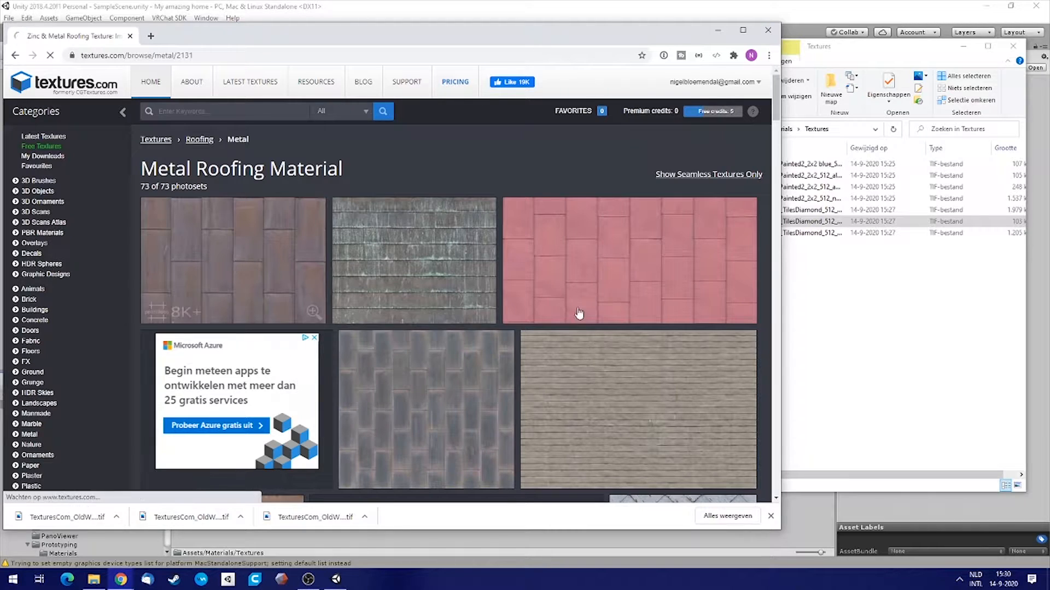
pyautogui.scroll(-9, 245, 200)
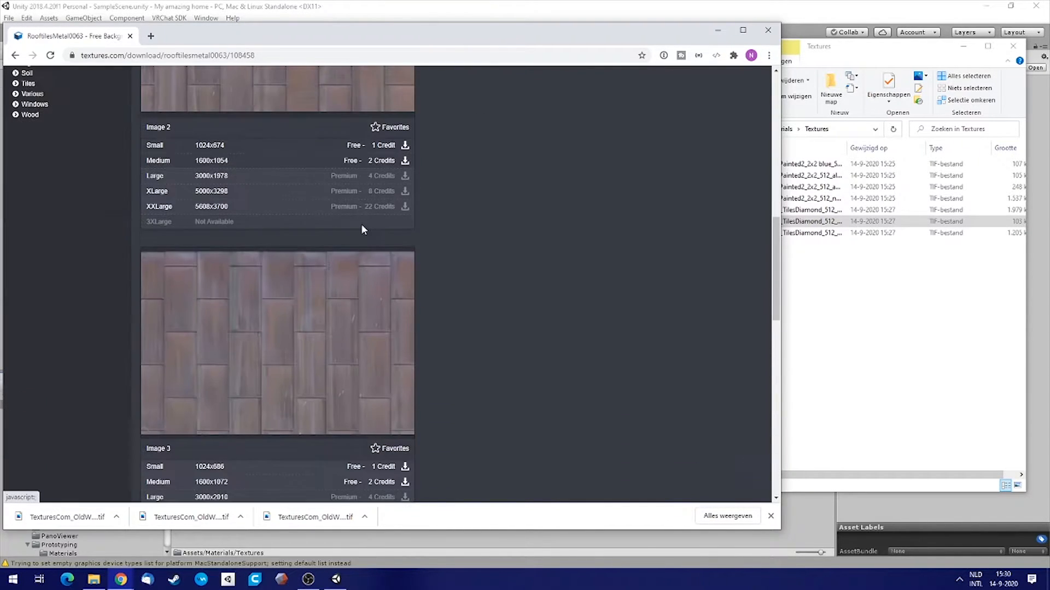
pyautogui.scroll(-12, 299, 239)
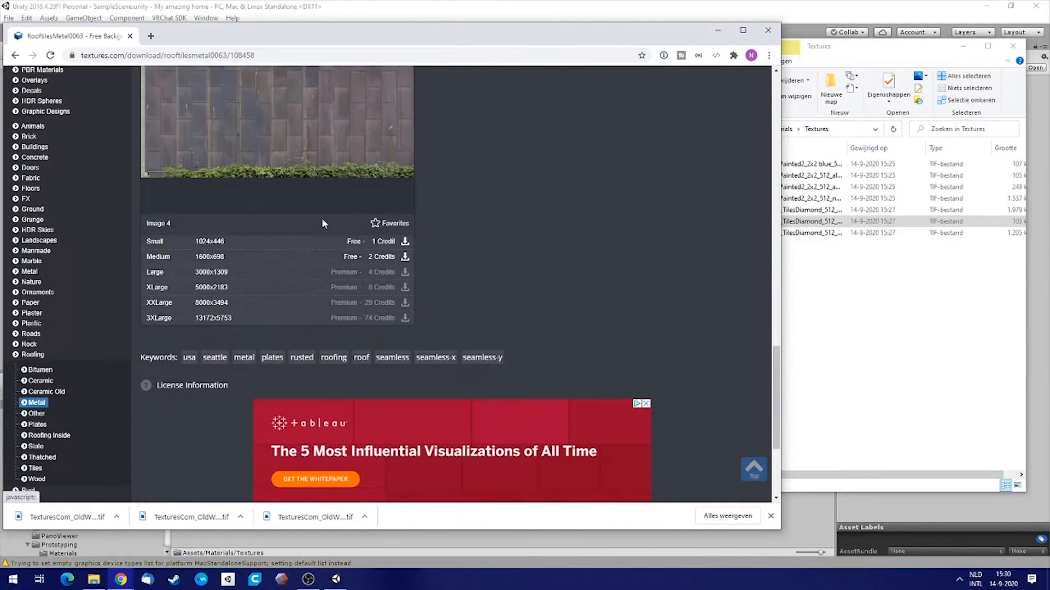
pyautogui.scroll(4, 305, 234)
pyautogui.scroll(-2, 305, 234)
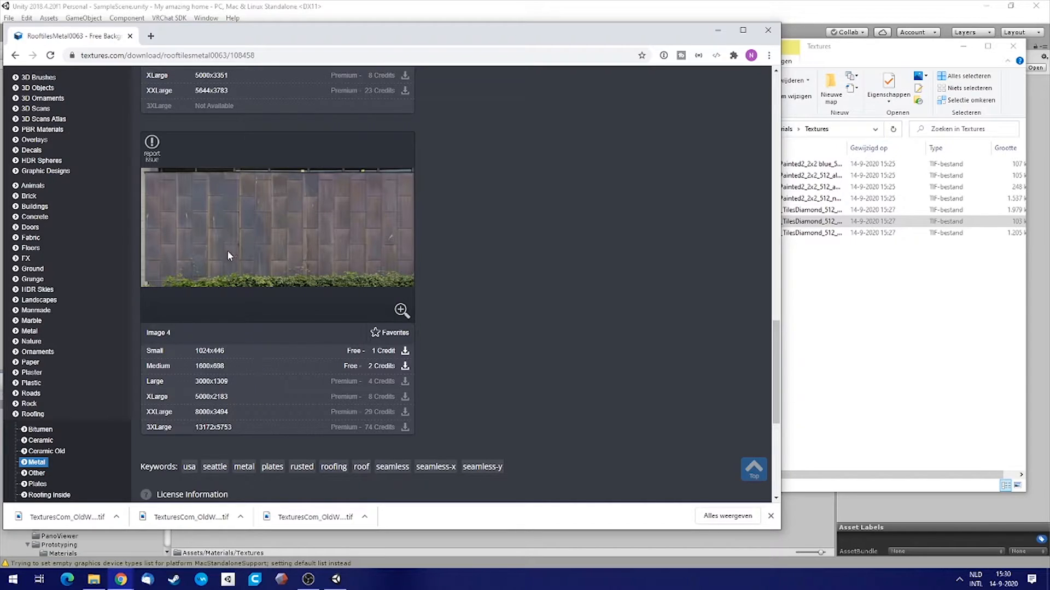
pyautogui.scroll(7, 229, 254)
pyautogui.scroll(15, 208, 339)
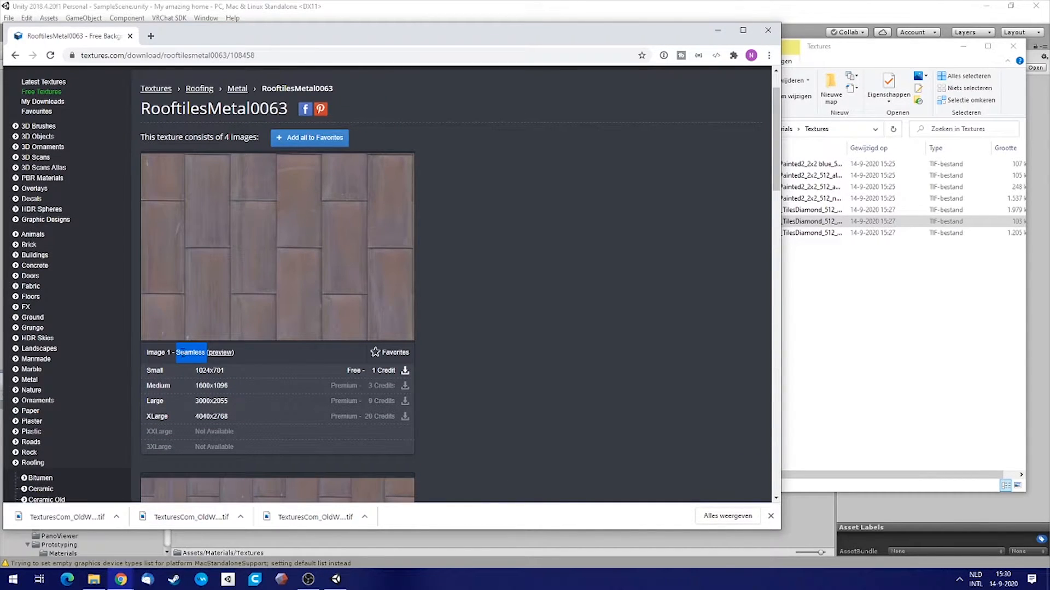
pyautogui.scroll(-15, 552, 337)
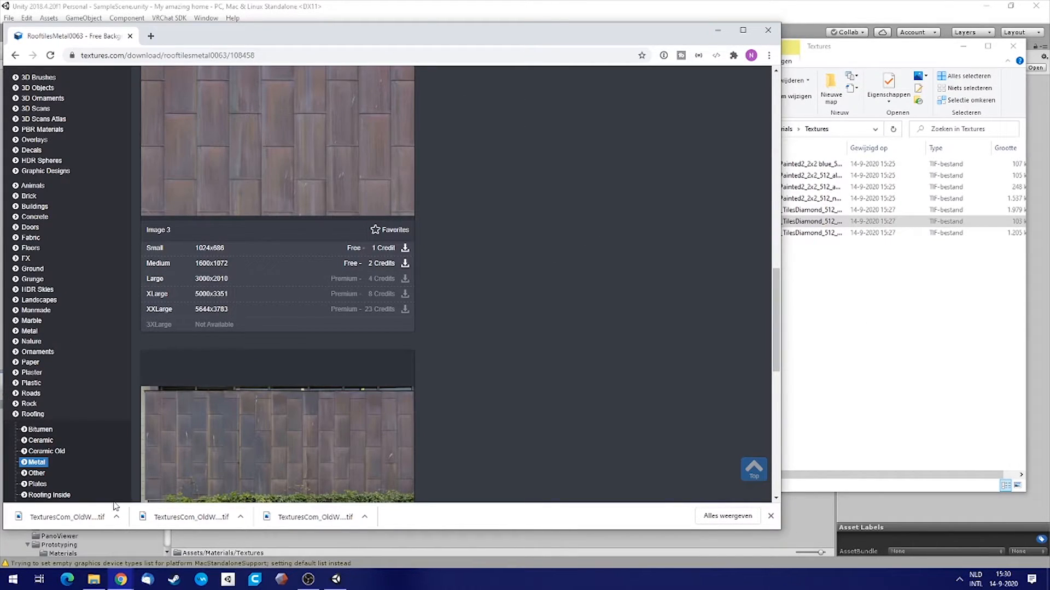
# Add the three downloaded OldWood textures to the project's Materials/Textures folder and return to Unity.
pyautogui.moveTo(495, 444); pyautogui.dragTo(885, 332)
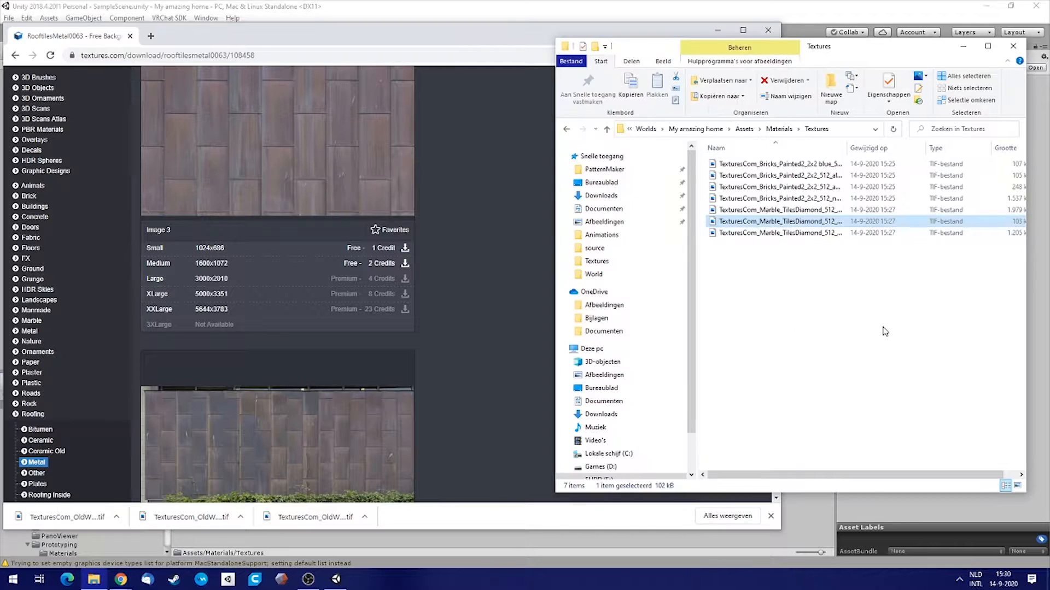
pyautogui.moveTo(391, 464); pyautogui.dragTo(896, 331)
pyautogui.moveTo(299, 520); pyautogui.dragTo(881, 335)
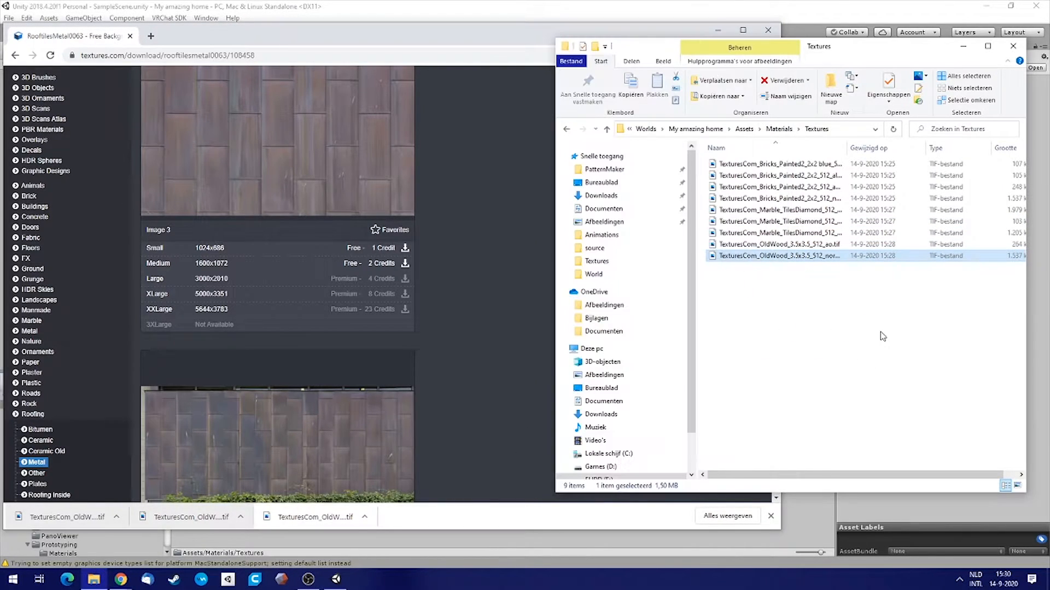
pyautogui.click(498, 122)
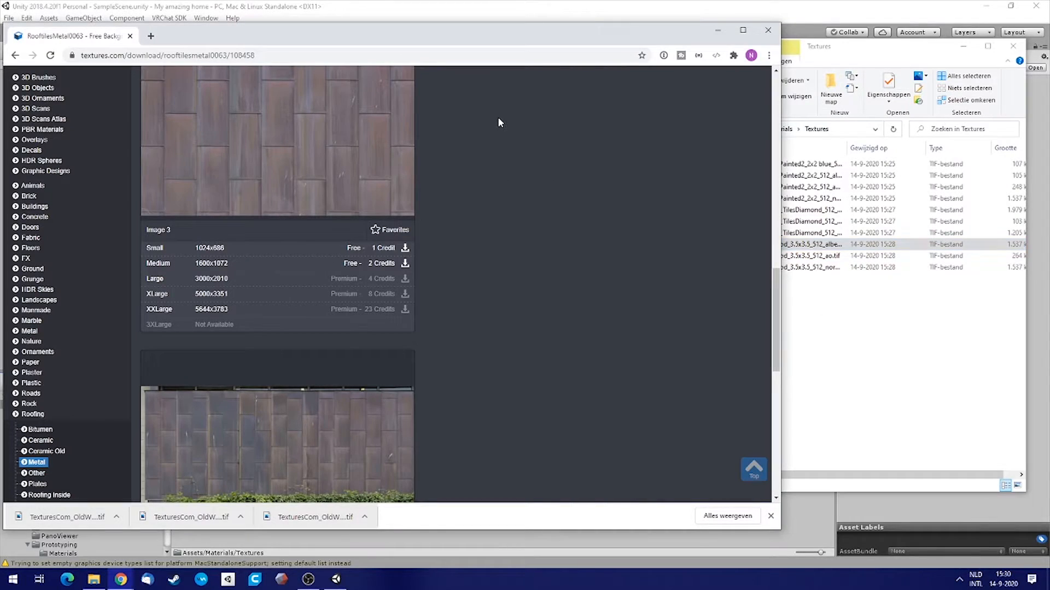
pyautogui.click(715, 30)
pyautogui.moveTo(891, 53); pyautogui.dragTo(468, 60)
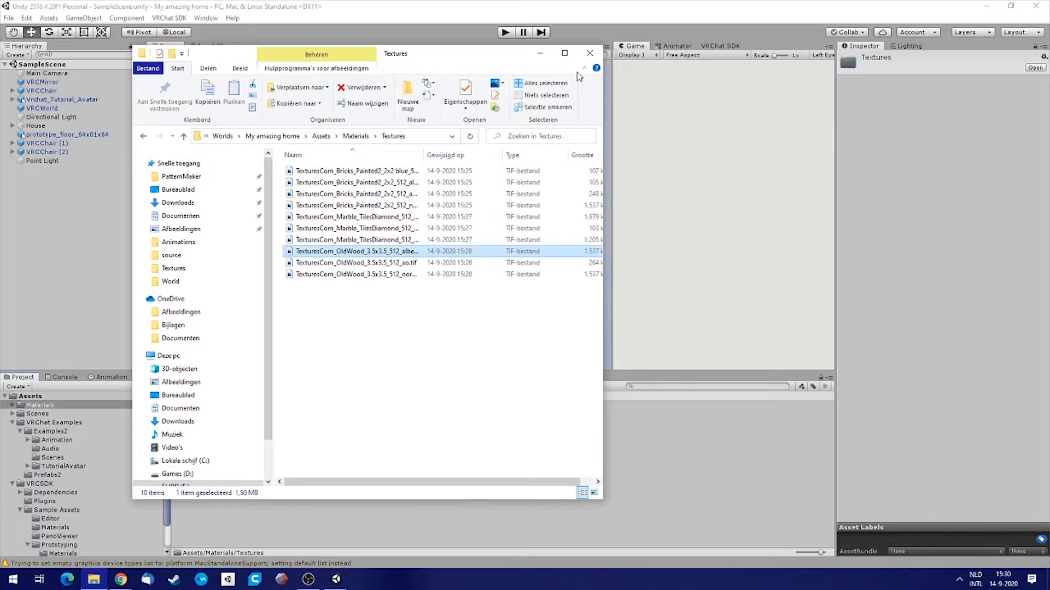
pyautogui.click(539, 56)
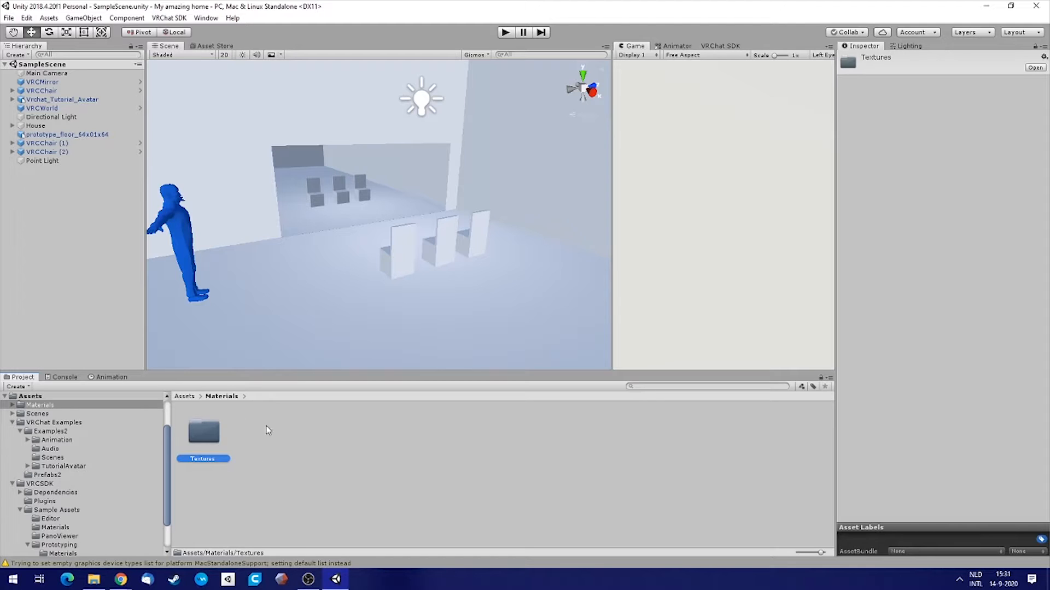
# Open the Textures folder in the project and check each imported brick, marble and wood texture.
pyautogui.doubleClick(203, 432)
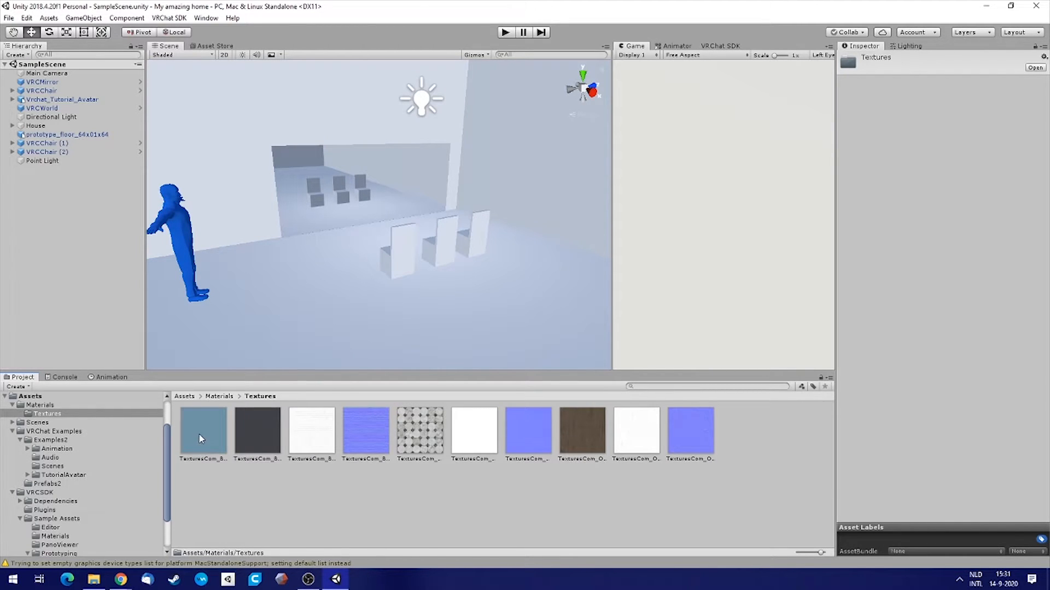
pyautogui.click(258, 428)
pyautogui.click(304, 430)
pyautogui.click(365, 429)
pyautogui.click(420, 430)
pyautogui.click(474, 429)
pyautogui.click(528, 430)
pyautogui.click(594, 432)
pyautogui.click(636, 432)
pyautogui.click(691, 432)
pyautogui.click(773, 435)
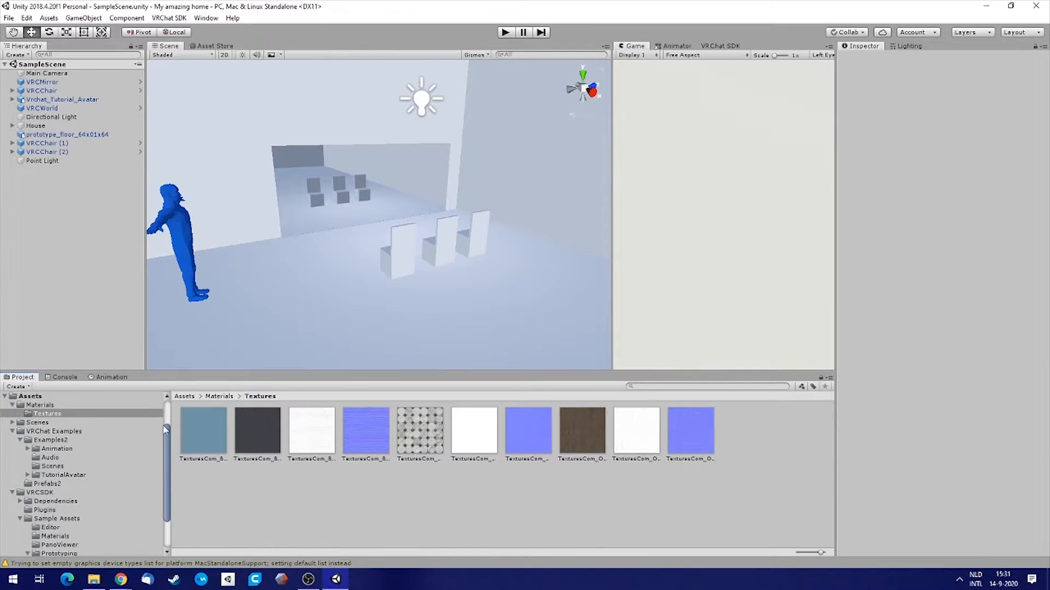
# Create a new material named Wall in the Materials folder.
pyautogui.click(35, 405)
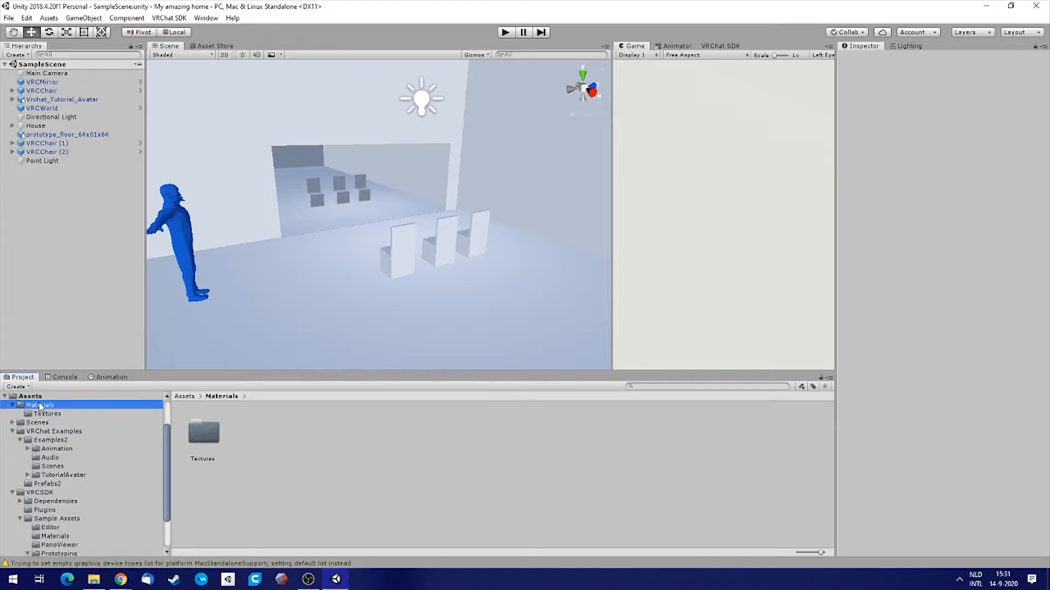
pyautogui.rightClick(323, 430)
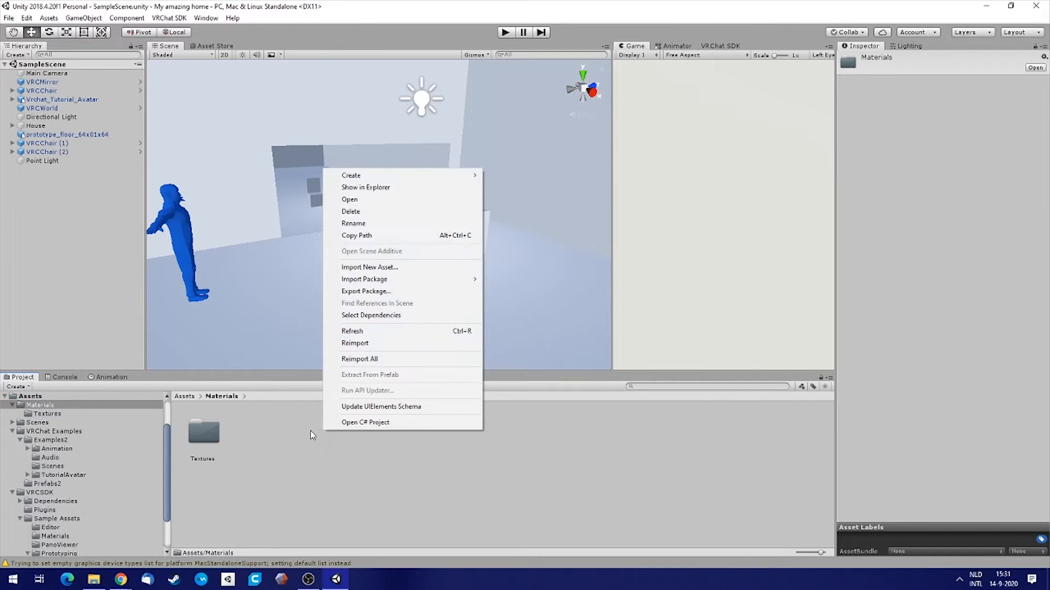
pyautogui.moveTo(394, 177)
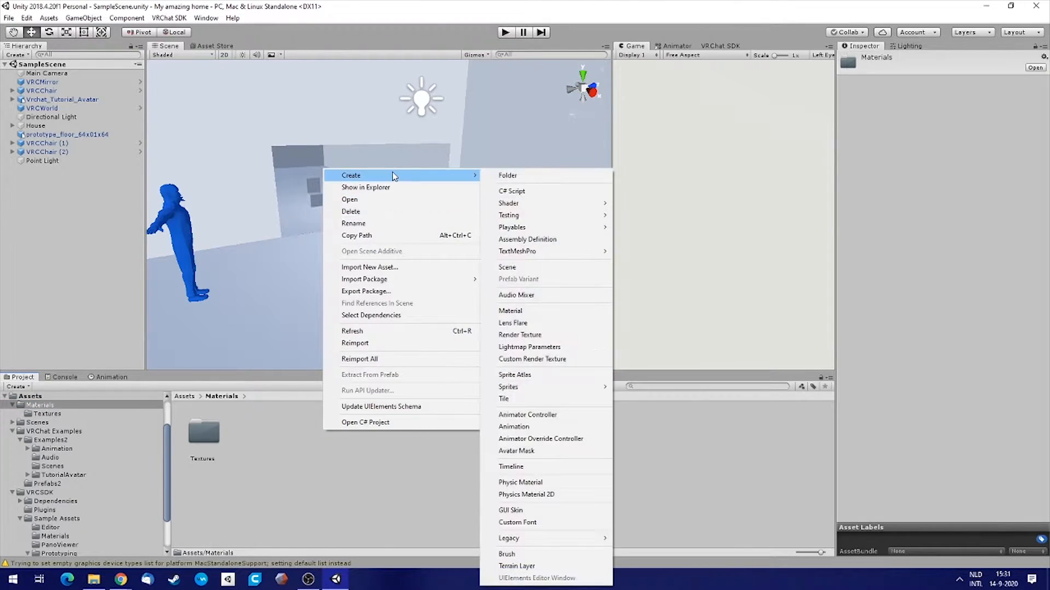
pyautogui.click(511, 311)
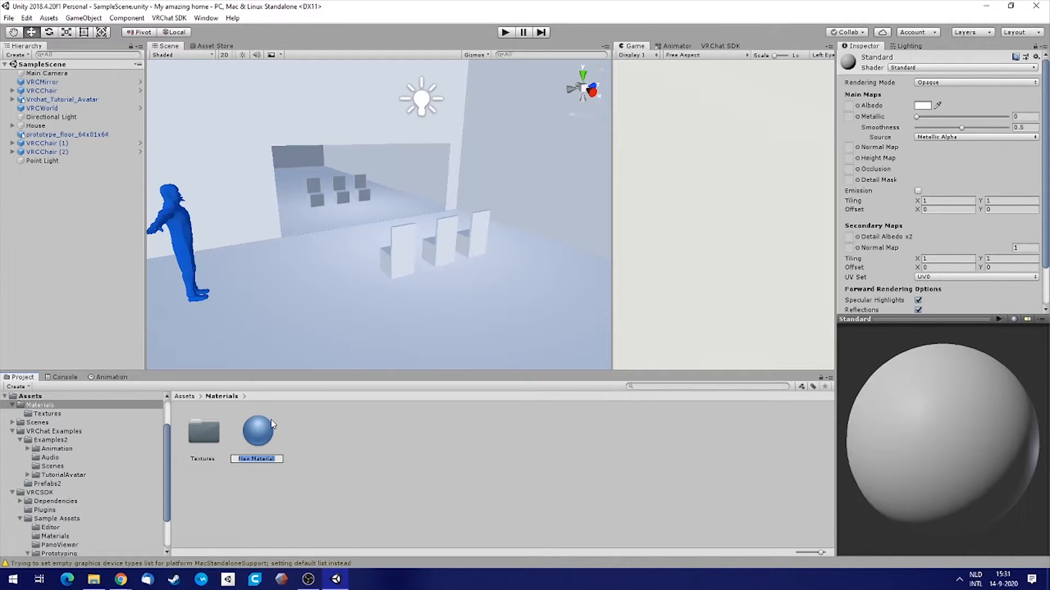
pyautogui.write('Wall')
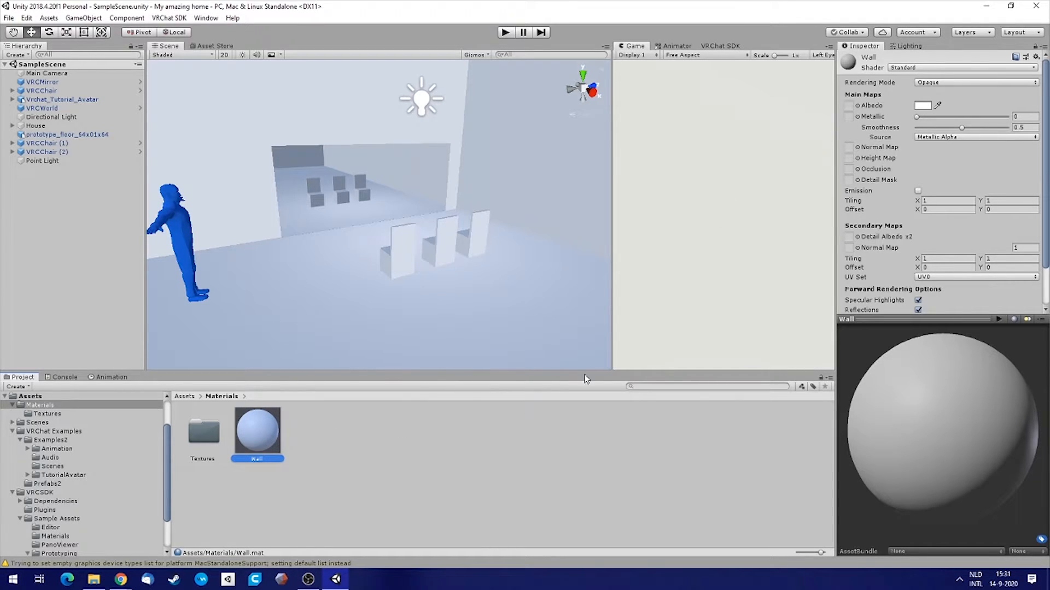
# Assign the TexturesCom_Bricks_Painted2_2x2_512_albedo texture as the Wall material's albedo.
pyautogui.click(858, 106)
pyautogui.moveTo(861, 70); pyautogui.dragTo(512, 69)
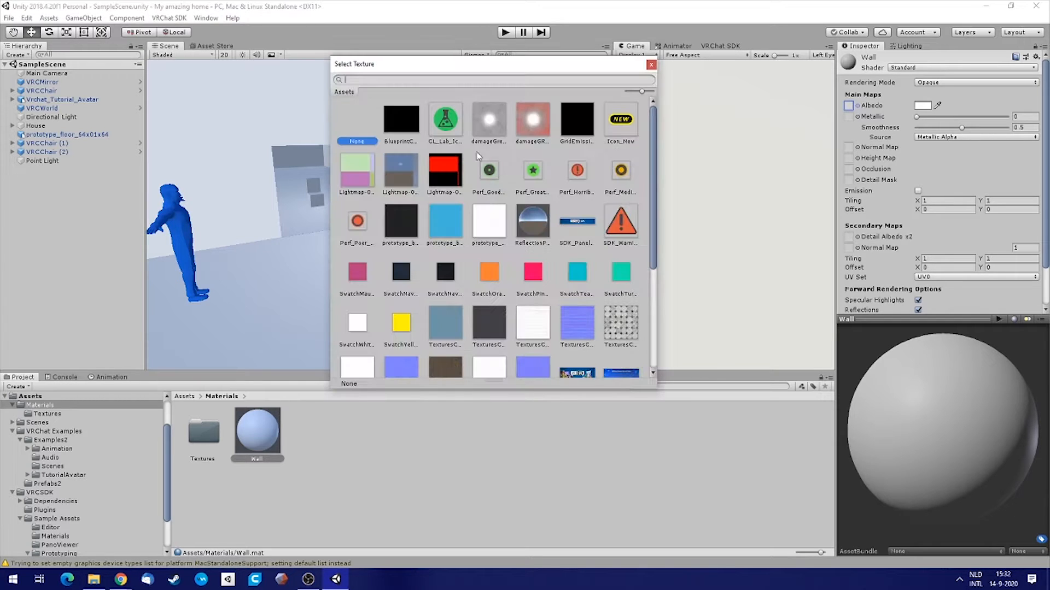
pyautogui.scroll(-3, 519, 134)
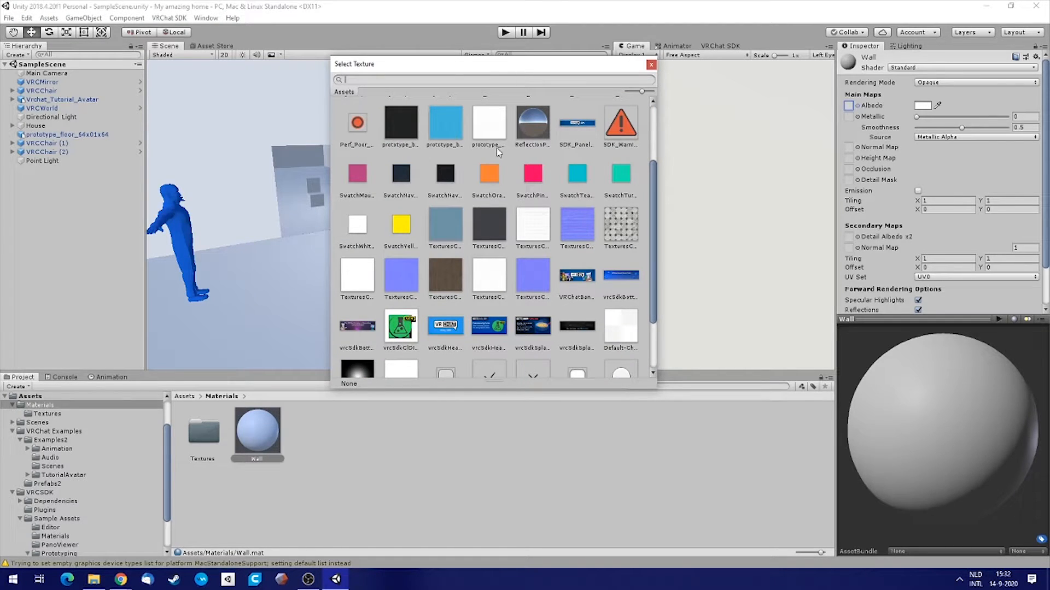
pyautogui.scroll(-2, 536, 153)
pyautogui.scroll(4, 557, 169)
pyautogui.scroll(-4, 582, 190)
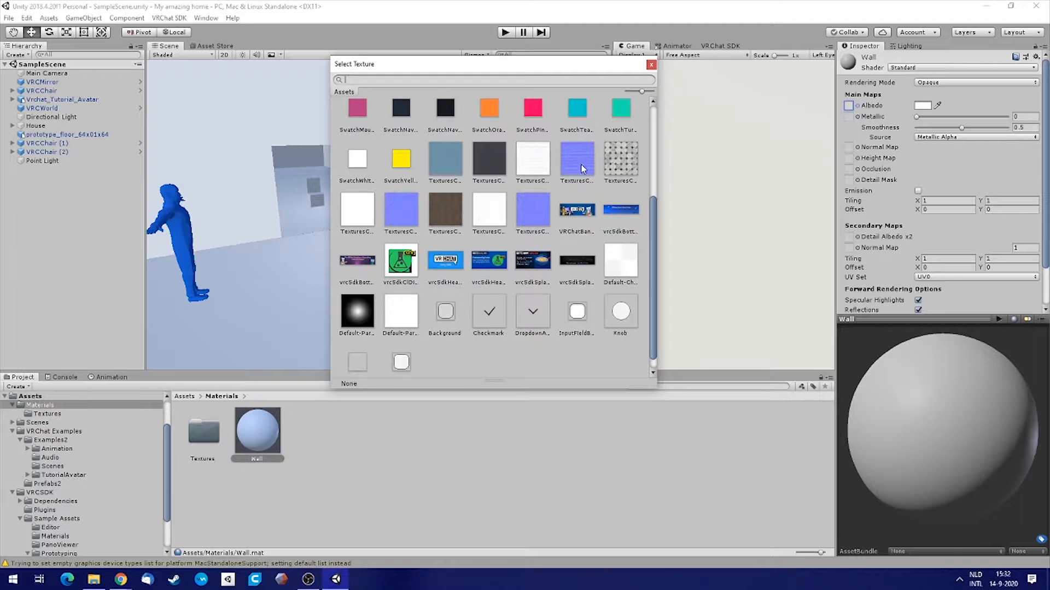
pyautogui.scroll(2, 541, 262)
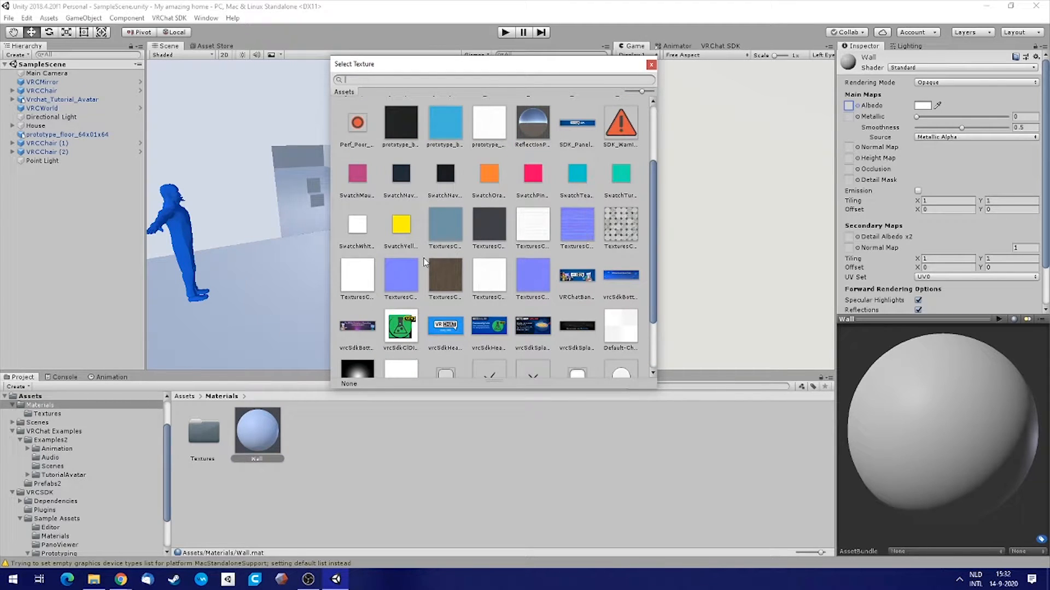
pyautogui.click(485, 224)
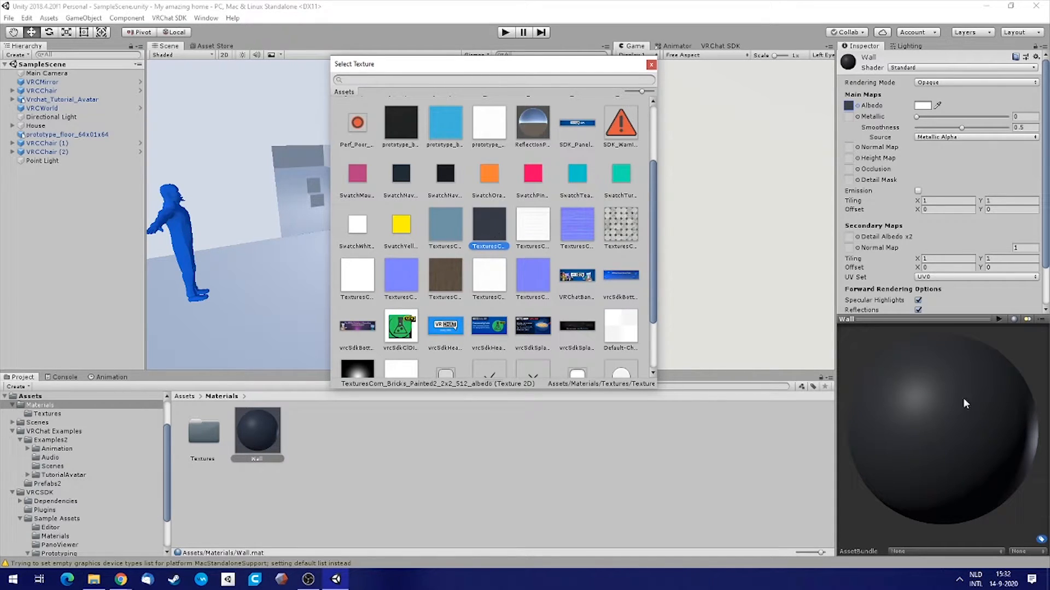
pyautogui.doubleClick(493, 227)
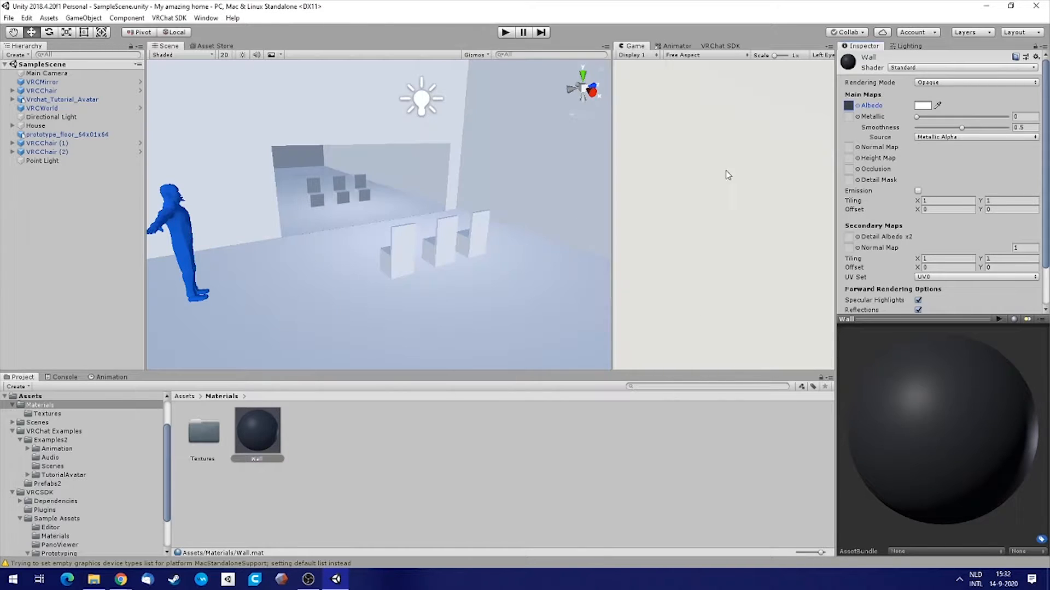
# Assign TexturesCom_Bricks_Painted2_2x2_512_normal as the Wall material's normal map and fix the texture so it is marked as a normal map.
pyautogui.click(858, 148)
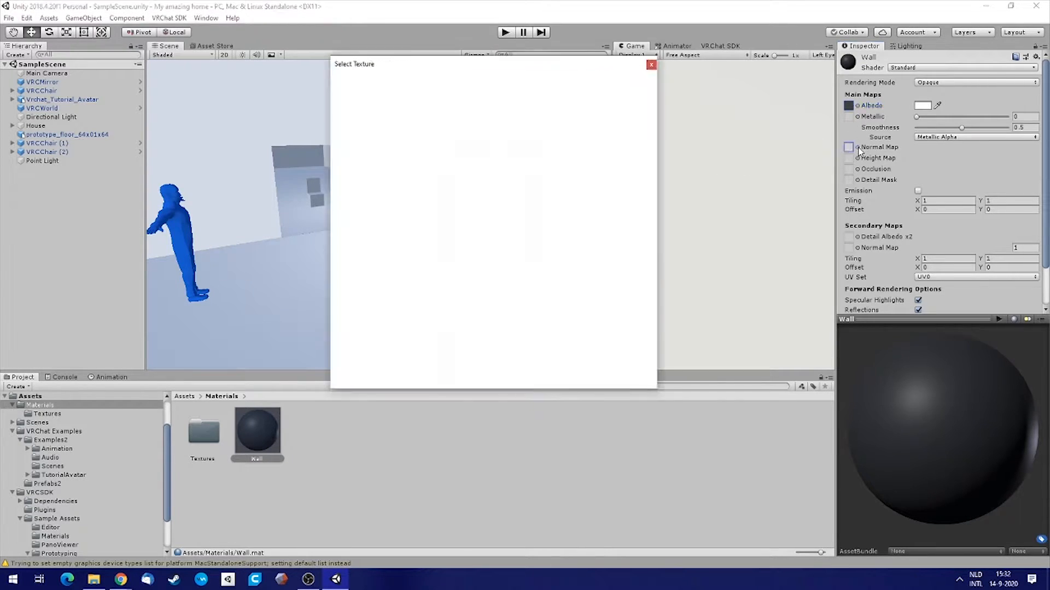
pyautogui.scroll(-5, 453, 214)
pyautogui.scroll(1, 454, 214)
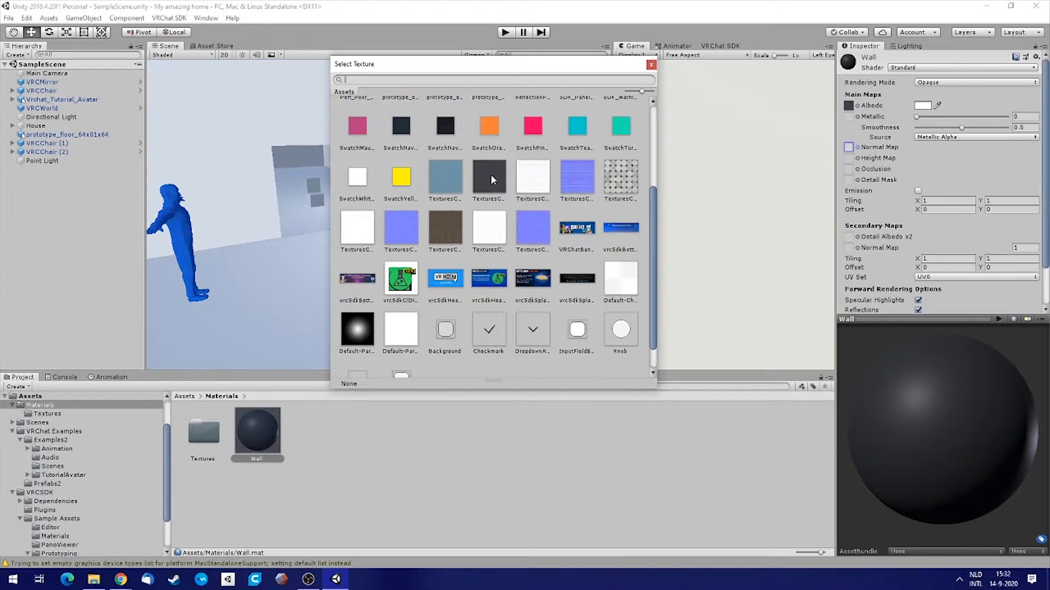
pyautogui.click(582, 179)
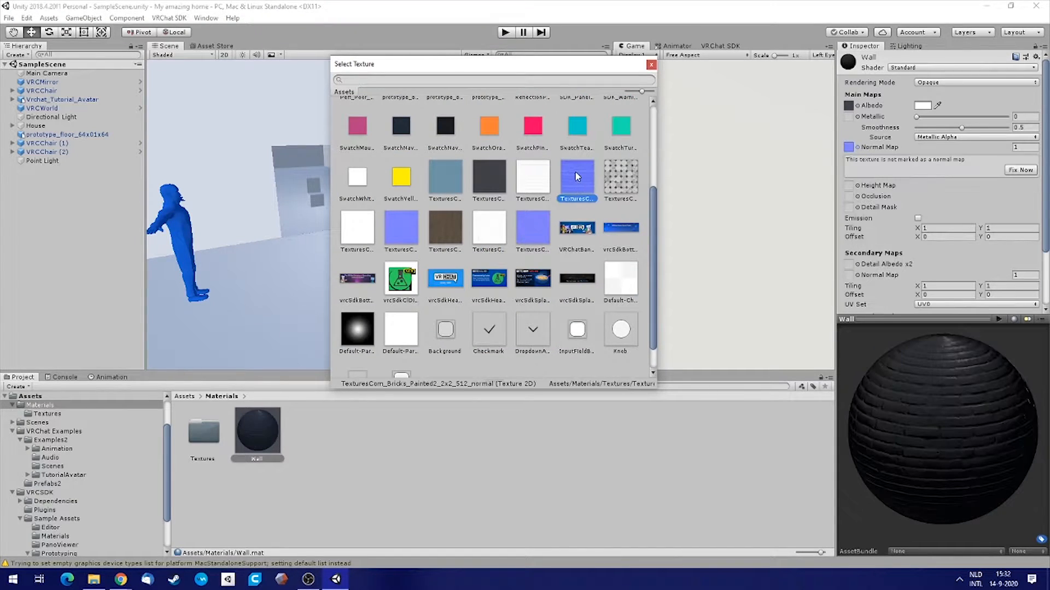
pyautogui.click(953, 451)
pyautogui.moveTo(953, 450); pyautogui.dragTo(973, 383)
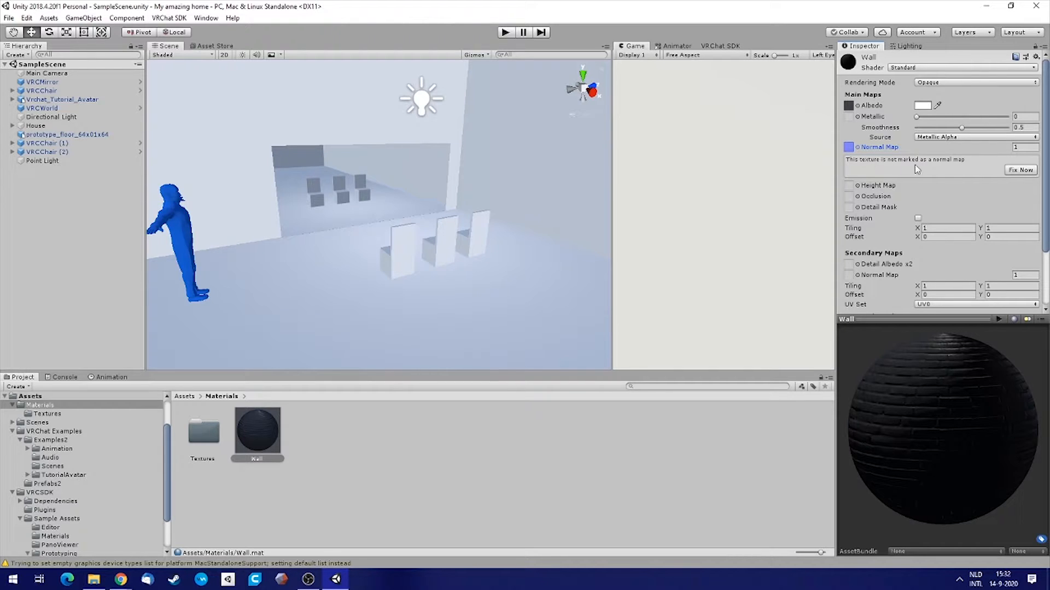
pyautogui.click(1016, 171)
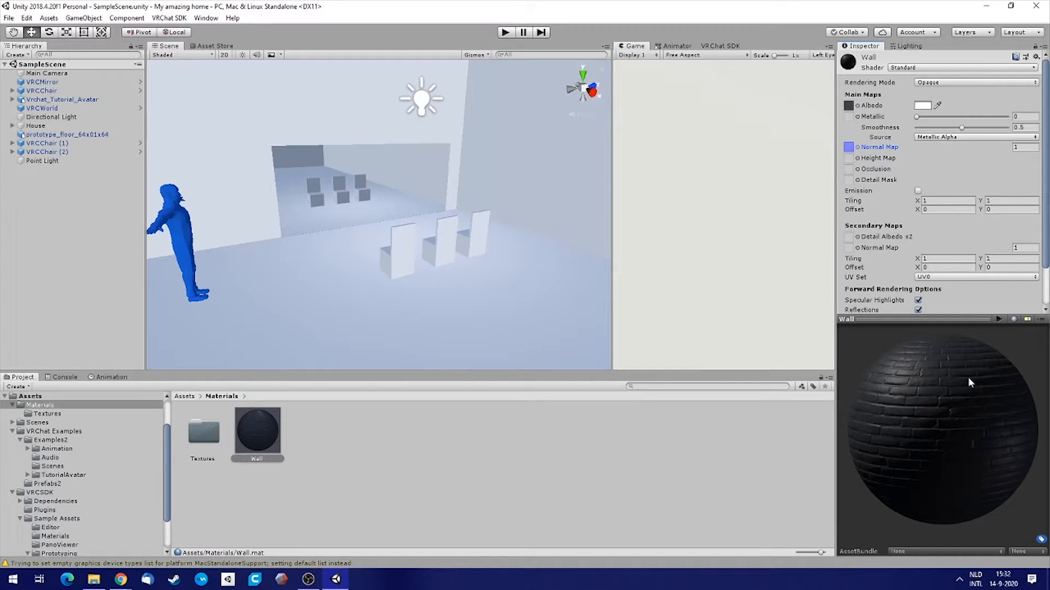
pyautogui.moveTo(976, 406); pyautogui.dragTo(926, 427)
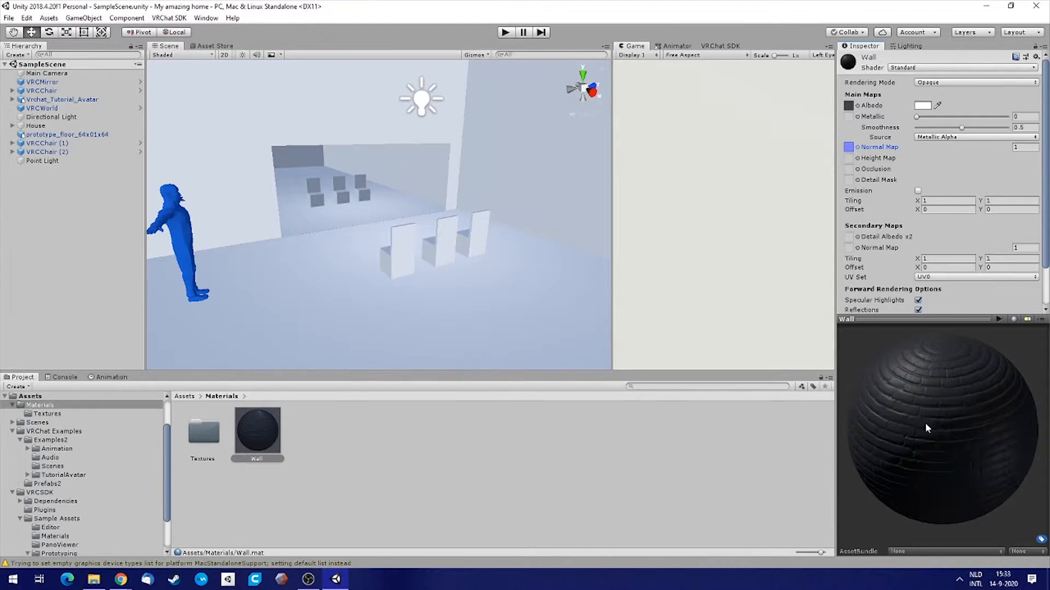
# Set the Wall material's normal map strength to 0 to compare the preview, and restore it to 1.
pyautogui.click(1018, 147)
pyautogui.write('0')
pyautogui.moveTo(926, 480); pyautogui.dragTo(973, 405)
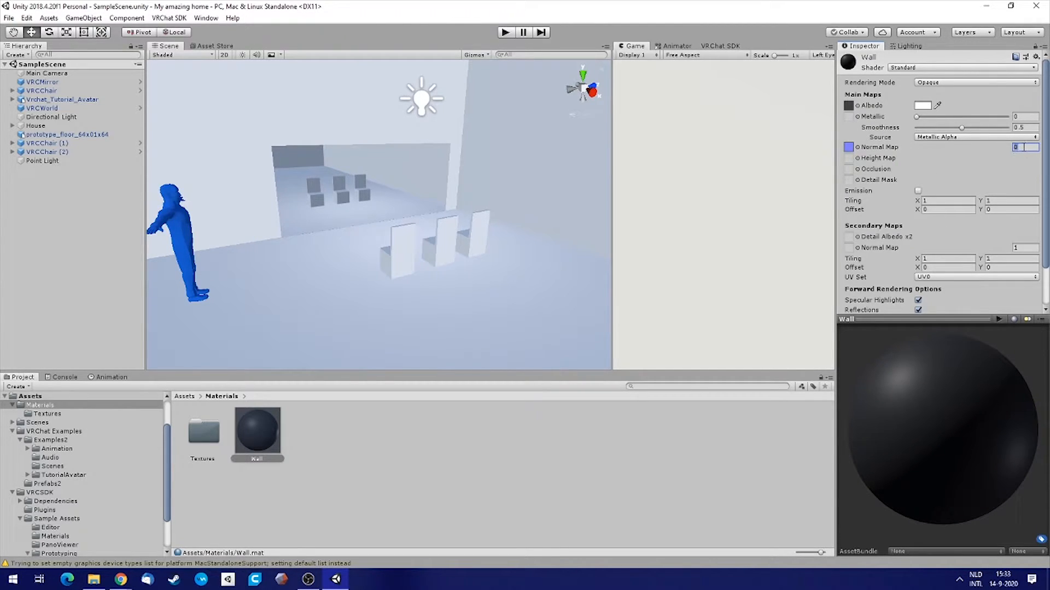
pyautogui.write('1')
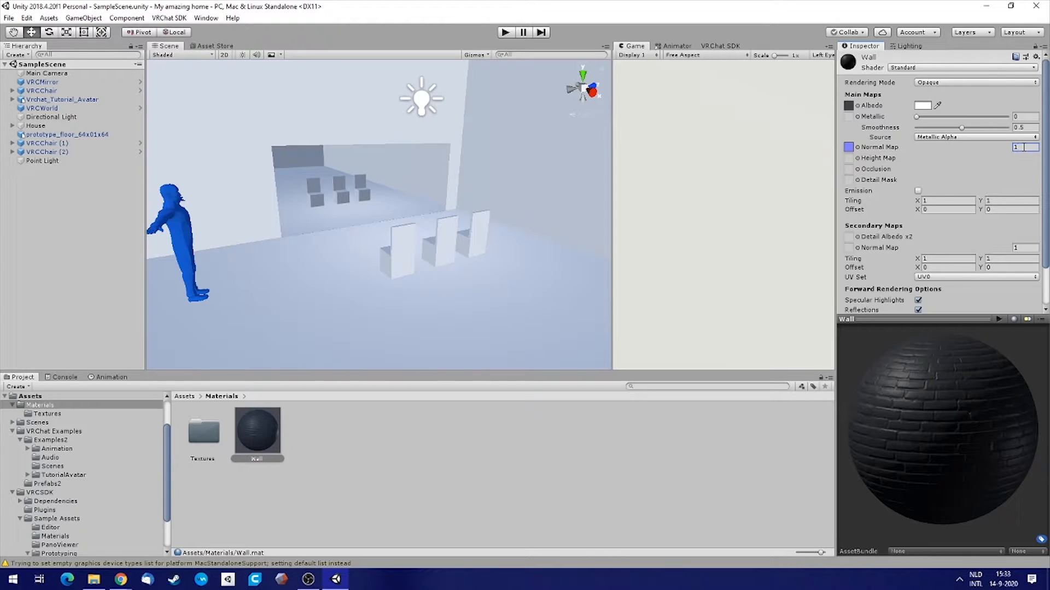
pyautogui.moveTo(1024, 402); pyautogui.dragTo(936, 414)
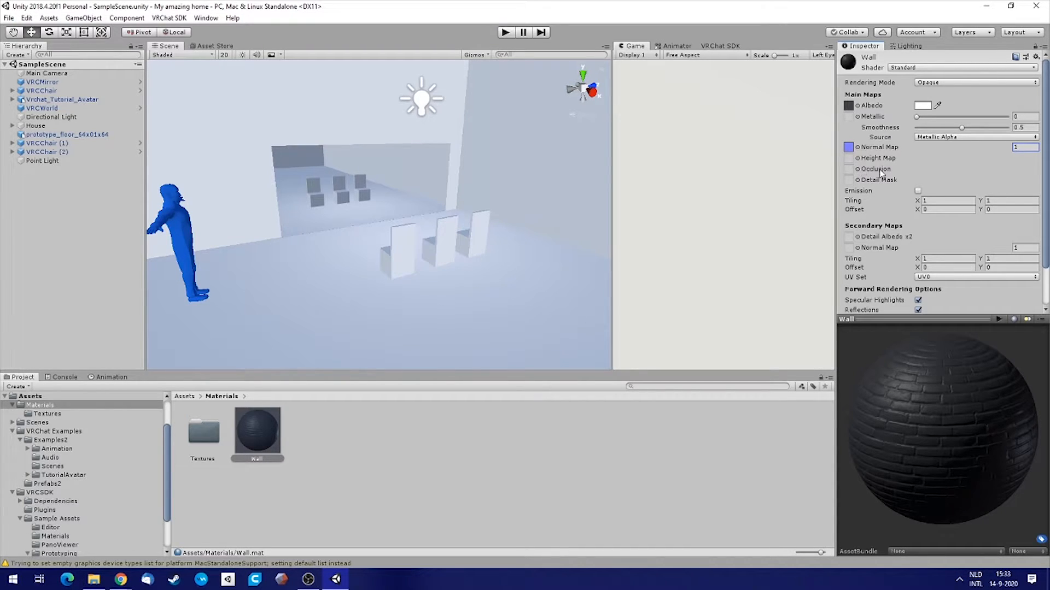
# Assign the TexturesCom_Bricks_Painted2_2x2_512_ao texture as the Wall material's occlusion map and inspect the material preview.
pyautogui.click(860, 171)
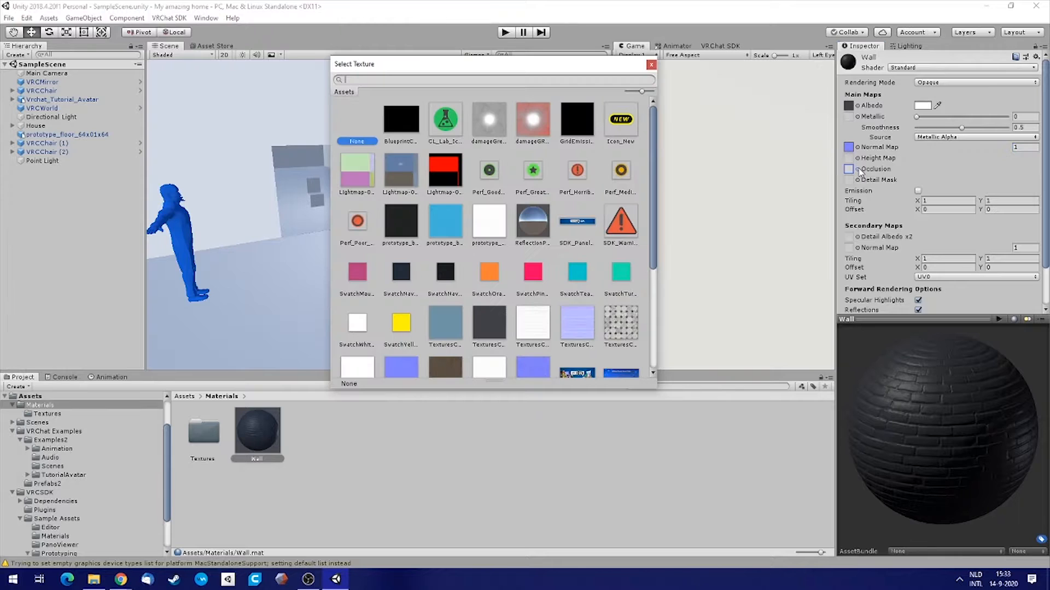
pyautogui.scroll(-5, 859, 172)
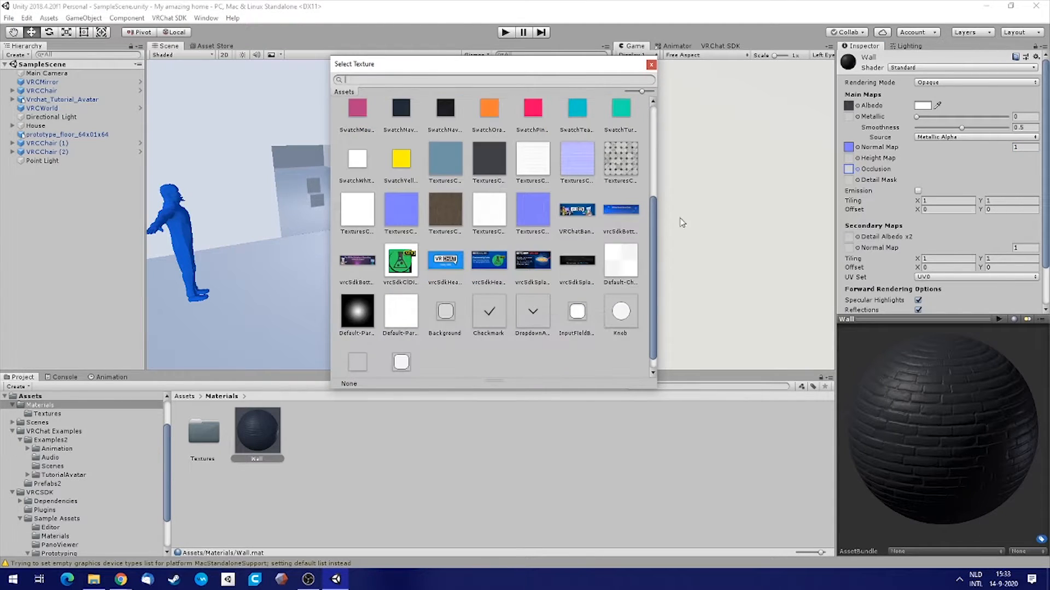
pyautogui.scroll(1, 524, 202)
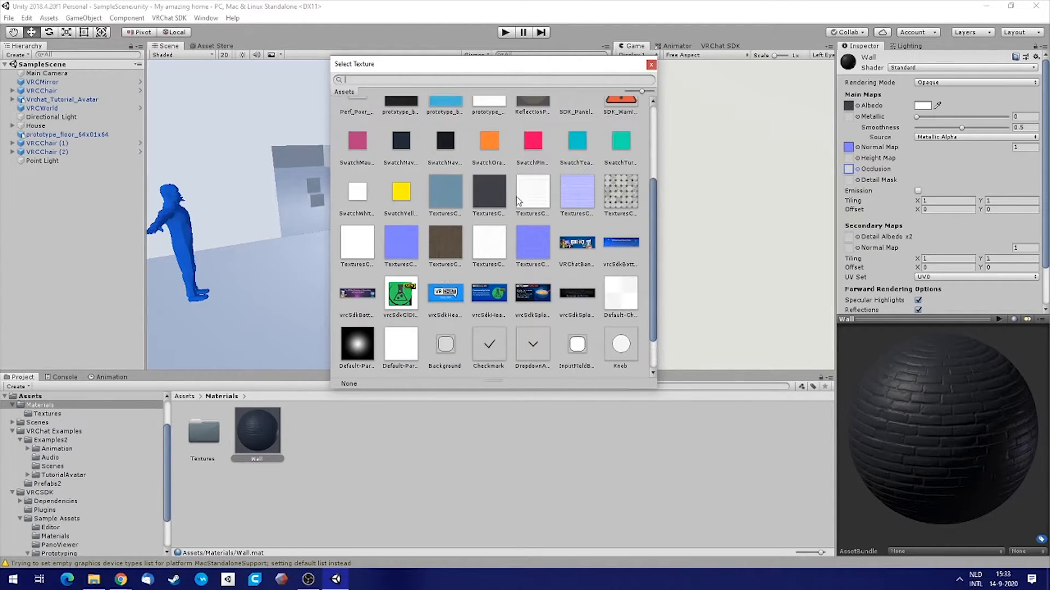
pyautogui.click(533, 191)
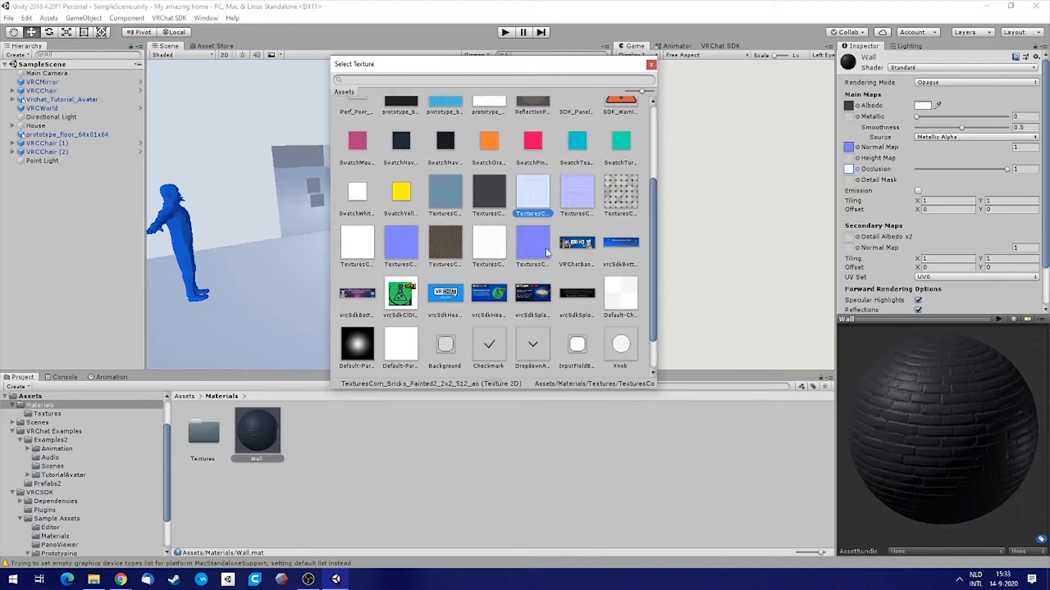
pyautogui.moveTo(660, 306); pyautogui.dragTo(812, 312)
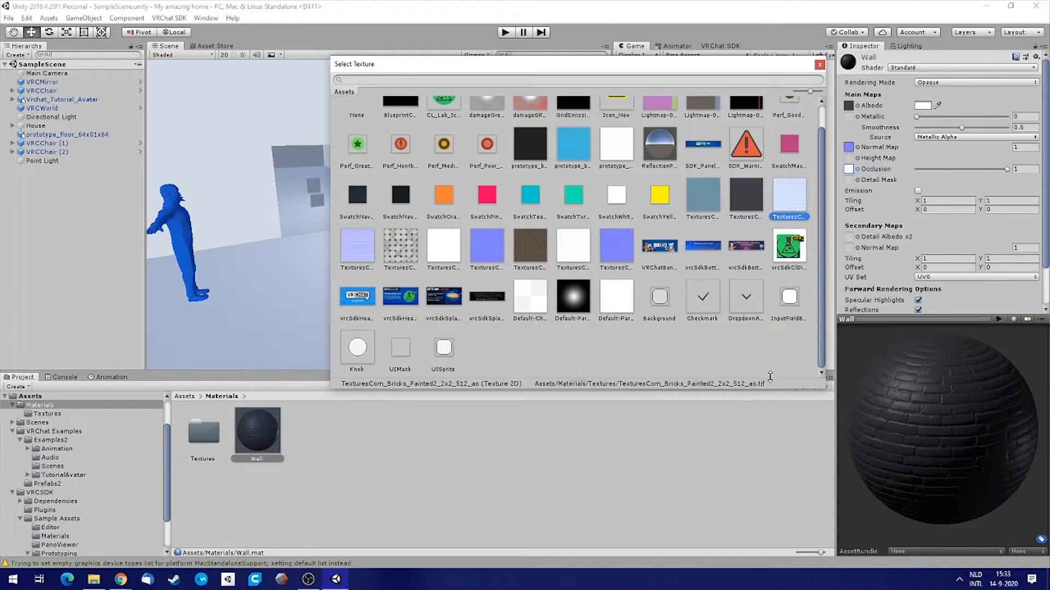
pyautogui.doubleClick(789, 198)
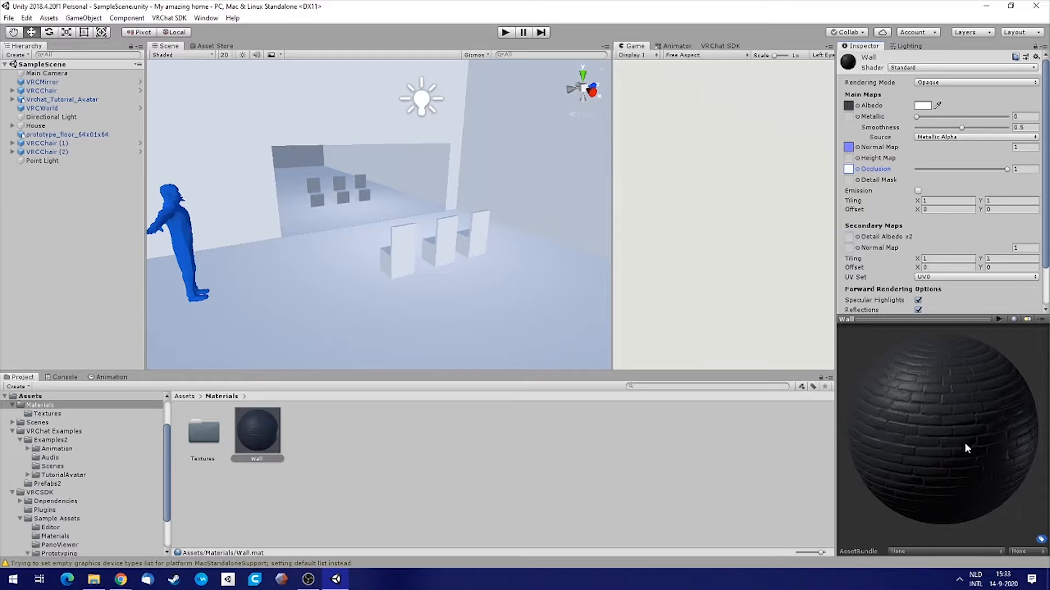
pyautogui.moveTo(971, 450); pyautogui.dragTo(954, 410)
# Apply the Wall material to the sections of the wall that holds the mirror.
pyautogui.moveTo(284, 461); pyautogui.dragTo(315, 114)
pyautogui.moveTo(259, 430); pyautogui.dragTo(230, 123)
pyautogui.moveTo(410, 175); pyautogui.dragTo(321, 154, button='right')
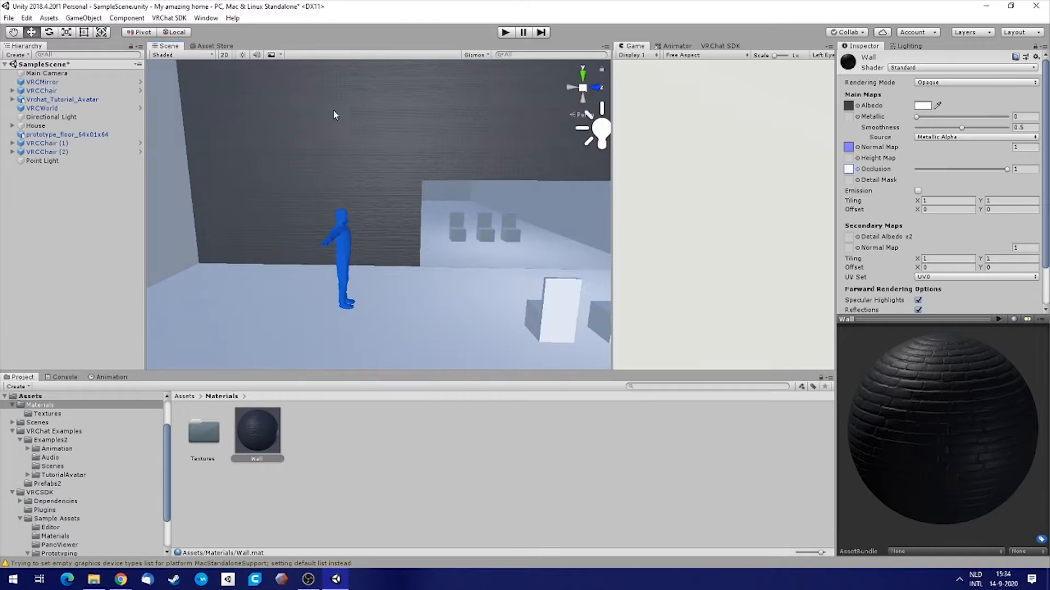
pyautogui.moveTo(370, 124); pyautogui.dragTo(437, 129, button='right')
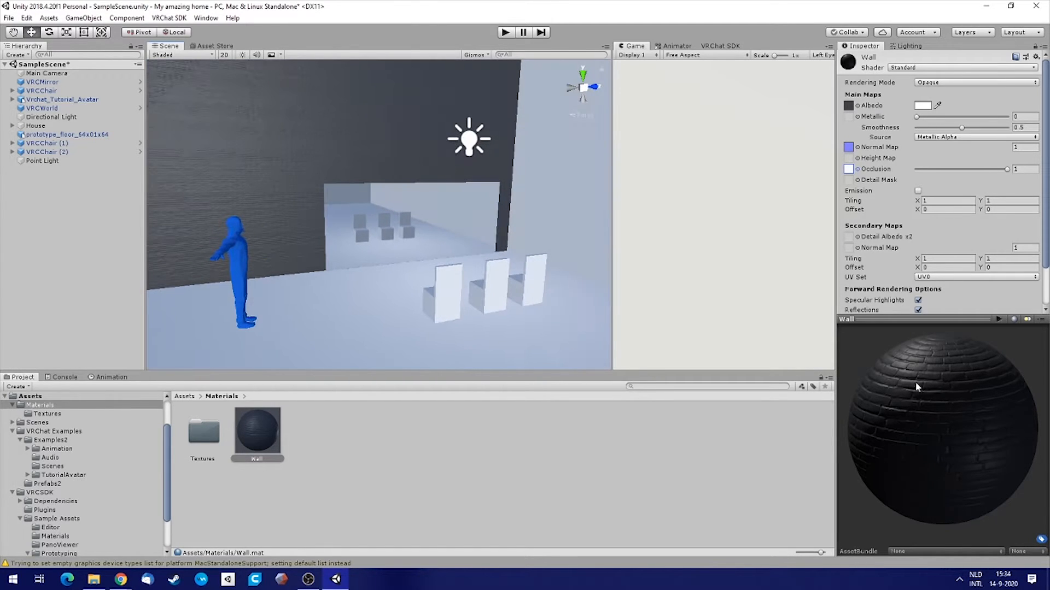
pyautogui.moveTo(293, 257); pyautogui.dragTo(465, 241, button='right')
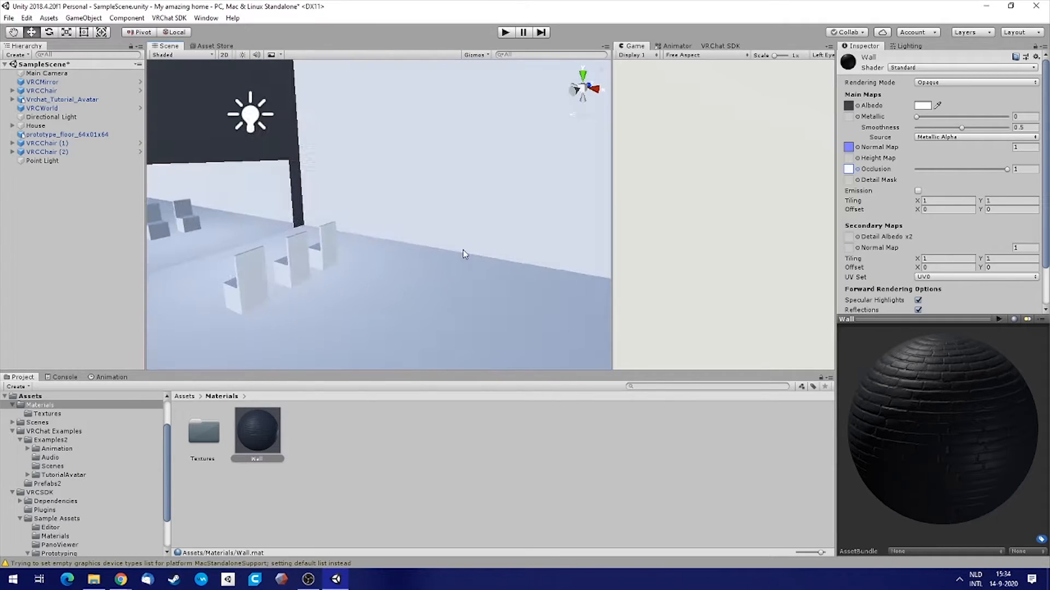
# Apply the Wall material to the sections of the side wall next to the chairs.
pyautogui.moveTo(257, 427); pyautogui.dragTo(278, 438)
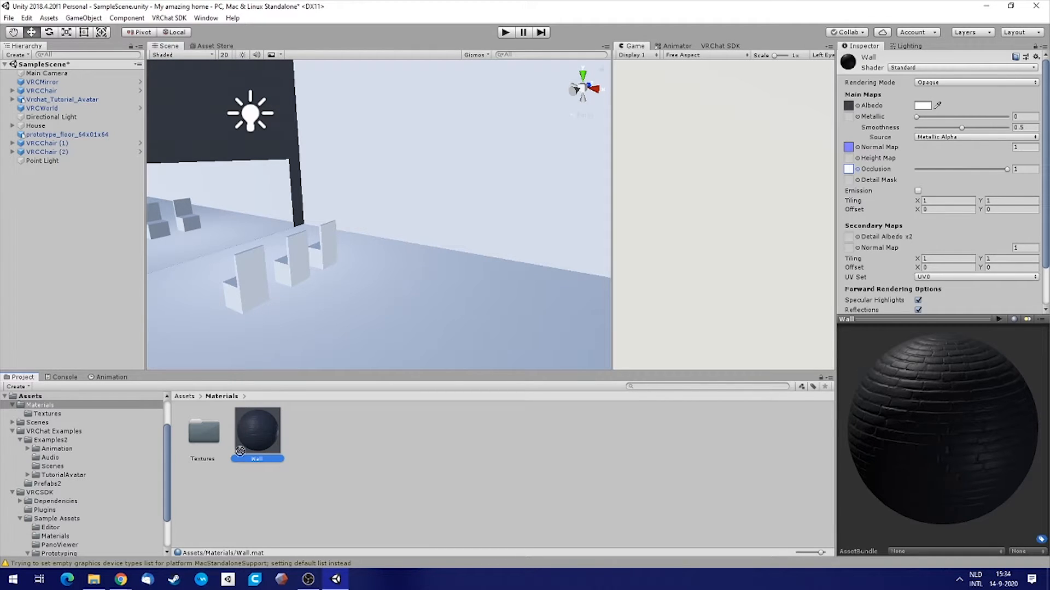
pyautogui.moveTo(252, 443); pyautogui.dragTo(363, 182)
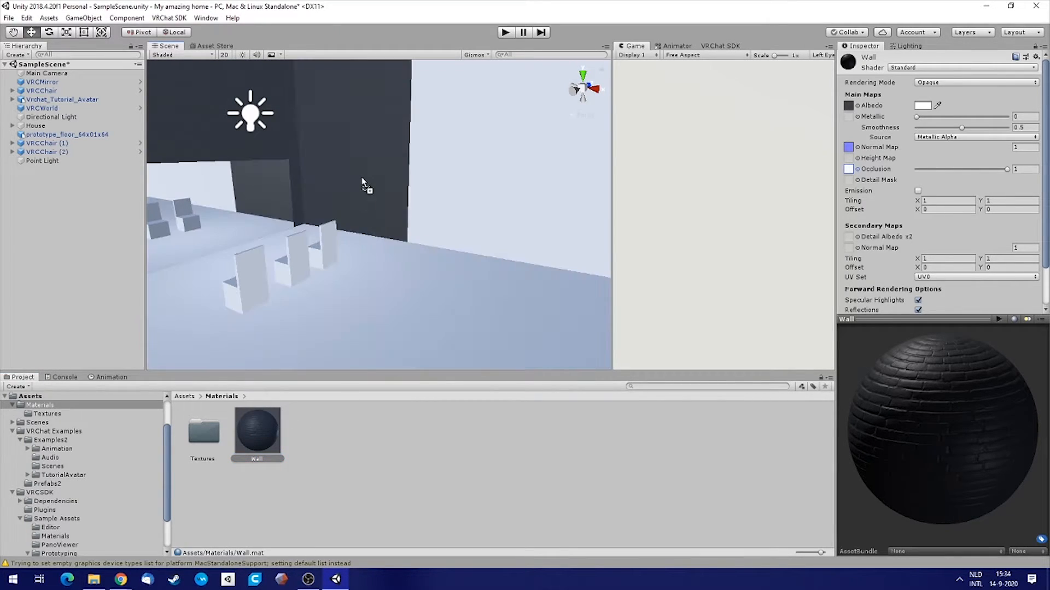
pyautogui.moveTo(274, 417); pyautogui.dragTo(504, 161)
pyautogui.moveTo(382, 195); pyautogui.dragTo(568, 185, button='right')
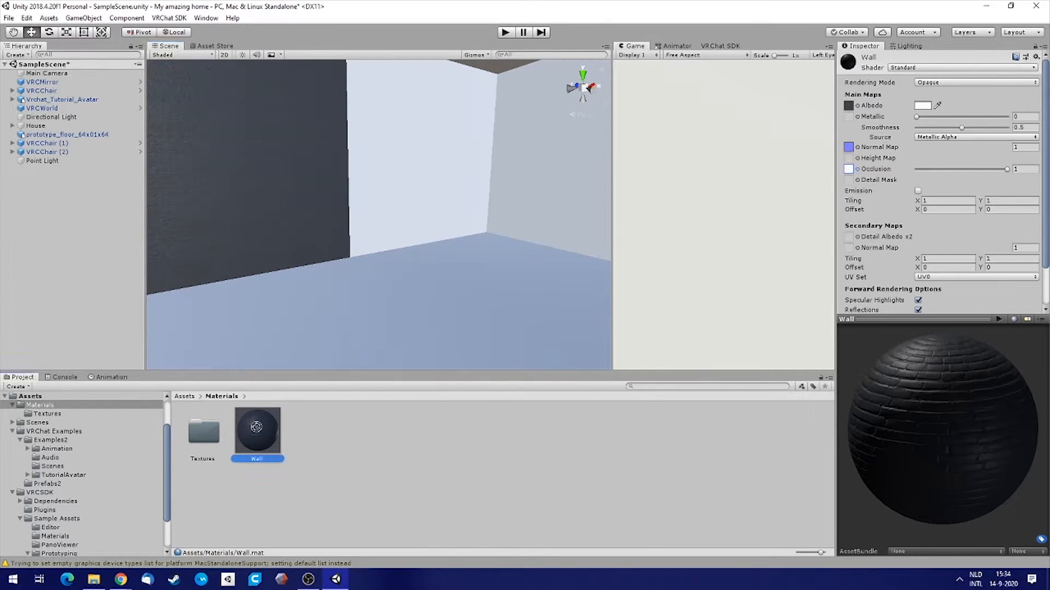
# Continue around the room, applying the Wall material to the bare wall sections leading towards the staircase.
pyautogui.moveTo(250, 425); pyautogui.dragTo(416, 145)
pyautogui.moveTo(257, 431); pyautogui.dragTo(536, 179)
pyautogui.moveTo(393, 180); pyautogui.dragTo(547, 175, button='right')
pyautogui.moveTo(258, 430); pyautogui.dragTo(385, 211)
pyautogui.moveTo(310, 208); pyautogui.dragTo(553, 203, button='right')
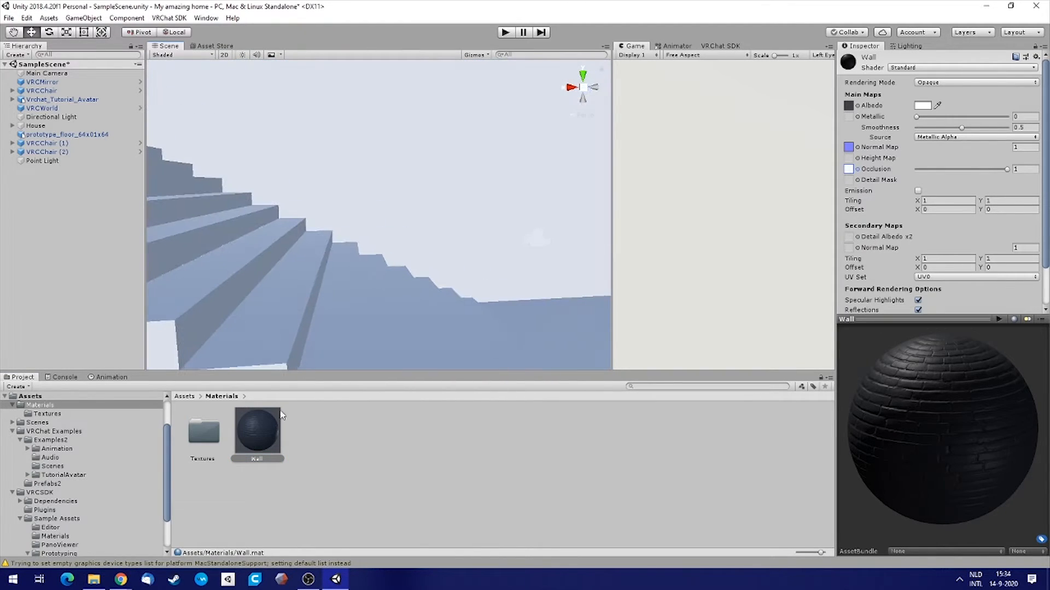
# Apply the Wall material to the wall sections beside the staircase and check the brick surface up close.
pyautogui.moveTo(291, 408); pyautogui.dragTo(326, 202)
pyautogui.moveTo(272, 426); pyautogui.dragTo(516, 200)
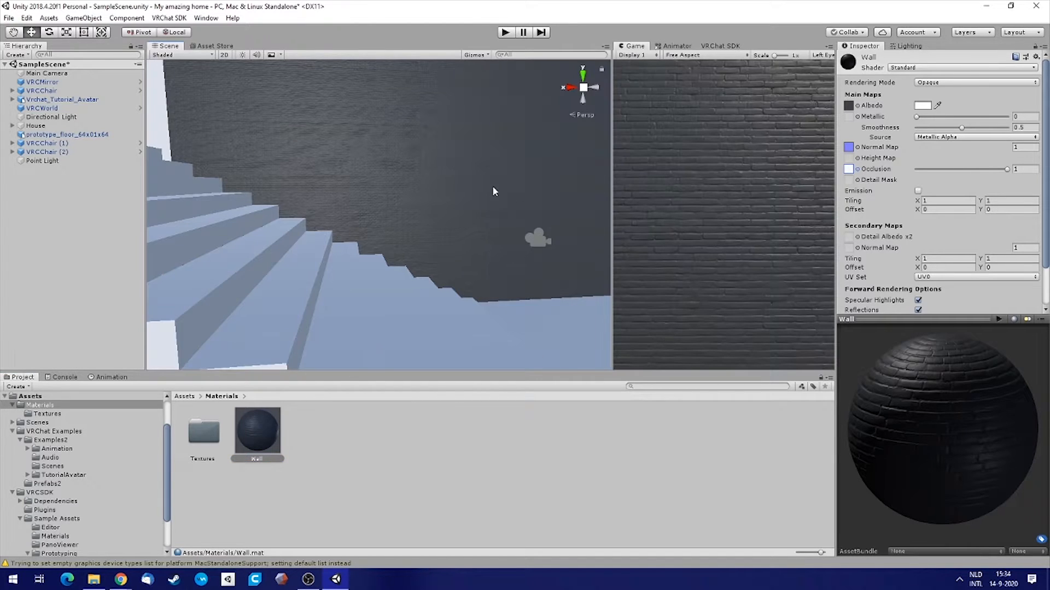
pyautogui.moveTo(516, 200); pyautogui.dragTo(343, 174, button='right')
pyautogui.moveTo(253, 437); pyautogui.dragTo(363, 136)
pyautogui.moveTo(363, 136); pyautogui.dragTo(319, 236, button='right')
pyautogui.moveTo(441, 241); pyautogui.dragTo(674, 229, button='right')
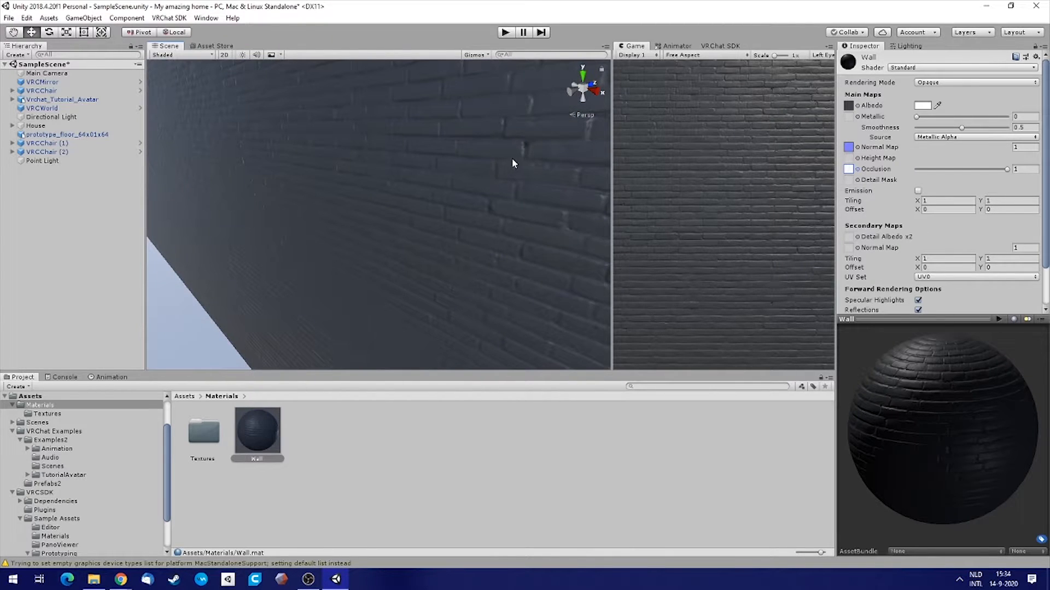
pyautogui.moveTo(527, 170); pyautogui.dragTo(428, 230, button='right')
# Enlarge the Wall material's property area and set its main tiling to X 3 and Y 3.
pyautogui.click(264, 430)
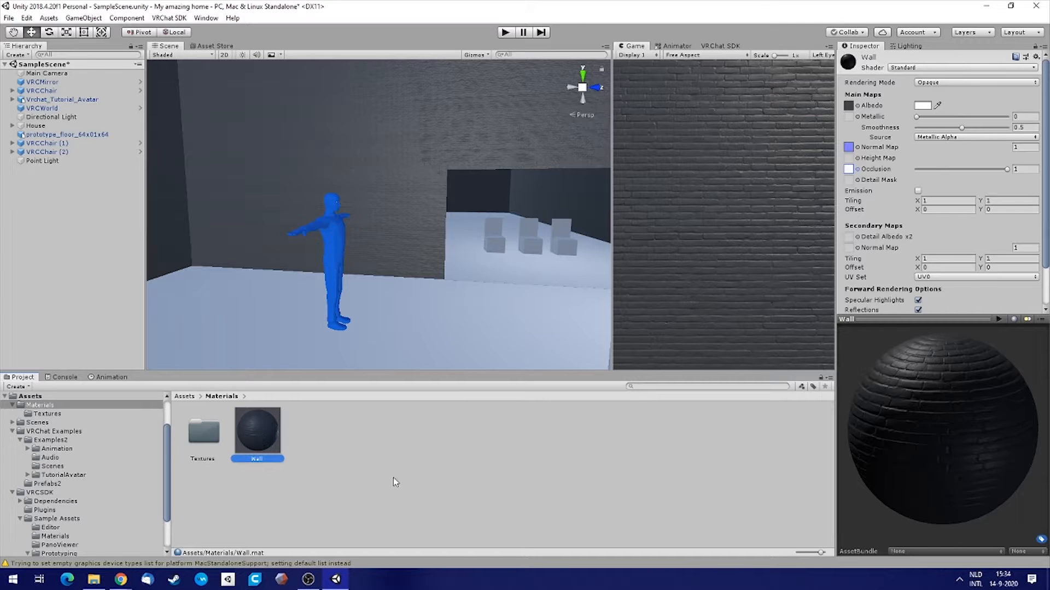
pyautogui.moveTo(953, 318); pyautogui.dragTo(959, 438)
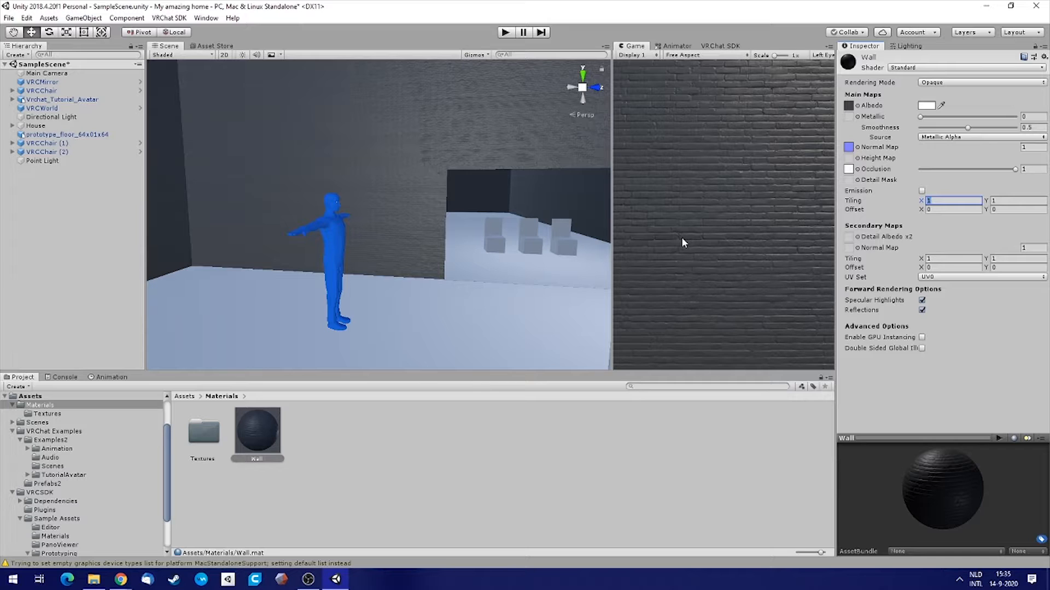
pyautogui.write('3')
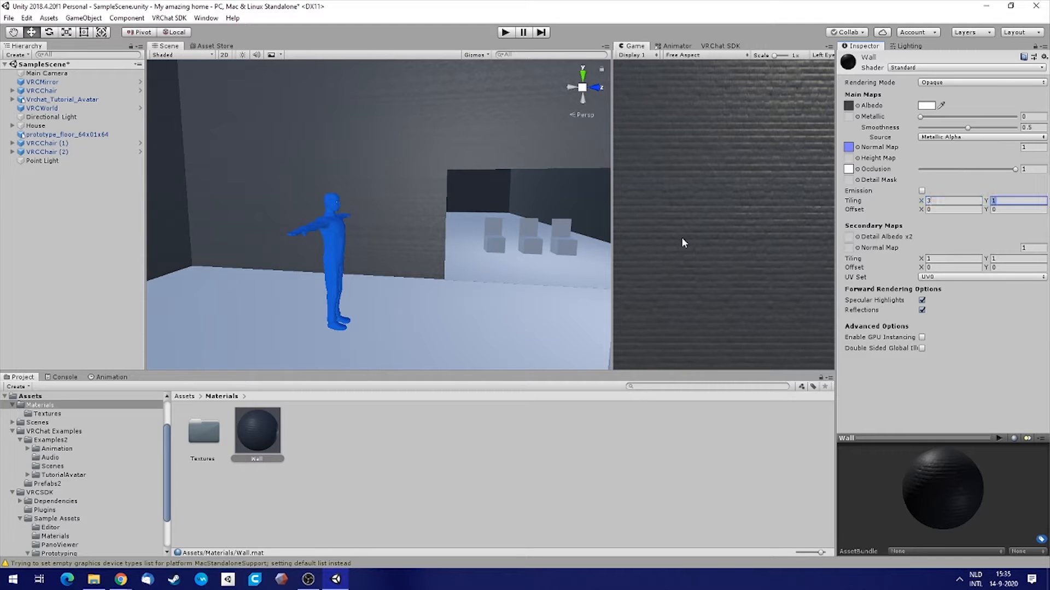
pyautogui.write('3')
pyautogui.keyDown('alt'); pyautogui.moveTo(589, 254); pyautogui.dragTo(452, 198); pyautogui.keyUp('alt')
pyautogui.press('s')
pyautogui.moveTo(452, 198); pyautogui.dragTo(453, 197, button='right')
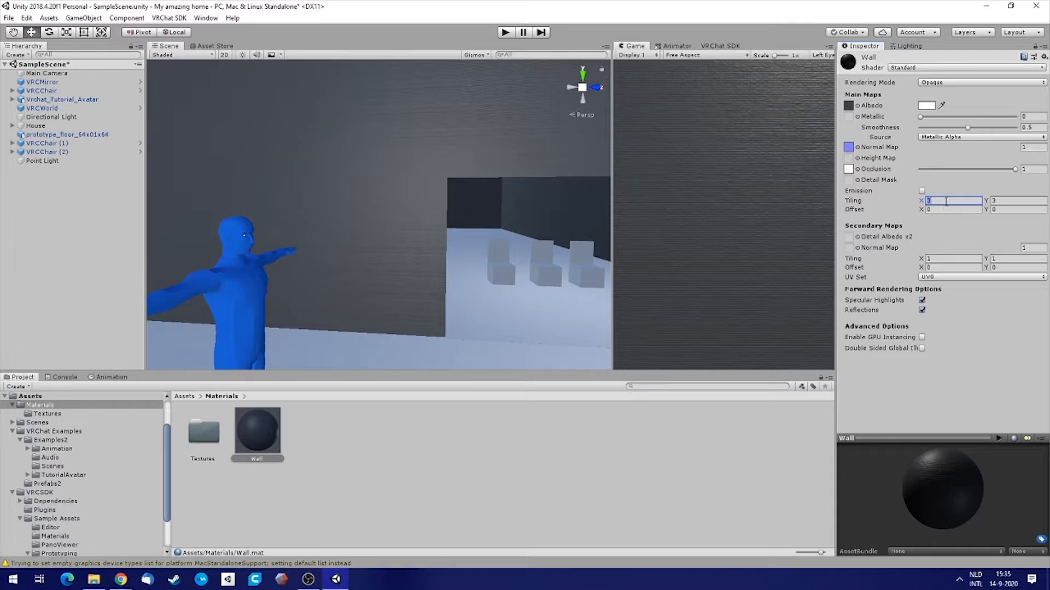
# Set the Wall material's main tiling to 0.5 in both X and Y and view the bricks.
pyautogui.write('5')
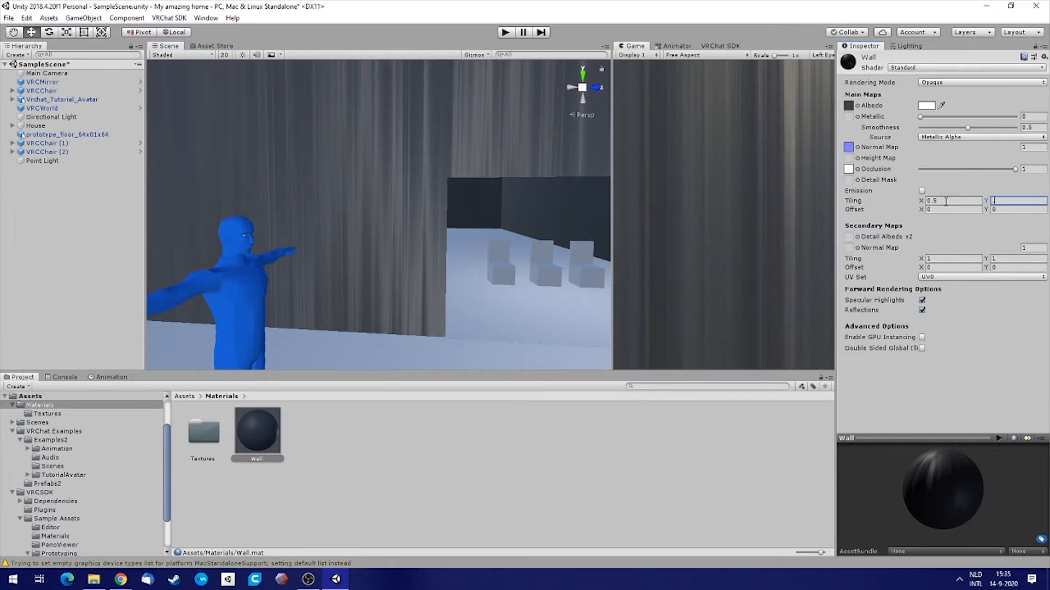
pyautogui.moveTo(373, 236); pyautogui.dragTo(439, 221, button='right')
pyautogui.press('s')
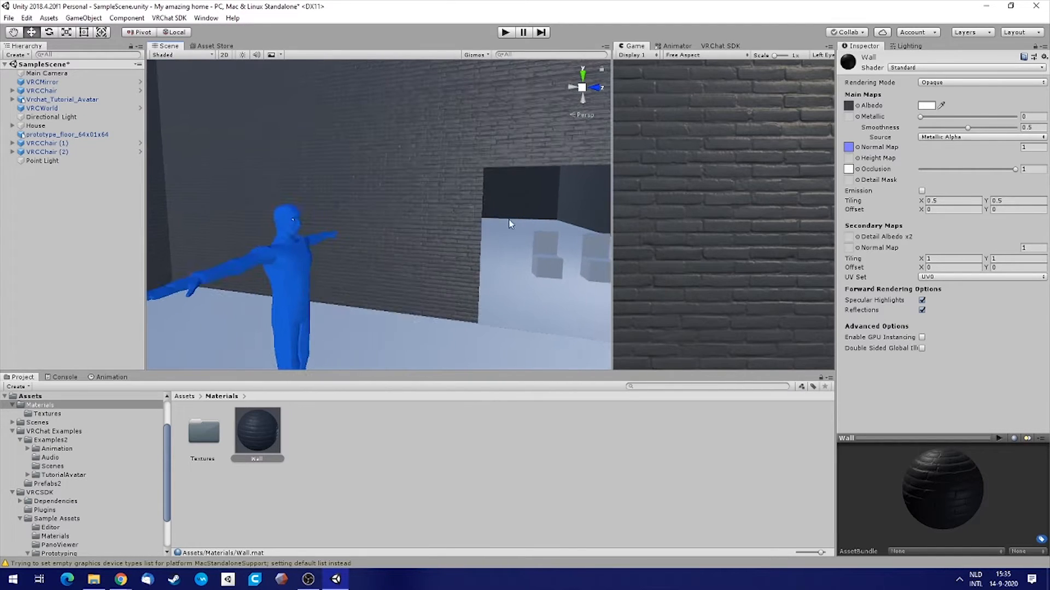
# Set the Wall material's main tiling to 0.2 in X and Y and compare the brick size with the avatar.
pyautogui.write('22')
pyautogui.moveTo(426, 247); pyautogui.dragTo(469, 252, button='right')
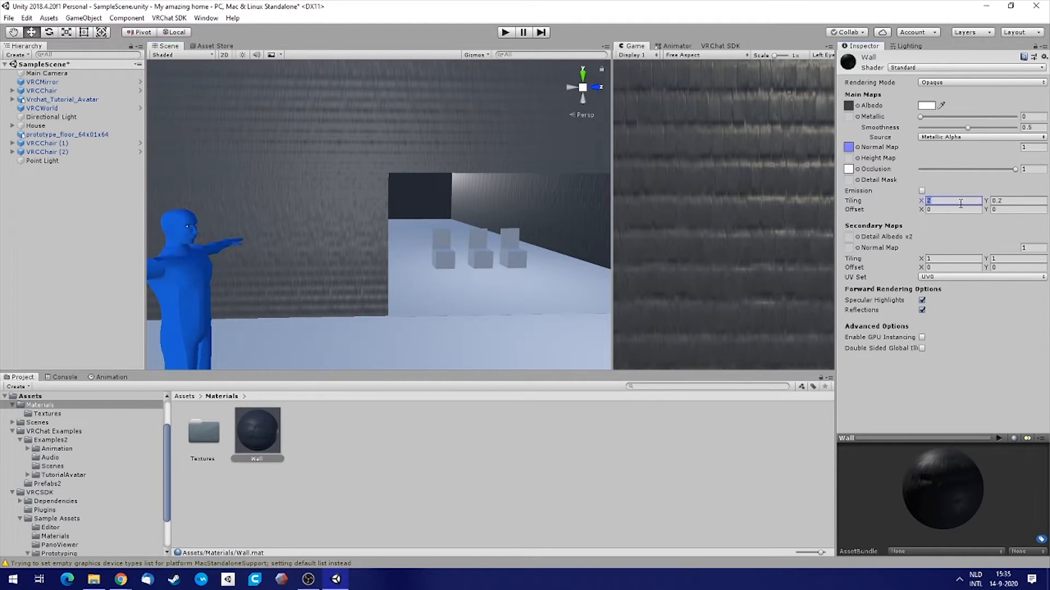
pyautogui.write('.2')
pyautogui.moveTo(427, 179); pyautogui.dragTo(389, 210, button='right')
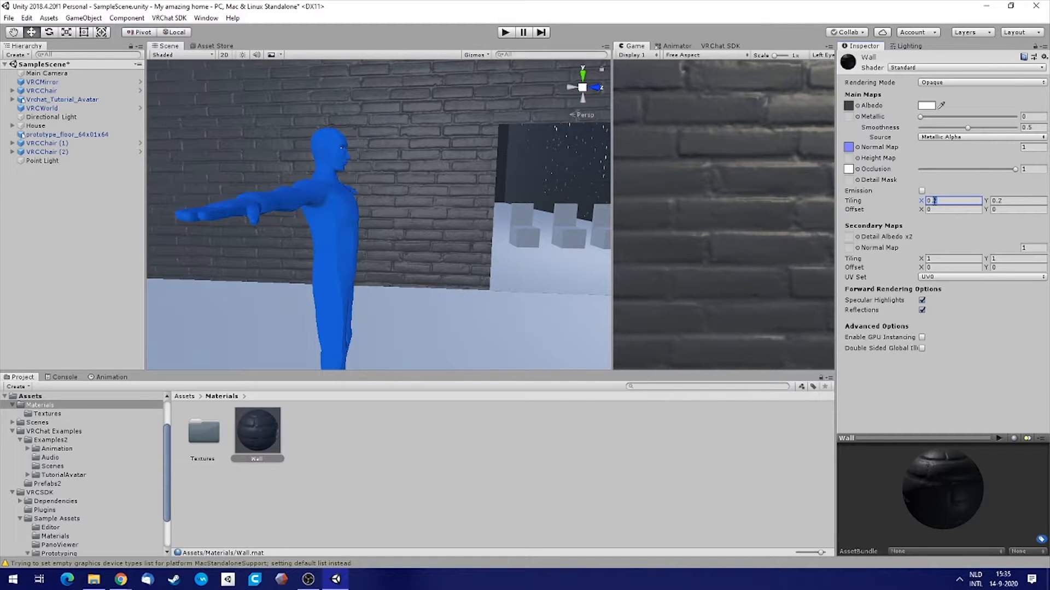
# Set the Wall material's main tiling to X 0.33 and Y 0.33 and check the walls around the room.
pyautogui.write('33')
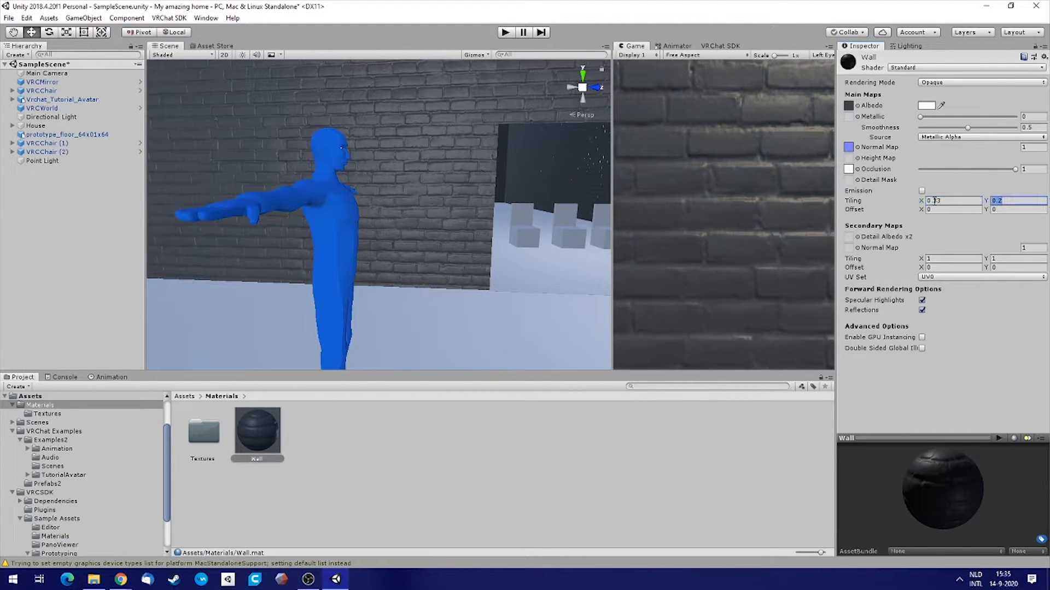
pyautogui.write('.33')
pyautogui.moveTo(465, 223); pyautogui.dragTo(433, 211, button='right')
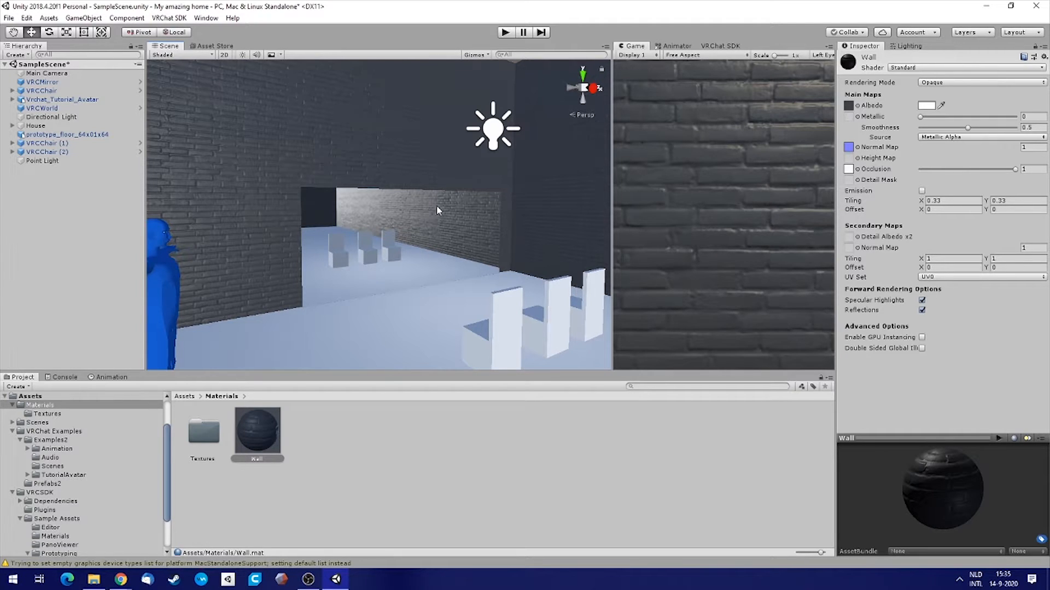
pyautogui.moveTo(535, 213); pyautogui.dragTo(507, 220, button='right')
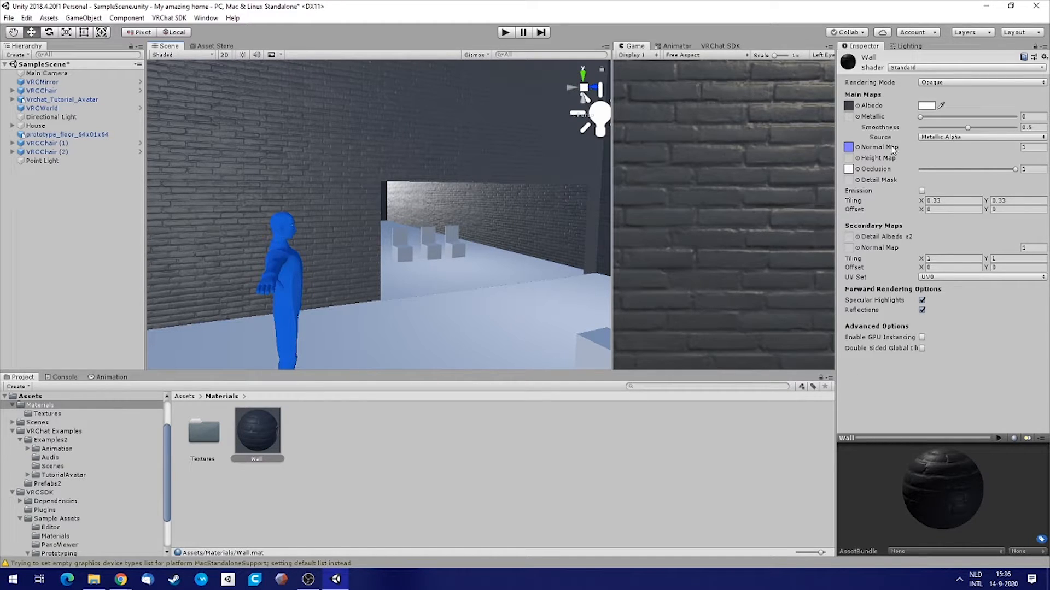
# Try the Cutout and Fade rendering modes on the Wall material and inspect the walls in the scene.
pyautogui.click(932, 81)
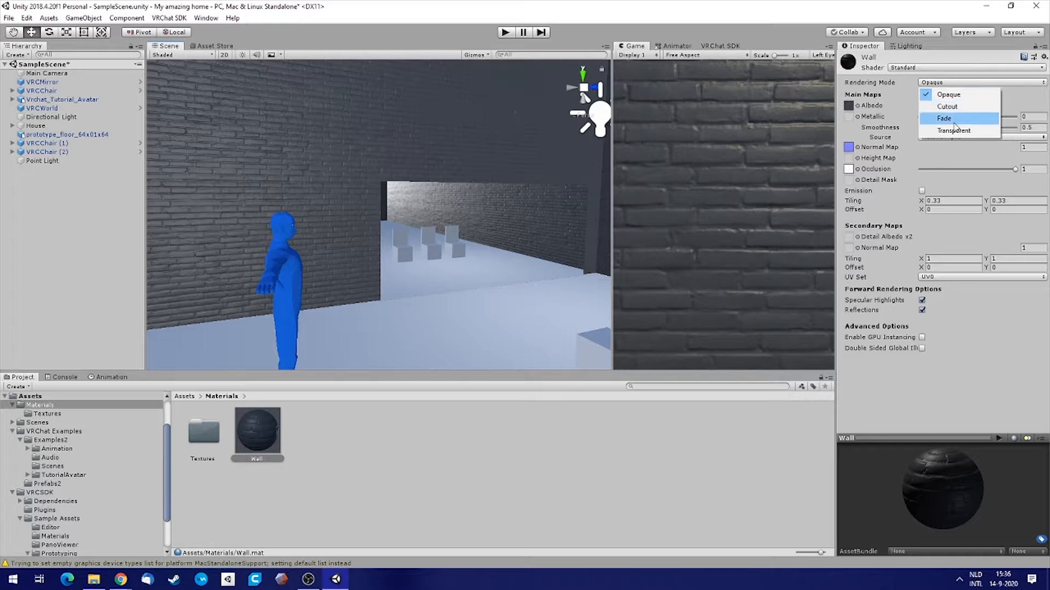
pyautogui.click(957, 108)
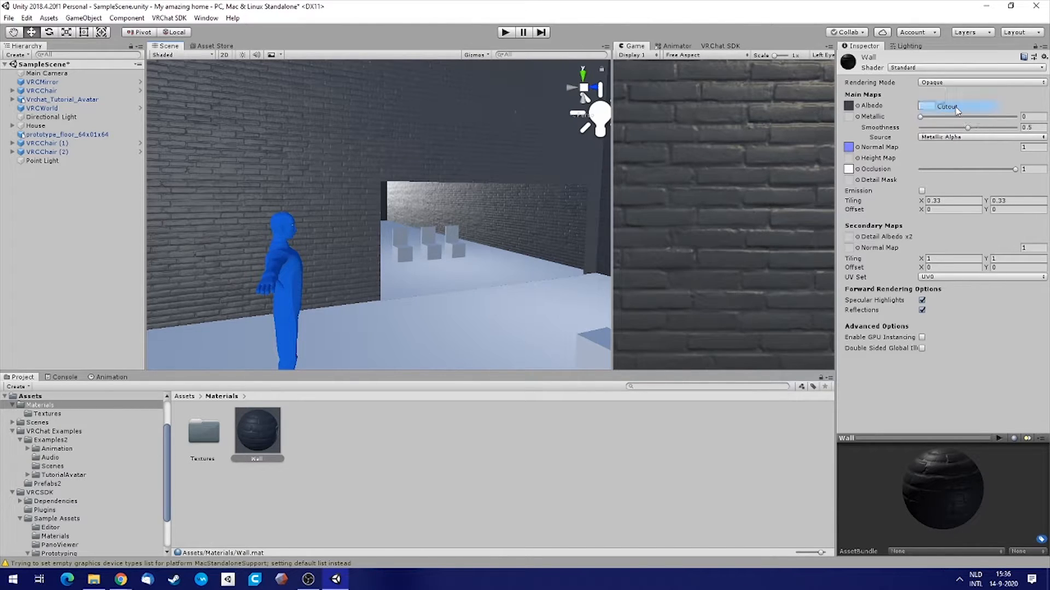
pyautogui.click(938, 84)
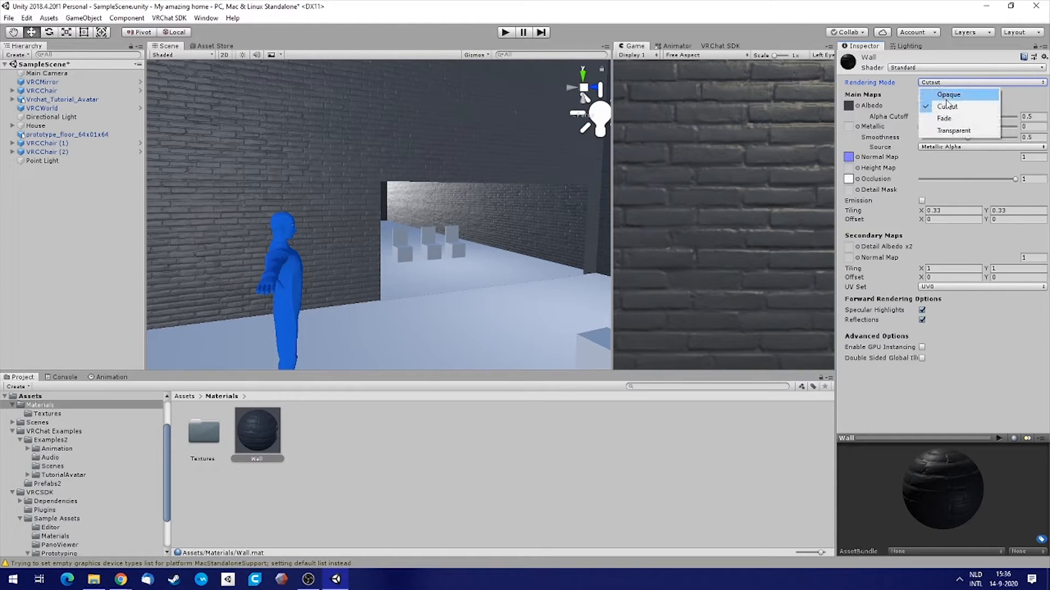
pyautogui.click(955, 119)
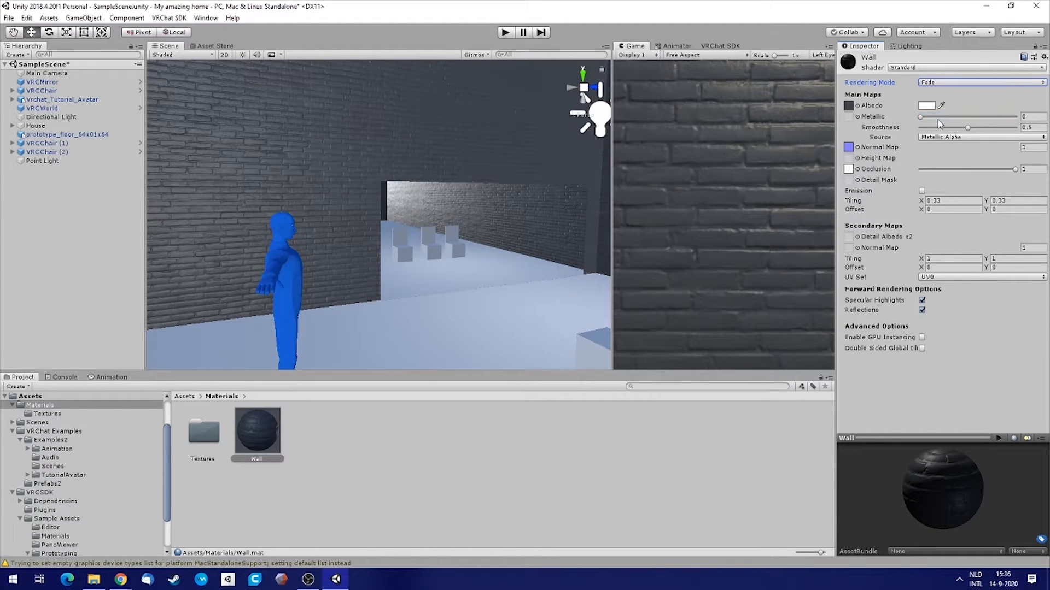
pyautogui.keyDown('alt'); pyautogui.moveTo(427, 230); pyautogui.dragTo(350, 225); pyautogui.keyUp('alt')
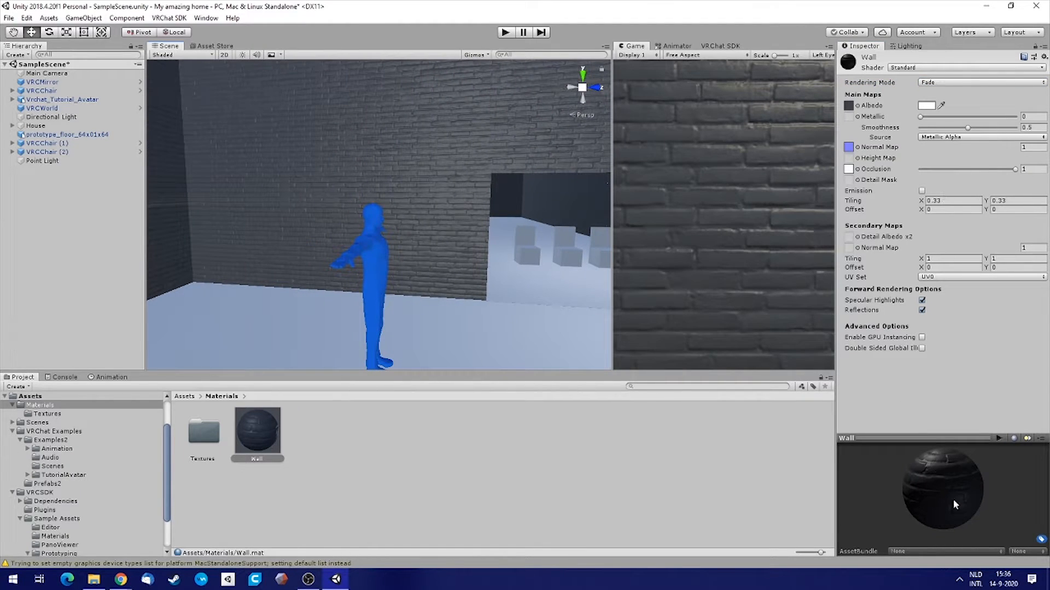
pyautogui.keyDown('alt'); pyautogui.moveTo(472, 177); pyautogui.dragTo(578, 169); pyautogui.keyUp('alt')
pyautogui.moveTo(578, 168); pyautogui.dragTo(579, 141, button='right')
pyautogui.press('a')
pyautogui.press('d')
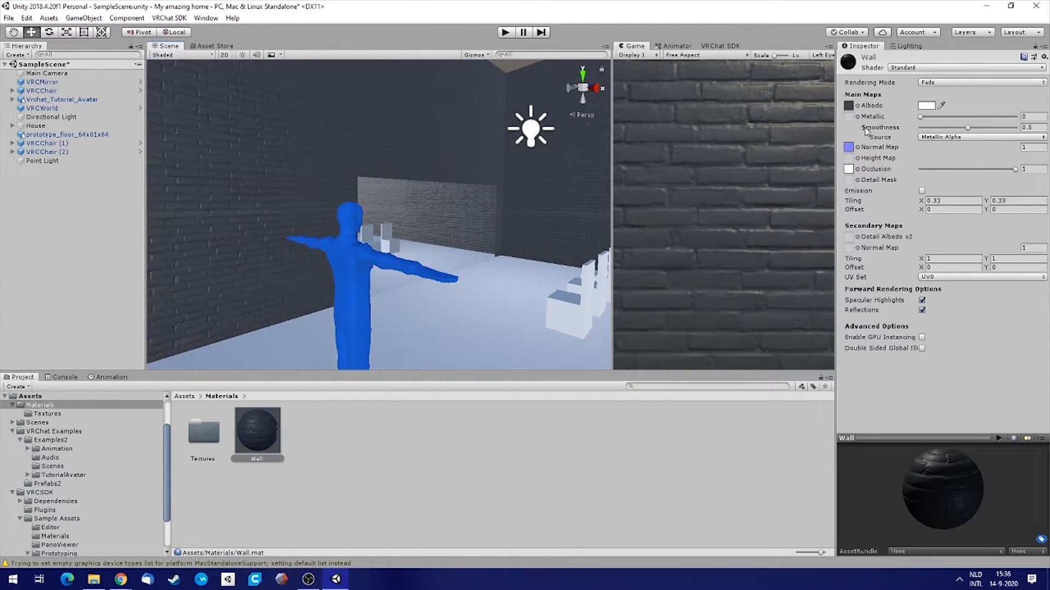
# Set the Wall material's rendering mode to Transparent and inspect the walls around the avatar.
pyautogui.click(936, 82)
pyautogui.click(954, 130)
pyautogui.keyDown('alt'); pyautogui.moveTo(520, 210); pyautogui.dragTo(415, 214); pyautogui.keyUp('alt')
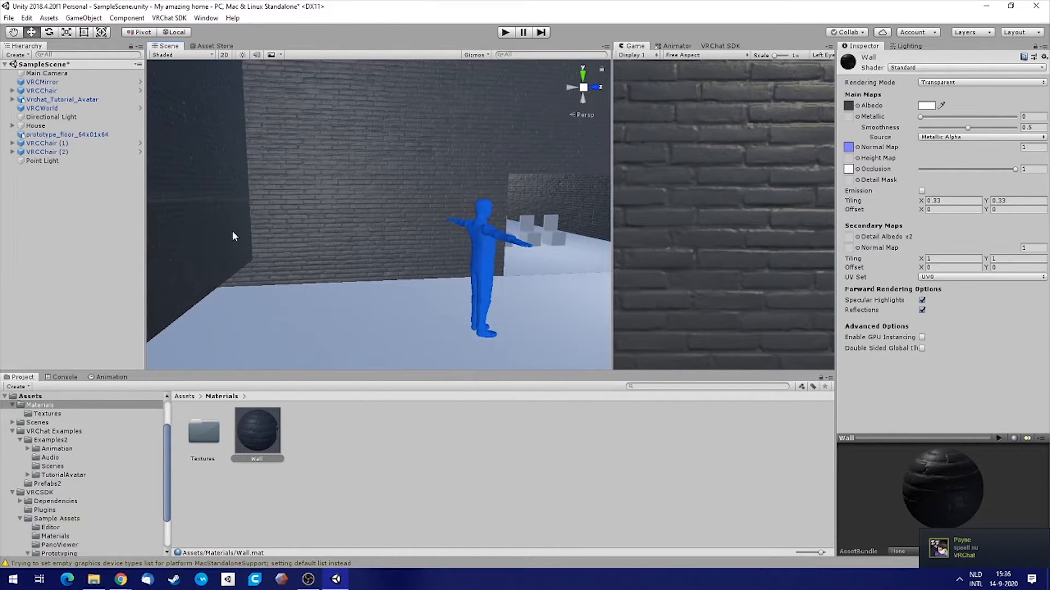
pyautogui.keyDown('alt'); pyautogui.moveTo(199, 270); pyautogui.dragTo(171, 247); pyautogui.keyUp('alt')
pyautogui.moveTo(171, 246); pyautogui.dragTo(167, 245, button='right')
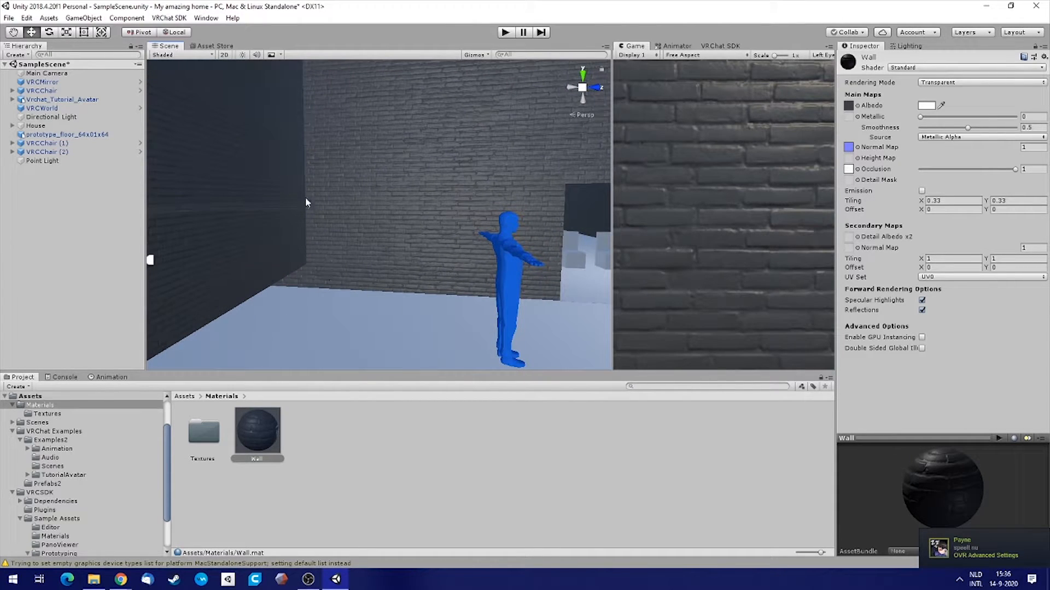
pyautogui.keyDown('alt'); pyautogui.moveTo(448, 211); pyautogui.dragTo(512, 276); pyautogui.keyUp('alt')
# Set the Wall material's rendering mode to Opaque and inspect the walls around the room.
pyautogui.click(954, 82)
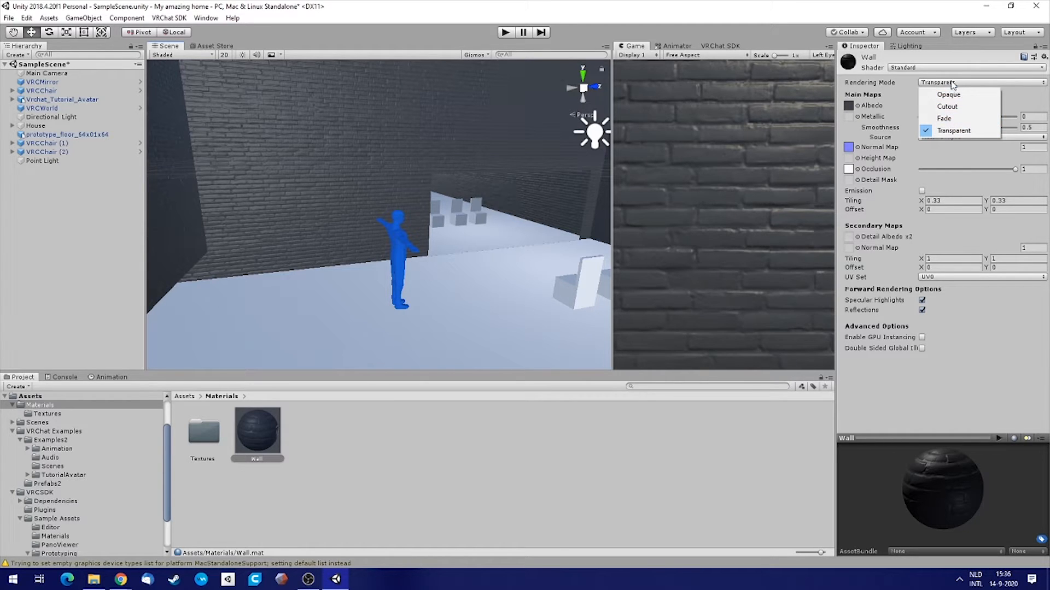
pyautogui.click(907, 86)
pyautogui.click(939, 84)
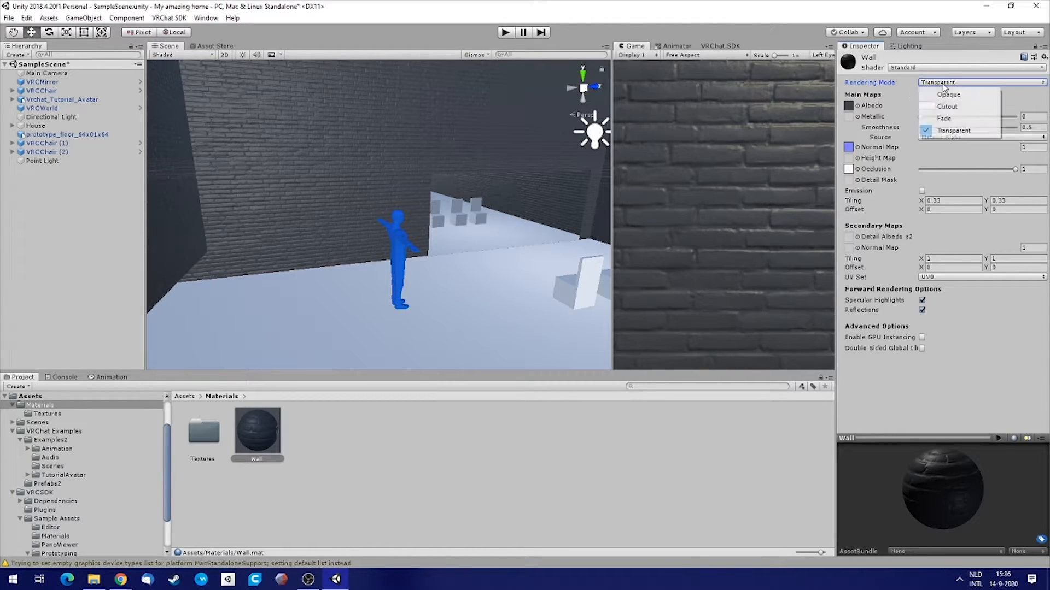
pyautogui.click(951, 93)
pyautogui.moveTo(360, 164); pyautogui.dragTo(497, 122, button='right')
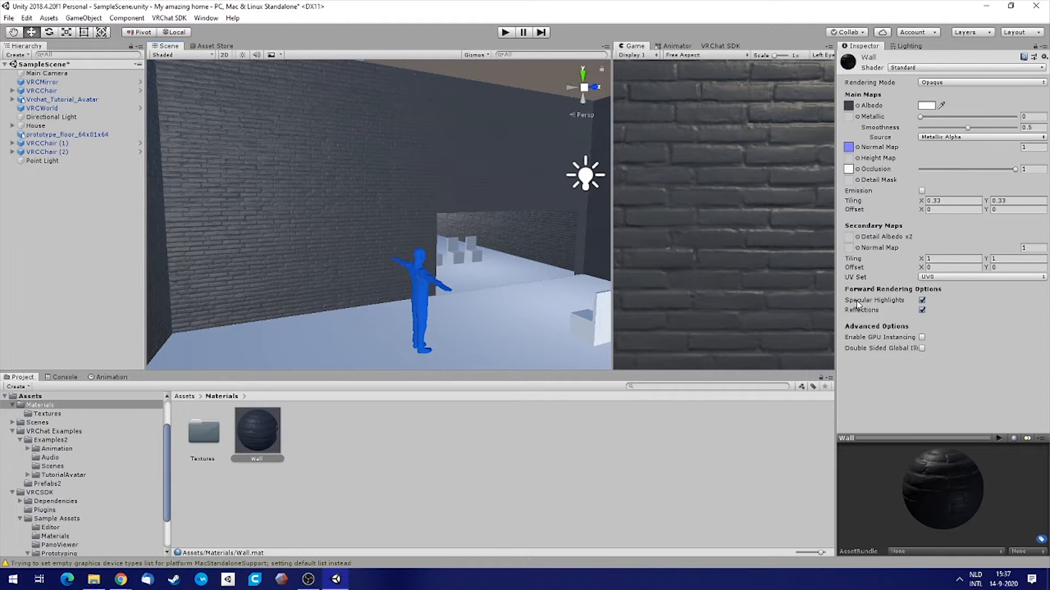
pyautogui.moveTo(473, 231); pyautogui.dragTo(917, 39, button='right')
pyautogui.moveTo(442, 142); pyautogui.dragTo(487, 116, button='right')
pyautogui.moveTo(474, 159); pyautogui.dragTo(428, 181, button='right')
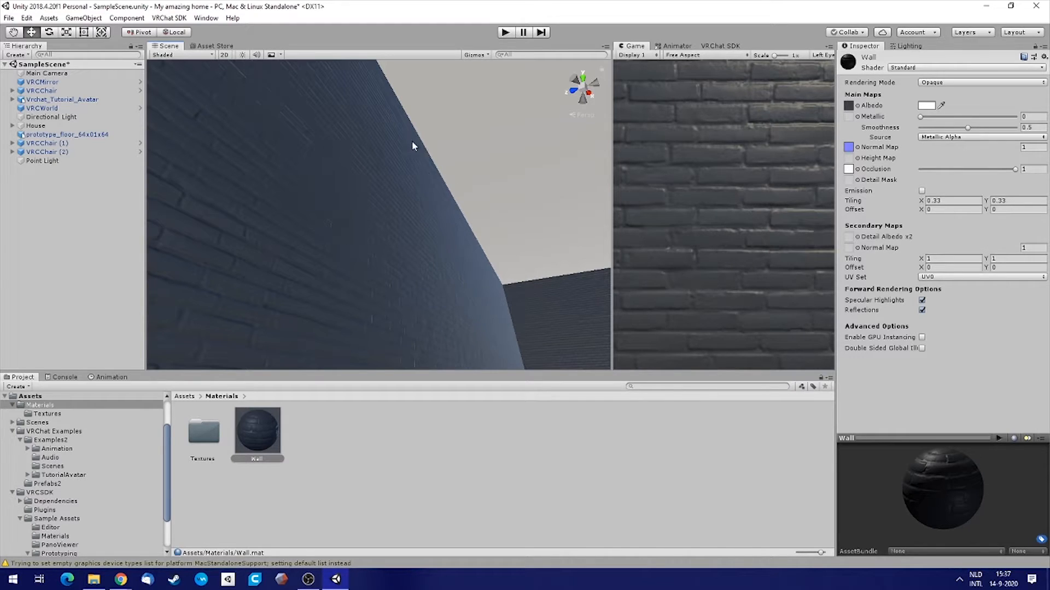
# Switch the Wall material's Specular Highlights off and on again to compare the brick shading.
pyautogui.click(921, 300)
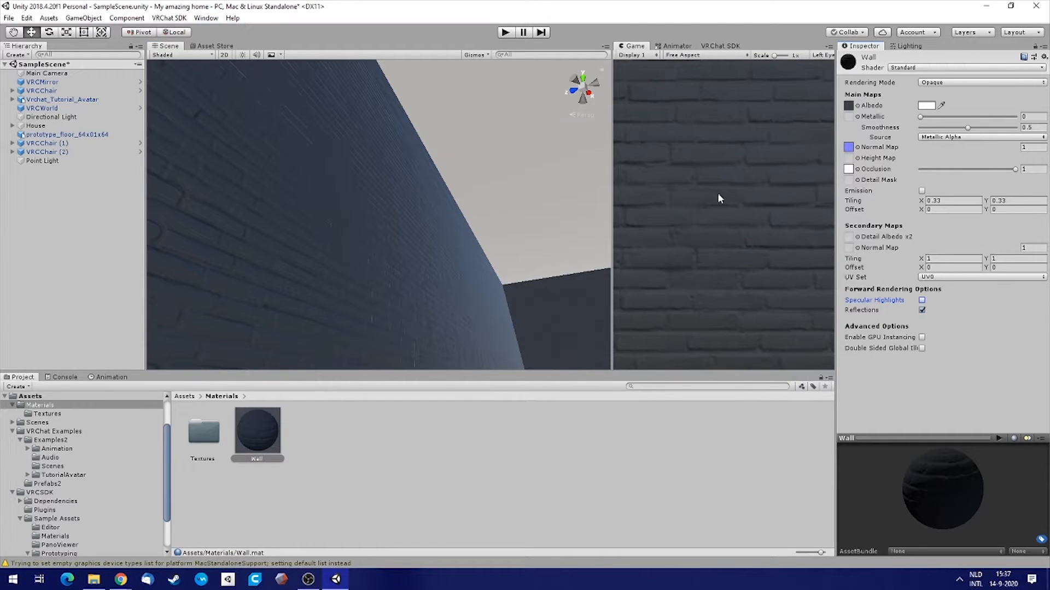
pyautogui.click(922, 301)
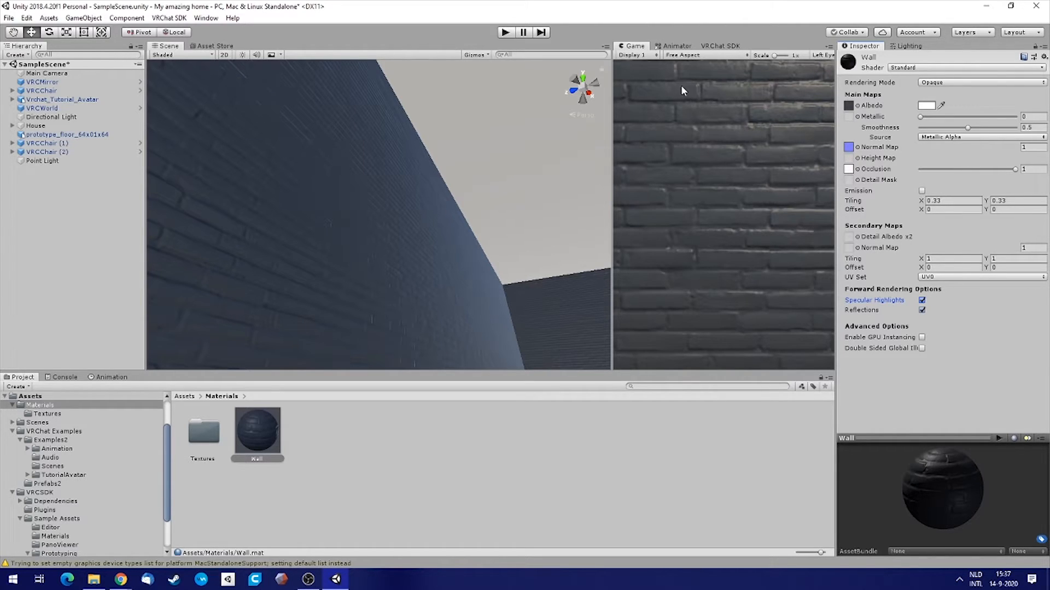
pyautogui.click(921, 301)
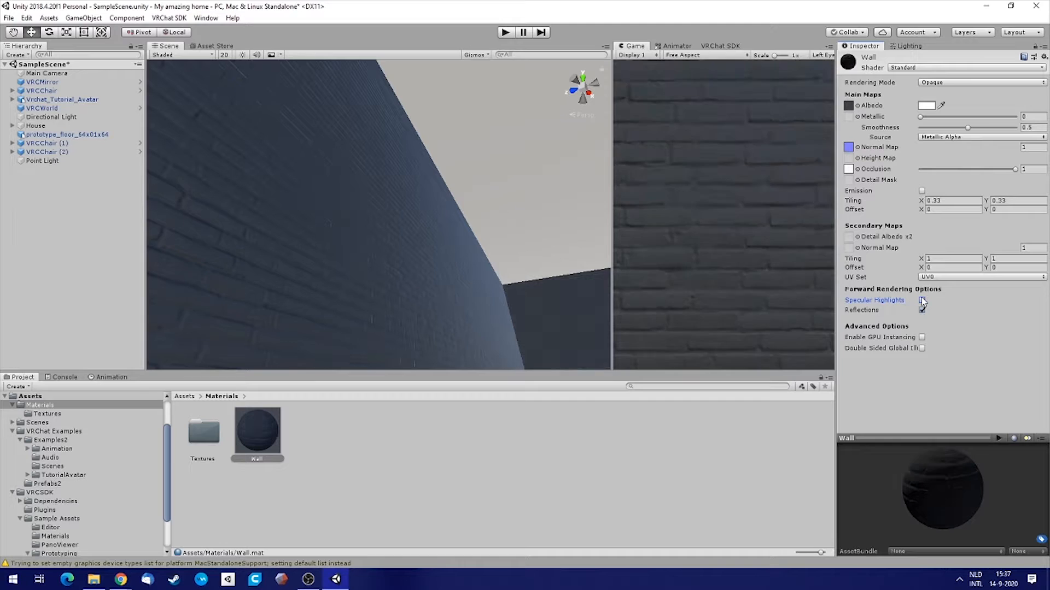
pyautogui.click(922, 301)
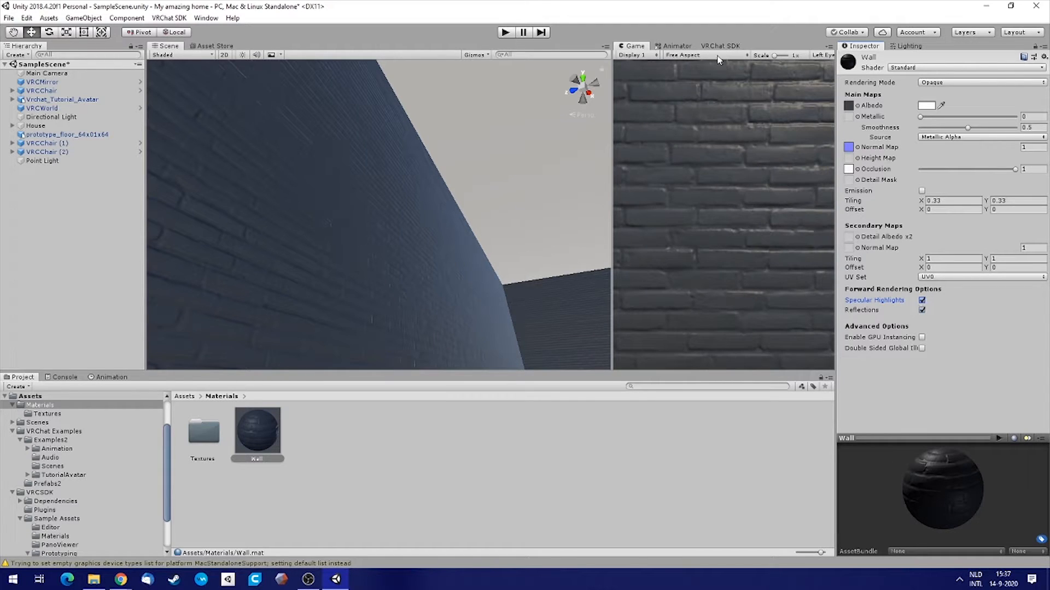
# Disable and re-enable the Wall material's Reflections to compare how the brick surface looks.
pyautogui.moveTo(488, 262); pyautogui.dragTo(382, 200, button='right')
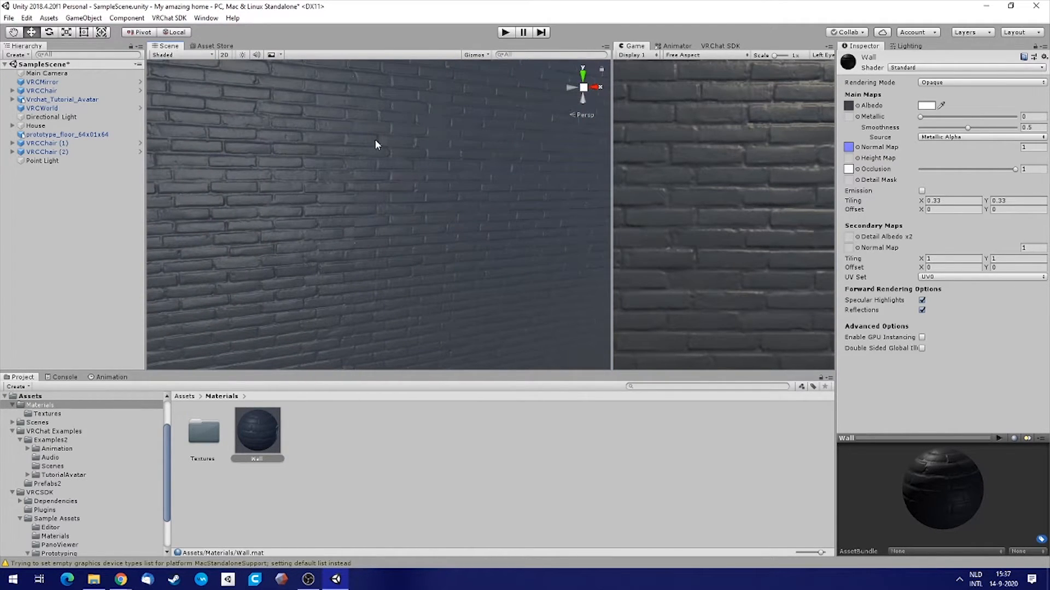
pyautogui.moveTo(478, 154); pyautogui.dragTo(376, 173, button='right')
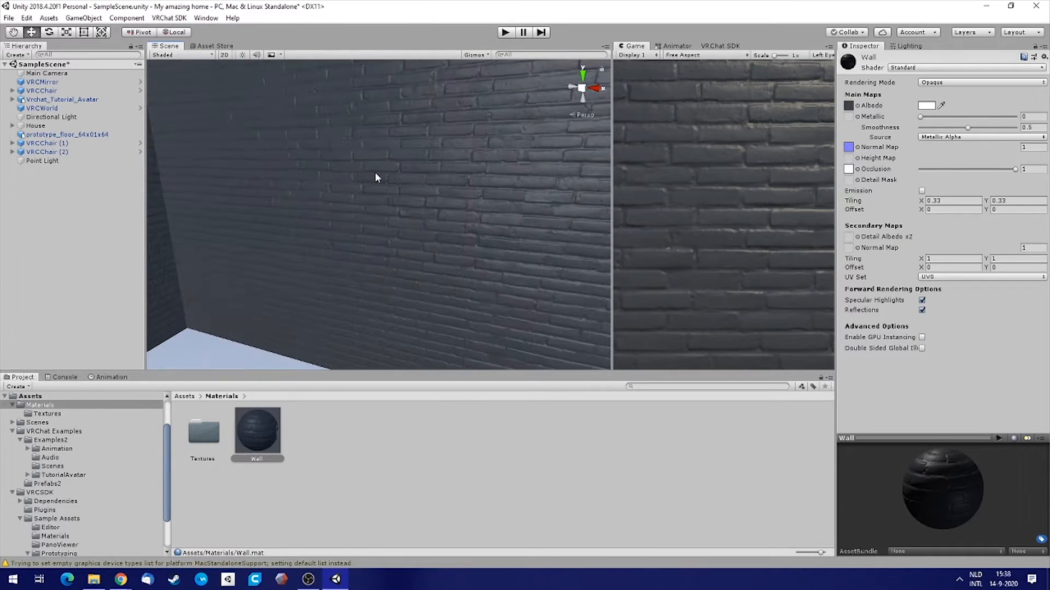
pyautogui.click(922, 310)
pyautogui.moveTo(590, 230); pyautogui.dragTo(605, 293, button='right')
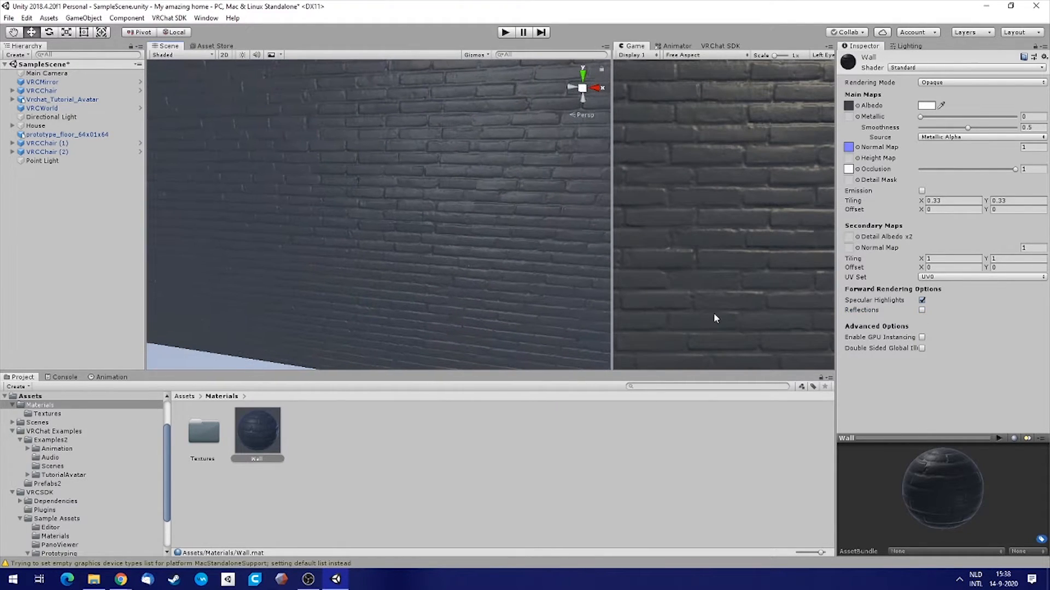
pyautogui.click(922, 310)
# Enable GPU Instancing on the Wall material and inspect the walls around the avatar.
pyautogui.moveTo(394, 159); pyautogui.dragTo(200, 208, button='right')
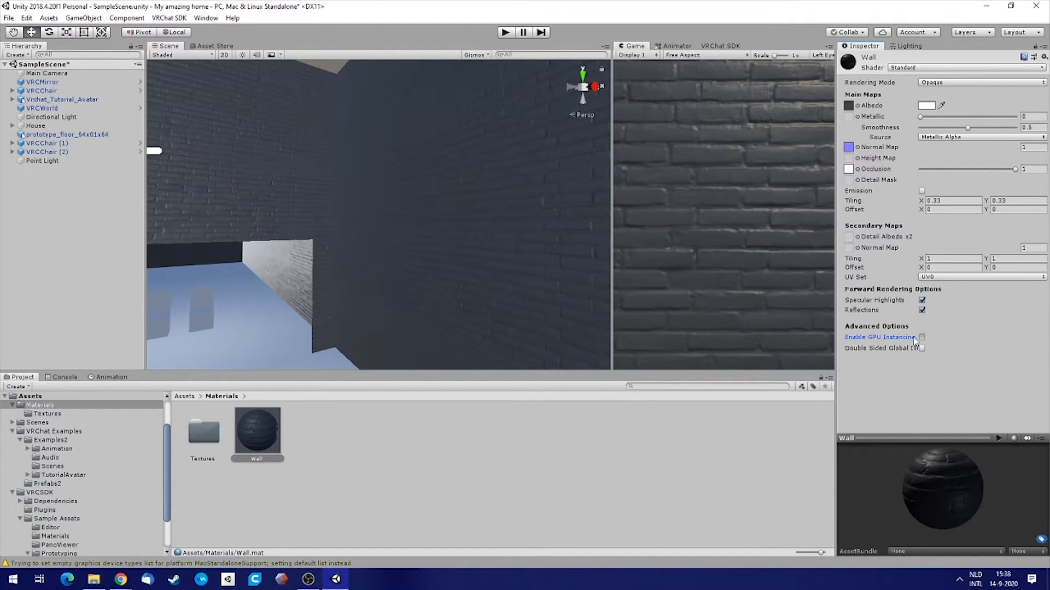
pyautogui.moveTo(397, 199); pyautogui.dragTo(520, 230, button='right')
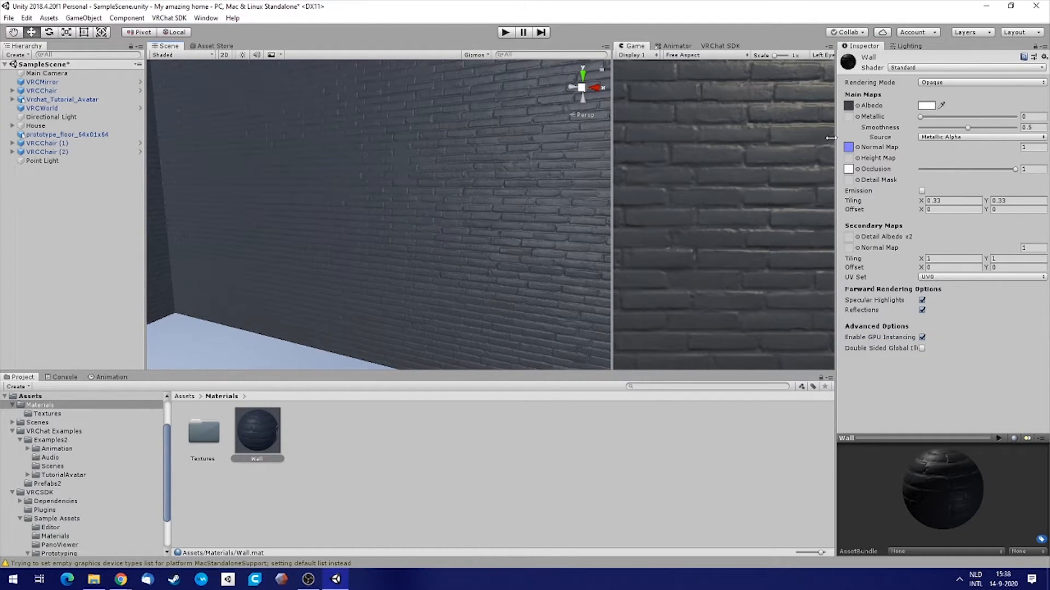
pyautogui.moveTo(365, 186); pyautogui.dragTo(495, 210, button='right')
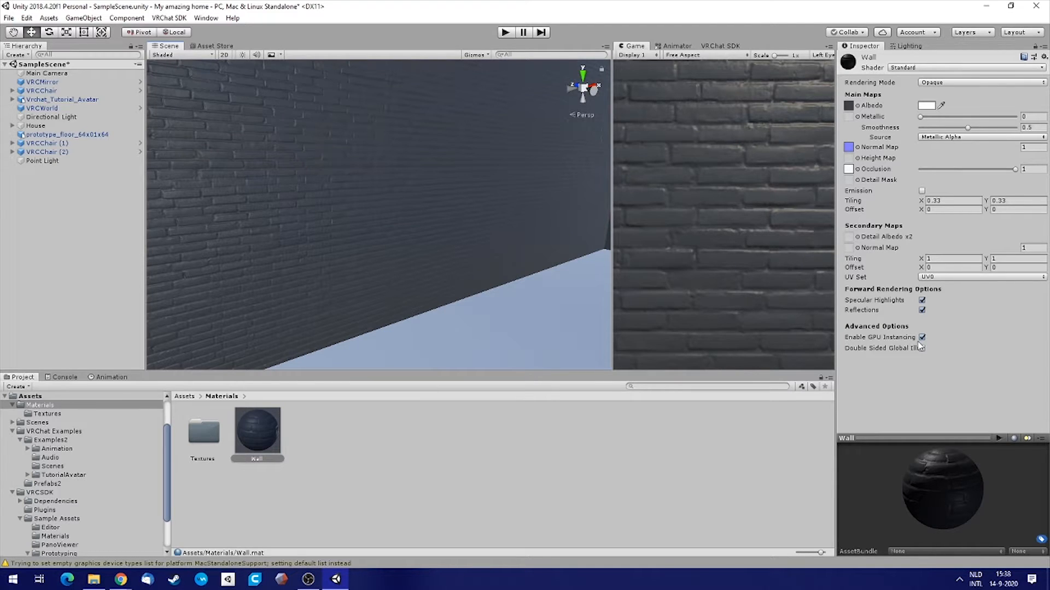
pyautogui.moveTo(512, 231); pyautogui.dragTo(423, 165, button='right')
pyautogui.moveTo(374, 209); pyautogui.dragTo(218, 256, button='right')
pyautogui.moveTo(431, 268); pyautogui.dragTo(363, 272, button='right')
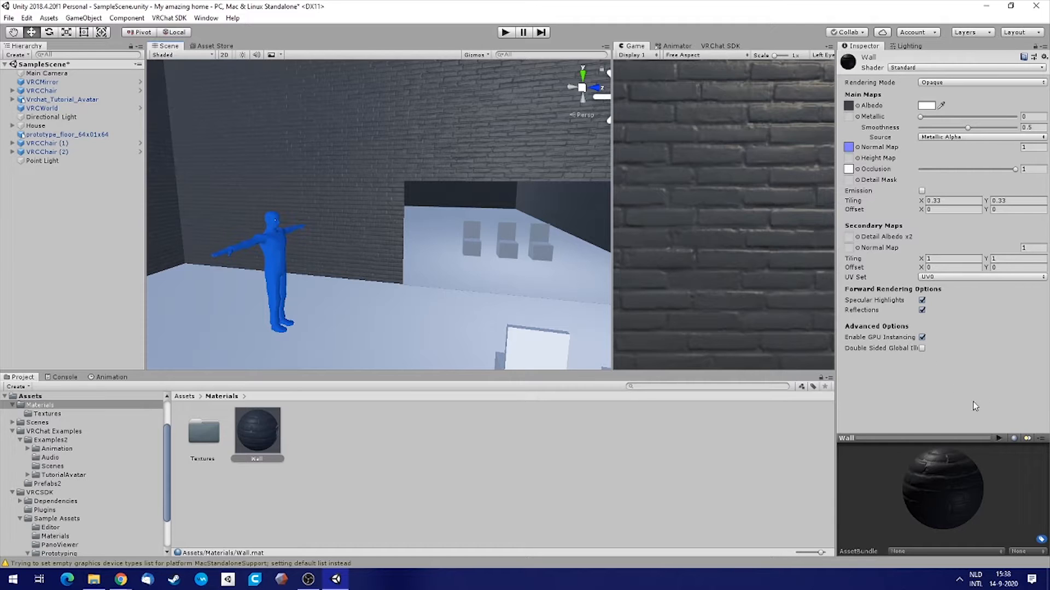
pyautogui.moveTo(595, 202); pyautogui.dragTo(563, 198, button='right')
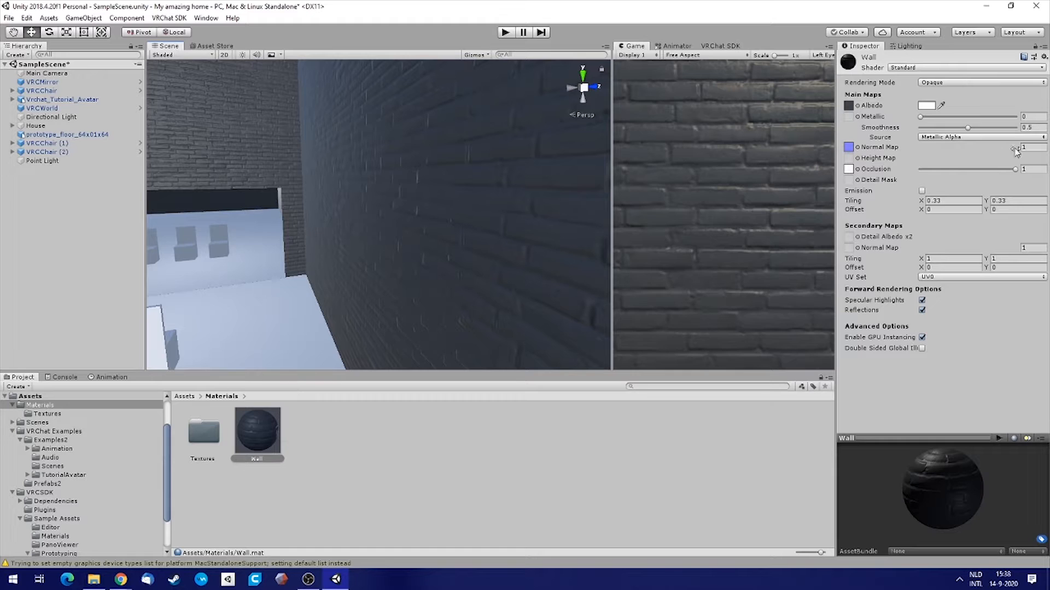
# Try a normal map strength of 1.03 on the Wall material, inspect the bricks and reset it to 1.
pyautogui.moveTo(1009, 148)
pyautogui.mouseDown()
pyautogui.moveTo(993, 155)
pyautogui.moveTo(1042, 160)
pyautogui.moveTo(1015, 160)
pyautogui.mouseUp()
pyautogui.keyDown('alt'); pyautogui.moveTo(454, 183); pyautogui.dragTo(661, 195); pyautogui.keyUp('alt')
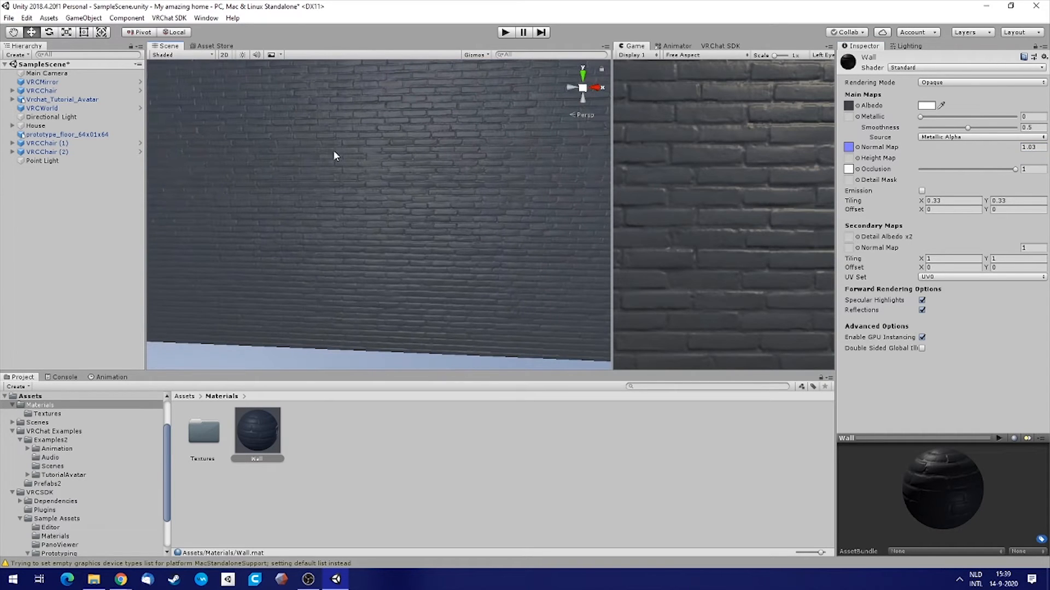
pyautogui.keyDown('alt'); pyautogui.moveTo(399, 211); pyautogui.dragTo(301, 181); pyautogui.keyUp('alt')
pyautogui.moveTo(302, 181); pyautogui.dragTo(983, 201, button='right')
pyautogui.press('s')
pyautogui.click(1038, 148)
pyautogui.write('1')
# Set the Wall material's Metallic value to 1 and inspect the brick wall.
pyautogui.moveTo(398, 229); pyautogui.dragTo(582, 164, button='right')
pyautogui.press('w')
pyautogui.moveTo(924, 119); pyautogui.dragTo(1006, 119)
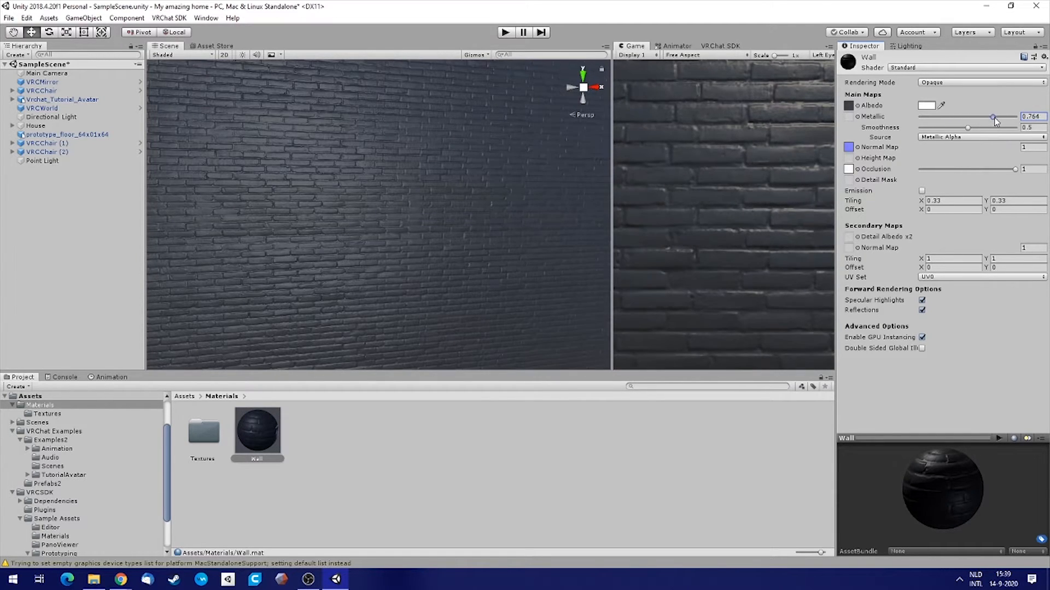
pyautogui.moveTo(1004, 121); pyautogui.dragTo(1025, 121)
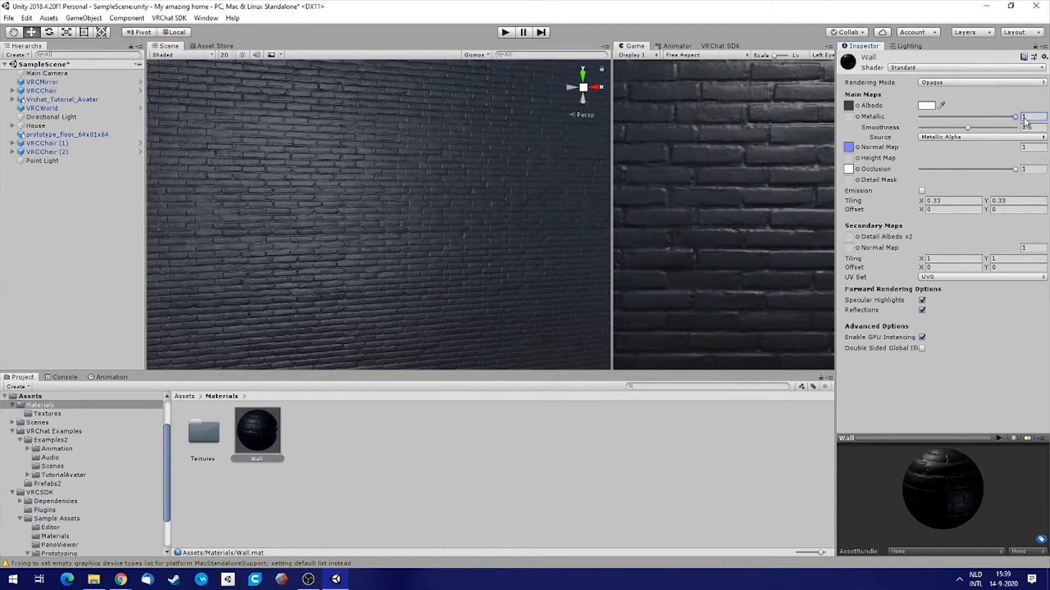
pyautogui.moveTo(525, 213); pyautogui.dragTo(372, 219, button='right')
# Try smoothness values of 0.58, 1 and about 0.46 on the Wall material and compare the brick shine.
pyautogui.moveTo(968, 129)
pyautogui.mouseDown()
pyautogui.moveTo(949, 130)
pyautogui.moveTo(979, 133)
pyautogui.mouseUp()
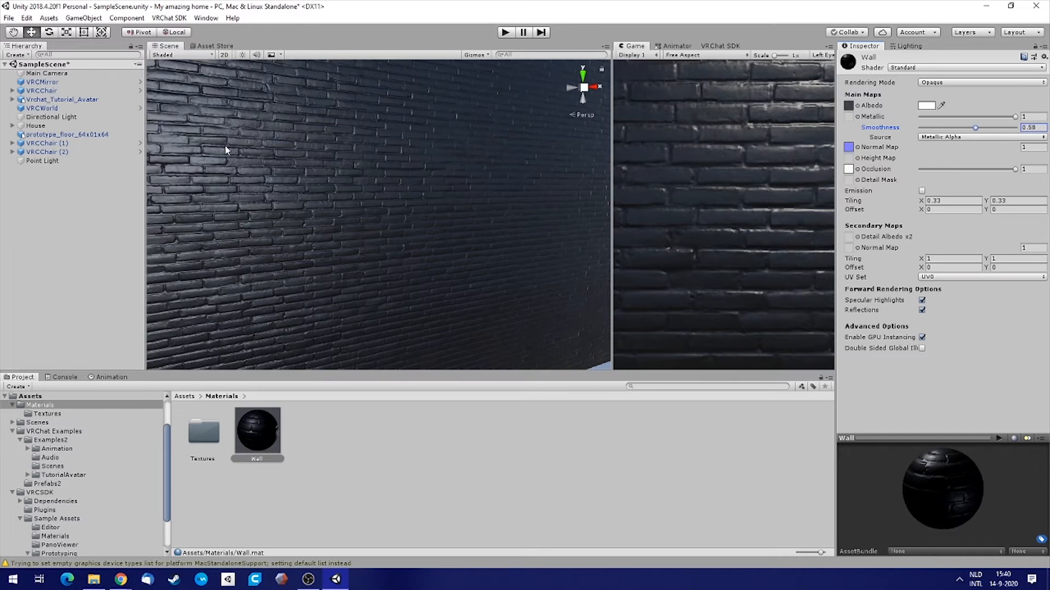
pyautogui.moveTo(462, 163); pyautogui.dragTo(488, 178, button='right')
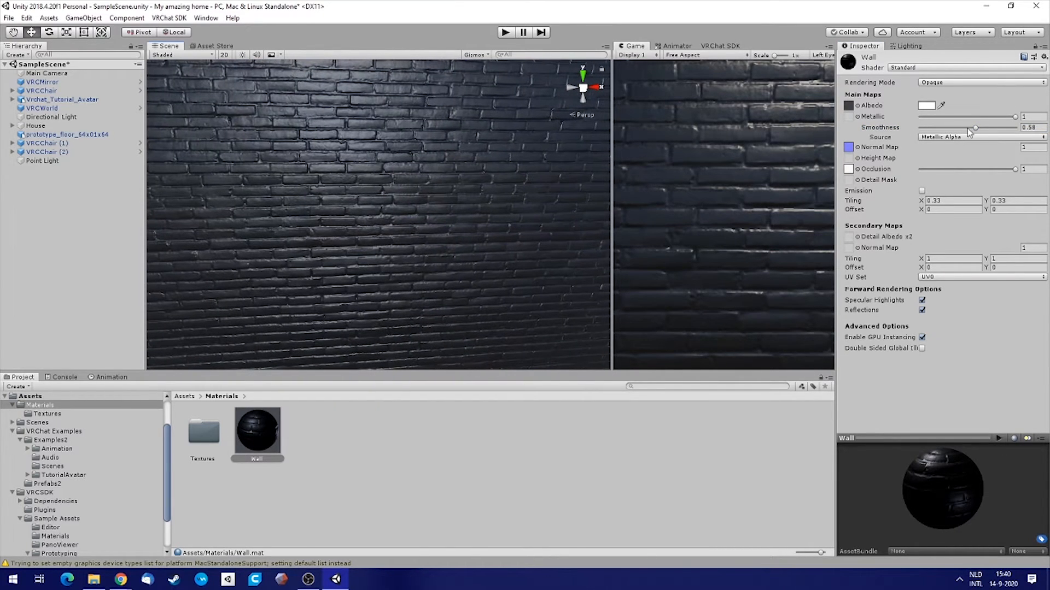
pyautogui.moveTo(979, 131); pyautogui.dragTo(1013, 134)
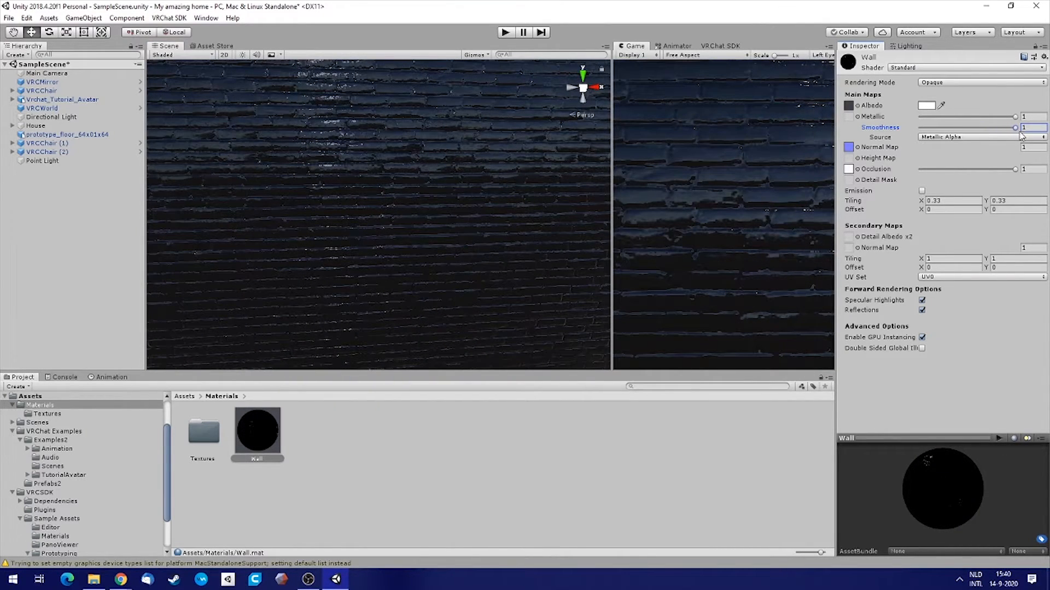
pyautogui.moveTo(552, 131); pyautogui.dragTo(454, 159, button='right')
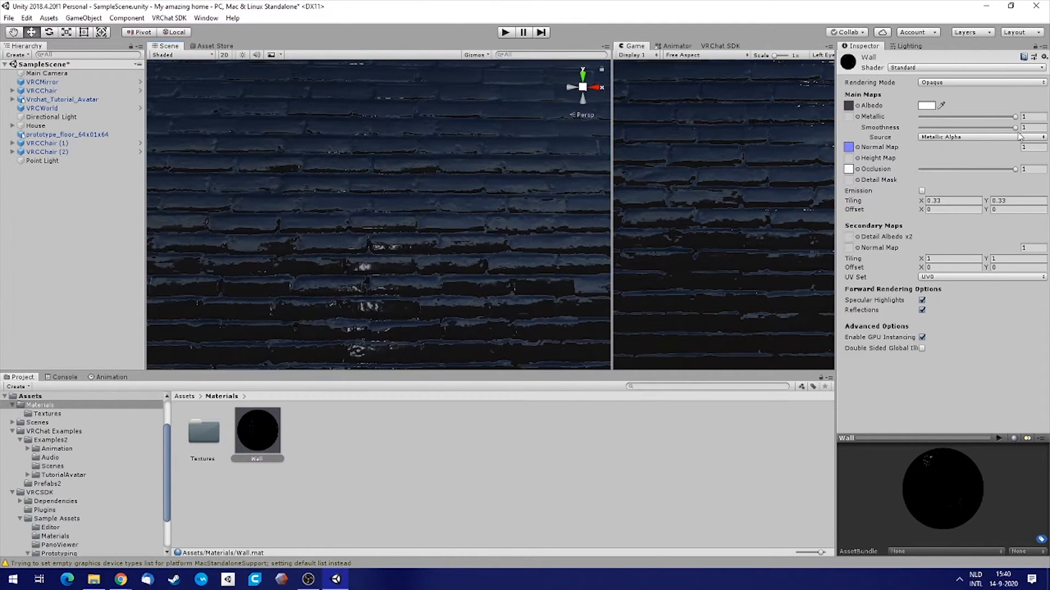
pyautogui.moveTo(1016, 131); pyautogui.dragTo(965, 131)
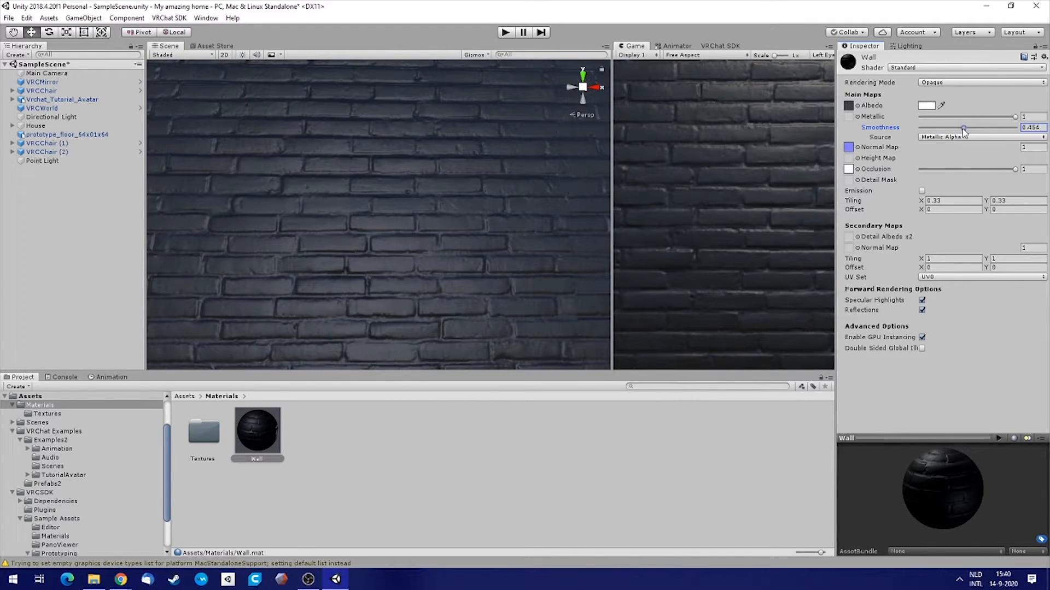
pyautogui.moveTo(481, 230); pyautogui.dragTo(274, 207, button='right')
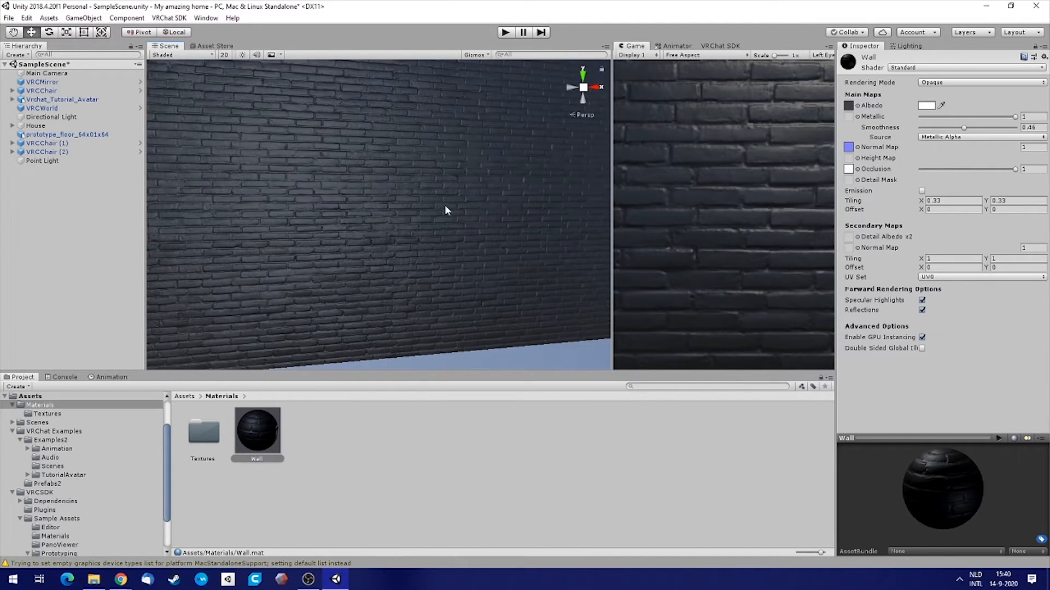
# Try a smoothness of 0.891 on the Wall material and check the reflections around the room.
pyautogui.moveTo(965, 130); pyautogui.dragTo(1007, 130)
pyautogui.moveTo(491, 186); pyautogui.dragTo(499, 156, button='right')
pyautogui.moveTo(293, 125); pyautogui.dragTo(427, 175, button='right')
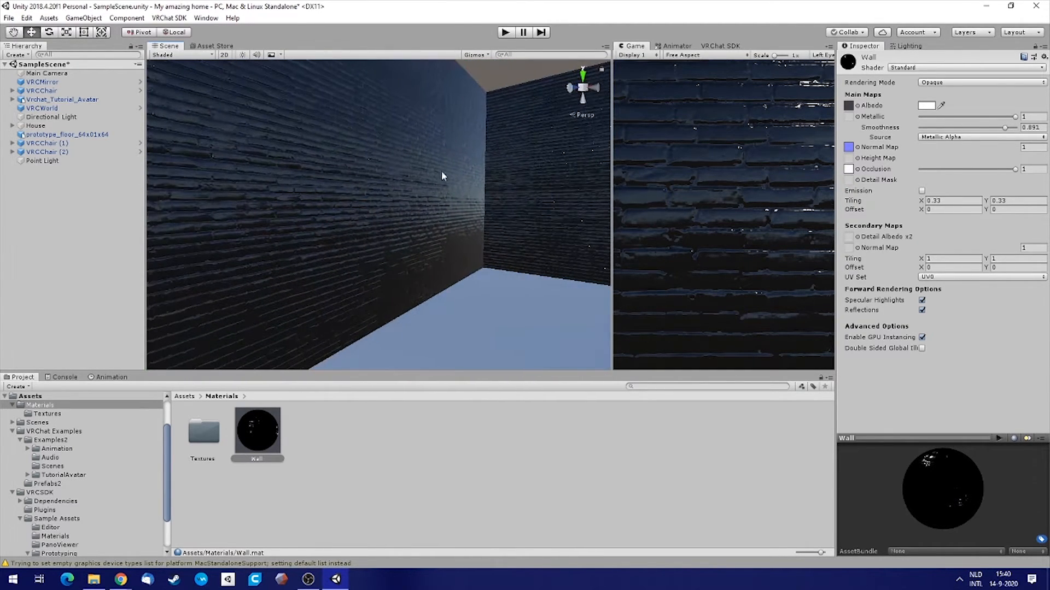
pyautogui.moveTo(329, 159); pyautogui.dragTo(423, 109, button='right')
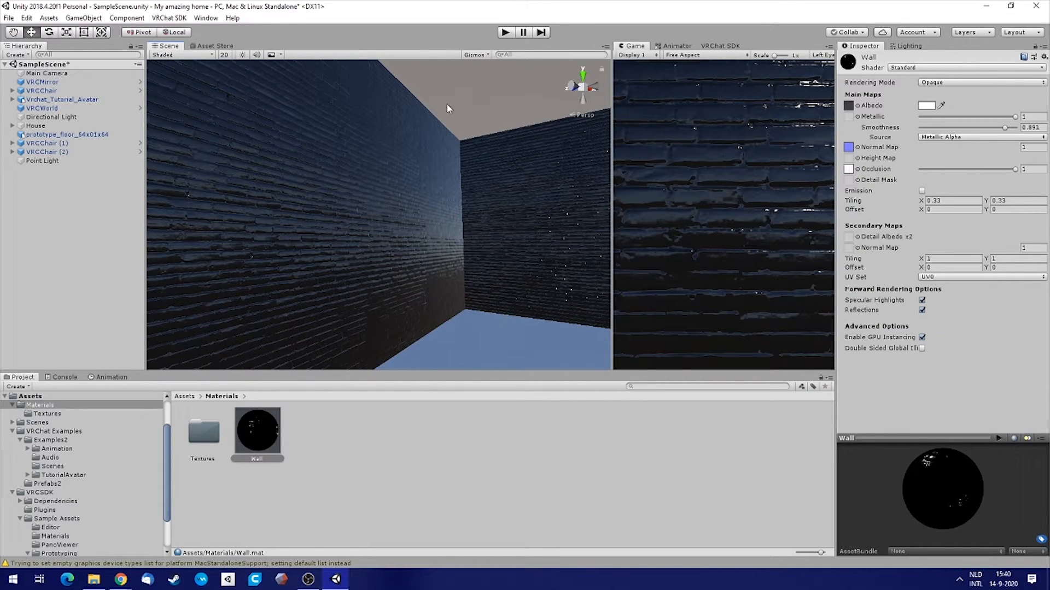
pyautogui.moveTo(395, 333); pyautogui.dragTo(262, 284, button='right')
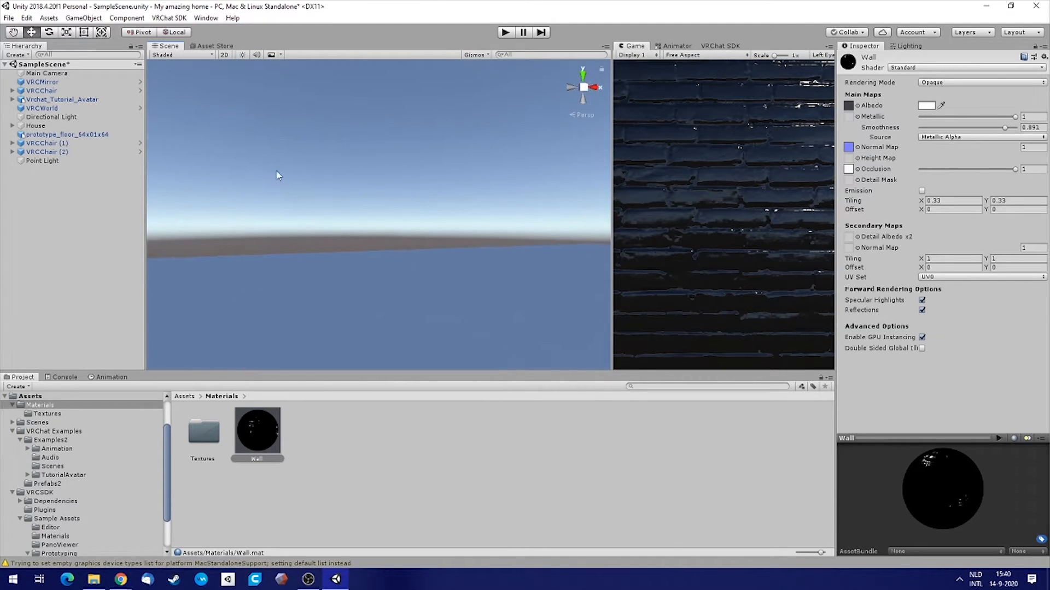
pyautogui.moveTo(276, 168); pyautogui.dragTo(434, 288, button='right')
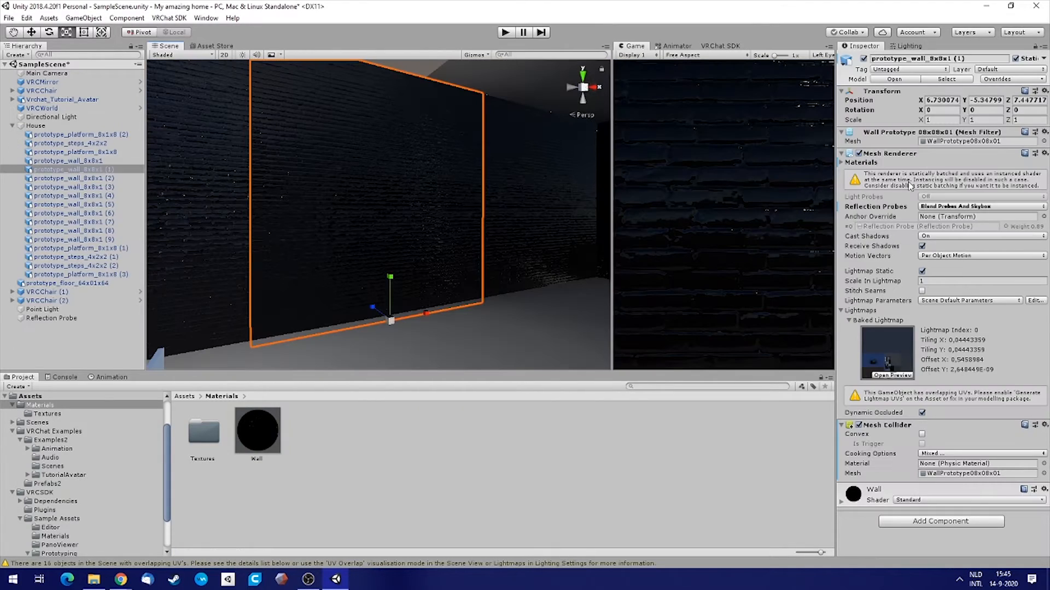
# Lower the Wall material's smoothness and check the brick walls around the avatar.
pyautogui.click(262, 435)
pyautogui.moveTo(398, 244); pyautogui.dragTo(336, 257, button='right')
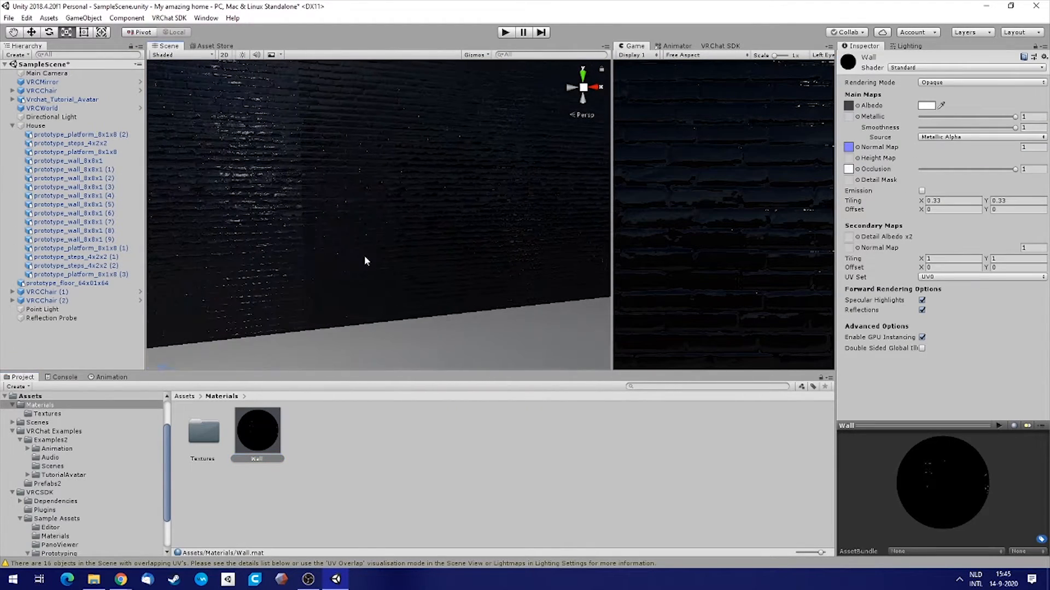
pyautogui.moveTo(957, 134); pyautogui.dragTo(1013, 121)
pyautogui.moveTo(411, 220); pyautogui.dragTo(142, 290, button='right')
# Create a new material named Floor in the Materials folder.
pyautogui.rightClick(335, 445)
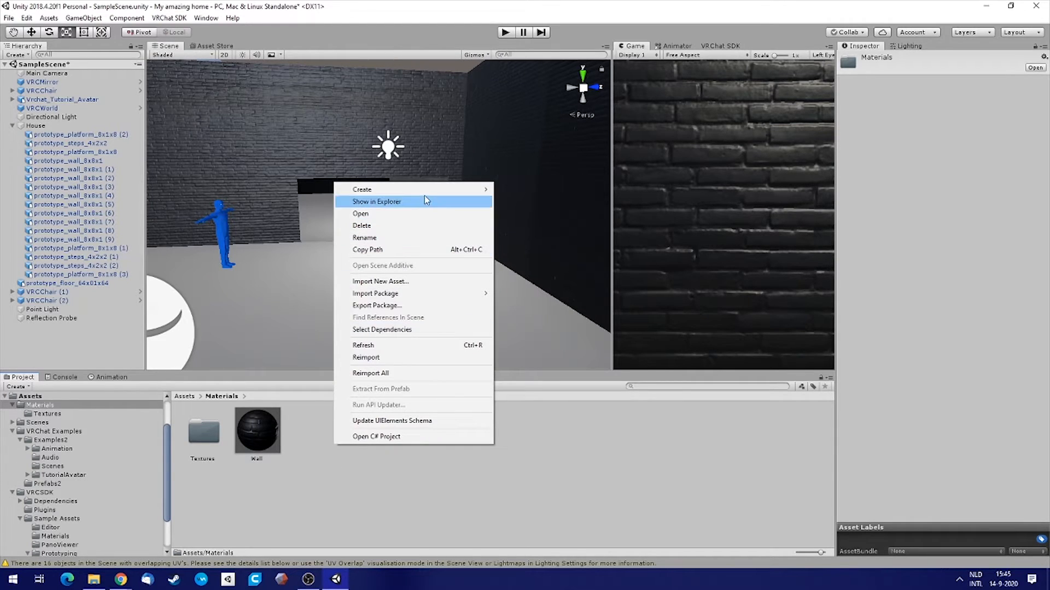
pyautogui.moveTo(426, 192)
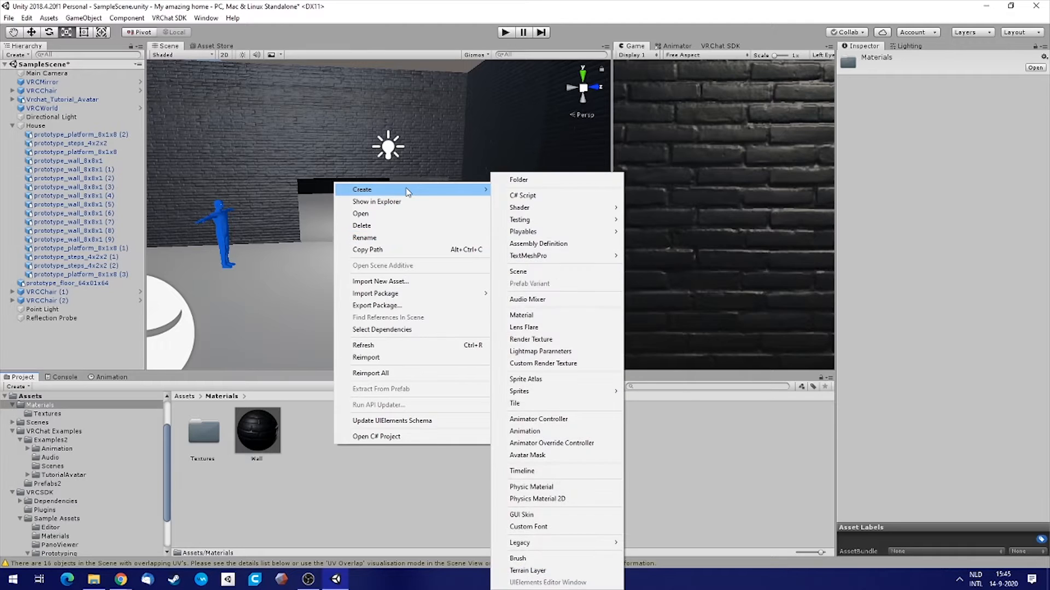
pyautogui.click(532, 317)
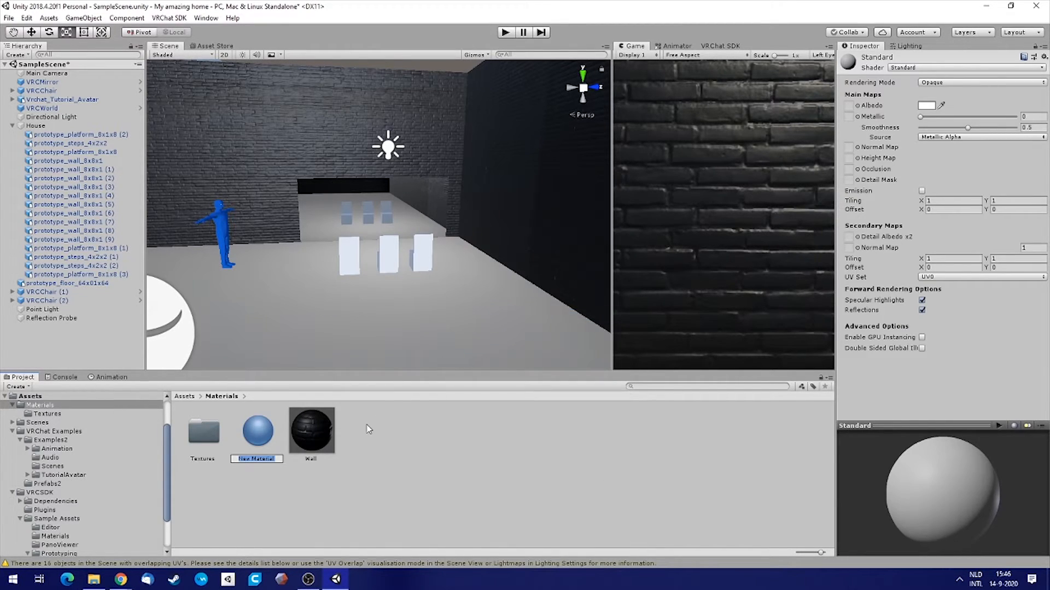
pyautogui.write('Floor')
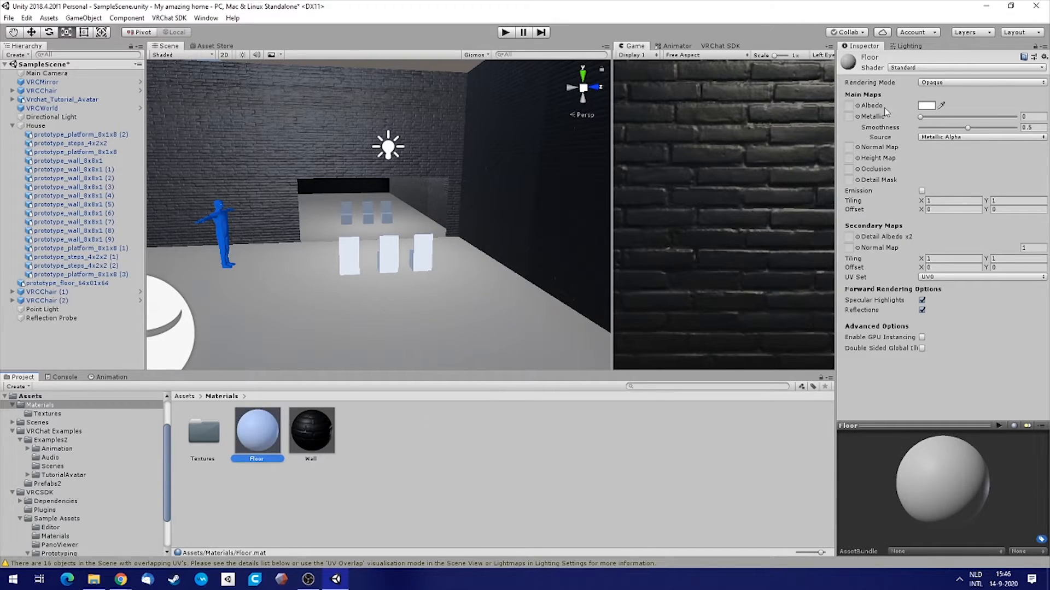
# Assign the TexturesCom_Marble_TilesDiamond_512_albedo texture as the Floor material's albedo map.
pyautogui.click(858, 106)
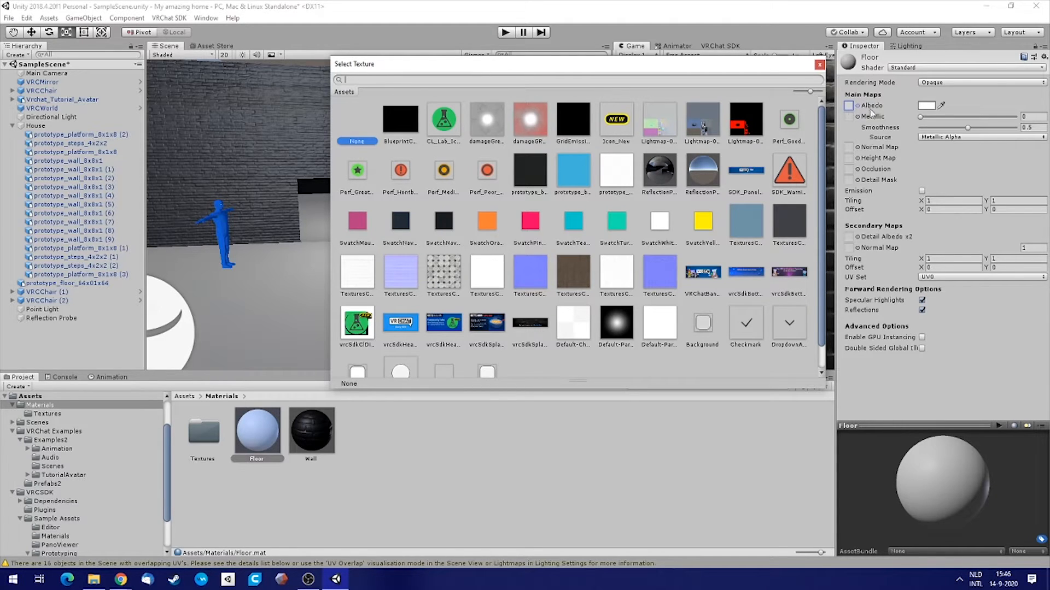
pyautogui.click(440, 279)
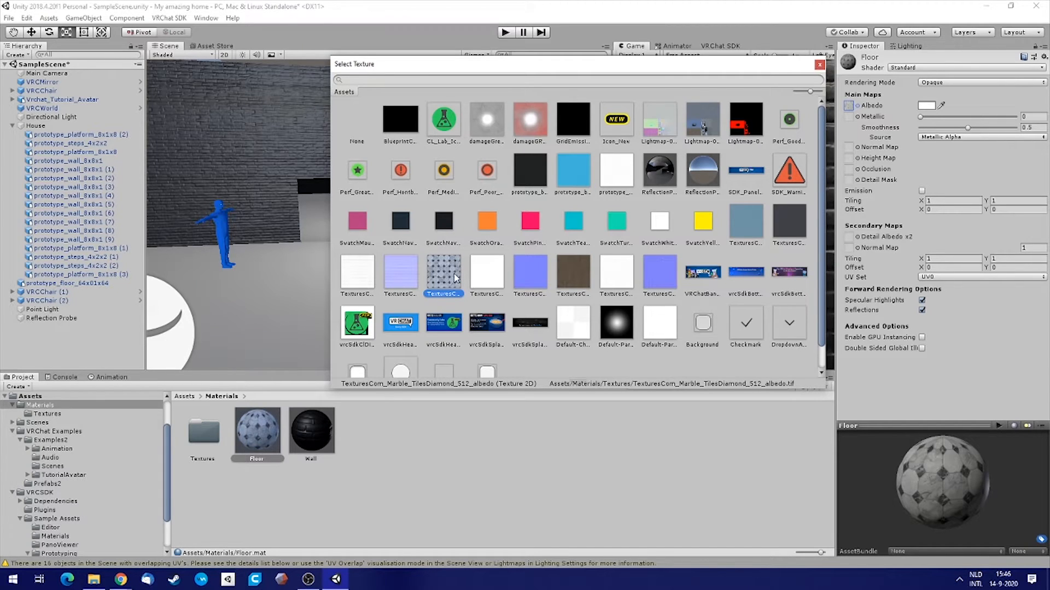
pyautogui.doubleClick(443, 277)
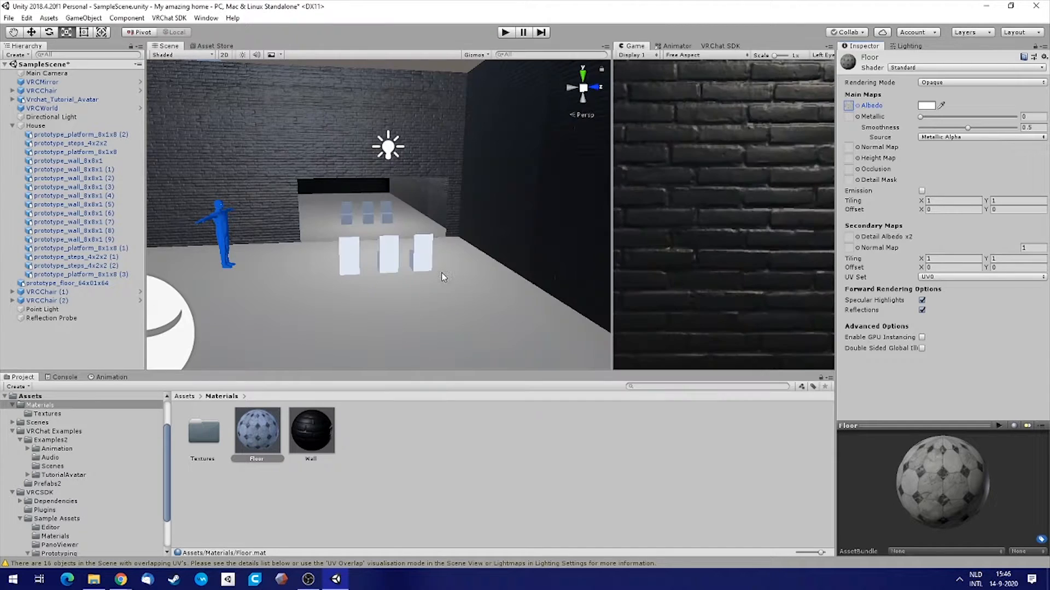
# Assign TexturesCom_Marble_TilesDiamond_512_normal as the Floor material's normal map and fix its import type to normal map.
pyautogui.click(858, 158)
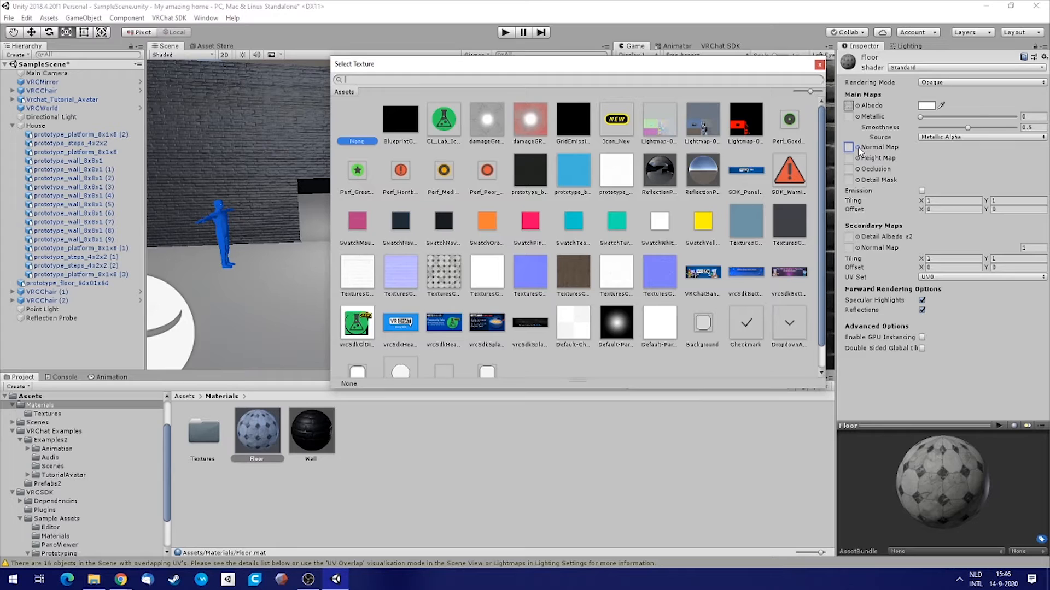
pyautogui.scroll(-1, 591, 263)
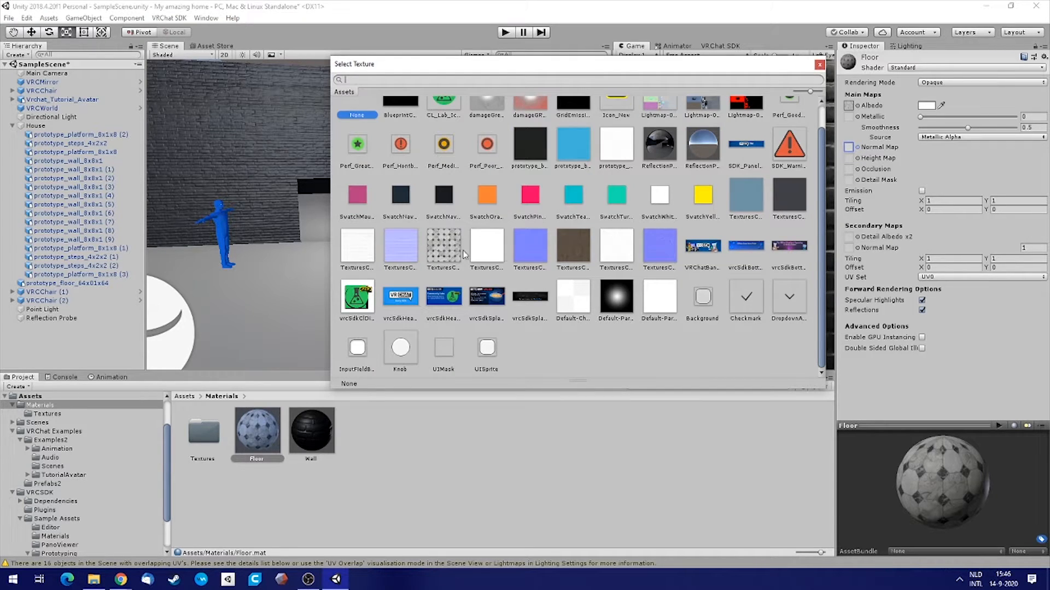
pyautogui.click(530, 247)
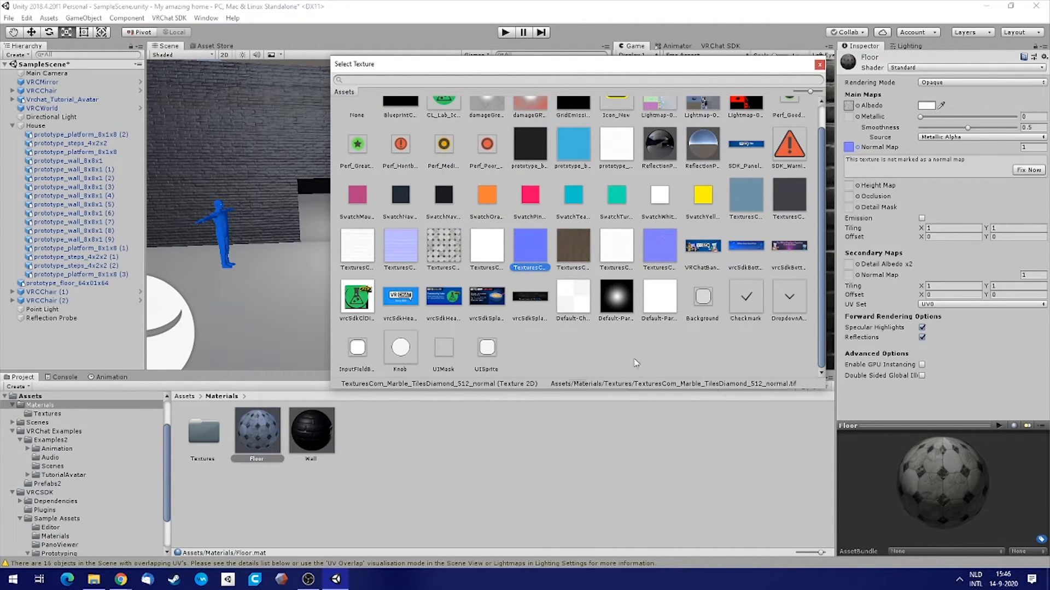
pyautogui.doubleClick(532, 251)
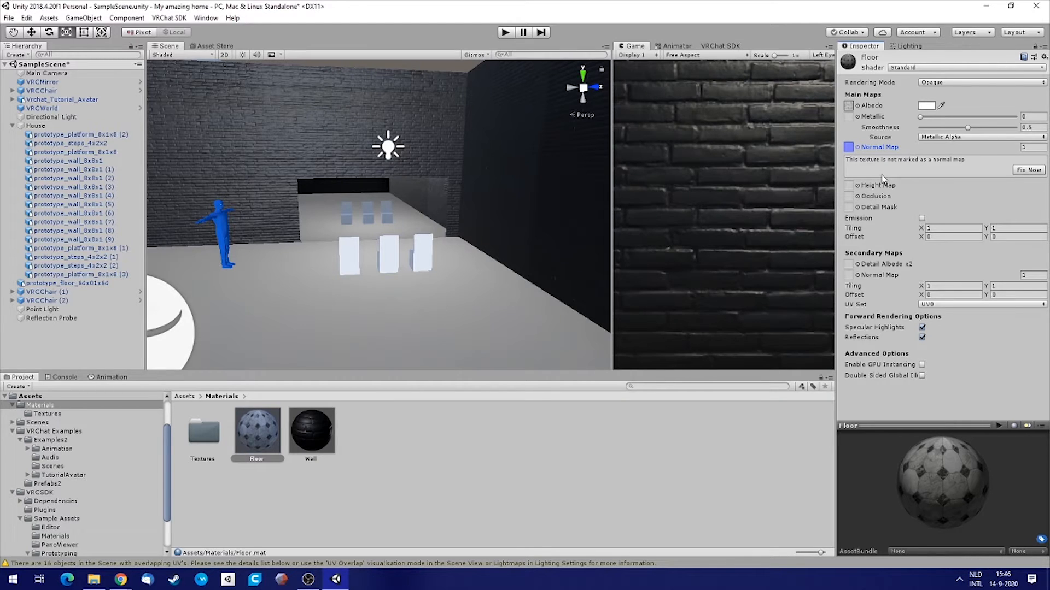
pyautogui.click(1028, 170)
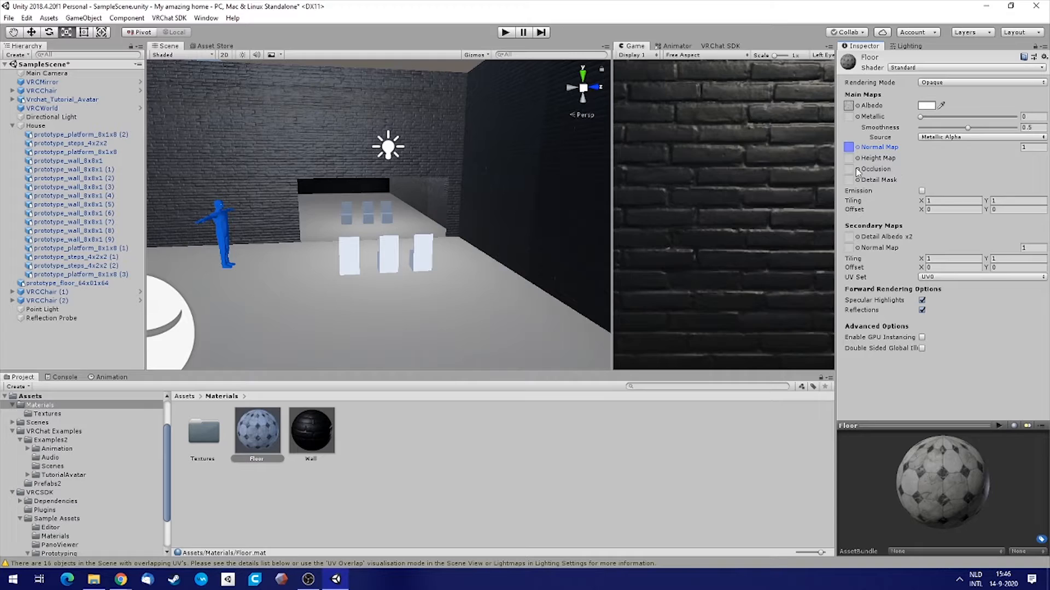
# Assign the TexturesCom_Marble_TilesDiamond_512_ao texture as the Floor material's occlusion map.
pyautogui.click(856, 169)
pyautogui.click(505, 277)
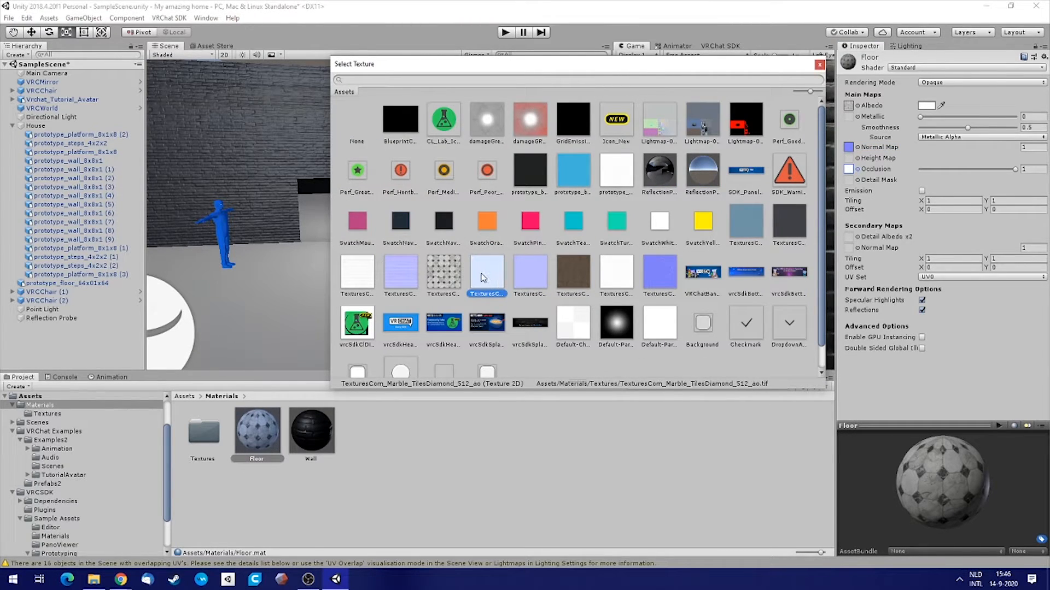
pyautogui.doubleClick(483, 277)
# Enable GPU instancing on the Floor material, apply it to the house floor and check the tiles around the avatar's feet.
pyautogui.moveTo(374, 218); pyautogui.dragTo(296, 246, button='right')
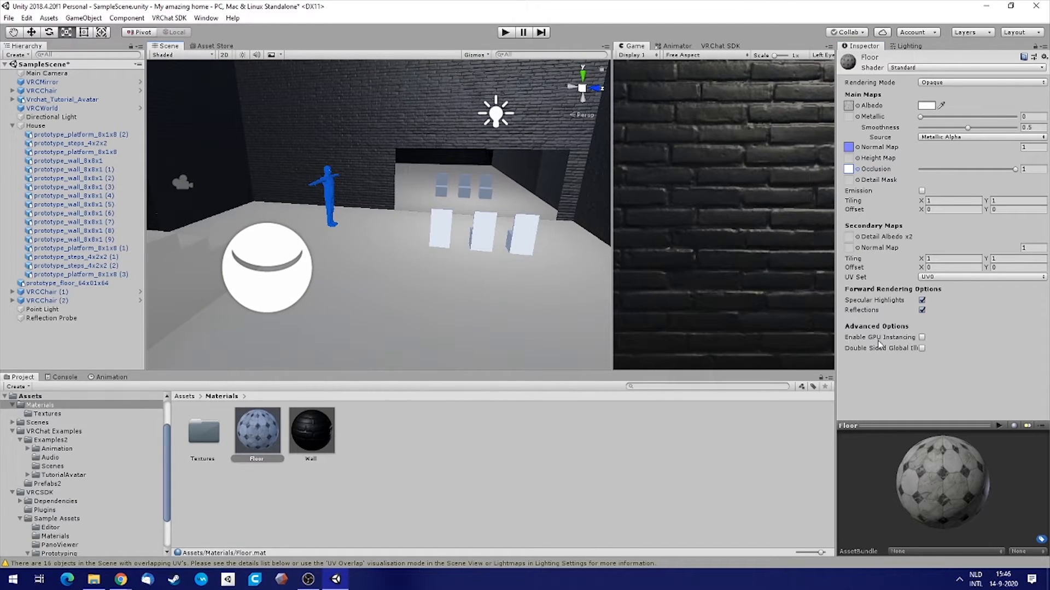
pyautogui.click(922, 338)
pyautogui.moveTo(435, 308); pyautogui.dragTo(471, 314, button='right')
pyautogui.moveTo(273, 428); pyautogui.dragTo(381, 335)
pyautogui.moveTo(381, 335); pyautogui.dragTo(311, 222, button='right')
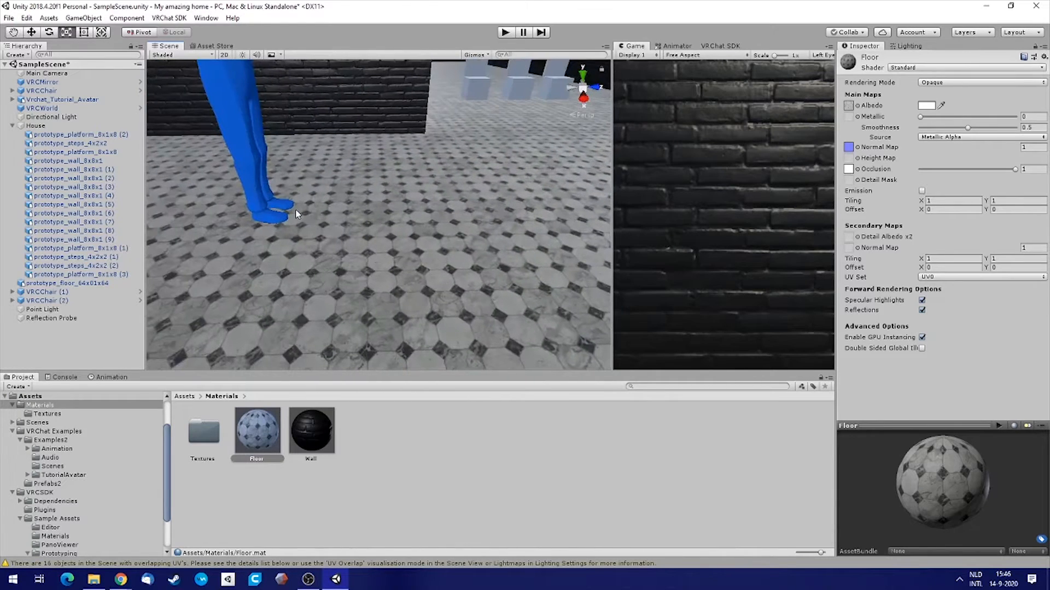
pyautogui.moveTo(451, 246); pyautogui.dragTo(374, 240, button='right')
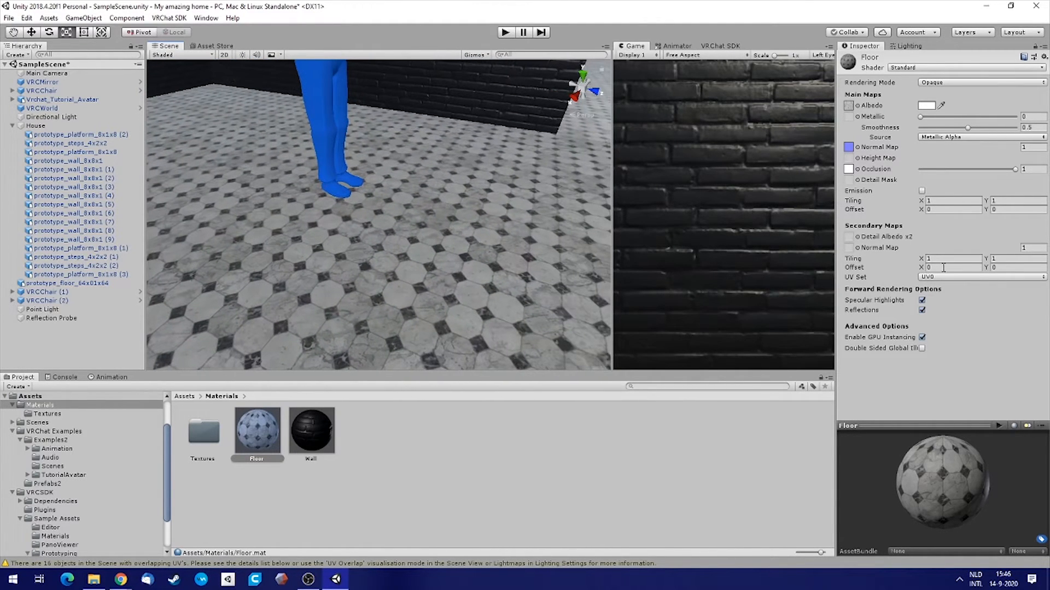
# Try a main tiling of X 0.3 and Y 0.3 on the Floor material and check the tile size.
pyautogui.click(937, 200)
pyautogui.write('0.3')
pyautogui.press('Tab')
pyautogui.write('0')
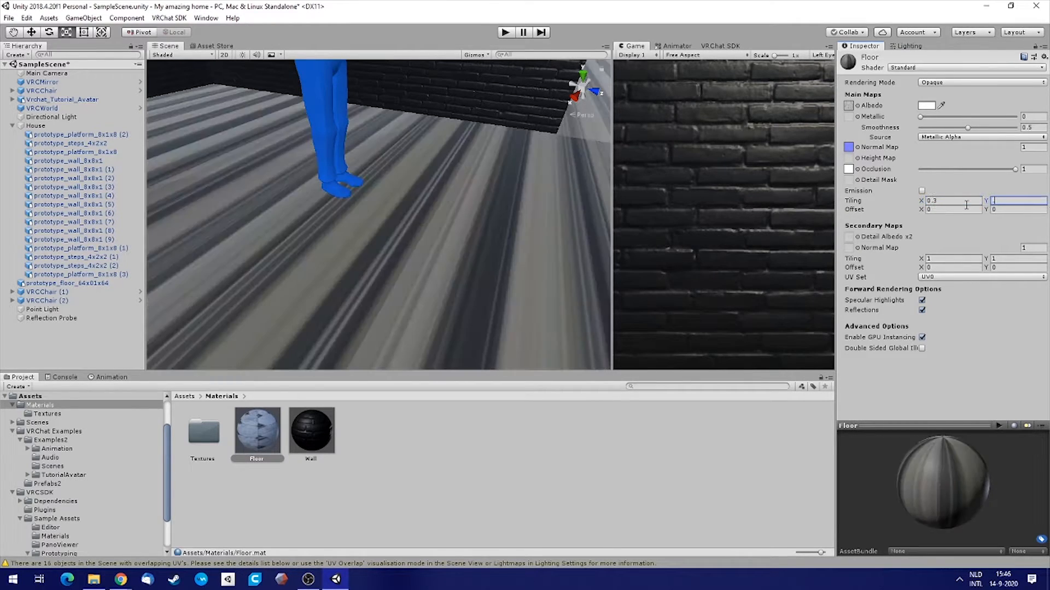
pyautogui.write('.3')
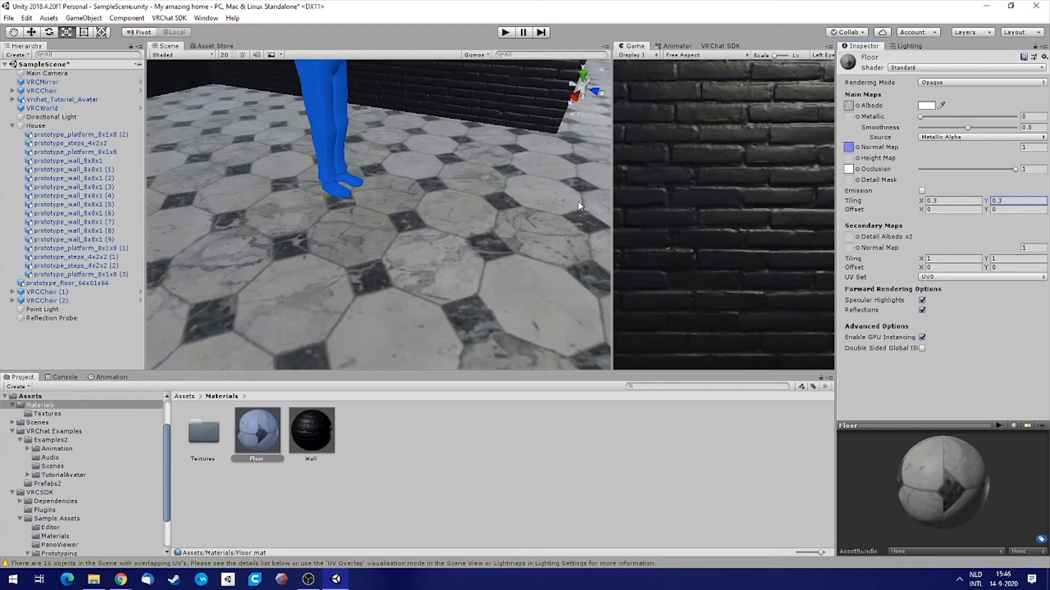
pyautogui.moveTo(431, 234); pyautogui.dragTo(443, 206, button='right')
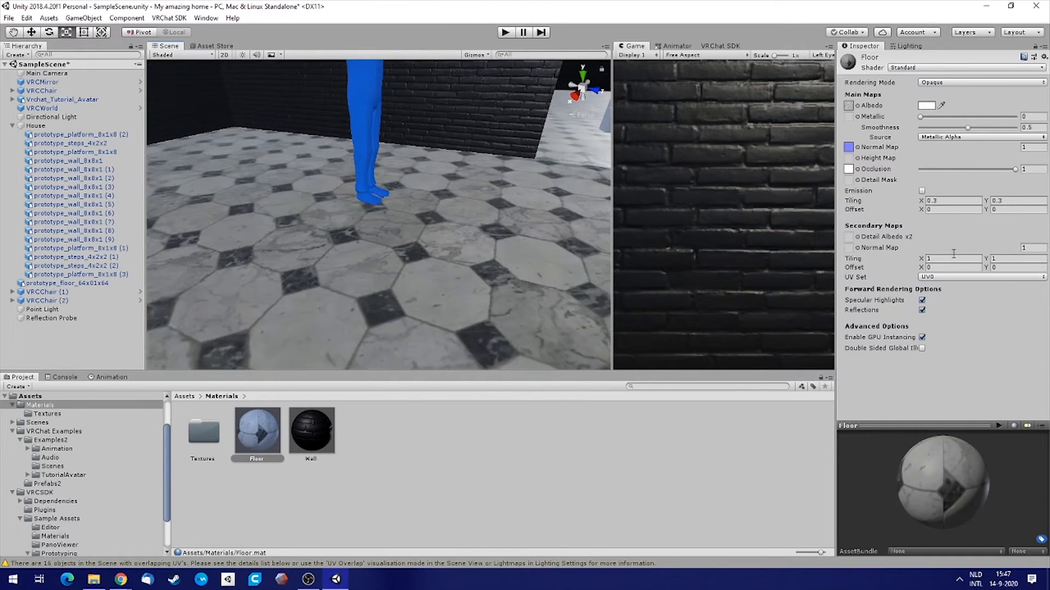
# Set the Floor material's main tiling to X 0.1 and Y 0.1 and check the marble tiles against the avatar.
pyautogui.click(942, 199)
pyautogui.press('BackSpace')
pyautogui.write('1')
pyautogui.press('Tab')
pyautogui.press('BackSpace')
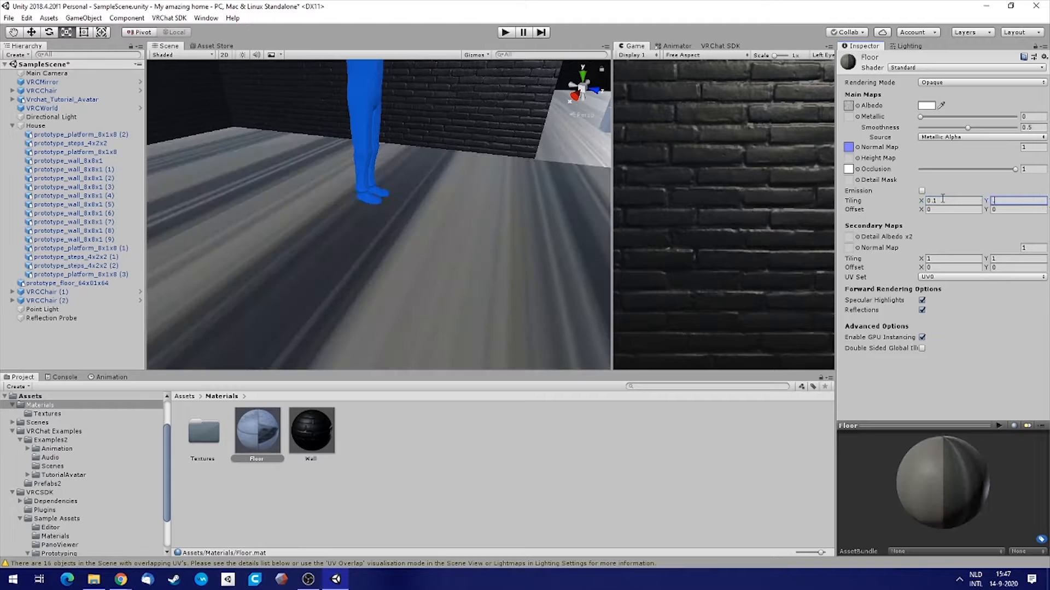
pyautogui.write('.1')
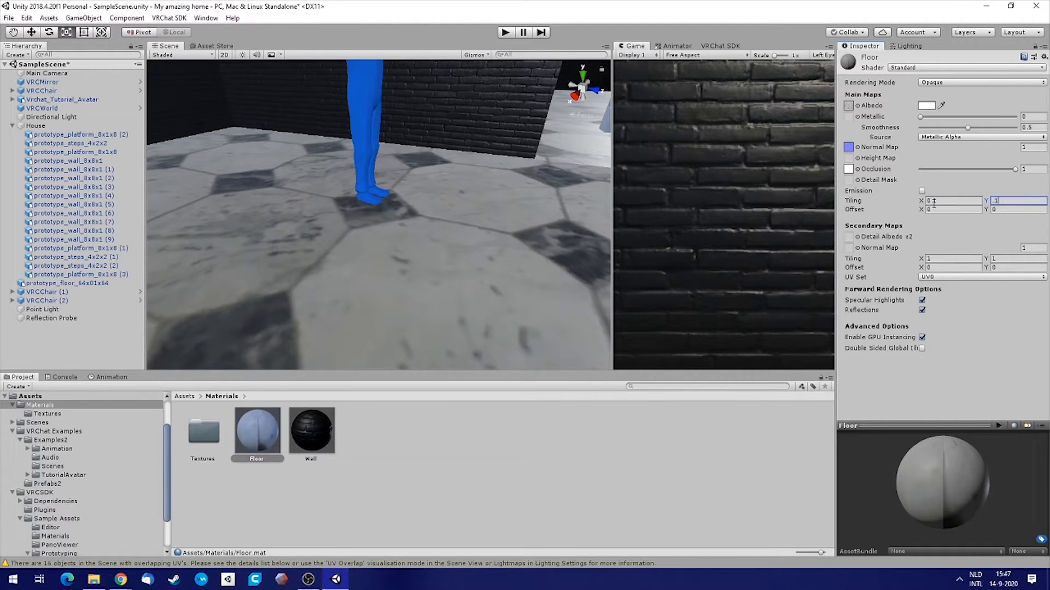
pyautogui.press('s')
pyautogui.moveTo(463, 220); pyautogui.dragTo(490, 236, button='right')
pyautogui.press('w')
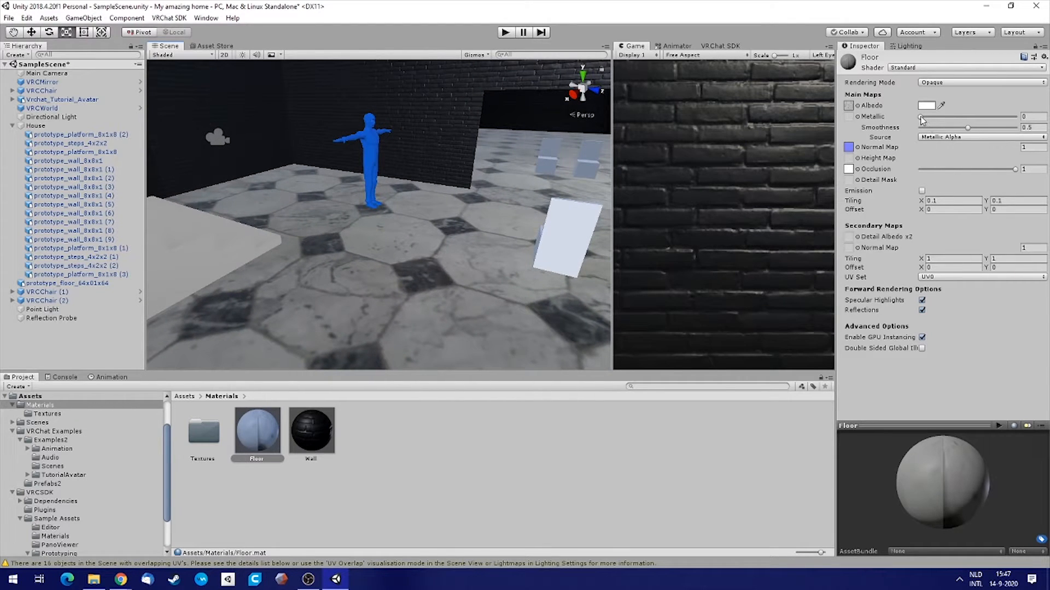
# Raise the Floor material's metallic value to 0.839 and its smoothness to 0.873, checking the shine across the room.
pyautogui.moveTo(499, 186); pyautogui.dragTo(422, 213, button='right')
pyautogui.moveTo(921, 117); pyautogui.dragTo(1003, 119)
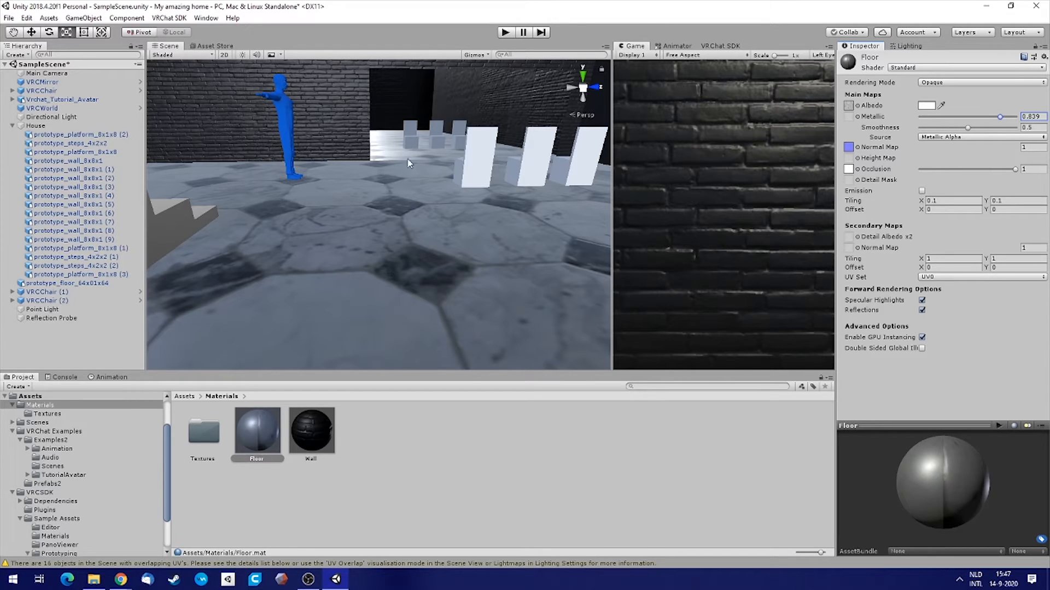
pyautogui.keyDown('alt'); pyautogui.moveTo(385, 205); pyautogui.dragTo(494, 213); pyautogui.keyUp('alt')
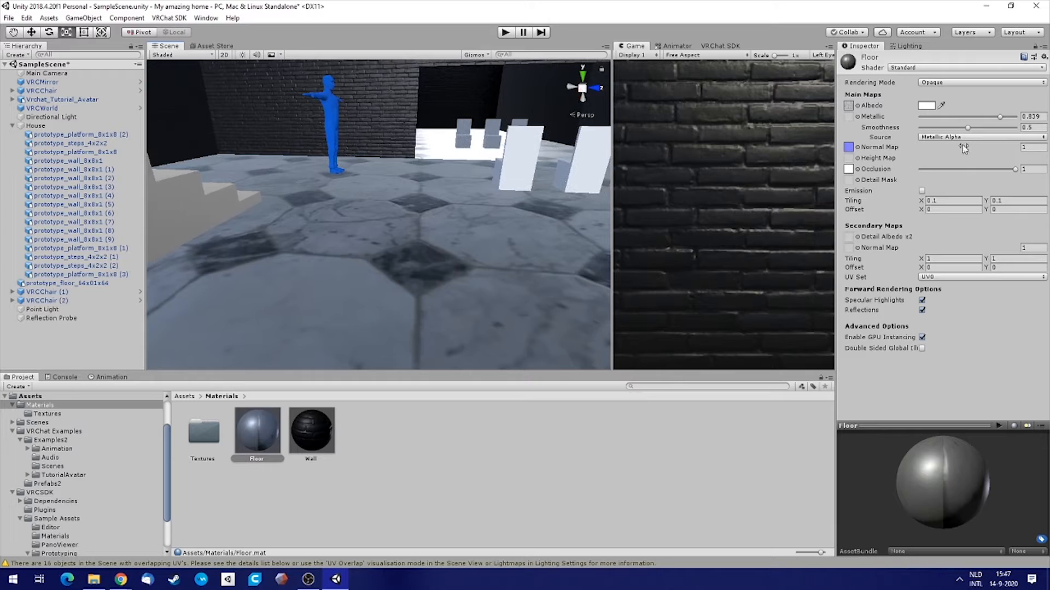
pyautogui.moveTo(969, 129); pyautogui.dragTo(1003, 130)
pyautogui.moveTo(460, 214); pyautogui.dragTo(492, 210, button='right')
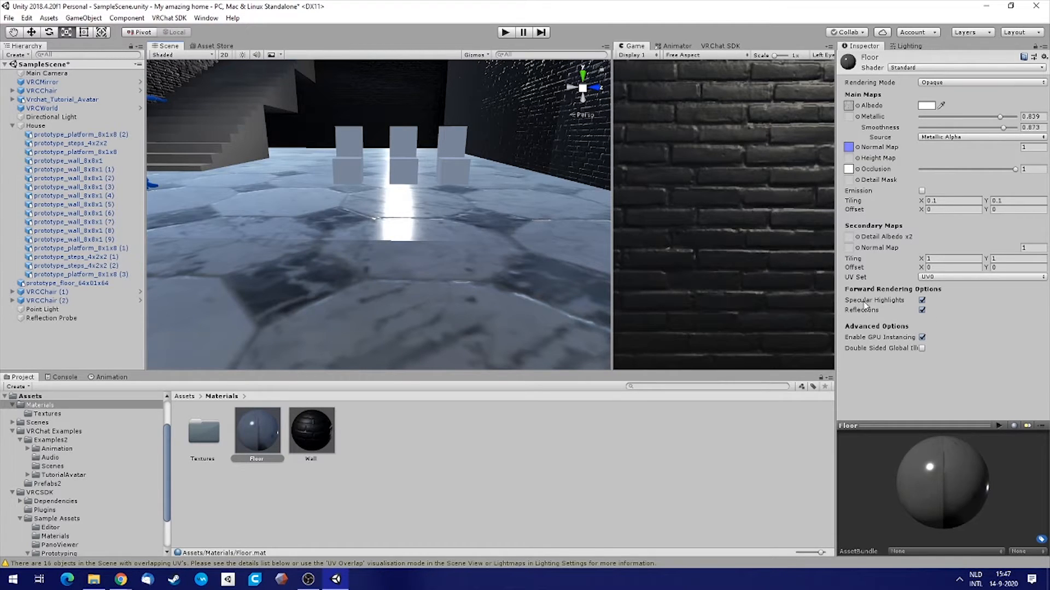
# Turn off specular highlights on the Floor material and inspect the marble floor up close.
pyautogui.click(922, 300)
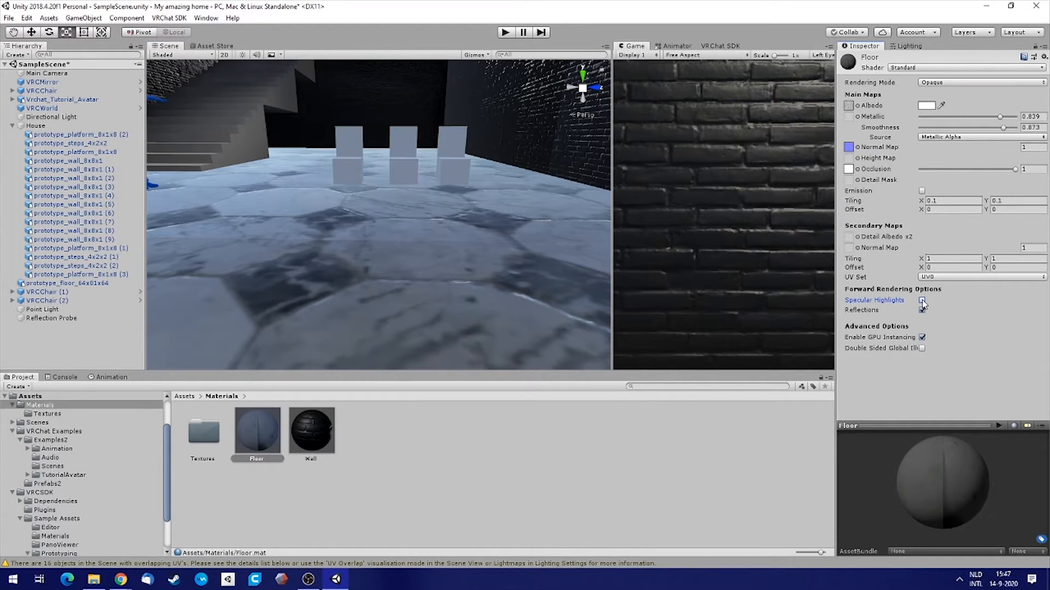
pyautogui.moveTo(377, 211); pyautogui.dragTo(918, 278, button='right')
pyautogui.moveTo(477, 214)
pyautogui.mouseDown(button='right')
pyautogui.moveTo(550, 197)
pyautogui.moveTo(565, 181)
pyautogui.moveTo(544, 239)
pyautogui.moveTo(490, 201)
pyautogui.mouseUp(button='right')
pyautogui.press('w')
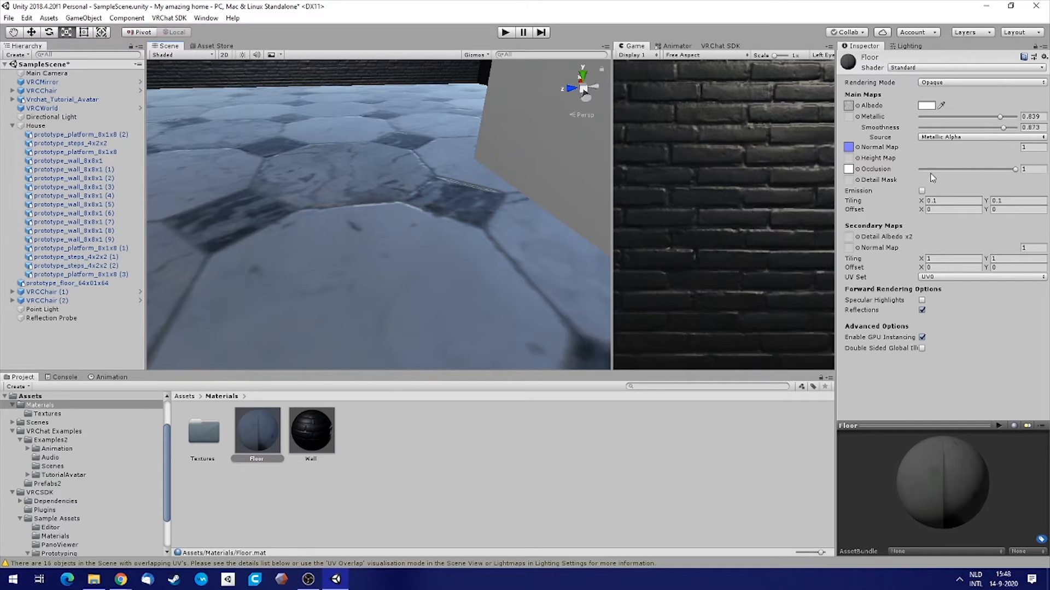
# Reduce the Floor material's normal map strength to 0.61 and check the tile joints in the room.
pyautogui.click(1015, 149)
pyautogui.moveTo(1014, 150); pyautogui.dragTo(1009, 150)
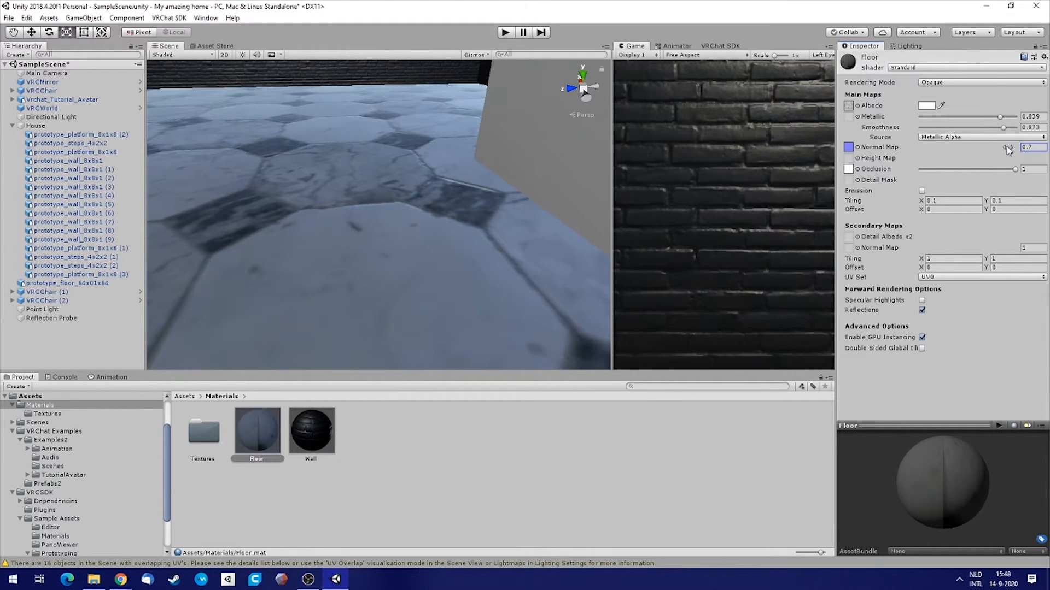
pyautogui.moveTo(437, 196); pyautogui.dragTo(663, 193, button='right')
pyautogui.click(1016, 149)
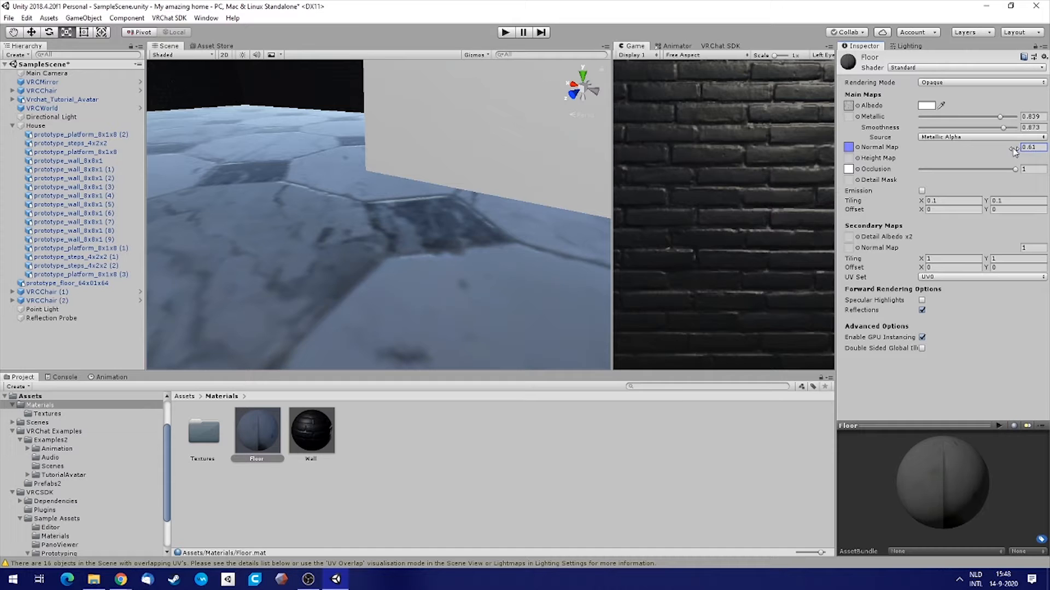
pyautogui.moveTo(514, 213); pyautogui.dragTo(771, 167, button='right')
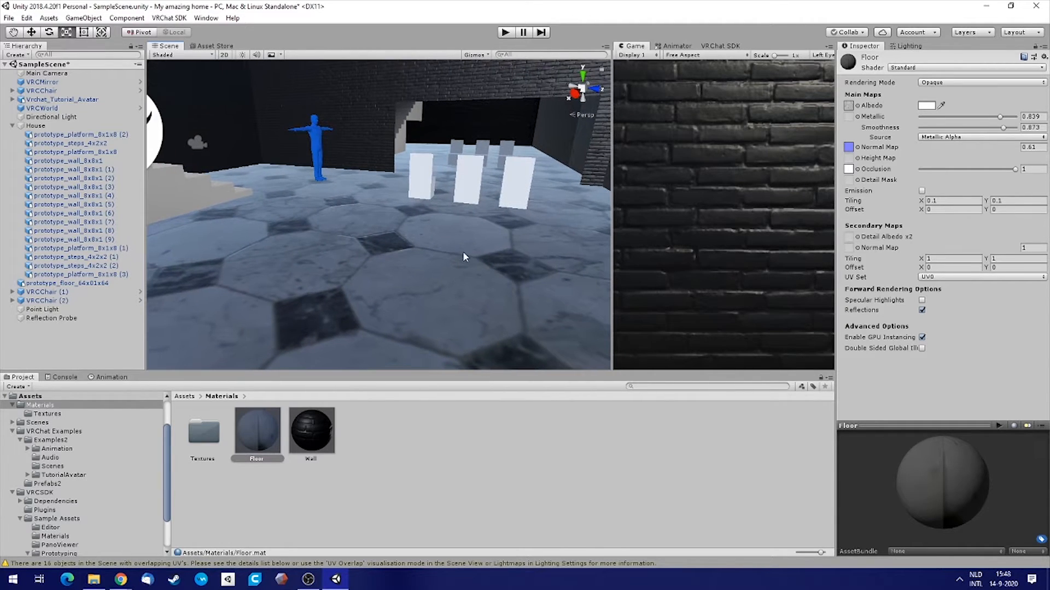
# Create a new material in the Materials folder alongside Floor and Wall, keeping its default name.
pyautogui.click(457, 255)
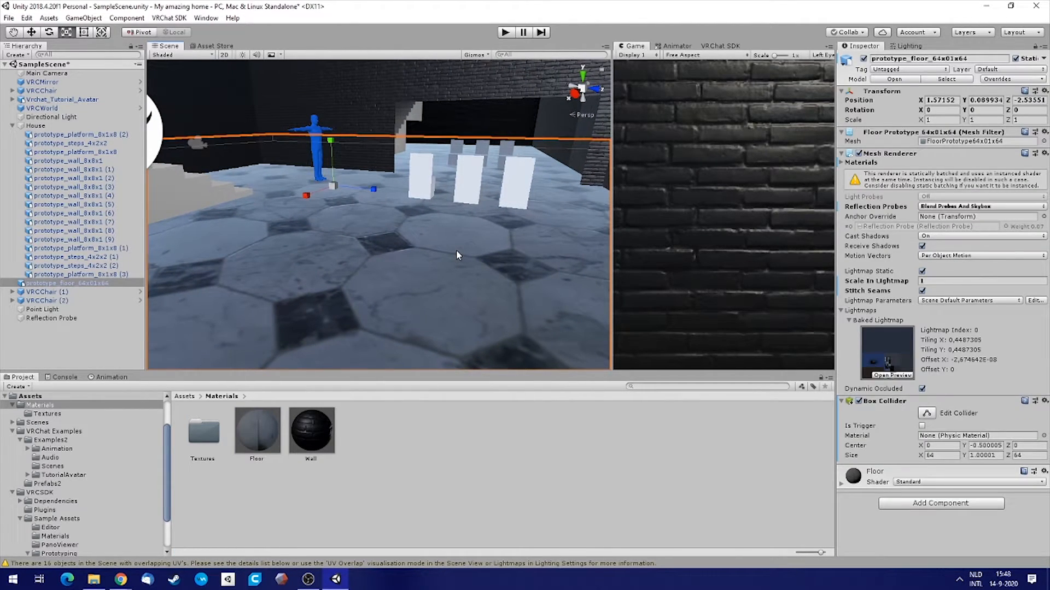
pyautogui.moveTo(506, 252); pyautogui.dragTo(404, 108, button='right')
pyautogui.moveTo(528, 200); pyautogui.dragTo(270, 287, button='right')
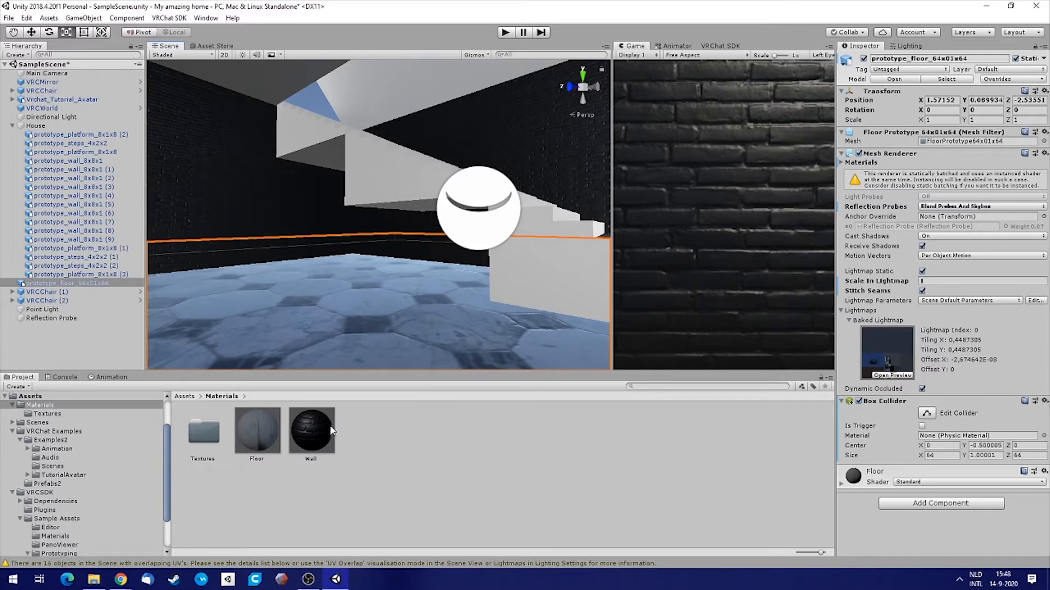
pyautogui.click(259, 428)
pyautogui.click(390, 432)
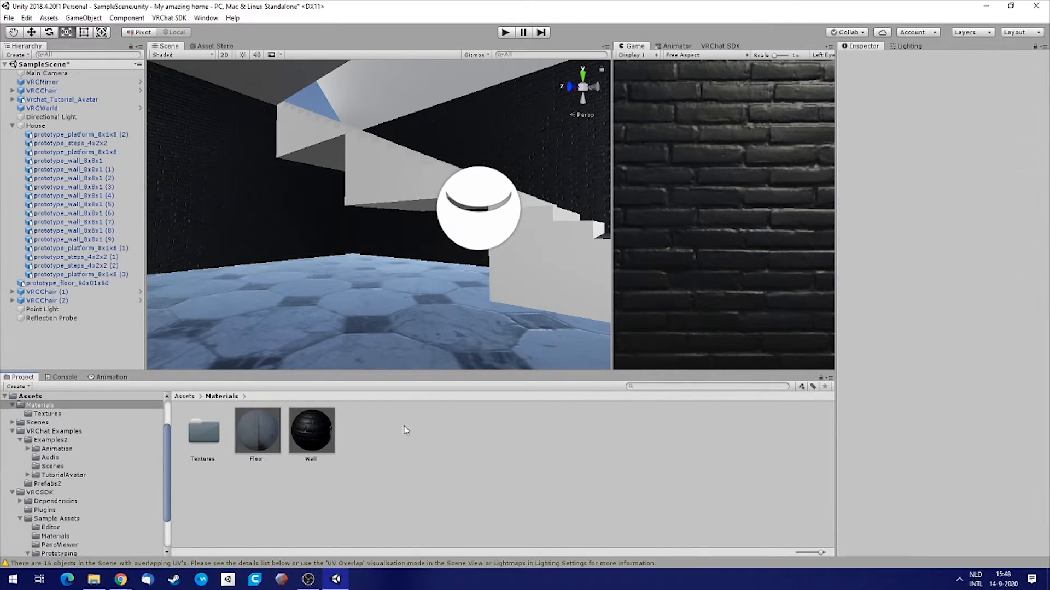
pyautogui.rightClick(415, 427)
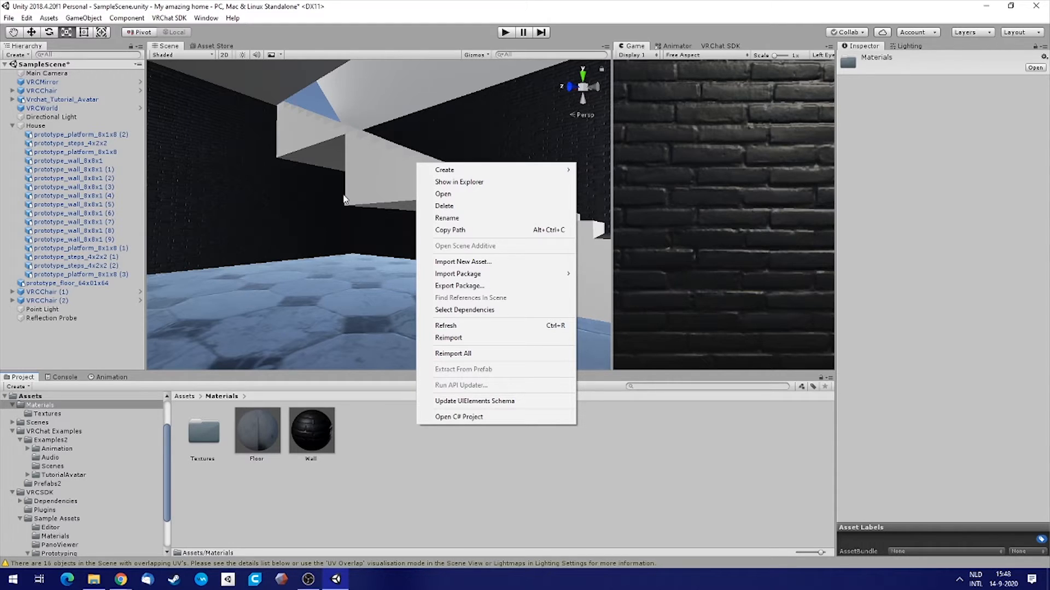
pyautogui.rightClick(390, 447)
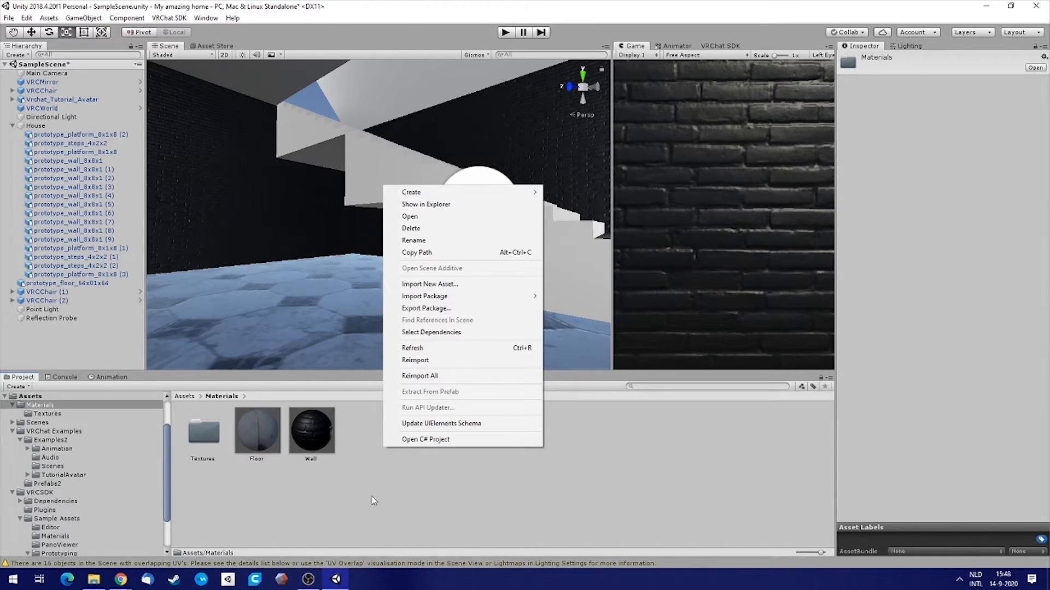
pyautogui.moveTo(481, 193)
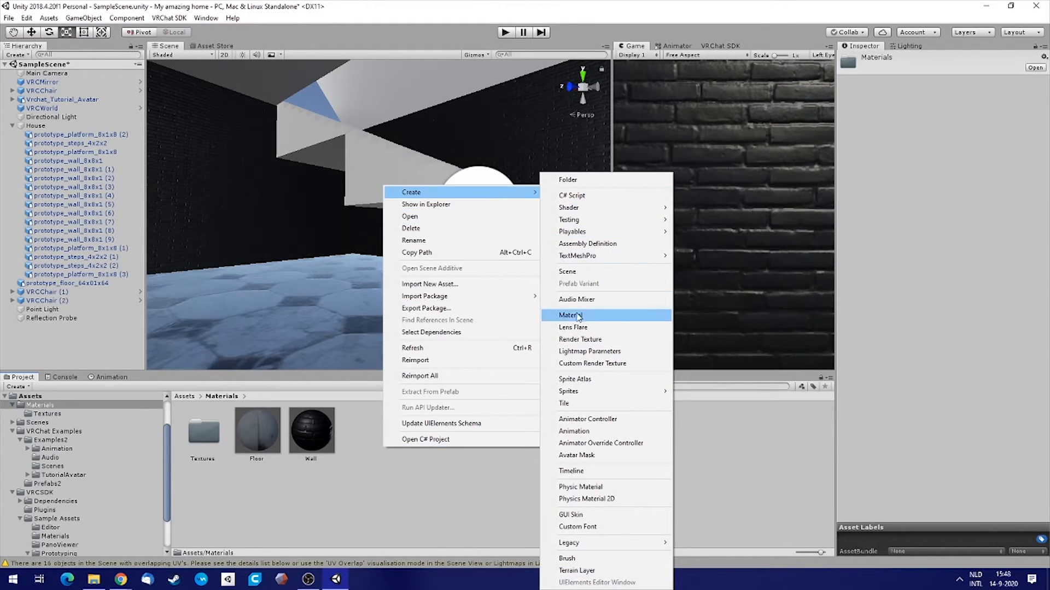
pyautogui.click(604, 321)
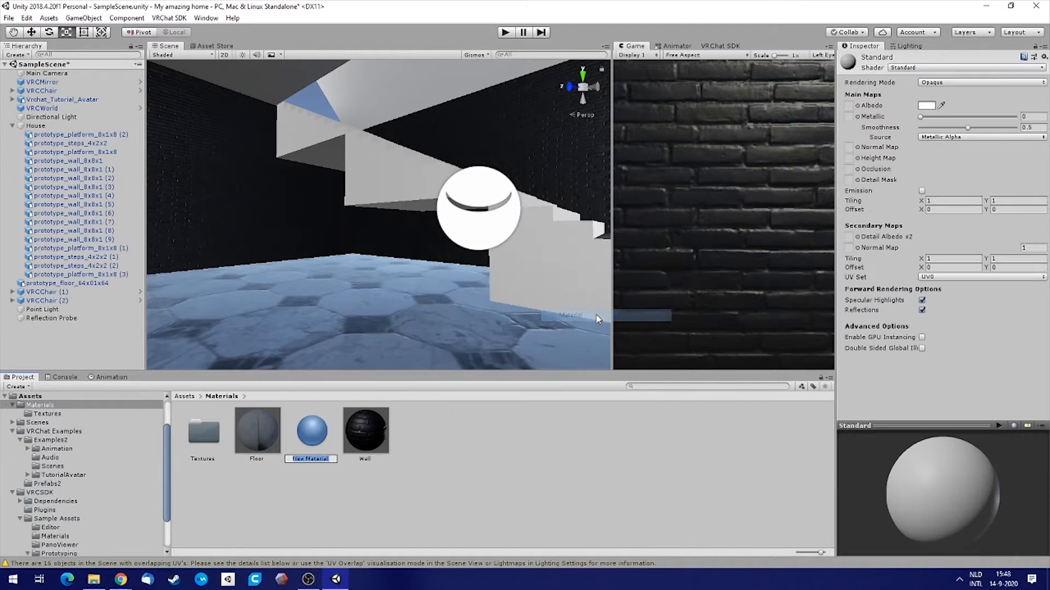
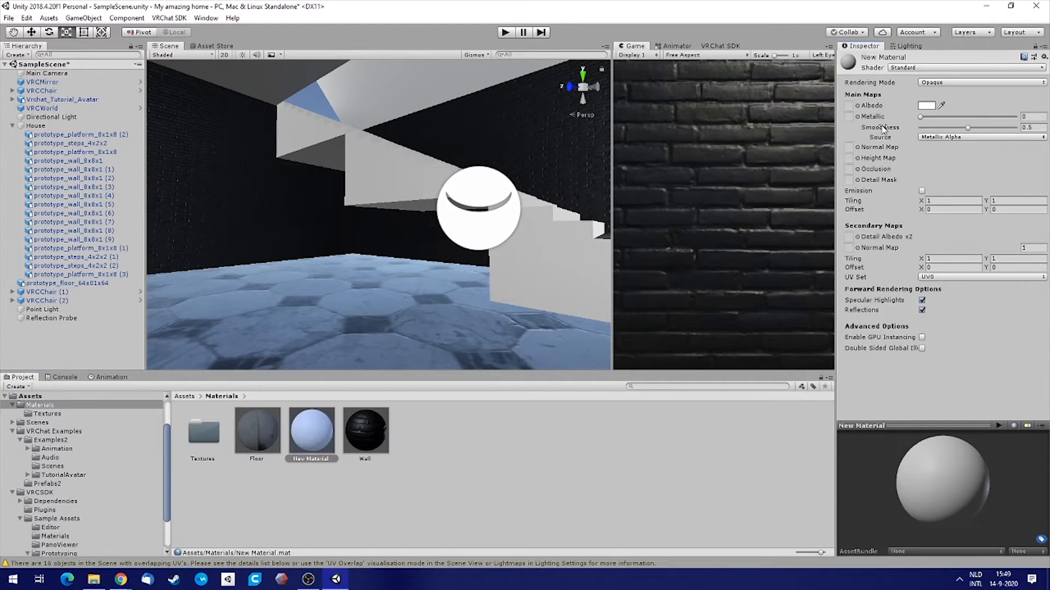
# Assign the OldWood albedo texture and the wood normal map to the new material, fixing the map's import type as a normal map.
pyautogui.click(858, 107)
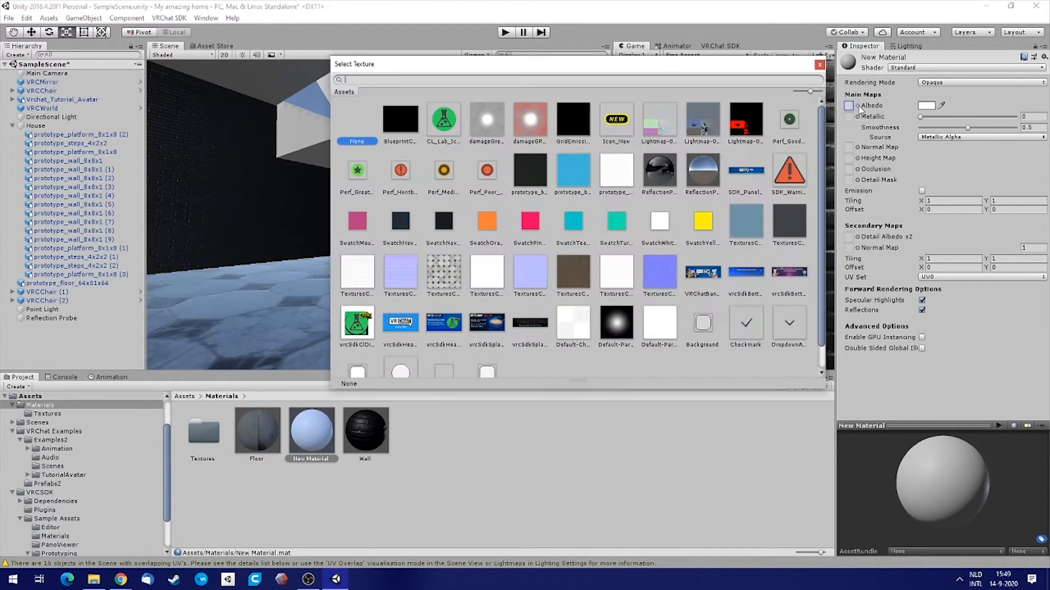
pyautogui.click(575, 270)
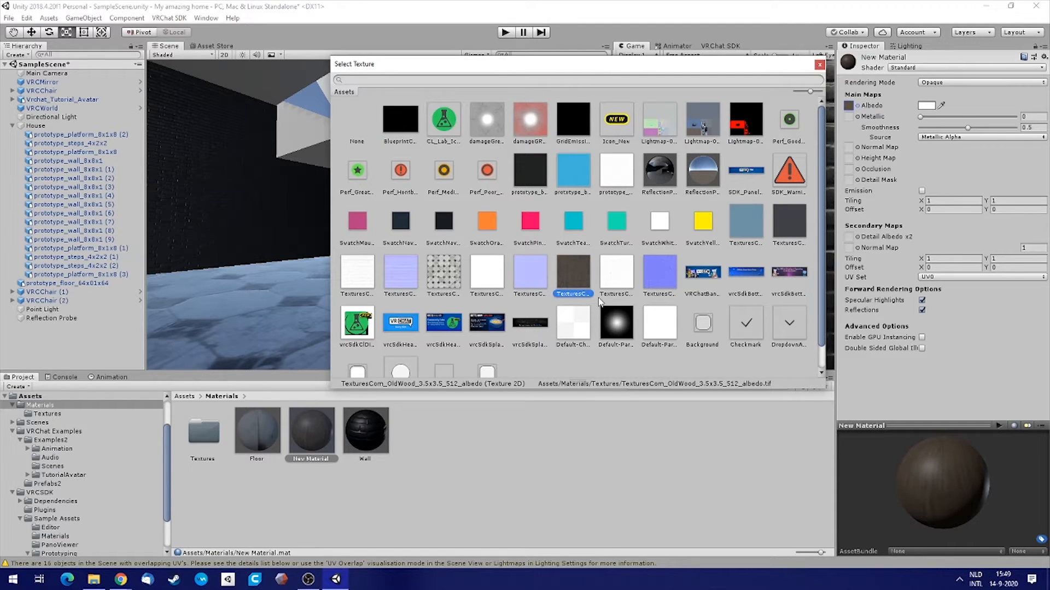
pyautogui.doubleClick(569, 275)
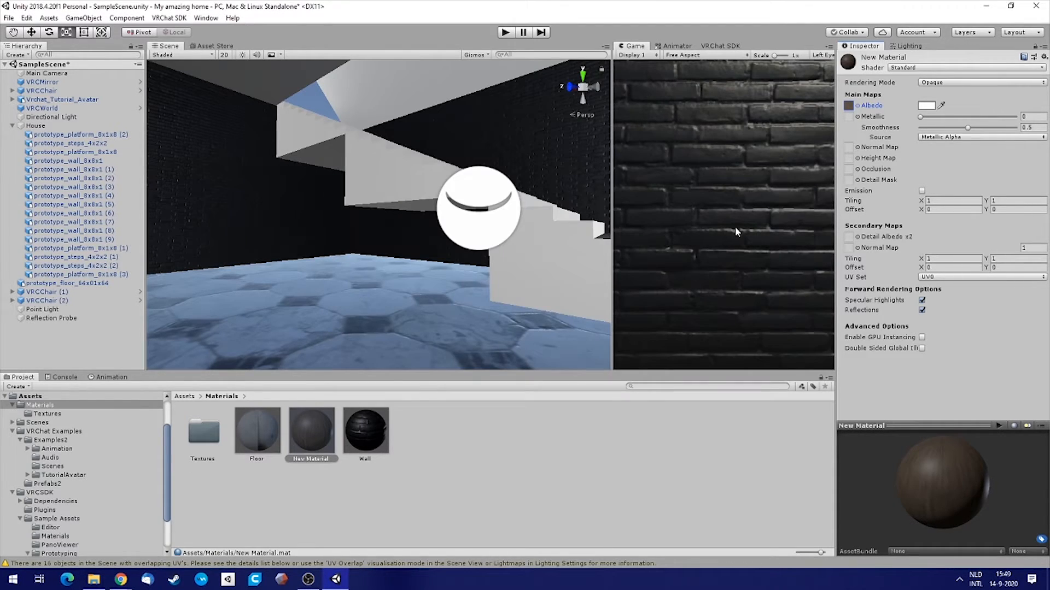
pyautogui.click(858, 147)
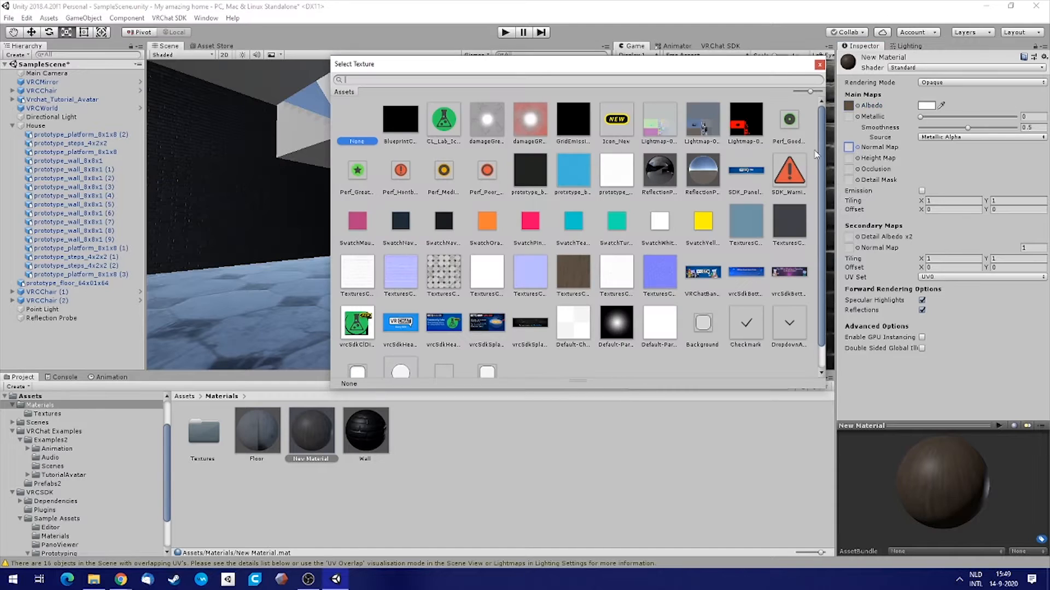
pyautogui.doubleClick(658, 276)
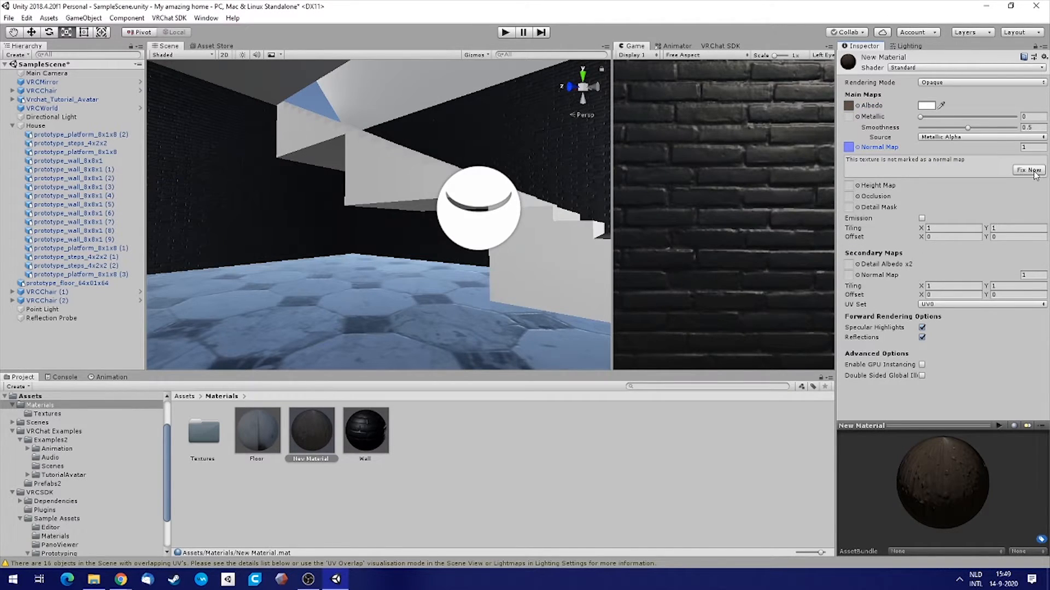
pyautogui.click(1027, 170)
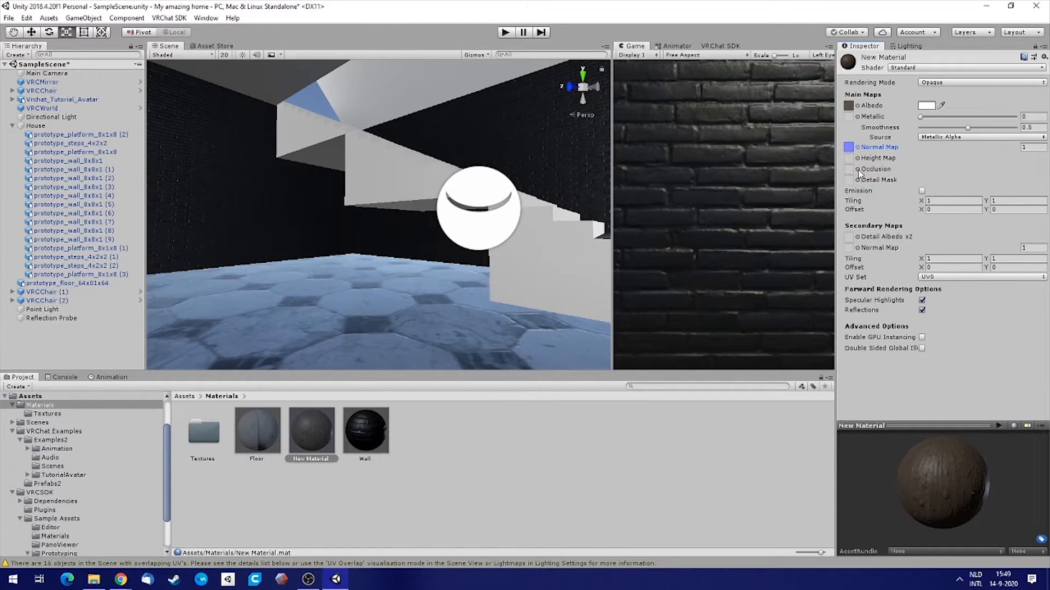
# Assign the OldWood ambient occlusion texture to the new material's occlusion map.
pyautogui.click(858, 169)
pyautogui.click(610, 278)
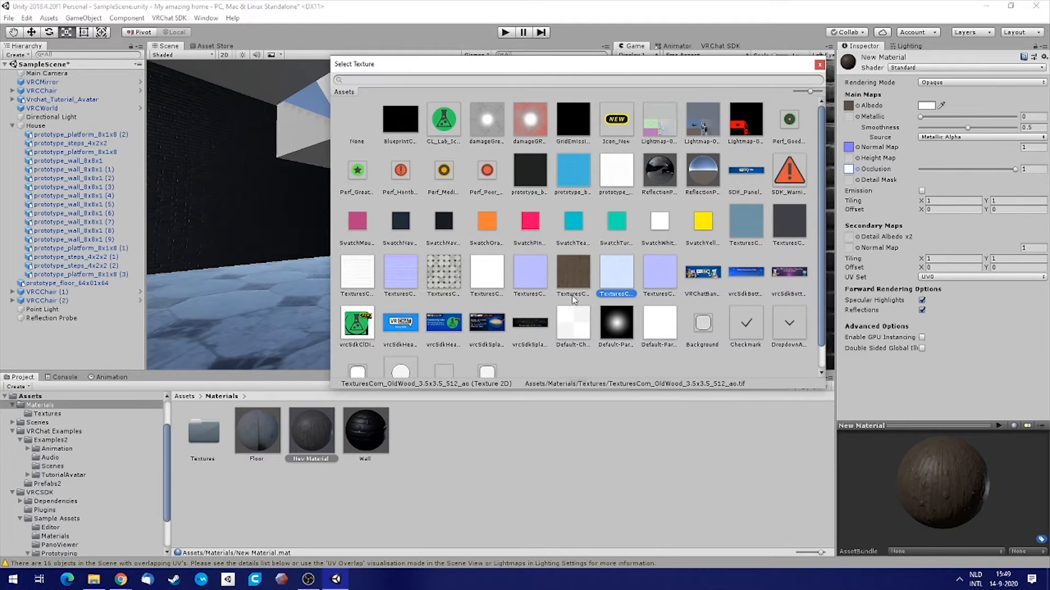
pyautogui.click(576, 274)
pyautogui.doubleClick(609, 278)
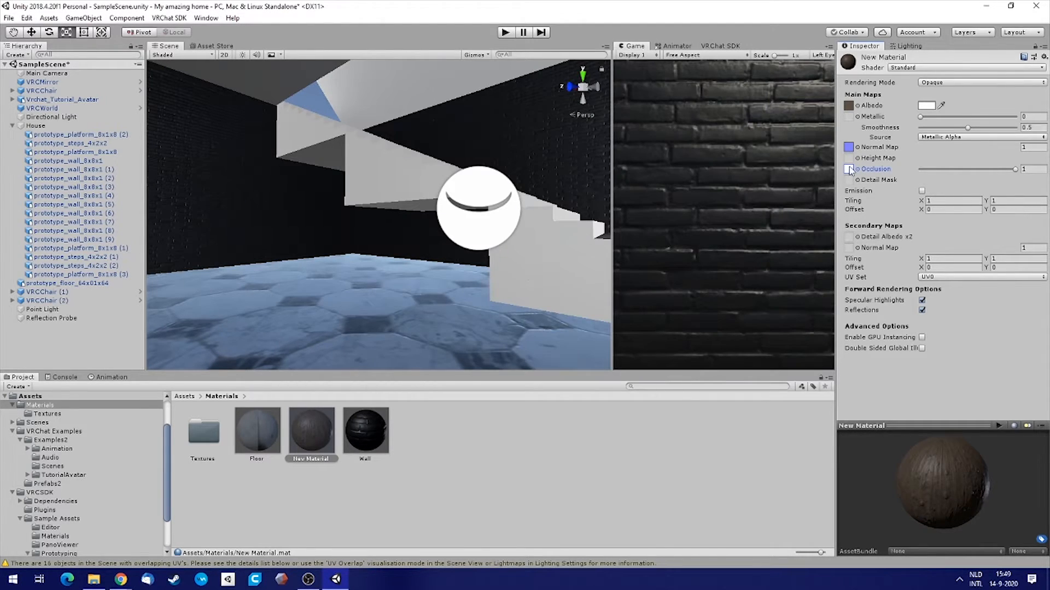
# Apply the new wood material to the staircase pieces in the house and get a close view of the steps.
pyautogui.moveTo(468, 281); pyautogui.dragTo(359, 353, button='right')
pyautogui.moveTo(336, 267); pyautogui.dragTo(391, 228, button='right')
pyautogui.press('s')
pyautogui.moveTo(325, 428); pyautogui.dragTo(387, 299)
pyautogui.press('a')
pyautogui.moveTo(388, 300); pyautogui.dragTo(355, 278, button='right')
pyautogui.moveTo(315, 427); pyautogui.dragTo(299, 168)
pyautogui.moveTo(298, 167); pyautogui.dragTo(493, 277, button='right')
pyautogui.press('w')
# Set the wood material's main tiling to X 0.3 and Y 0.5, checking the grain on the stairs.
pyautogui.click(942, 200)
pyautogui.write('3')
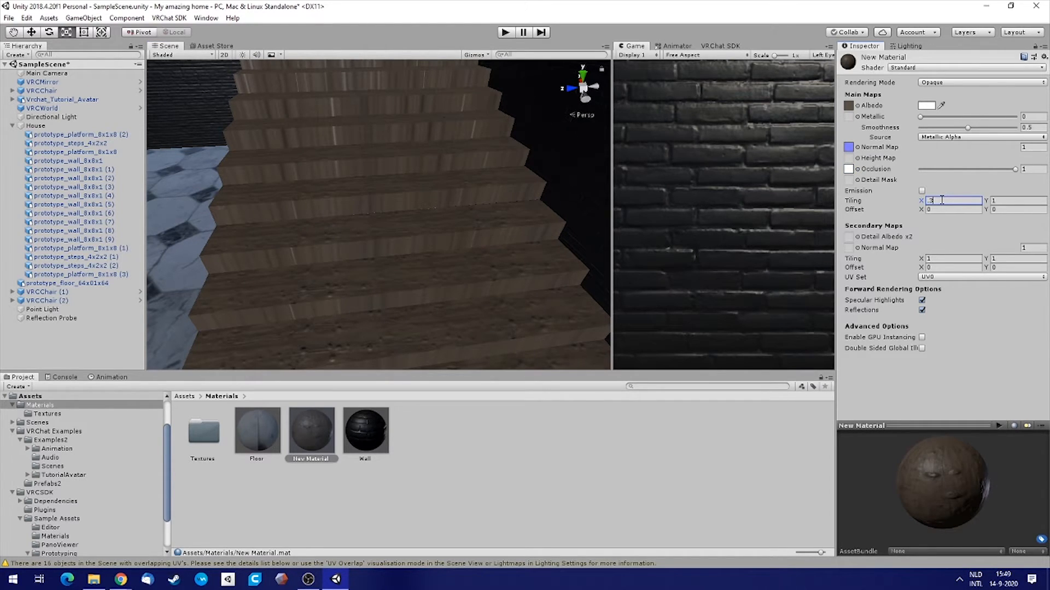
pyautogui.press('Tab')
pyautogui.write('.3')
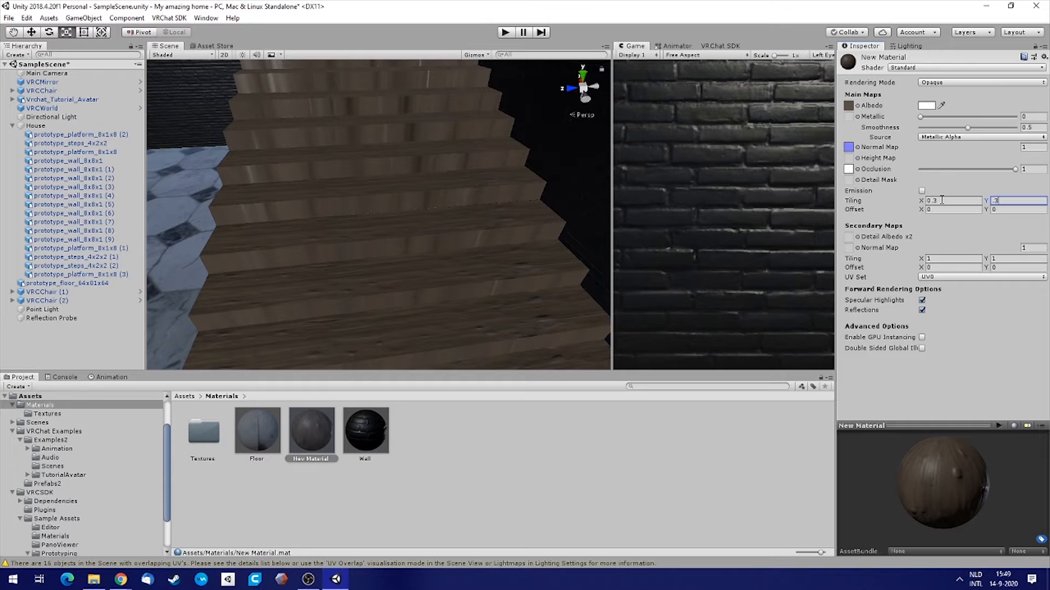
pyautogui.press('BackSpace')
pyautogui.write('5')
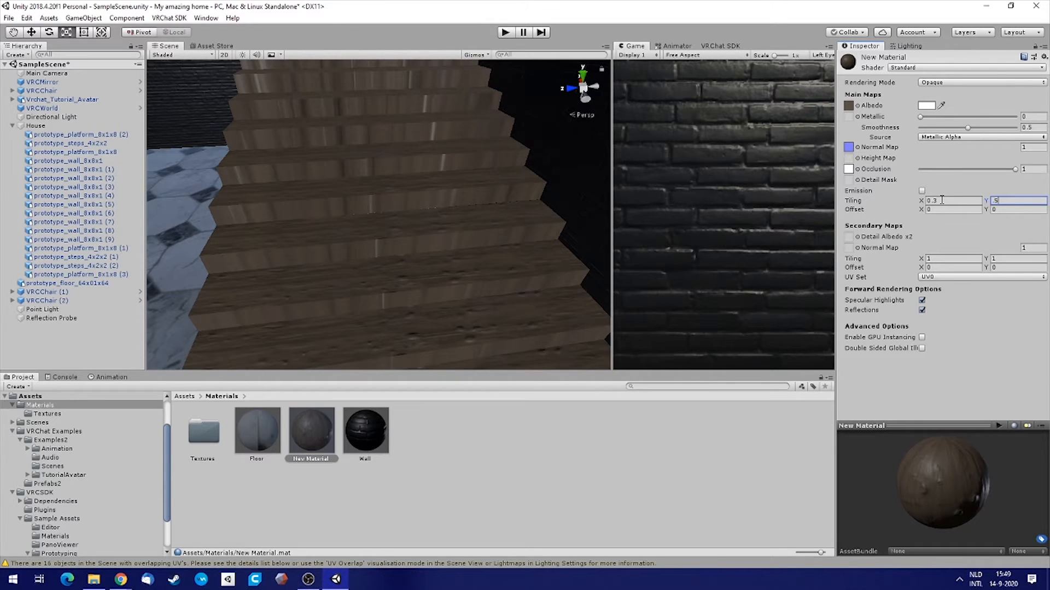
pyautogui.moveTo(435, 229); pyautogui.dragTo(501, 211, button='right')
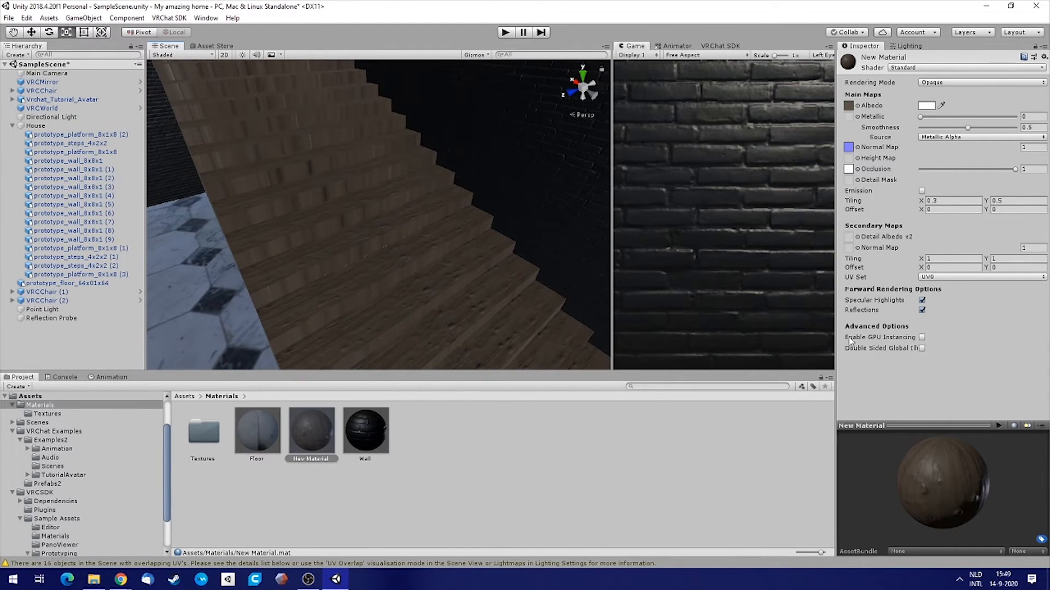
# Enable GPU instancing on the wood material and reduce its normal map strength to 0.42.
pyautogui.click(921, 338)
pyautogui.moveTo(414, 194); pyautogui.dragTo(450, 225, button='right')
pyautogui.moveTo(345, 112); pyautogui.dragTo(520, 217, button='right')
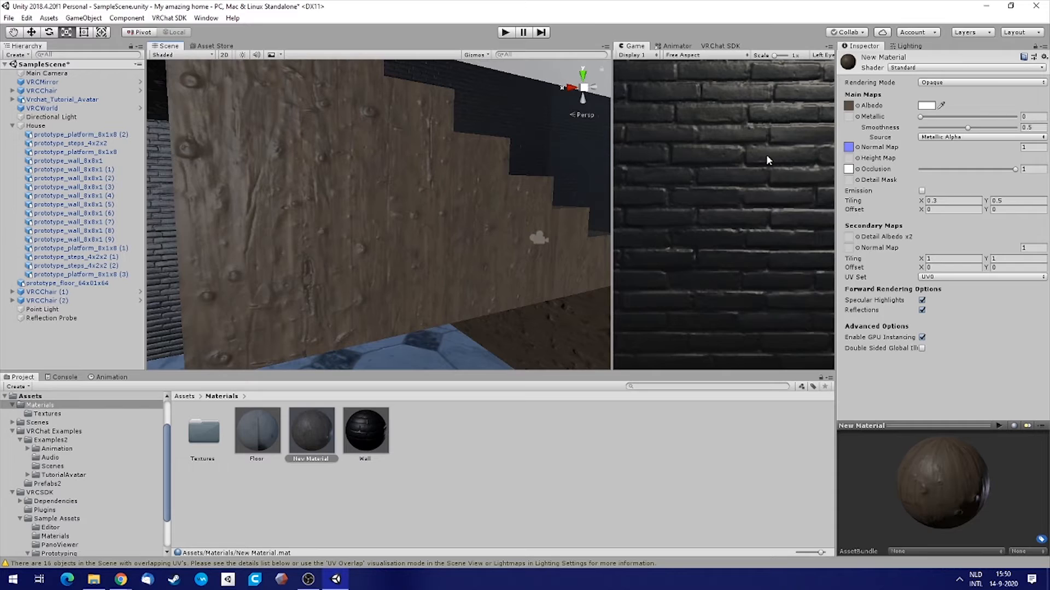
pyautogui.click(1018, 149)
pyautogui.moveTo(1011, 151); pyautogui.dragTo(1007, 153)
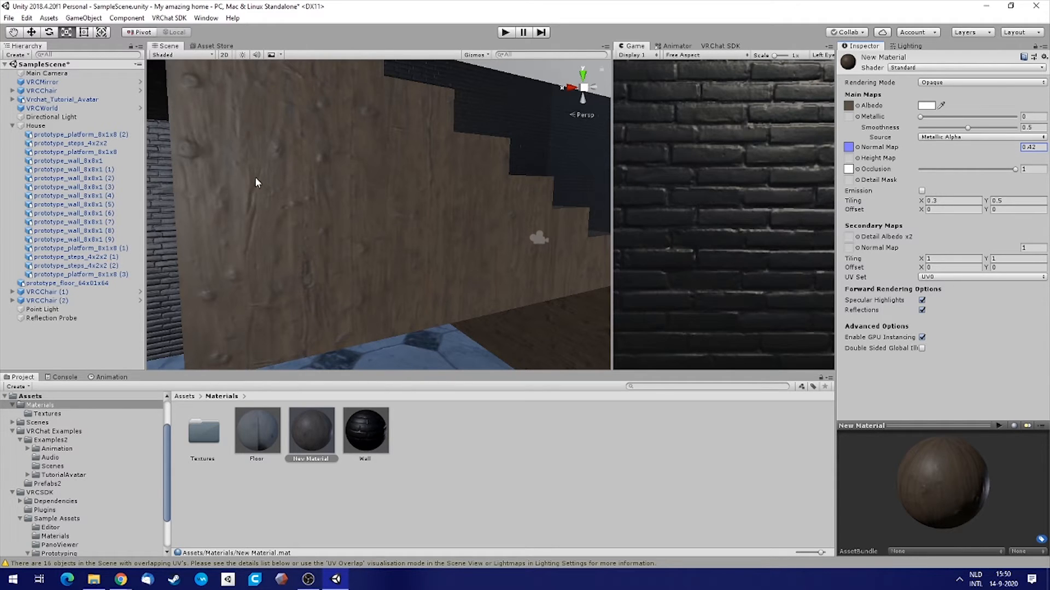
# Set the wood material's metallic value to 0.804 and smoothness to 0.488, checking the staircase from different angles.
pyautogui.moveTo(919, 116); pyautogui.dragTo(974, 131)
pyautogui.moveTo(464, 217); pyautogui.dragTo(309, 208, button='right')
pyautogui.moveTo(973, 130); pyautogui.dragTo(966, 131)
pyautogui.moveTo(469, 232)
pyautogui.mouseDown(button='right')
pyautogui.moveTo(403, 232)
pyautogui.moveTo(463, 228)
pyautogui.mouseUp(button='right')
pyautogui.moveTo(994, 118)
pyautogui.mouseDown()
pyautogui.moveTo(976, 117)
pyautogui.moveTo(998, 121)
pyautogui.mouseUp()
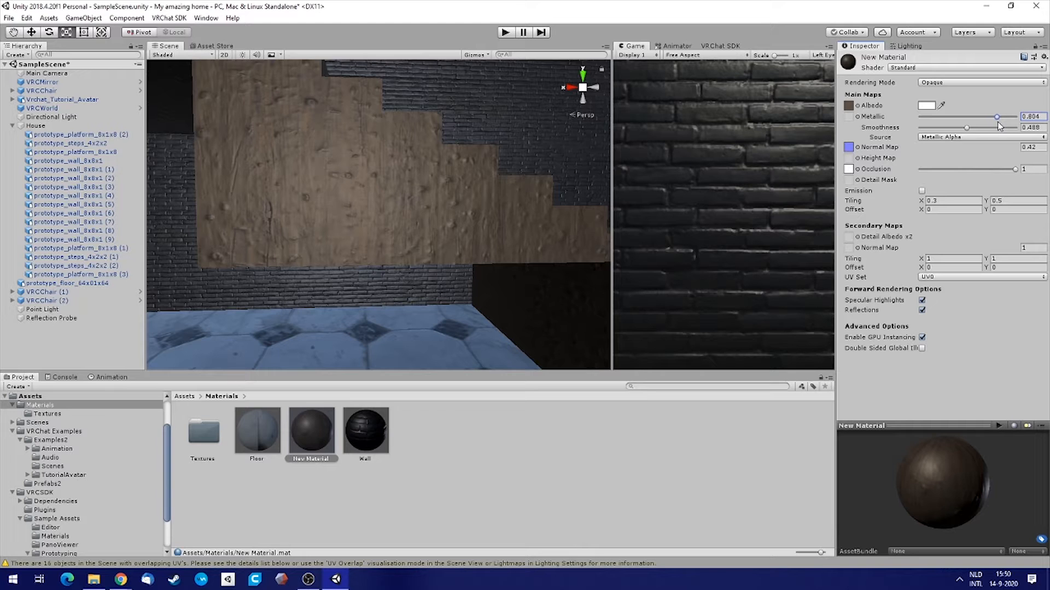
pyautogui.moveTo(363, 181); pyautogui.dragTo(304, 229, button='right')
pyautogui.press('s')
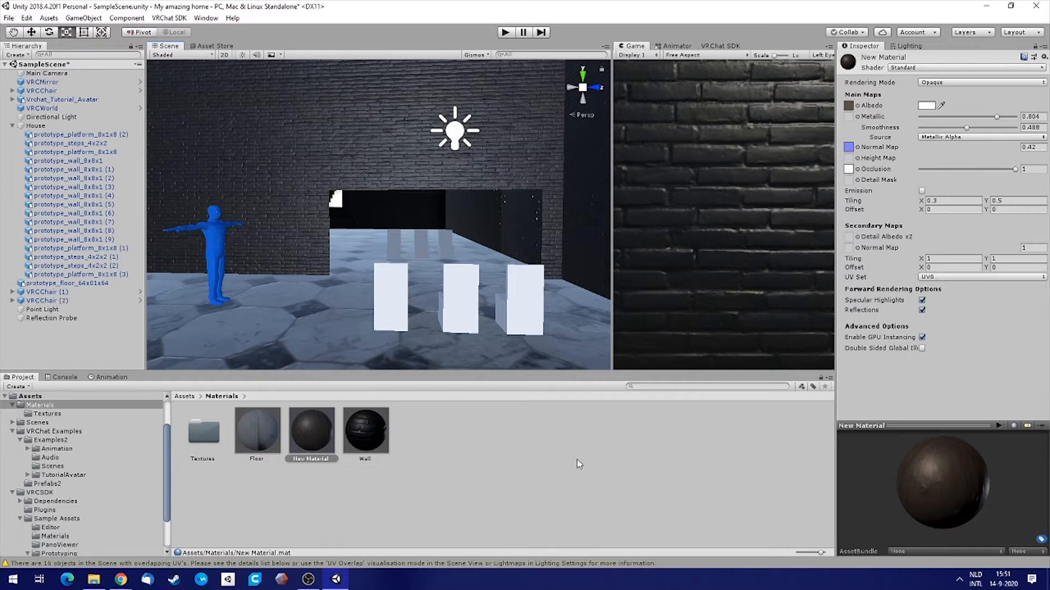
# Duplicate the Wall material in the Materials folder and rename the copy BlueWall.
pyautogui.moveTo(291, 141); pyautogui.dragTo(272, 131, button='right')
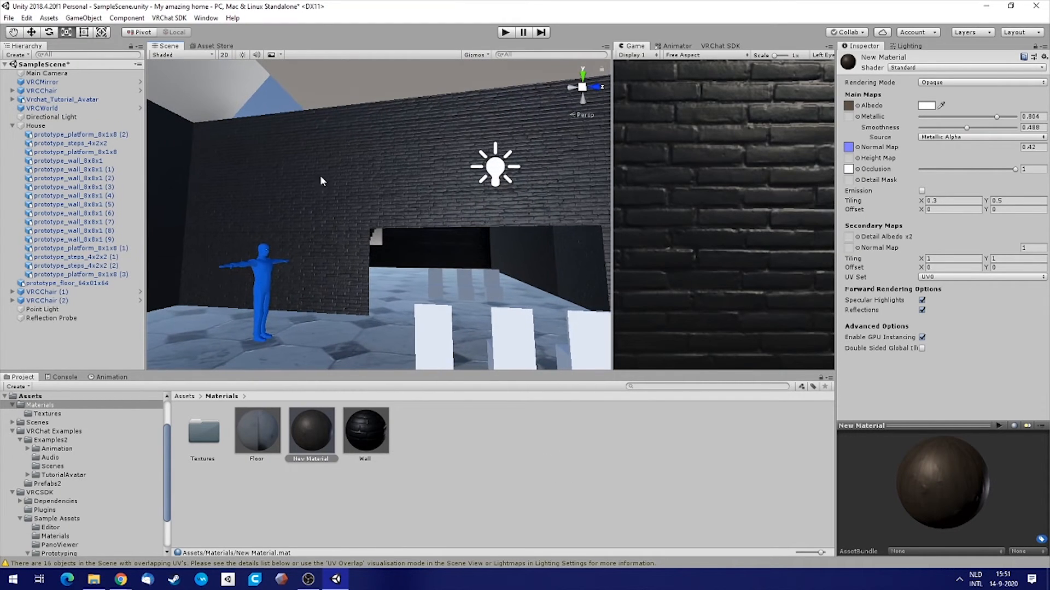
pyautogui.moveTo(328, 164); pyautogui.dragTo(446, 181, button='right')
pyautogui.moveTo(386, 284); pyautogui.dragTo(411, 312, button='right')
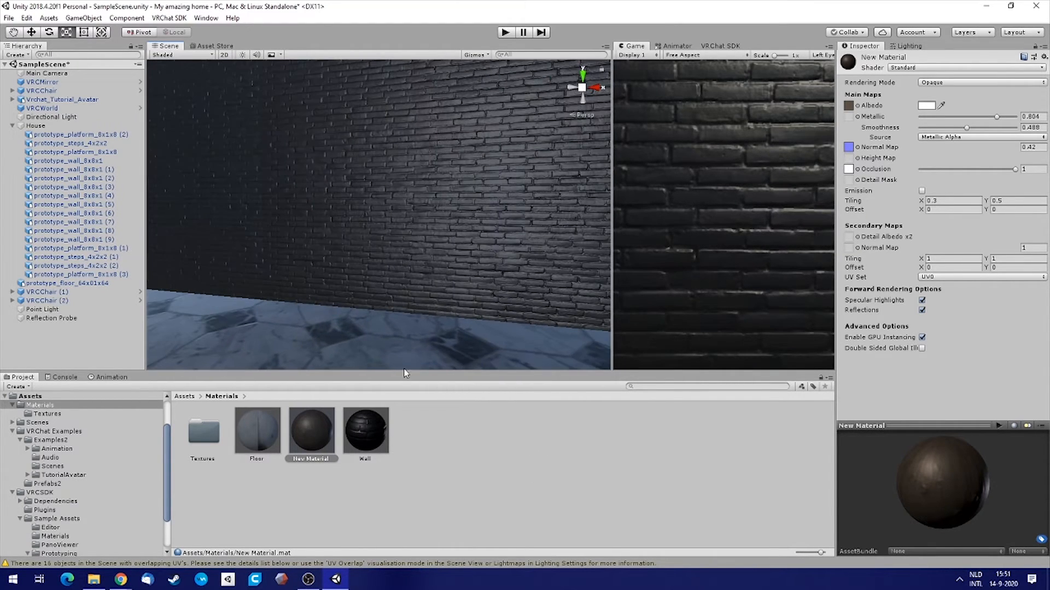
pyautogui.click(361, 438)
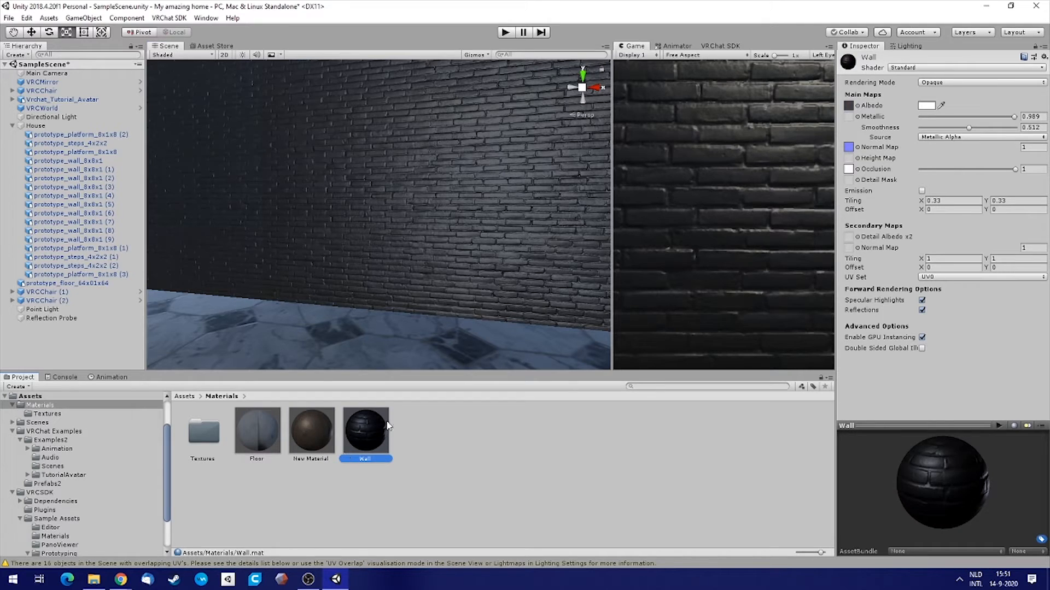
pyautogui.rightClick(360, 432)
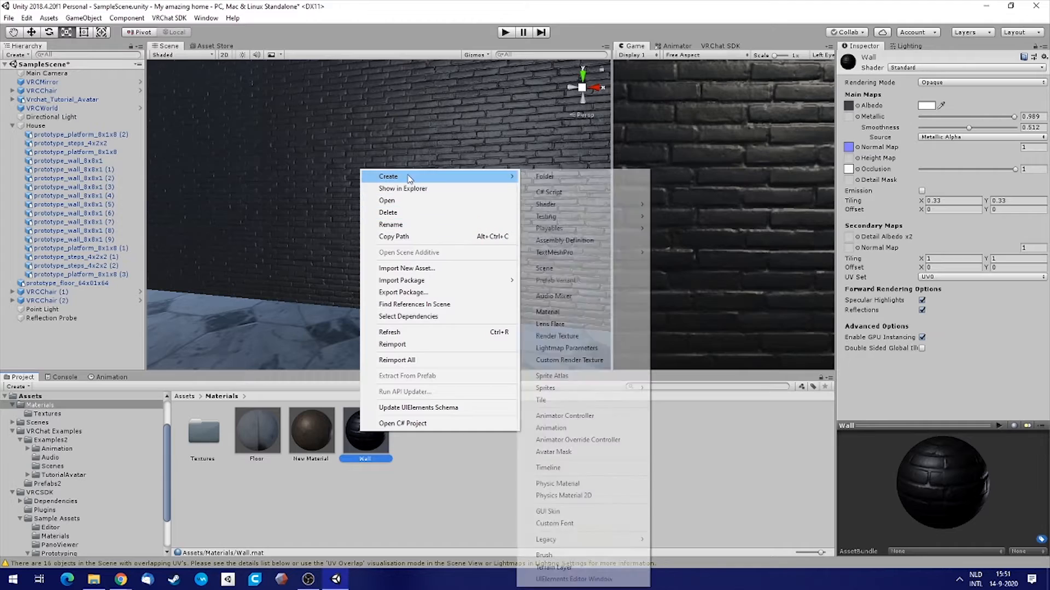
pyautogui.moveTo(406, 179)
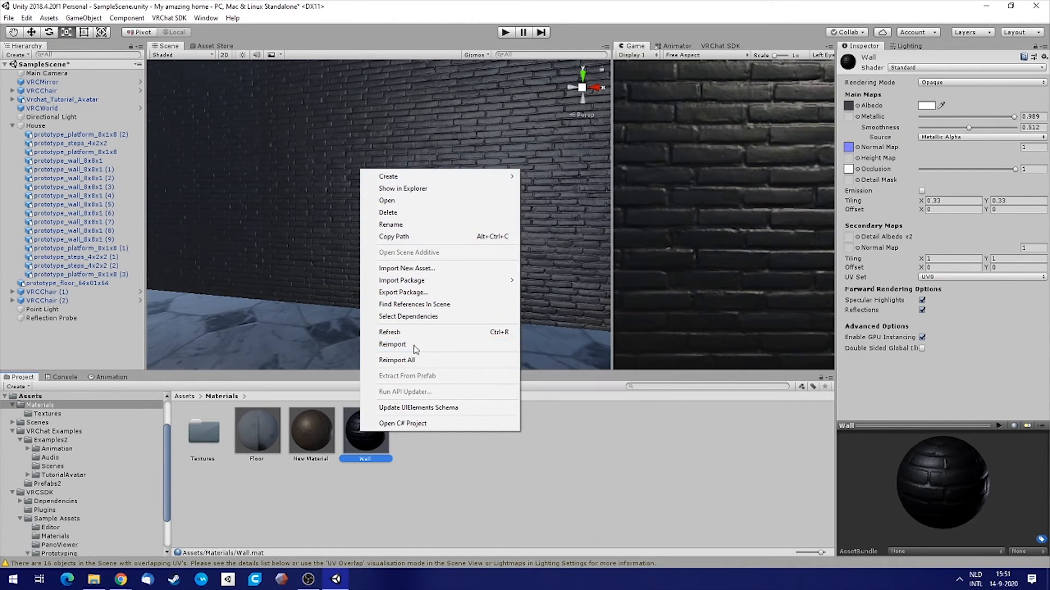
pyautogui.click(594, 456)
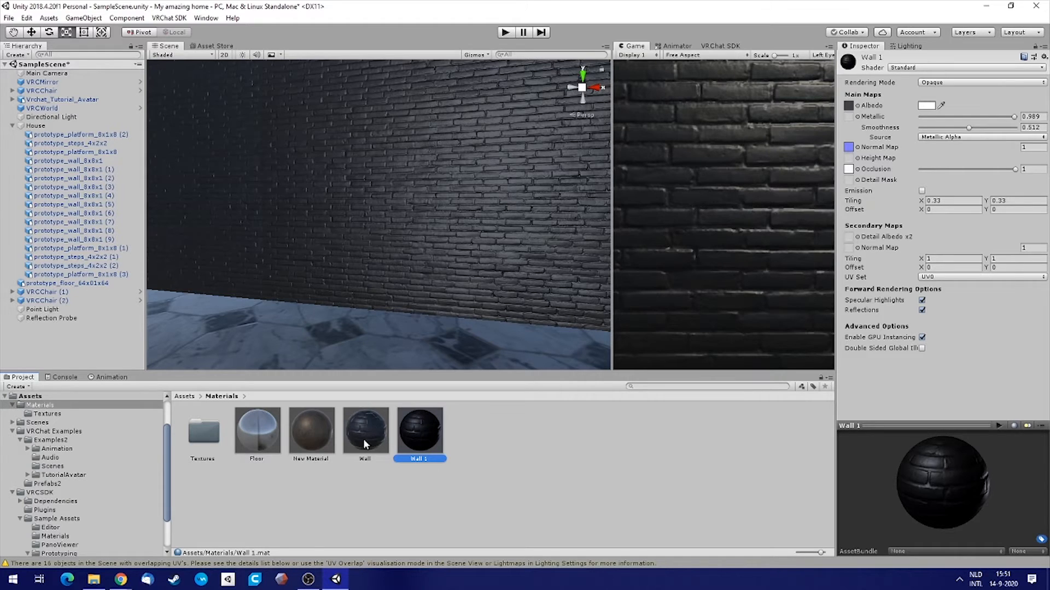
pyautogui.click(418, 434)
pyautogui.press('Return')
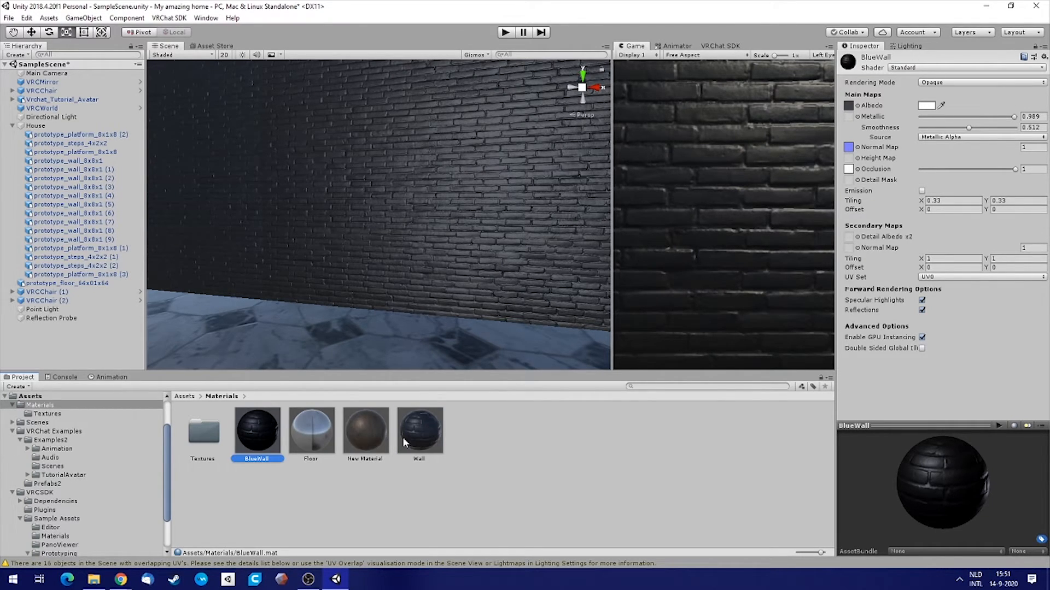
# Change BlueWall's albedo to the blue Bricks_Painted2 texture and check it on the preview sphere.
pyautogui.click(857, 106)
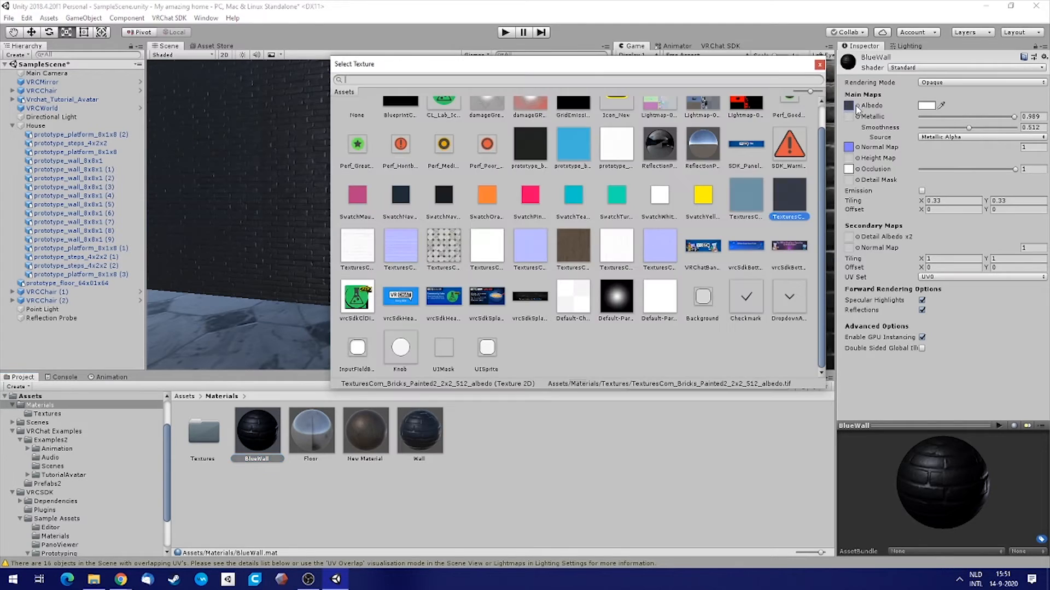
pyautogui.click(752, 200)
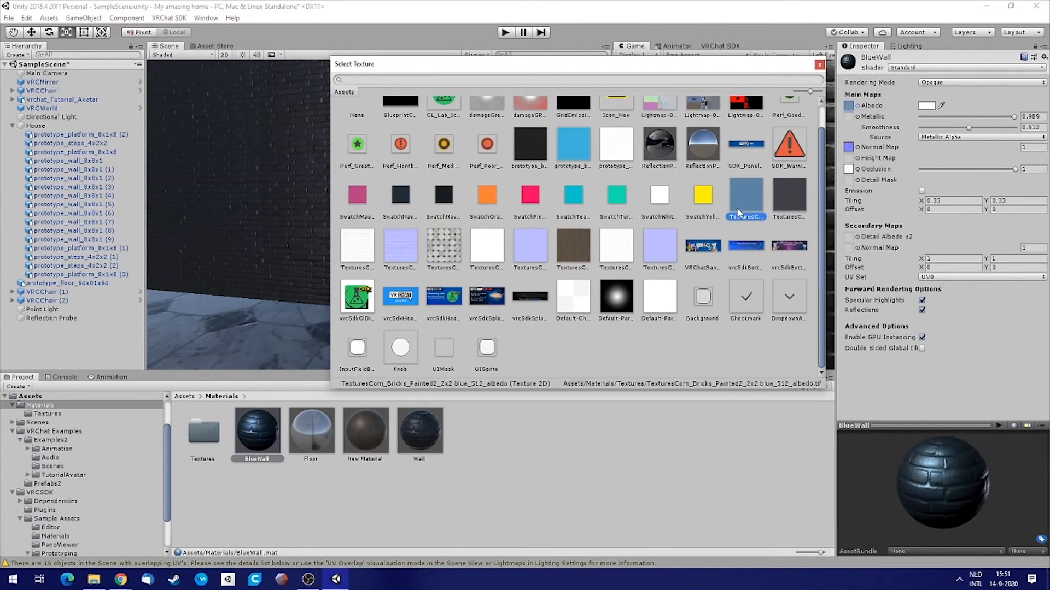
pyautogui.doubleClick(749, 190)
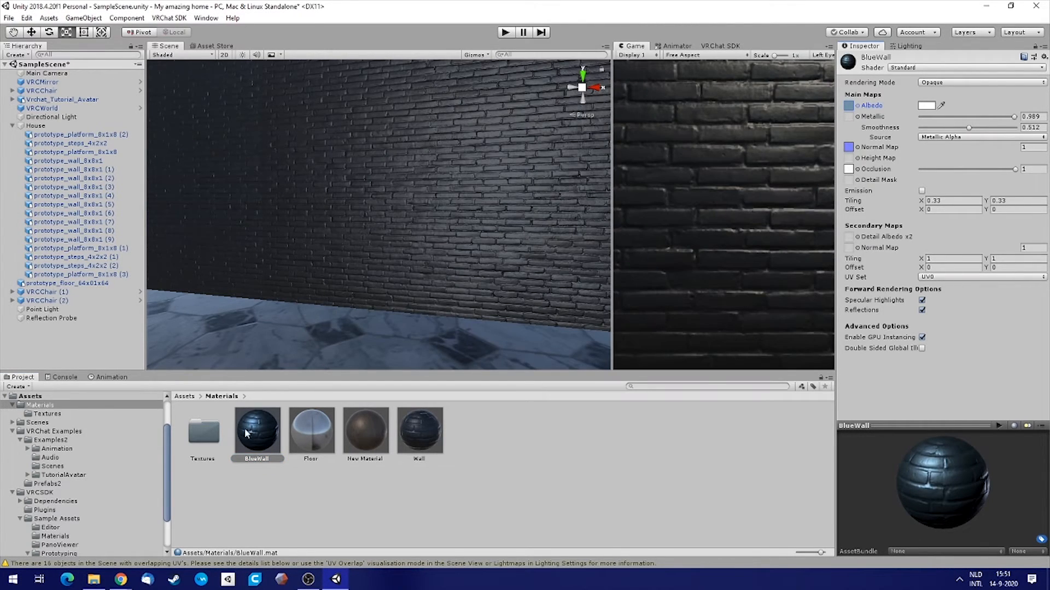
pyautogui.moveTo(882, 450); pyautogui.dragTo(930, 459)
# Compare the maps and settings of the Wall and BlueWall materials.
pyautogui.moveTo(378, 246); pyautogui.dragTo(224, 434, button='right')
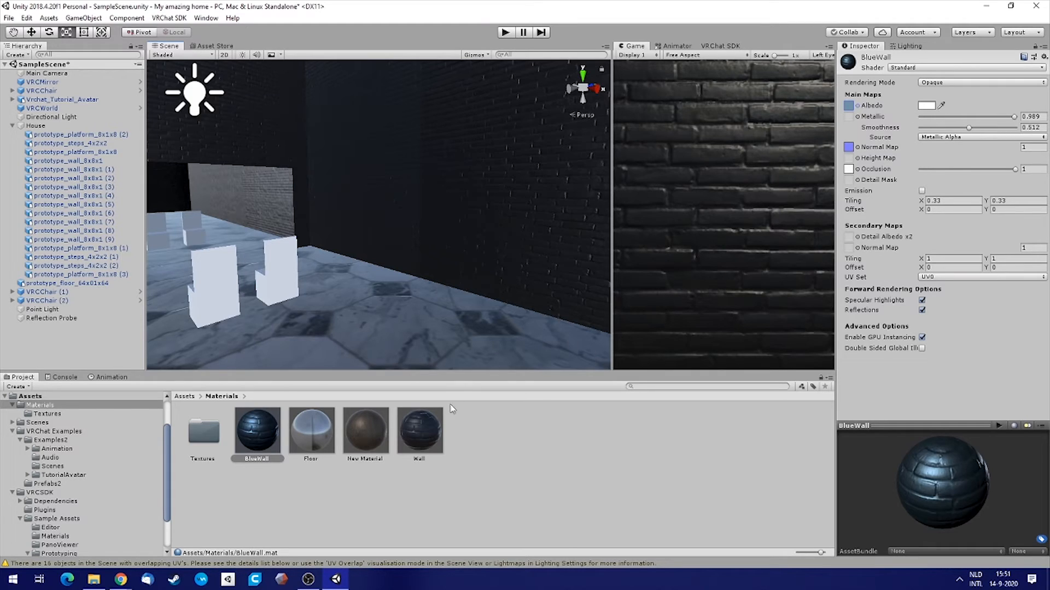
pyautogui.click(419, 432)
pyautogui.click(257, 431)
pyautogui.click(422, 424)
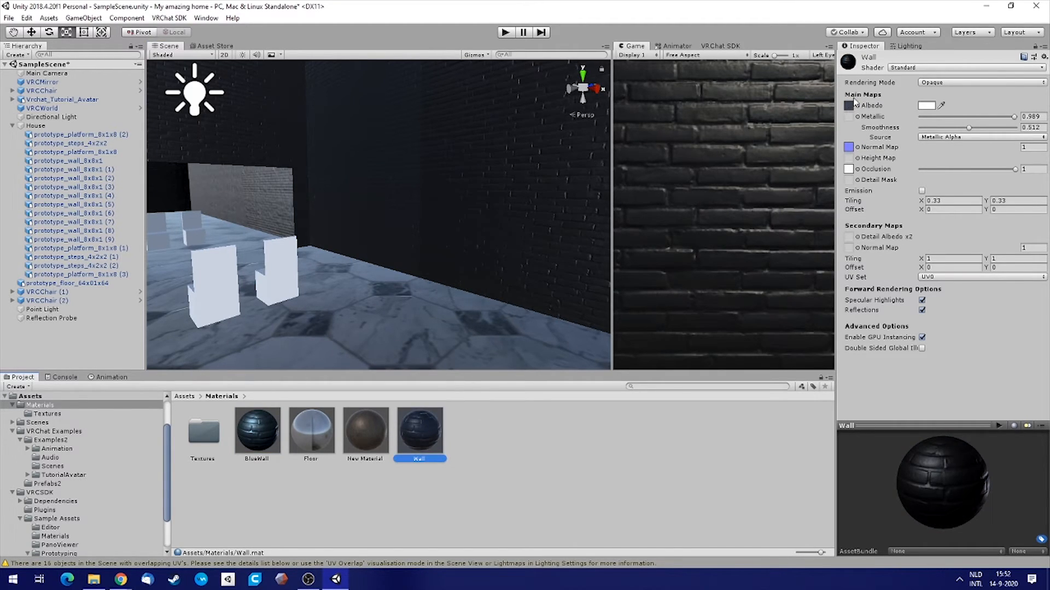
pyautogui.click(248, 438)
pyautogui.click(426, 428)
# Try the BlueWall material on the brick walls of the room and look around at the effect.
pyautogui.moveTo(242, 439); pyautogui.dragTo(485, 197)
pyautogui.moveTo(398, 235); pyautogui.dragTo(1049, 197, button='right')
pyautogui.moveTo(465, 159); pyautogui.dragTo(206, 174, button='right')
pyautogui.moveTo(481, 181); pyautogui.dragTo(384, 273, button='right')
pyautogui.moveTo(257, 432); pyautogui.dragTo(339, 213)
pyautogui.moveTo(437, 219); pyautogui.dragTo(41, 264, button='right')
pyautogui.moveTo(934, 244); pyautogui.dragTo(730, 212, button='right')
pyautogui.moveTo(336, 171); pyautogui.dragTo(395, 197, button='right')
pyautogui.click(275, 127)
pyautogui.moveTo(372, 247); pyautogui.dragTo(372, 256)
pyautogui.hotkey('ctrl', 'z')
# Lower the wall behind the avatar to Y -8.81 so that only its upper part stands above the floor.
pyautogui.moveTo(438, 171); pyautogui.dragTo(426, 136, button='right')
pyautogui.press('w')
pyautogui.moveTo(387, 306); pyautogui.dragTo(385, 475)
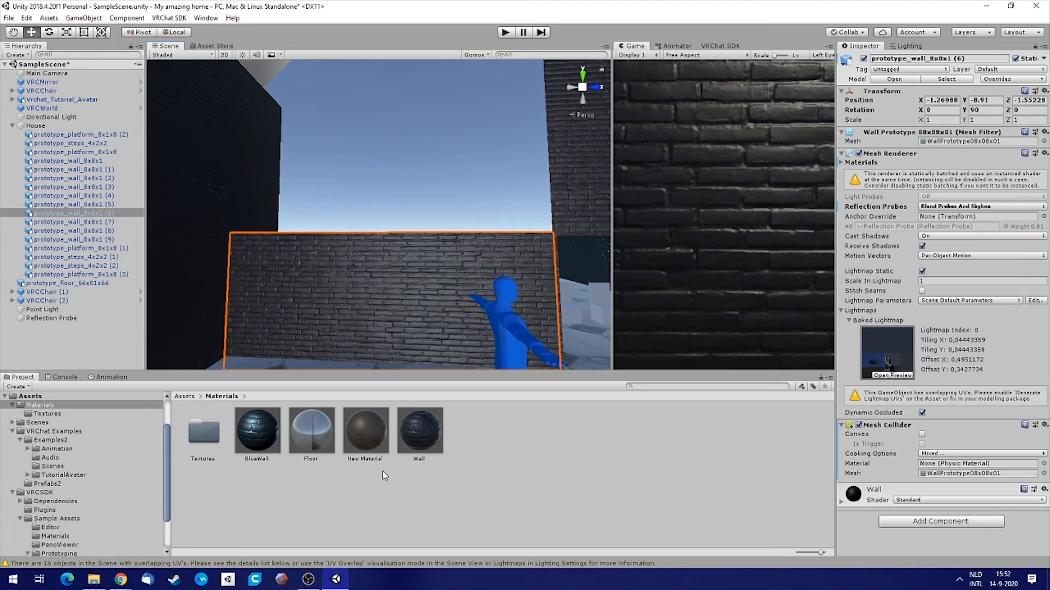
pyautogui.moveTo(416, 224); pyautogui.dragTo(412, 278, button='right')
pyautogui.scroll(-3, 412, 296)
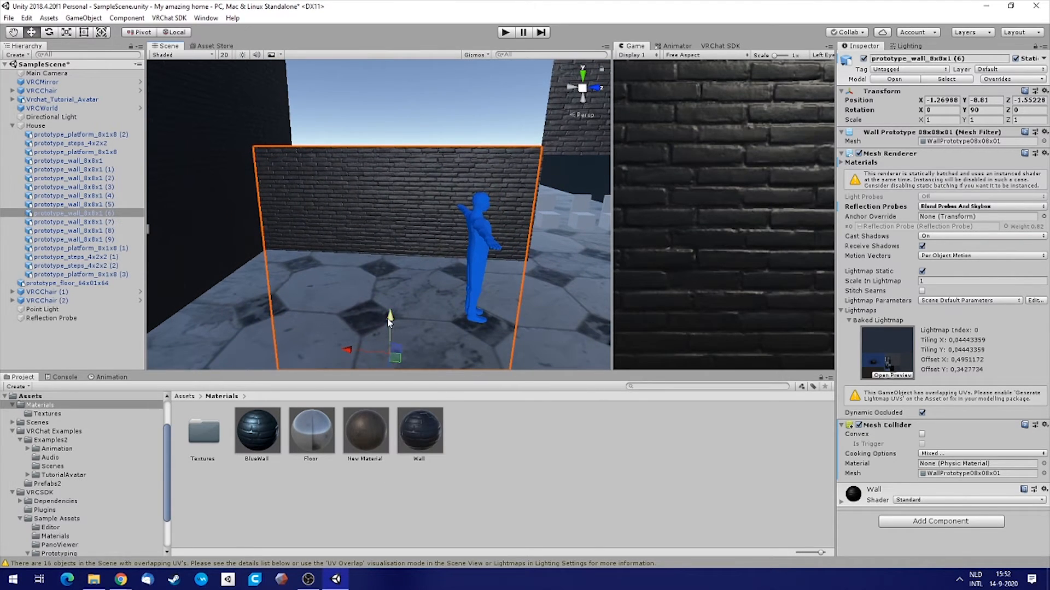
# Duplicate the lowered wall and raise the copy, vertex-snapping it flush on top of the original at Y -2.81.
pyautogui.hotkey('ctrl', 'd')
pyautogui.moveTo(390, 321); pyautogui.dragTo(333, 159)
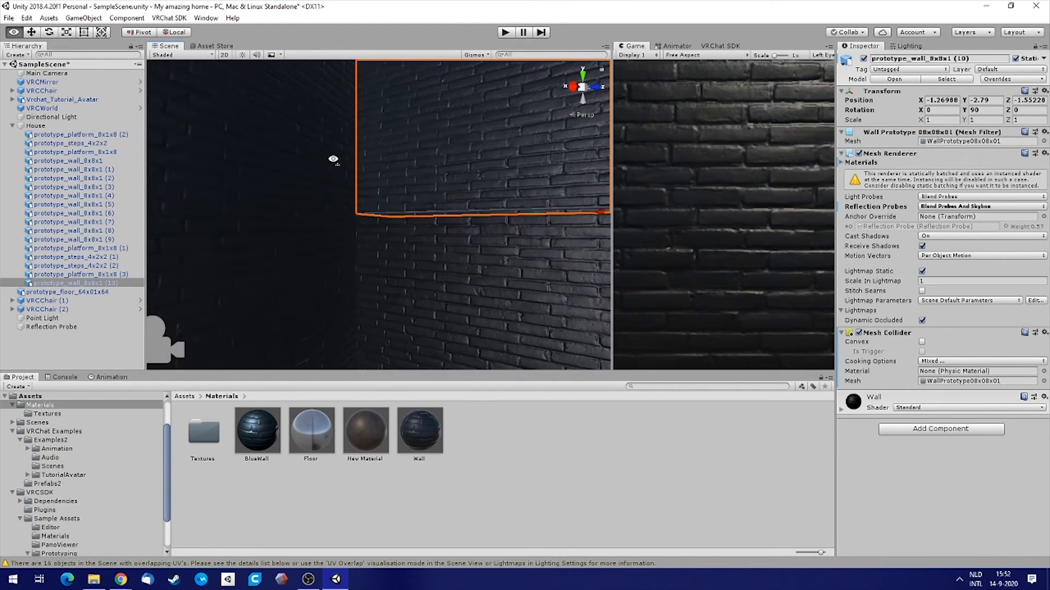
pyautogui.press('v')
pyautogui.moveTo(358, 212); pyautogui.dragTo(359, 220)
pyautogui.moveTo(430, 211); pyautogui.dragTo(405, 214, button='right')
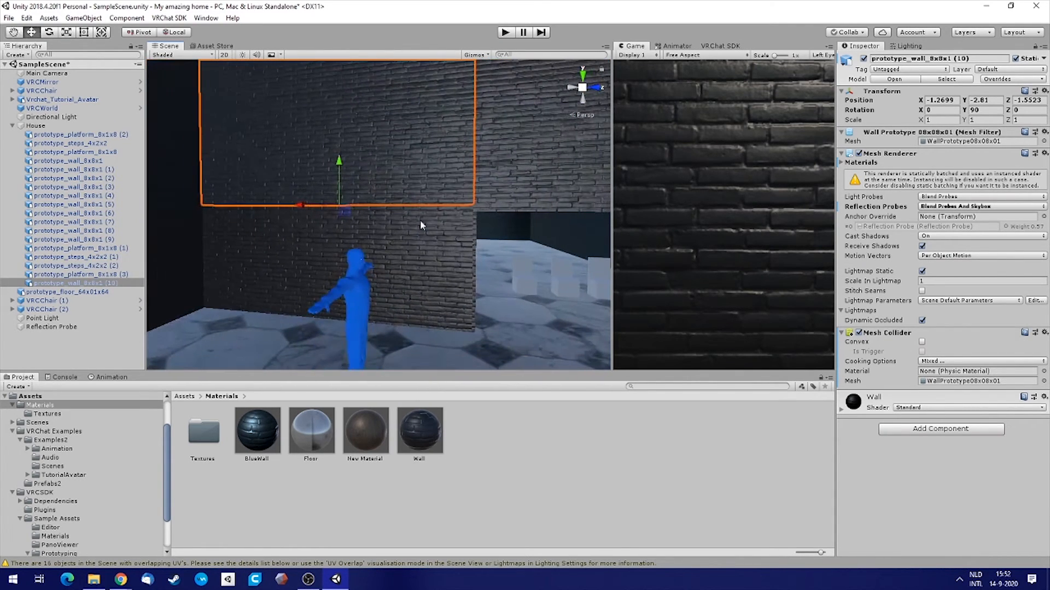
# Apply the BlueWall material to the lower wall section behind the avatar and inspect it against the dark bricks above.
pyautogui.moveTo(259, 392); pyautogui.dragTo(266, 274)
pyautogui.moveTo(310, 251); pyautogui.dragTo(274, 86, button='right')
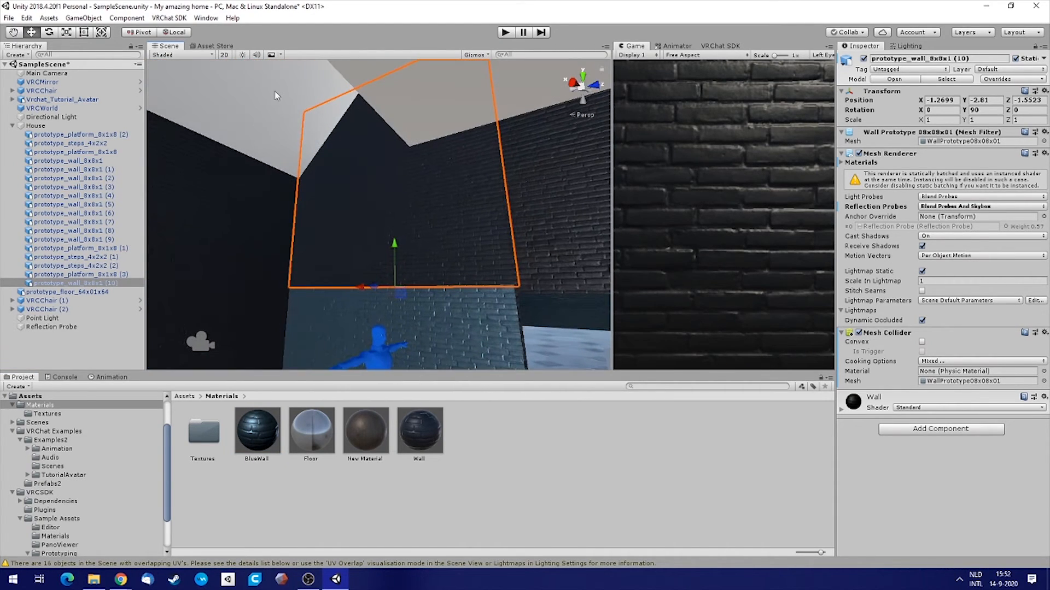
pyautogui.click(203, 201)
pyautogui.moveTo(203, 201); pyautogui.dragTo(644, 284, button='right')
pyautogui.moveTo(467, 257); pyautogui.dragTo(899, 278, button='right')
pyautogui.moveTo(438, 188); pyautogui.dragTo(352, 152, button='right')
# Try scaling the upper wall behind the avatar uniformly down to about 0.29 and moving it along the lower wall to Z -3.88.
pyautogui.click(352, 152)
pyautogui.press('r')
pyautogui.moveTo(345, 261); pyautogui.dragTo(332, 302)
pyautogui.hotkey('ctrl', 'z')
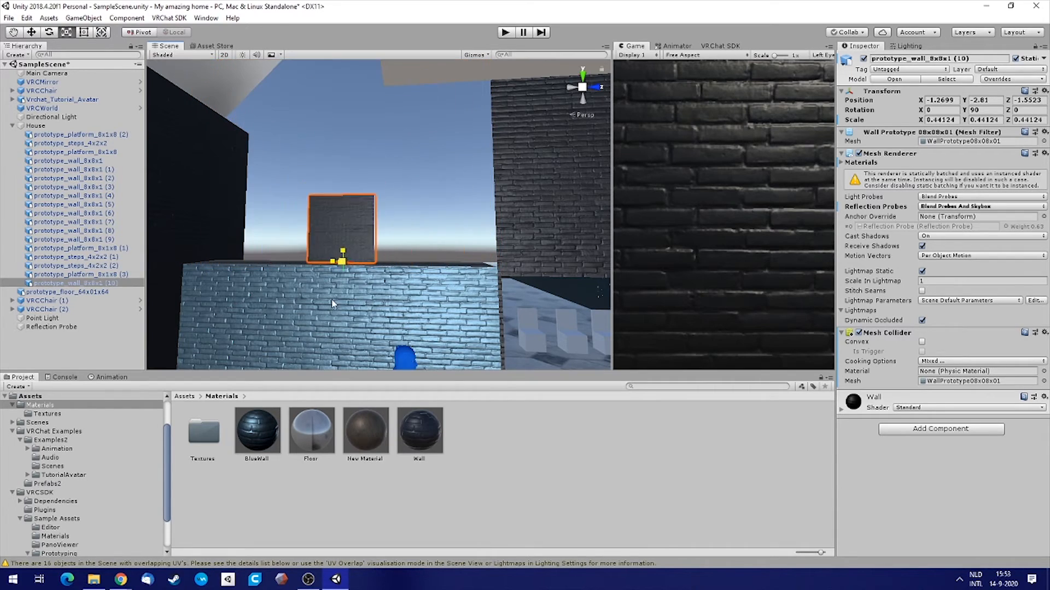
pyautogui.press('w')
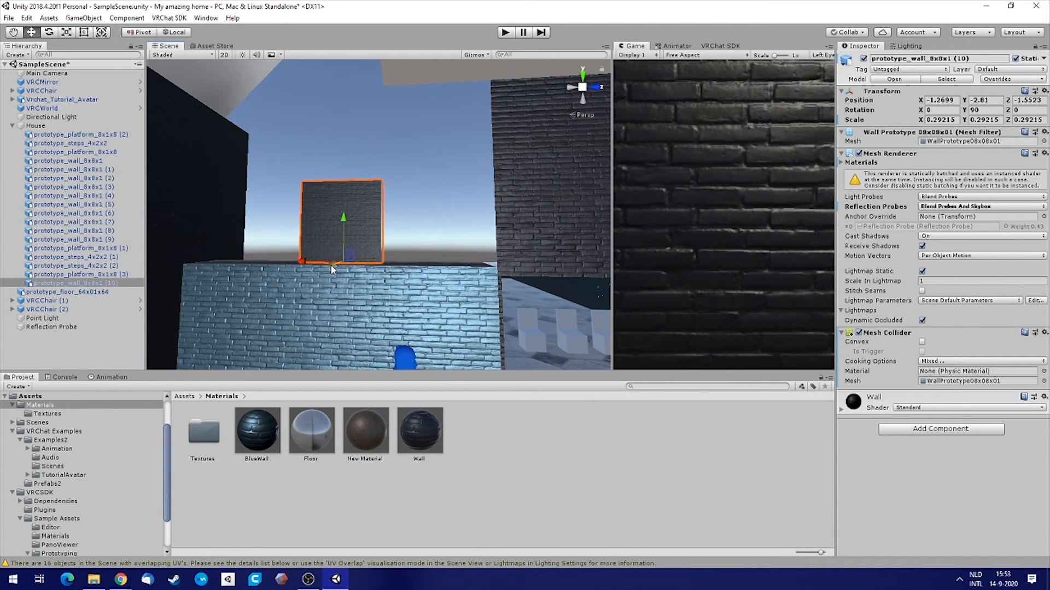
pyautogui.moveTo(193, 262); pyautogui.dragTo(211, 266)
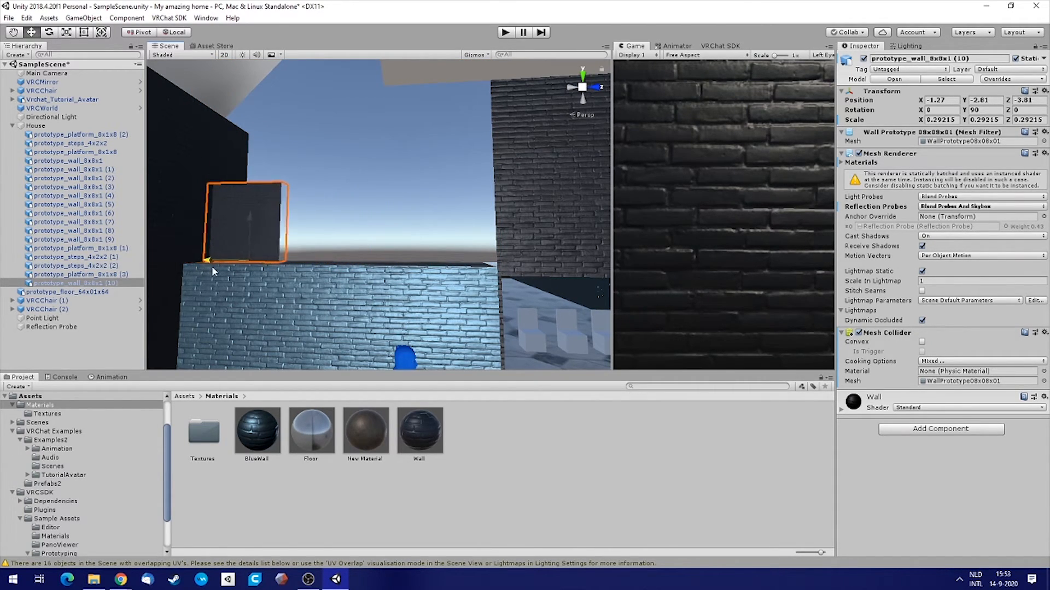
pyautogui.moveTo(358, 232)
pyautogui.keyDown('alt'); pyautogui.mouseDown()
pyautogui.moveTo(300, 274)
pyautogui.moveTo(278, 242)
pyautogui.moveTo(372, 232)
pyautogui.mouseUp(); pyautogui.keyUp('alt')
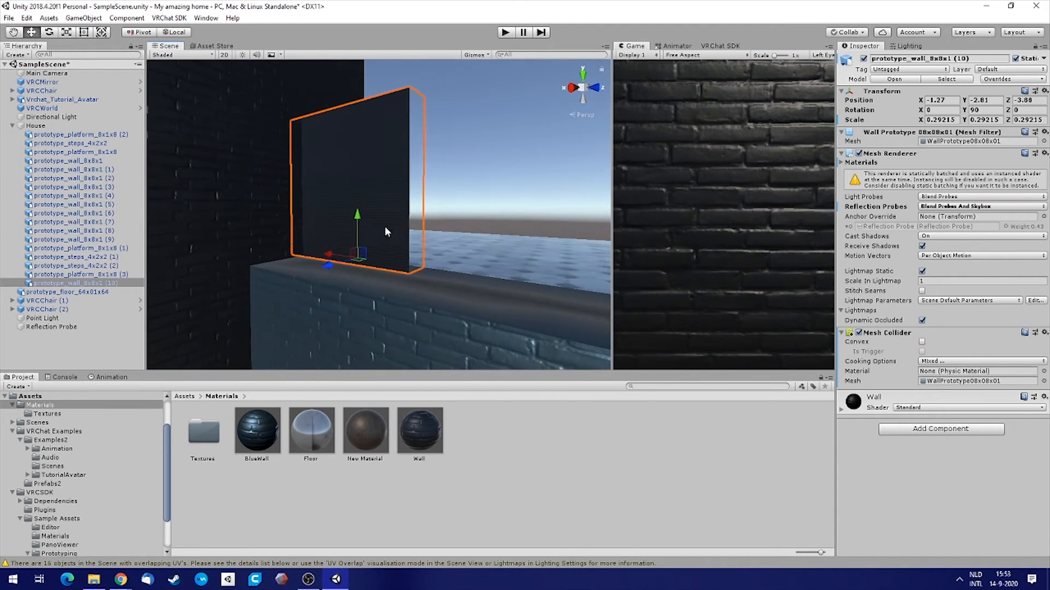
# Undo the move and the scaling of the upper wall behind the avatar.
pyautogui.press('s')
pyautogui.moveTo(402, 270); pyautogui.dragTo(365, 208, button='right')
pyautogui.moveTo(429, 183); pyautogui.dragTo(492, 202, button='right')
pyautogui.press('s')
pyautogui.hotkey('ctrl', 'z')
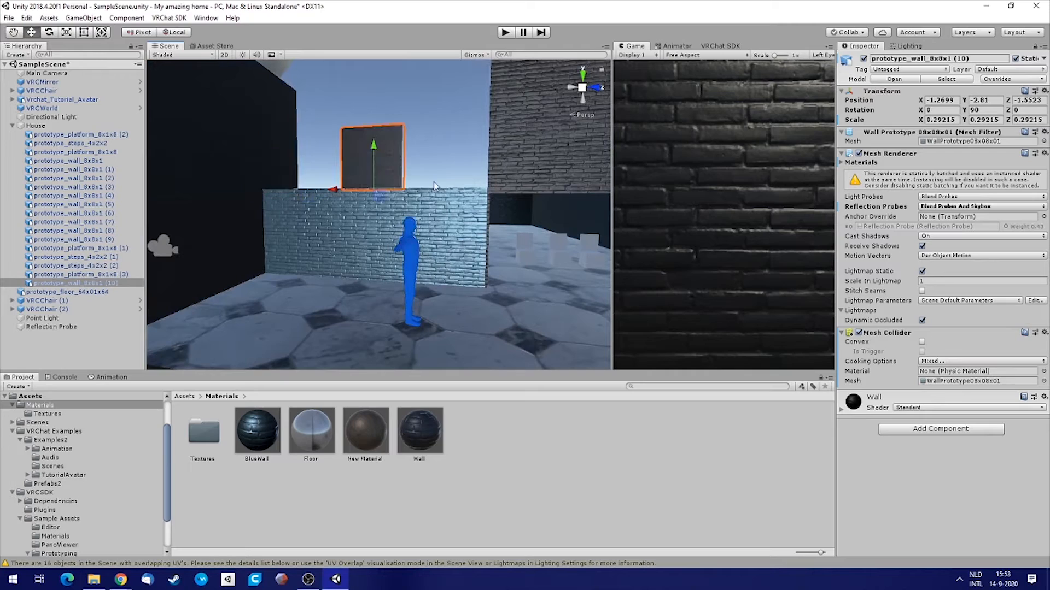
pyautogui.hotkey('ctrl', 'z')
# Examine the dark upper and blue lower brick sections behind the avatar from several distances, selecting the lower wall.
pyautogui.moveTo(447, 238); pyautogui.dragTo(425, 192, button='right')
pyautogui.press('w')
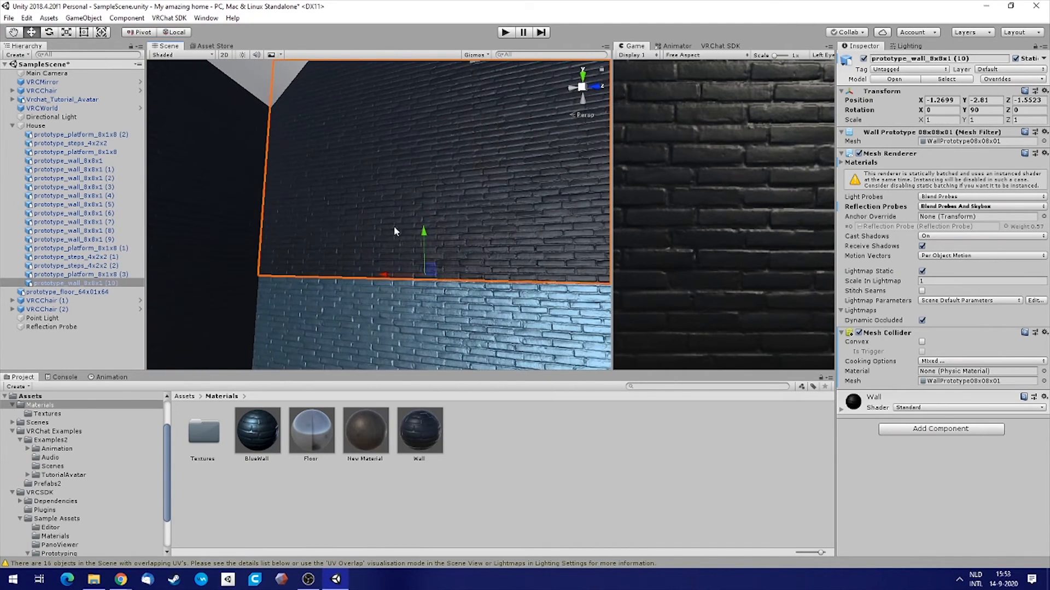
pyautogui.moveTo(337, 172); pyautogui.dragTo(262, 210, button='right')
pyautogui.press('s')
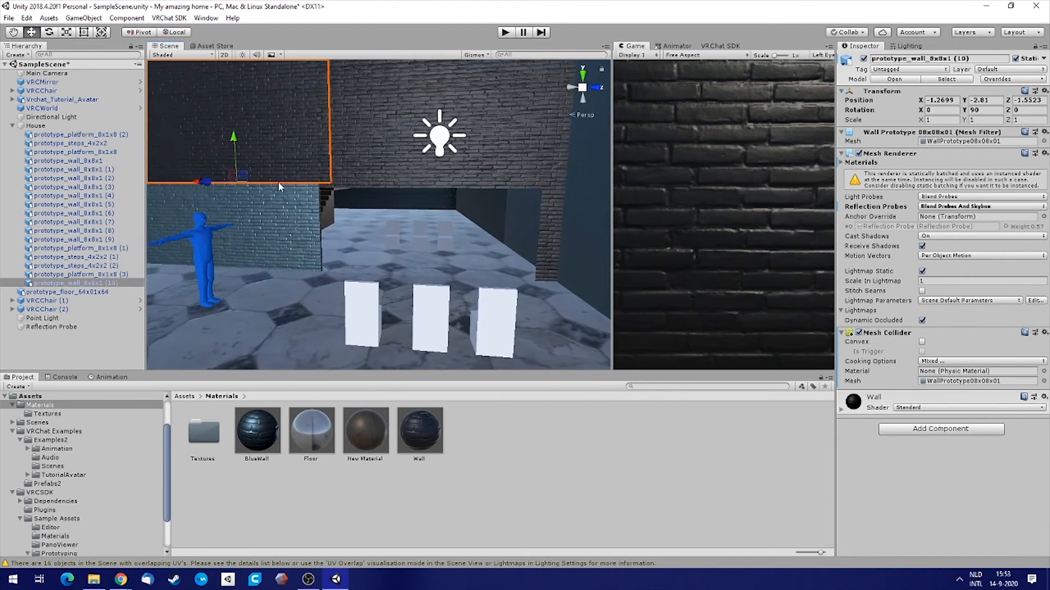
pyautogui.press('f')
pyautogui.click(415, 220)
pyautogui.click(430, 192)
pyautogui.click(373, 255)
pyautogui.moveTo(405, 163); pyautogui.dragTo(126, 255, button='right')
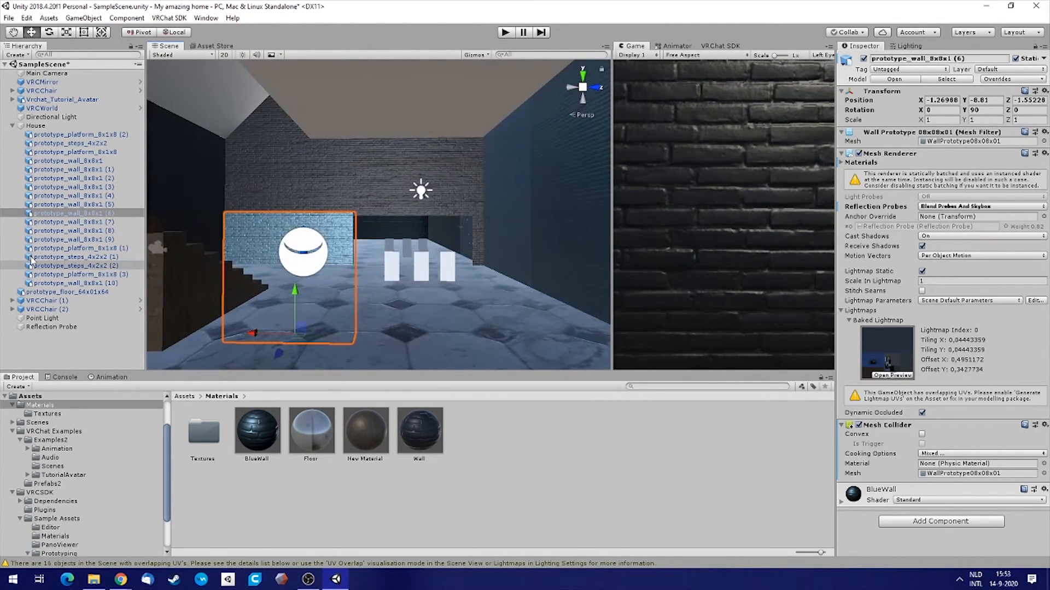
pyautogui.moveTo(398, 186); pyautogui.dragTo(364, 203, button='right')
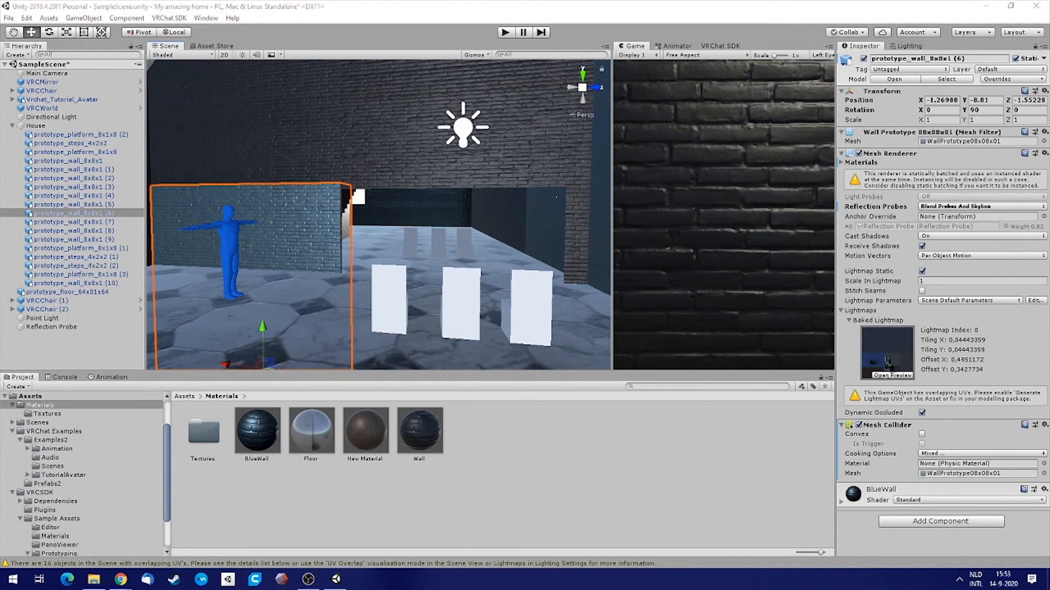
# Switch to the browser, search textures.com for "grass" and browse the results for a suitable ground material.
pyautogui.hotkey('alt', 'Tab')
pyautogui.scroll(15, 401, 232)
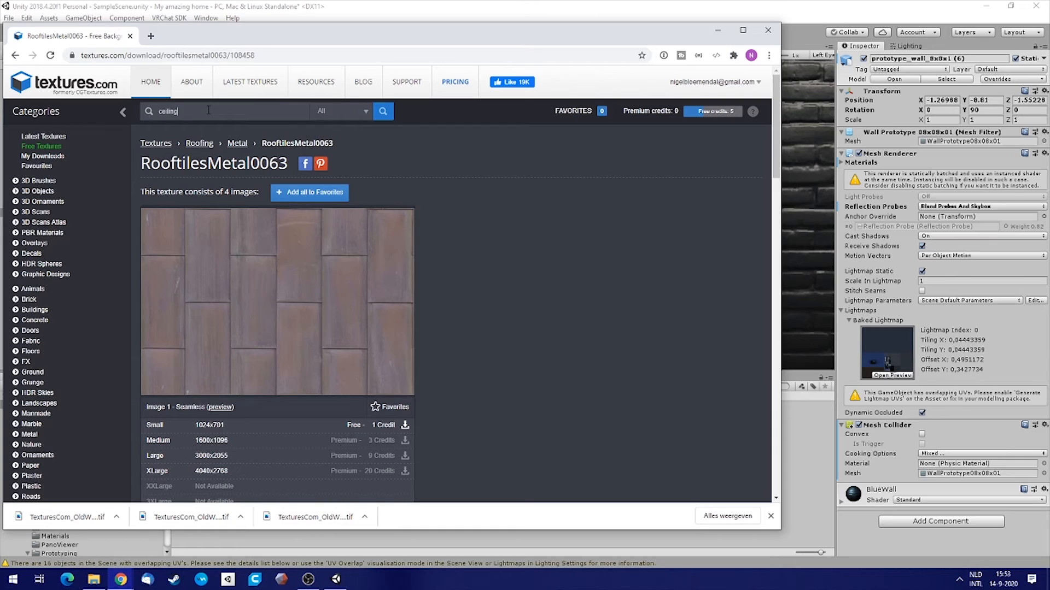
pyautogui.click(770, 515)
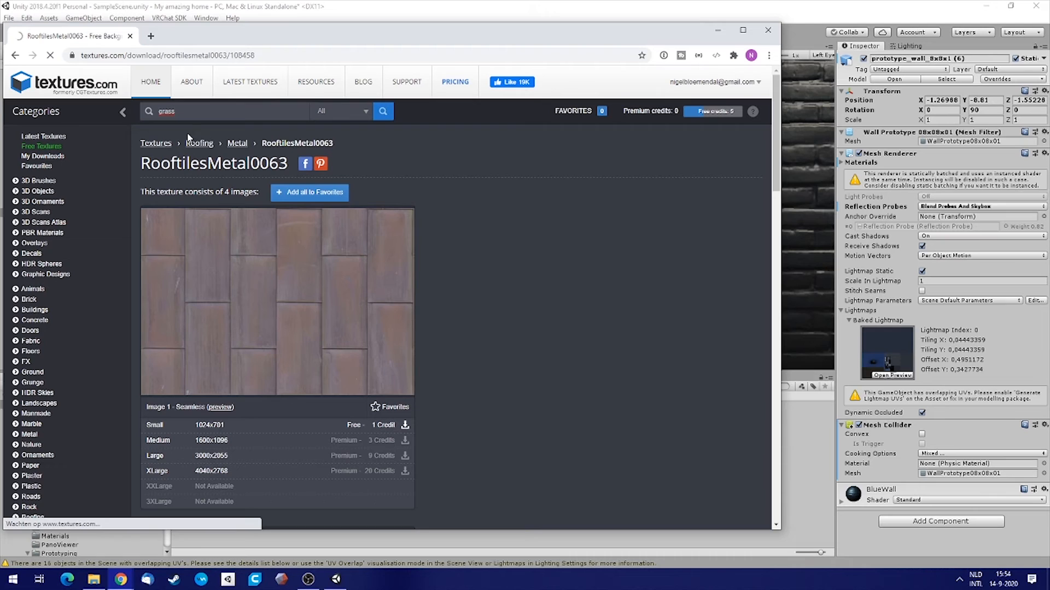
pyautogui.scroll(-1, 504, 238)
pyautogui.scroll(-8, 396, 223)
pyautogui.scroll(5, 411, 231)
pyautogui.scroll(2, 502, 197)
pyautogui.scroll(-10, 547, 174)
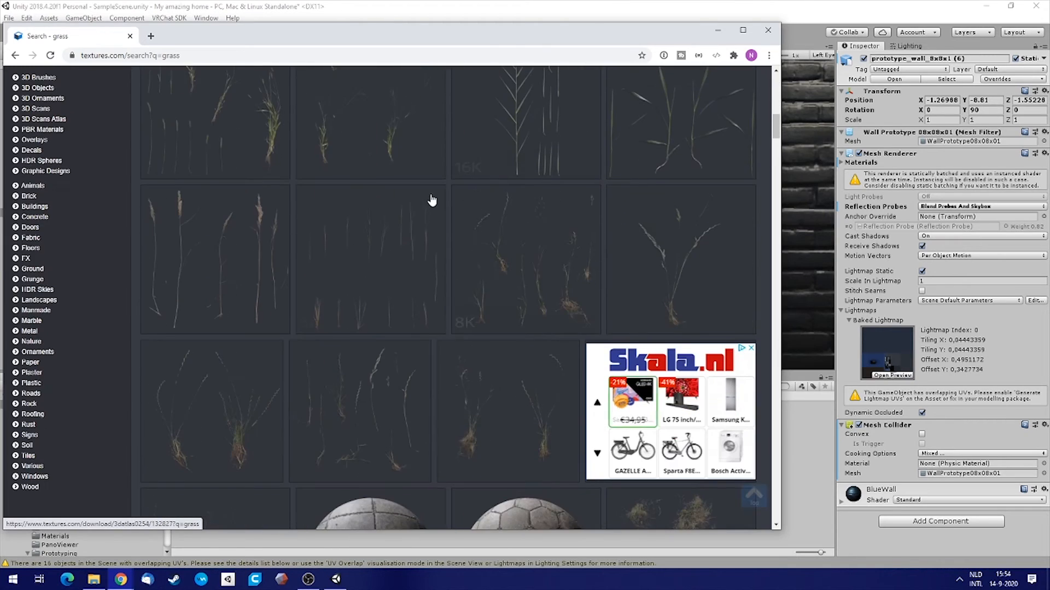
pyautogui.scroll(-3, 228, 203)
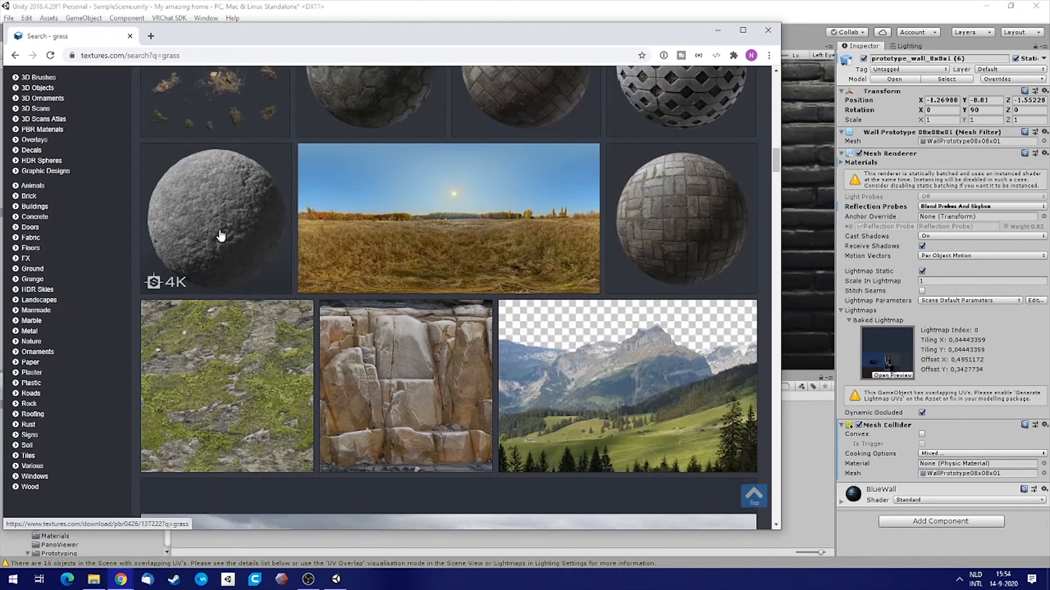
# Download the albedo map of the Moss Surface material and return to Unity.
pyautogui.scroll(-7, 536, 293)
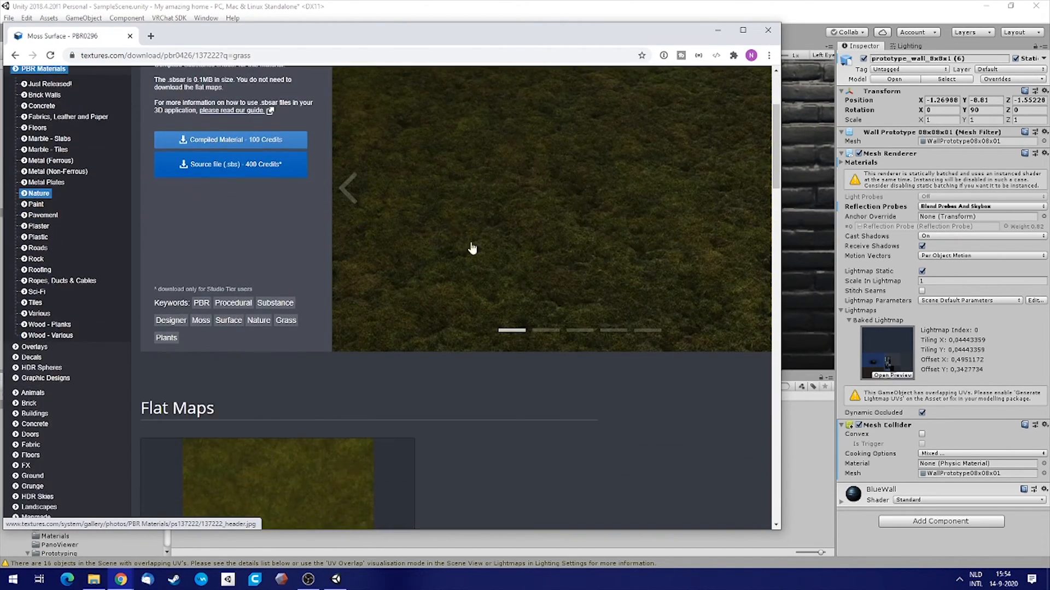
pyautogui.scroll(-3, 379, 317)
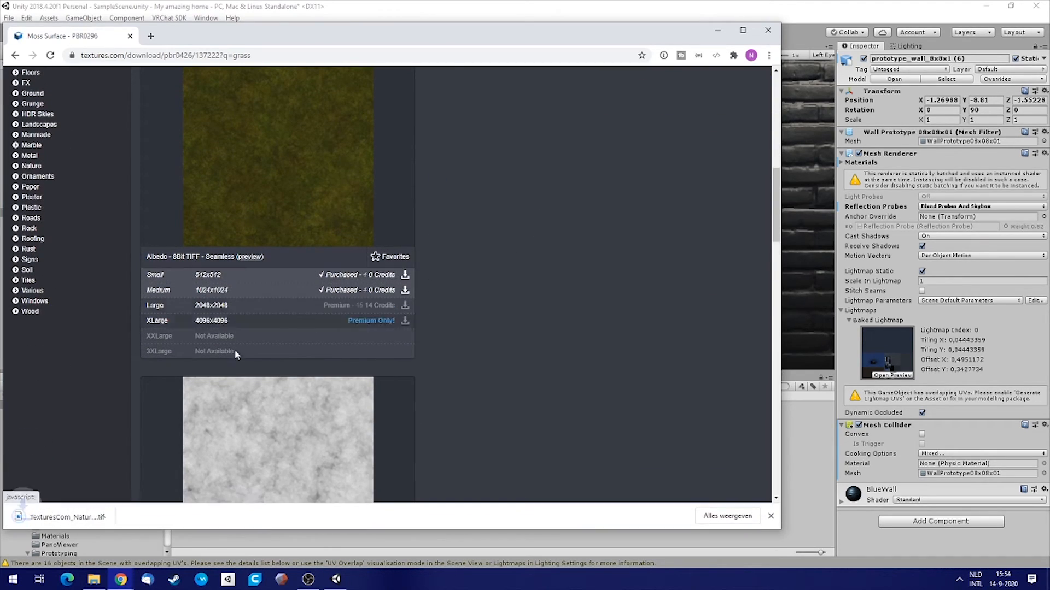
pyautogui.click(702, 13)
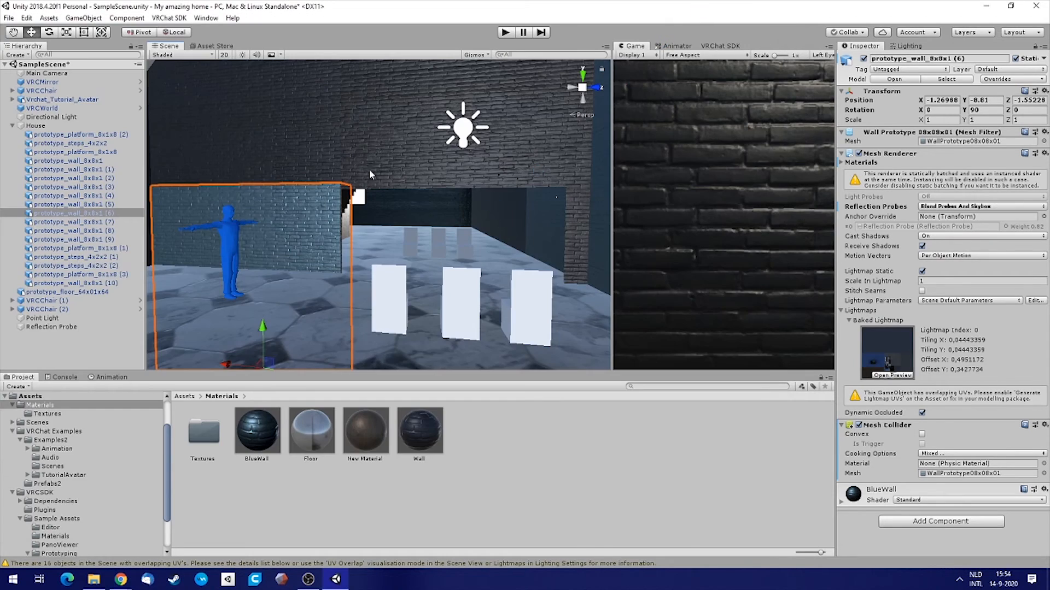
# Apply the wood material named New Material to the white ceiling surfaces above the brick walls.
pyautogui.scroll(6, 397, 186)
pyautogui.moveTo(383, 219)
pyautogui.keyDown('alt'); pyautogui.mouseDown()
pyautogui.moveTo(393, 228)
pyautogui.moveTo(387, 237)
pyautogui.mouseUp(); pyautogui.keyUp('alt')
pyautogui.keyDown('alt'); pyautogui.moveTo(328, 179); pyautogui.dragTo(466, 134); pyautogui.keyUp('alt')
pyautogui.scroll(5, 393, 201)
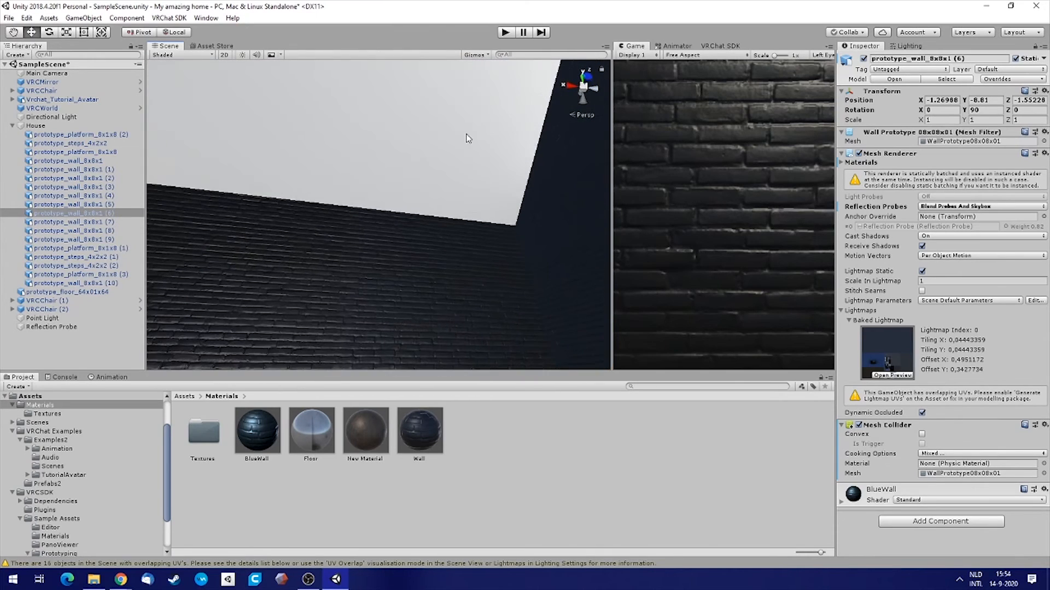
pyautogui.moveTo(384, 408); pyautogui.dragTo(370, 155)
pyautogui.keyDown('alt'); pyautogui.moveTo(447, 249); pyautogui.dragTo(197, 268); pyautogui.keyUp('alt')
pyautogui.keyDown('alt'); pyautogui.moveTo(391, 237); pyautogui.dragTo(208, 235); pyautogui.keyUp('alt')
pyautogui.moveTo(368, 429); pyautogui.dragTo(72, 252)
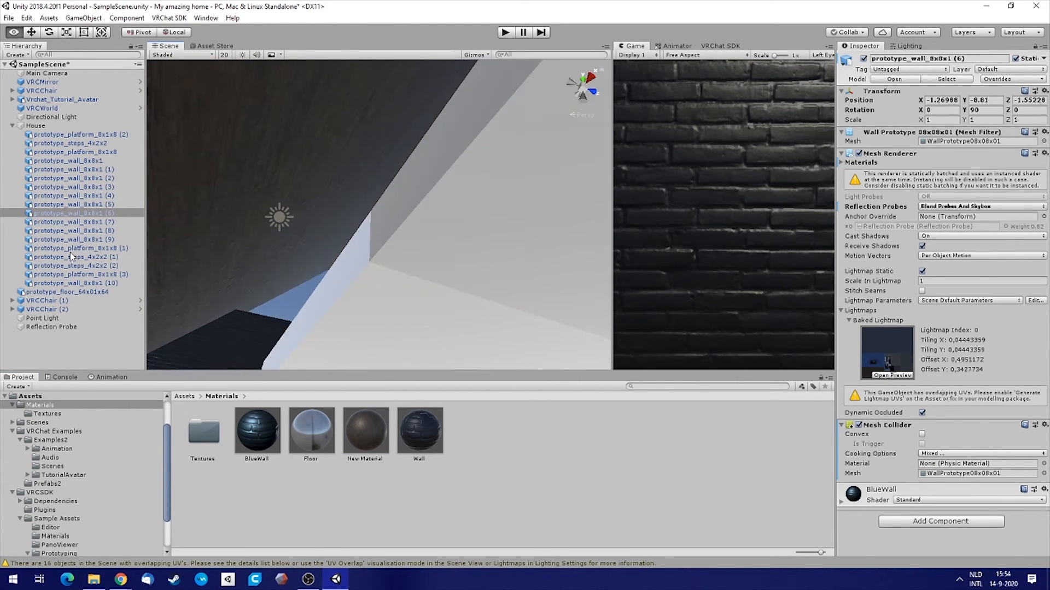
# Cover the remaining plain ceiling above the blue brick room with a dark textured material.
pyautogui.keyDown('alt'); pyautogui.moveTo(391, 308); pyautogui.dragTo(451, 199); pyautogui.keyUp('alt')
pyautogui.keyDown('alt'); pyautogui.moveTo(393, 218); pyautogui.dragTo(388, 315); pyautogui.keyUp('alt')
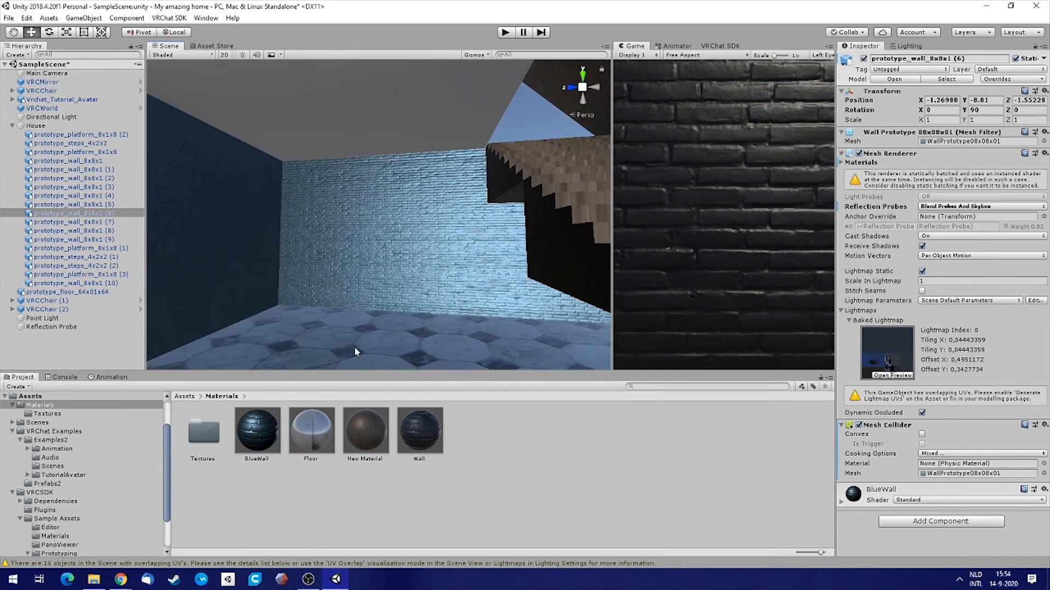
pyautogui.keyDown('alt'); pyautogui.moveTo(358, 134); pyautogui.dragTo(152, 173); pyautogui.keyUp('alt')
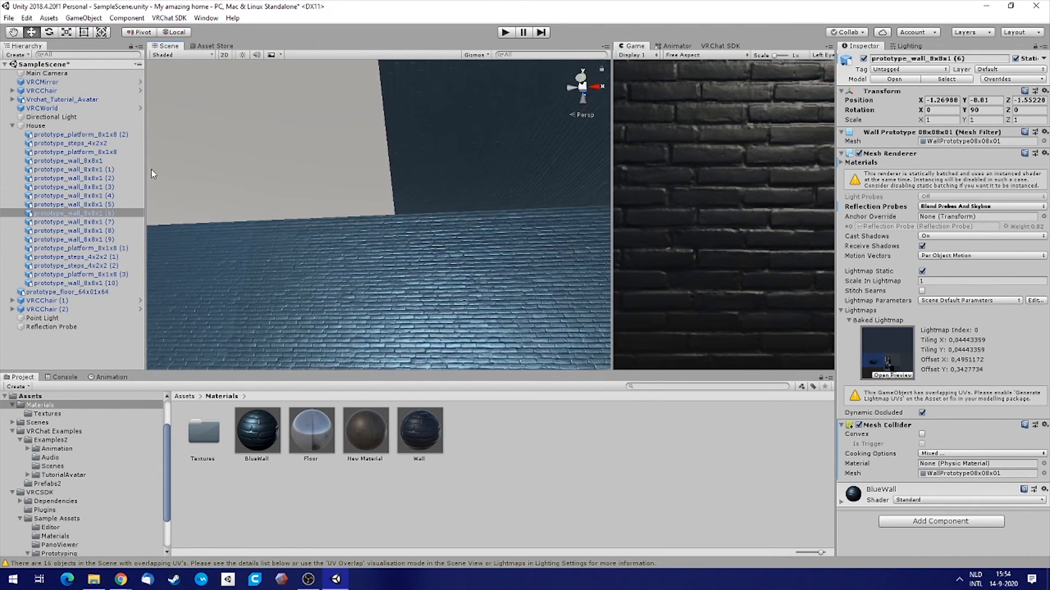
pyautogui.keyDown('alt'); pyautogui.moveTo(320, 307); pyautogui.dragTo(396, 248); pyautogui.keyUp('alt')
pyautogui.moveTo(396, 247); pyautogui.dragTo(876, 224, button='right')
pyautogui.moveTo(486, 198); pyautogui.dragTo(534, 186, button='right')
pyautogui.press('w')
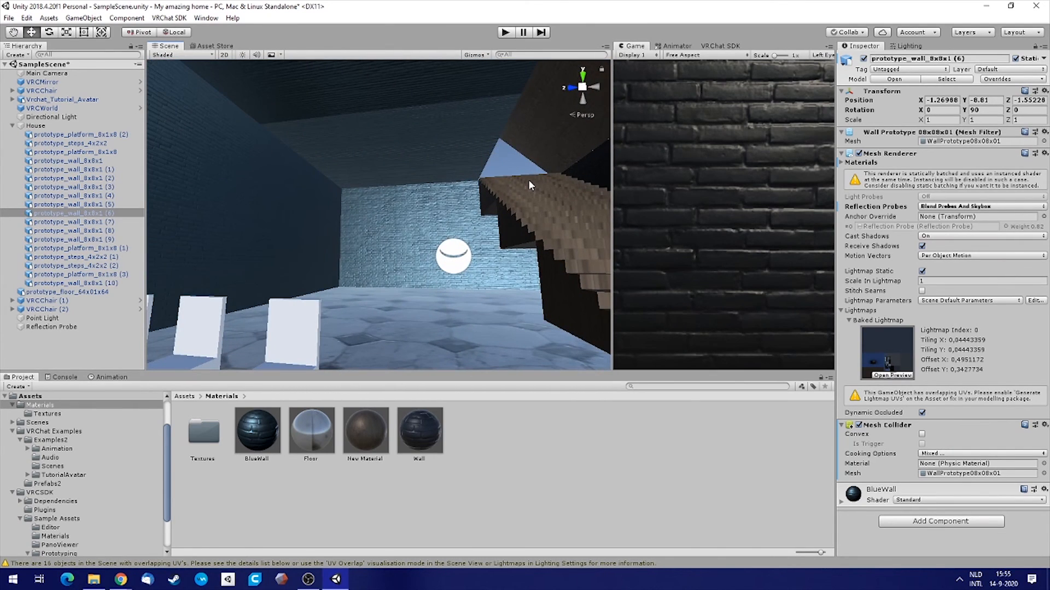
# Look around the textured house from several viewpoints to examine its brick walls, tiled floor, stairs and ceiling.
pyautogui.moveTo(320, 211); pyautogui.dragTo(890, 230, button='right')
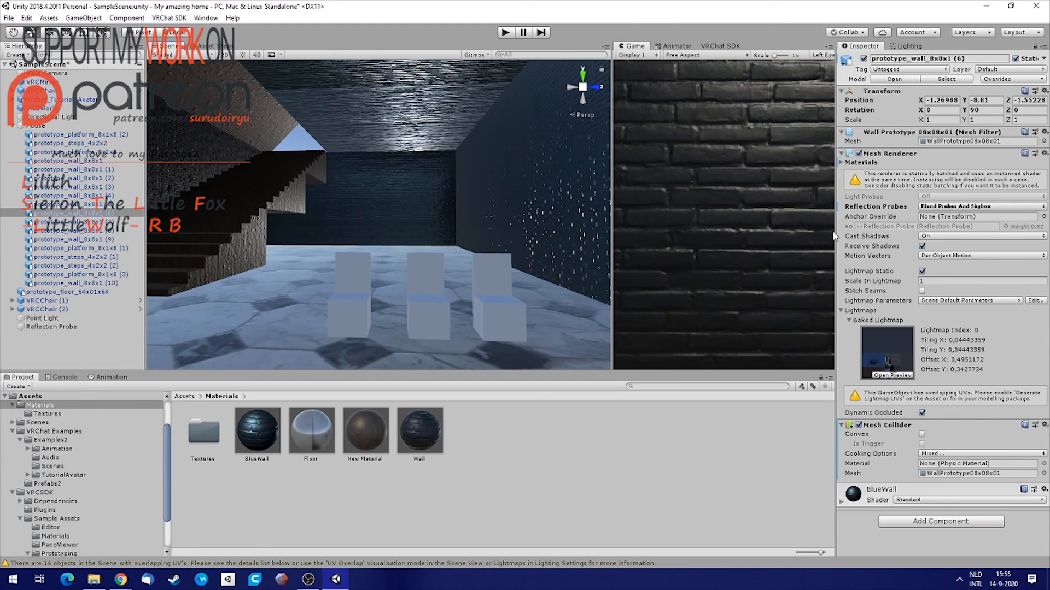
pyautogui.moveTo(368, 185); pyautogui.dragTo(529, 218, button='right')
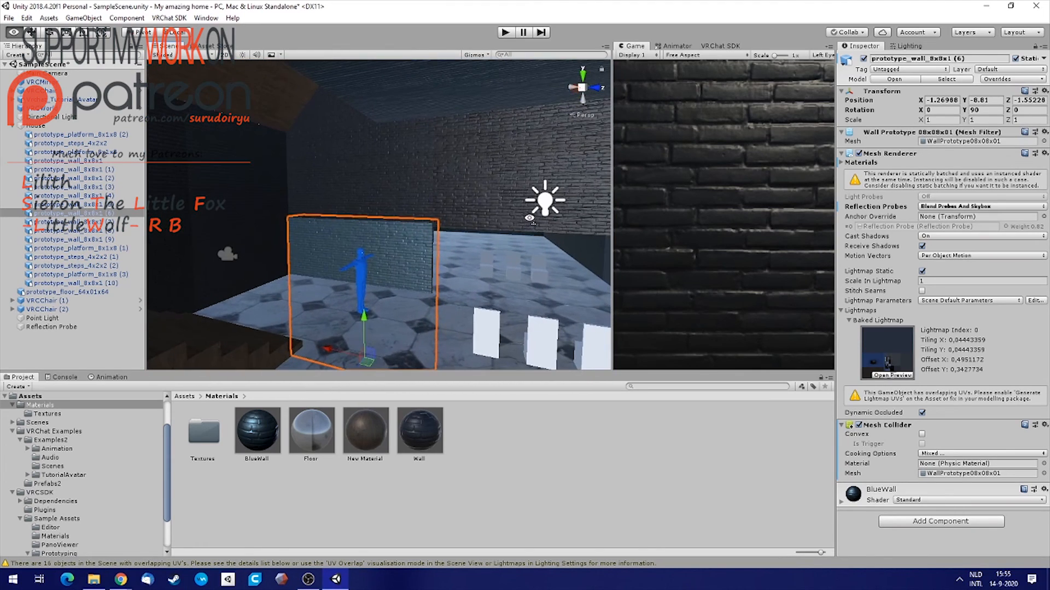
pyautogui.press('w')
pyautogui.moveTo(385, 199); pyautogui.dragTo(879, 191, button='right')
pyautogui.moveTo(426, 233); pyautogui.dragTo(1040, 246, button='right')
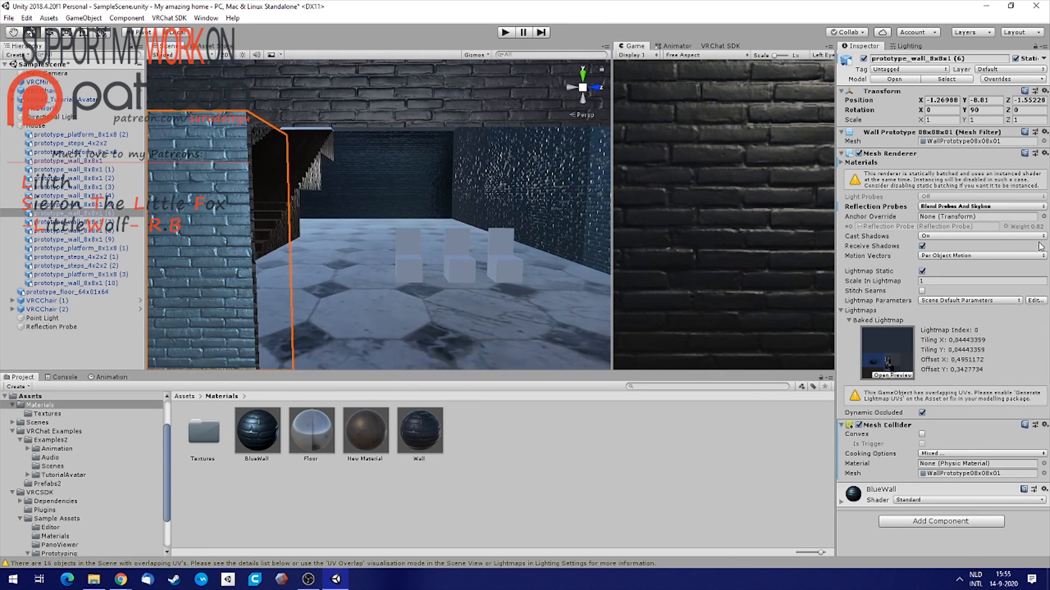
pyautogui.moveTo(430, 184); pyautogui.dragTo(904, 166, button='right')
pyautogui.moveTo(579, 188); pyautogui.dragTo(92, 221, button='right')
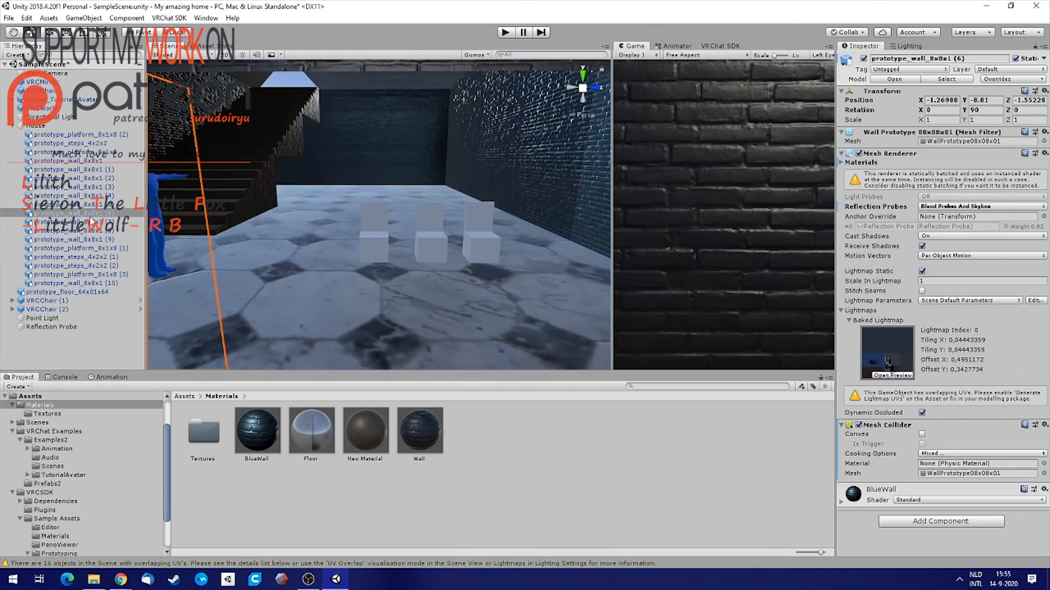
pyautogui.moveTo(528, 176); pyautogui.dragTo(503, 180, button='right')
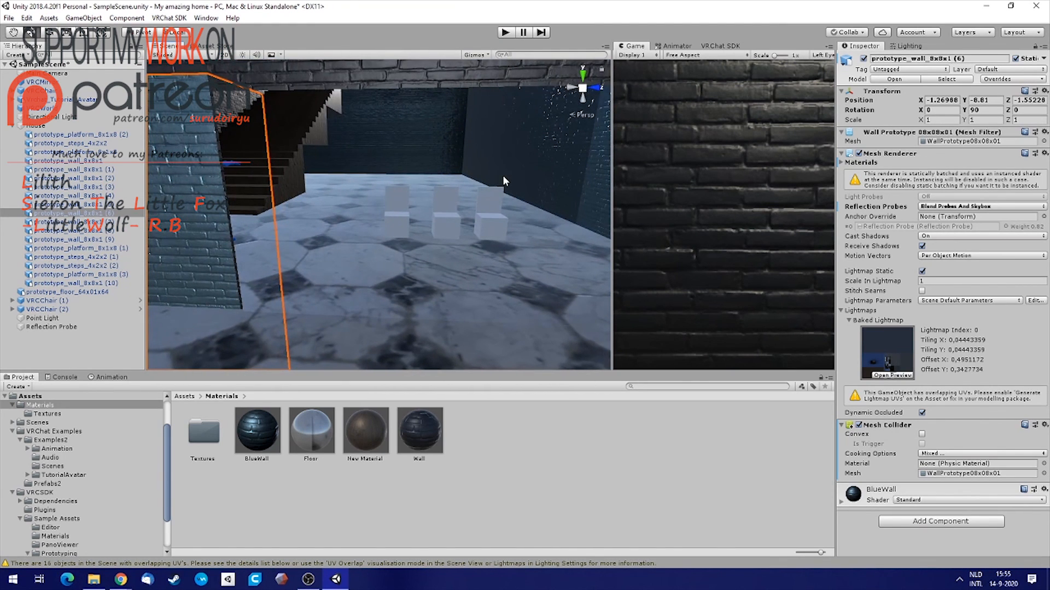